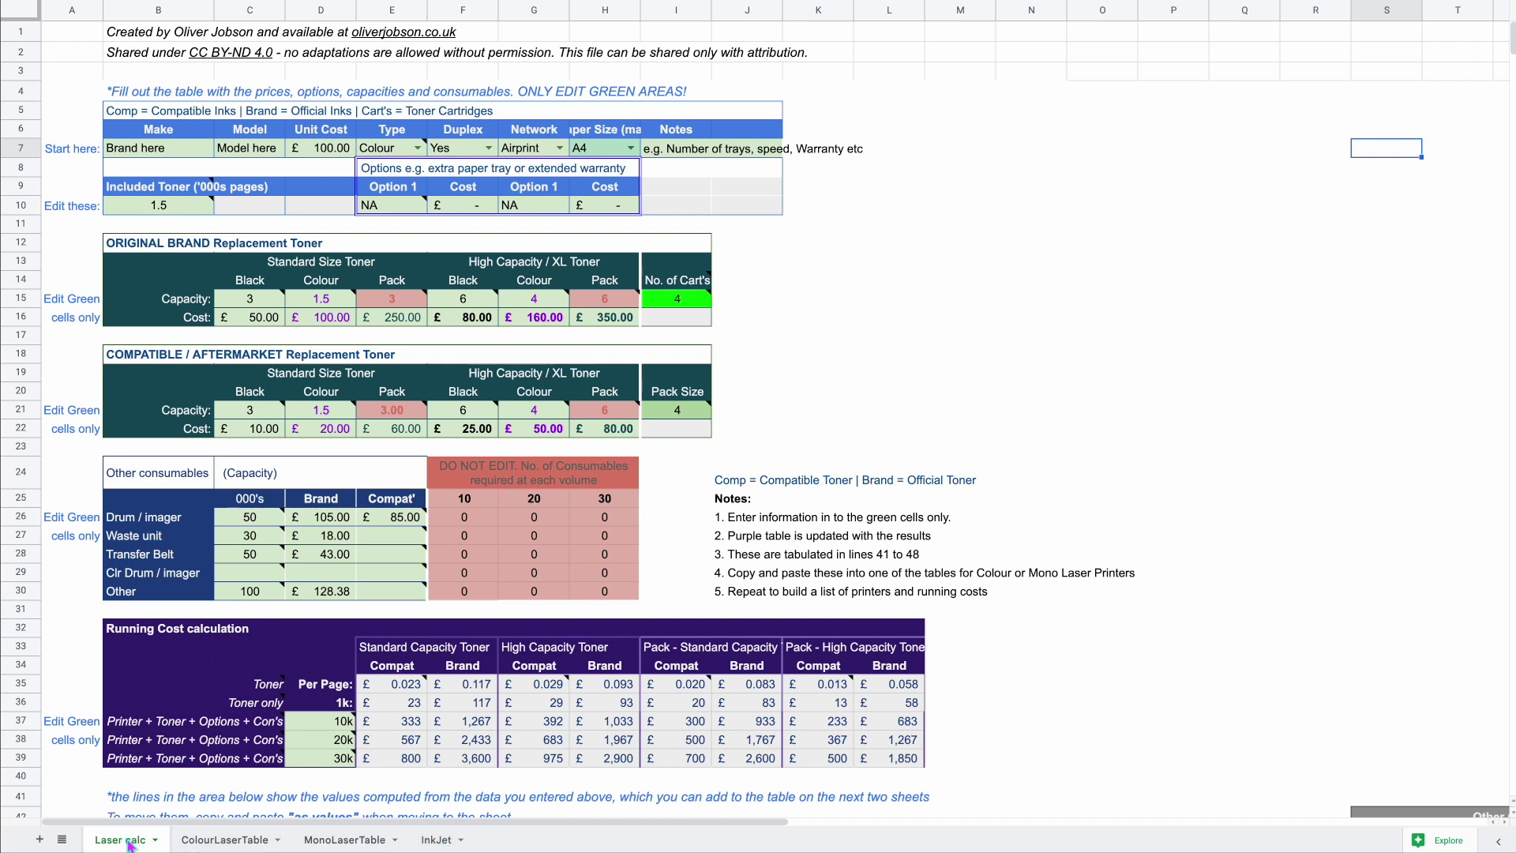
Step: Examine the printer details row, from make, model and unit cost to the type, network and paper size choices and notes
mouse_move(165, 199)
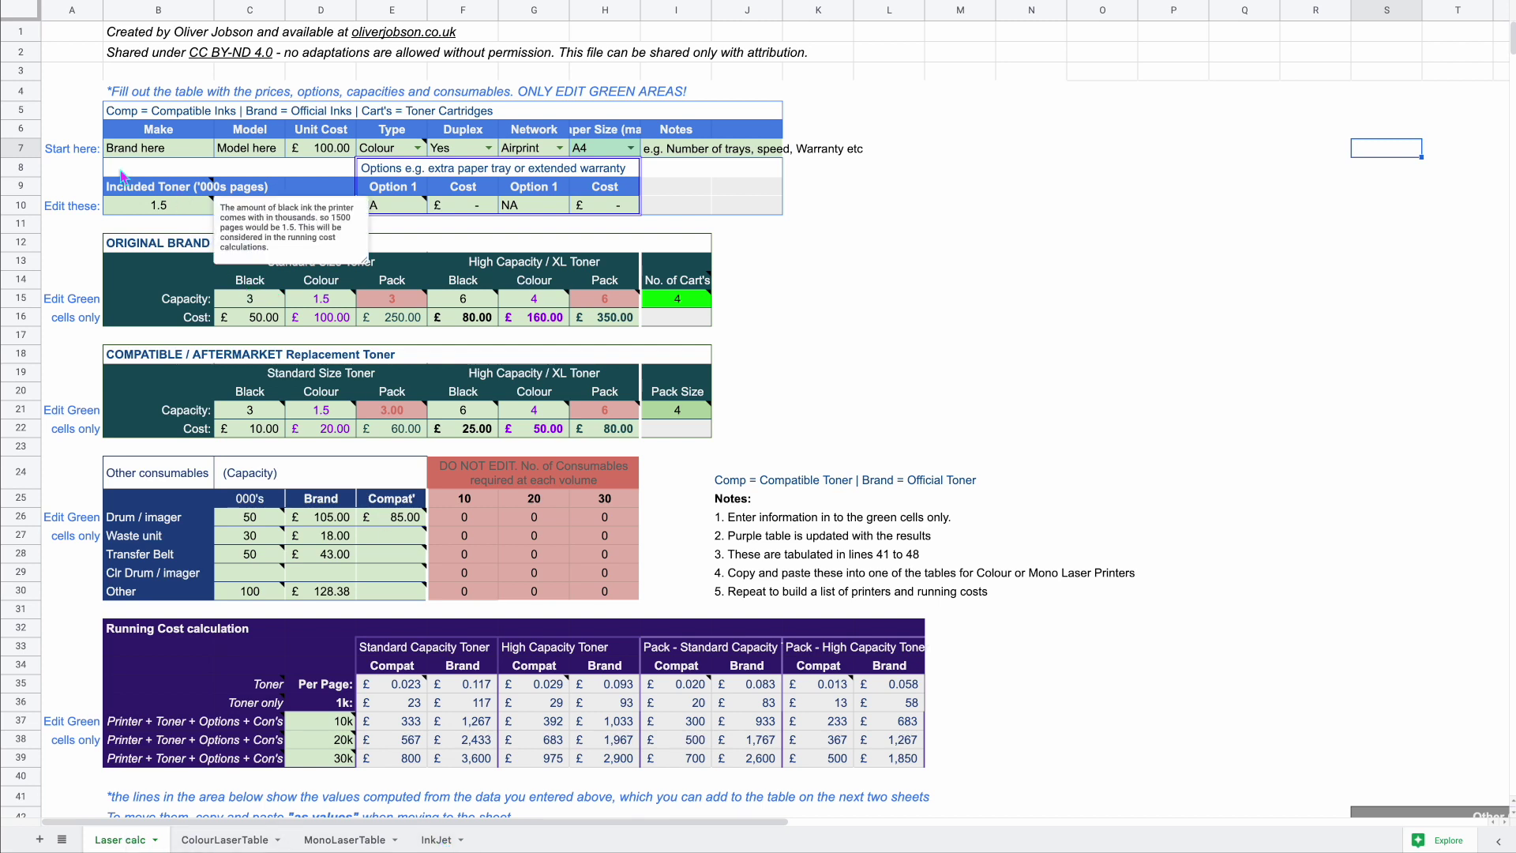
click(81, 154)
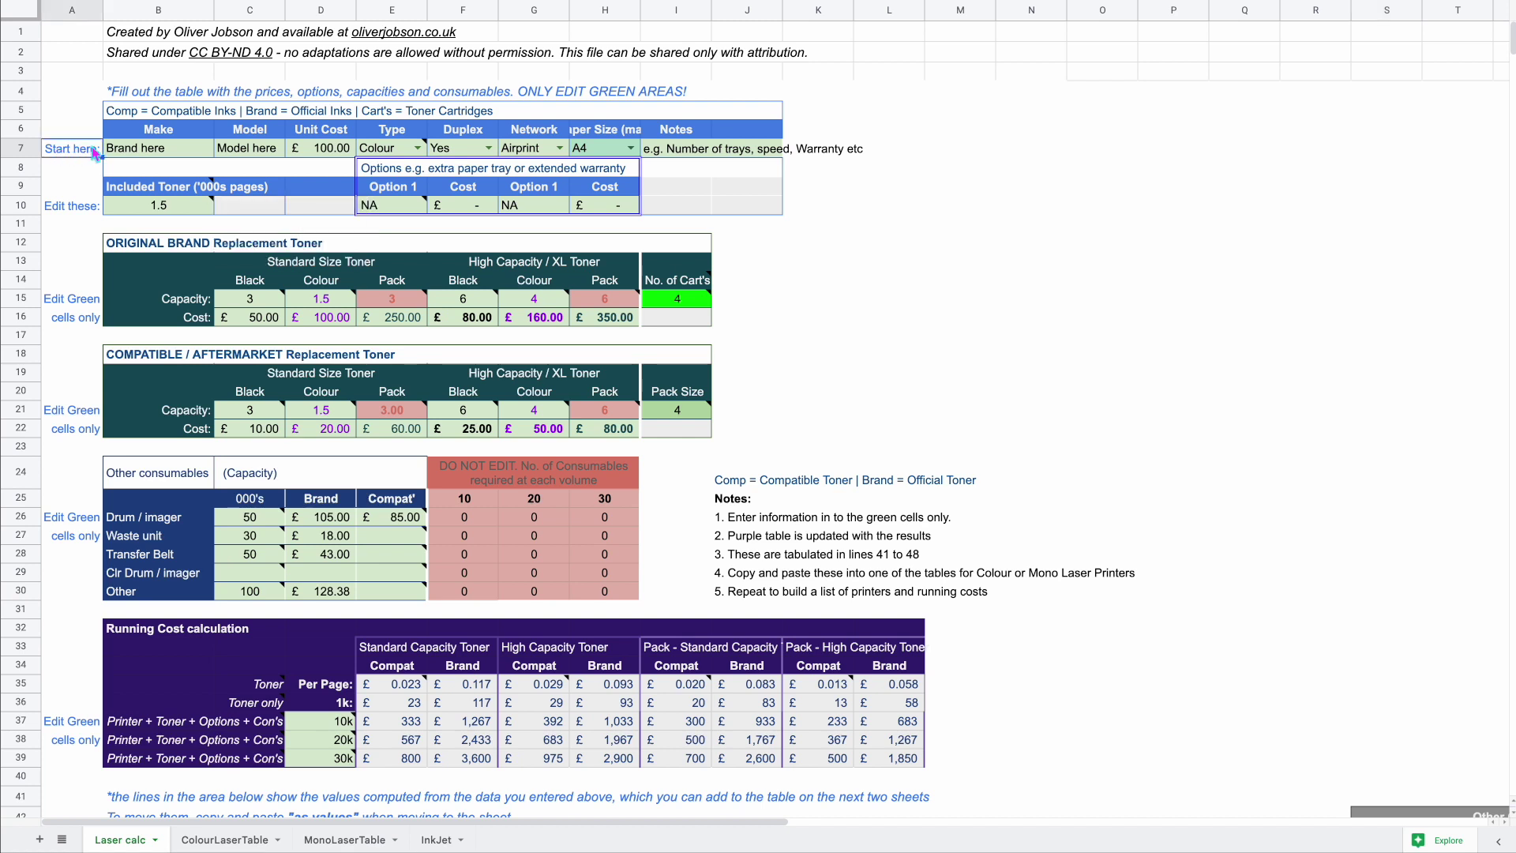
click(126, 156)
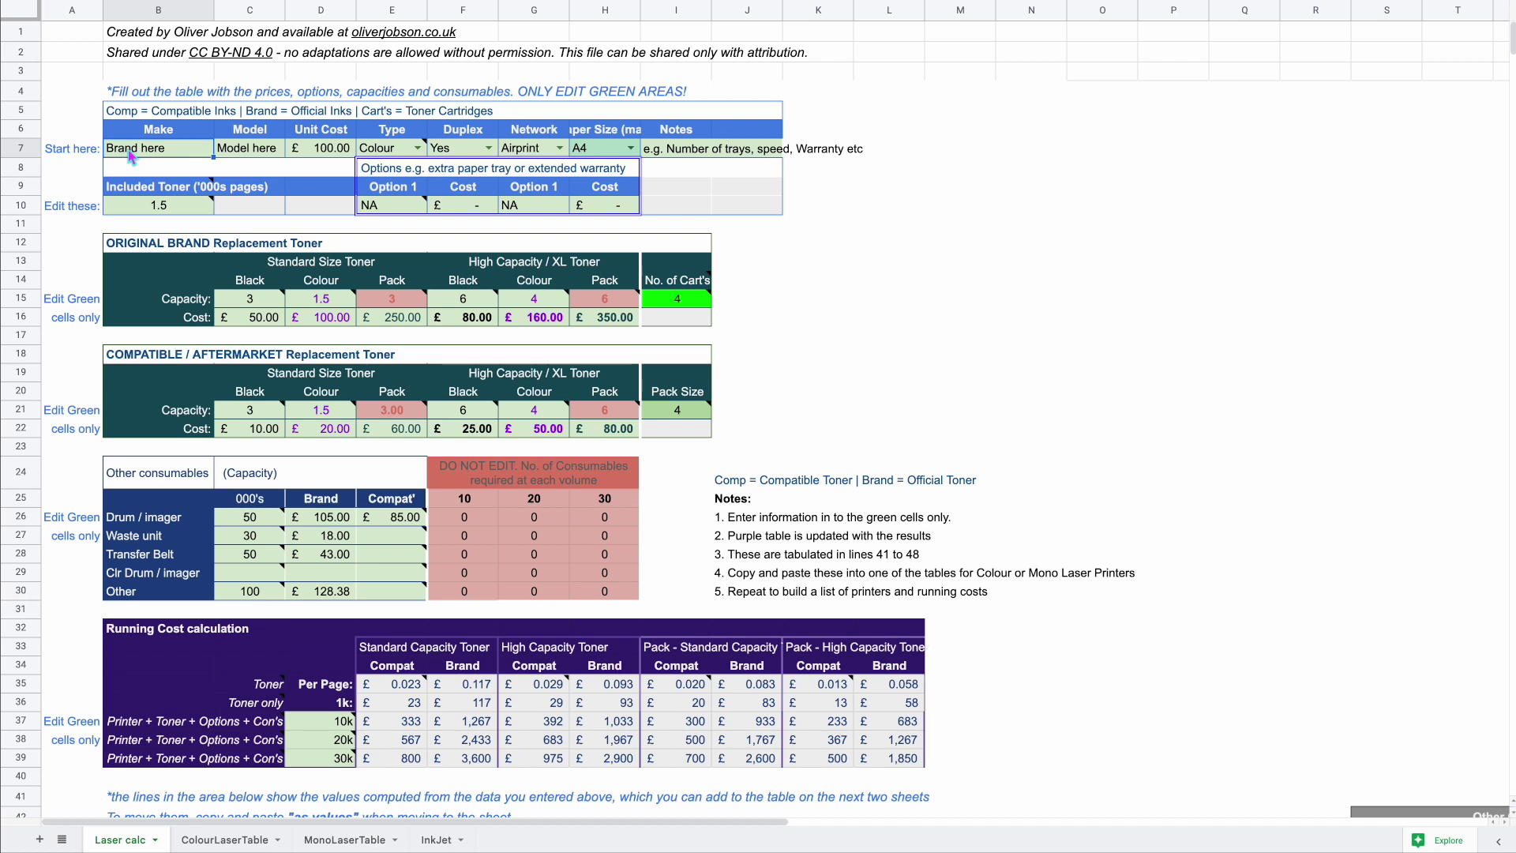
click(245, 155)
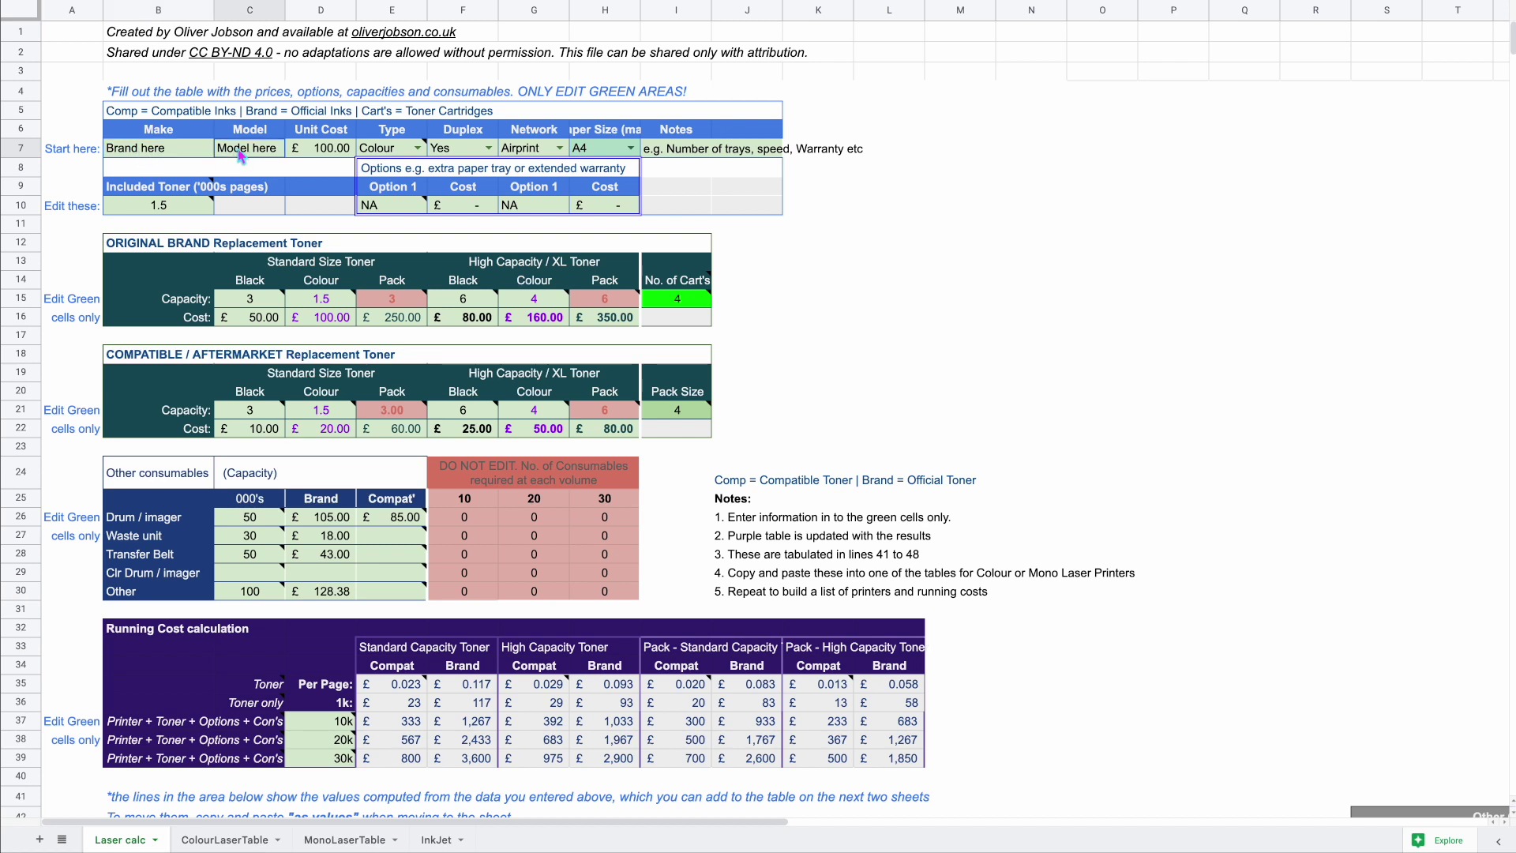
click(320, 154)
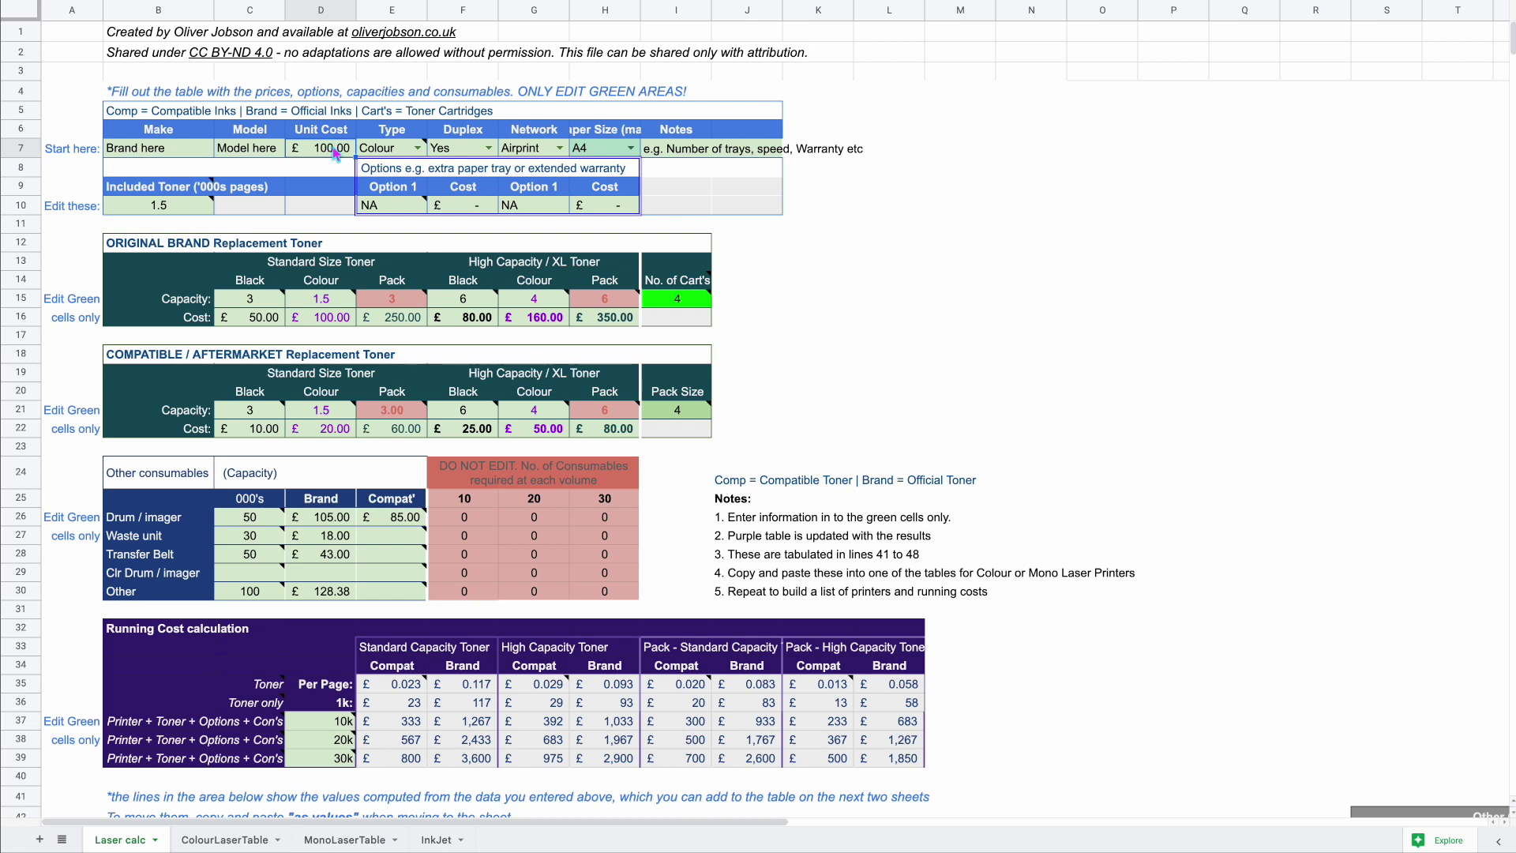
double_click(407, 148)
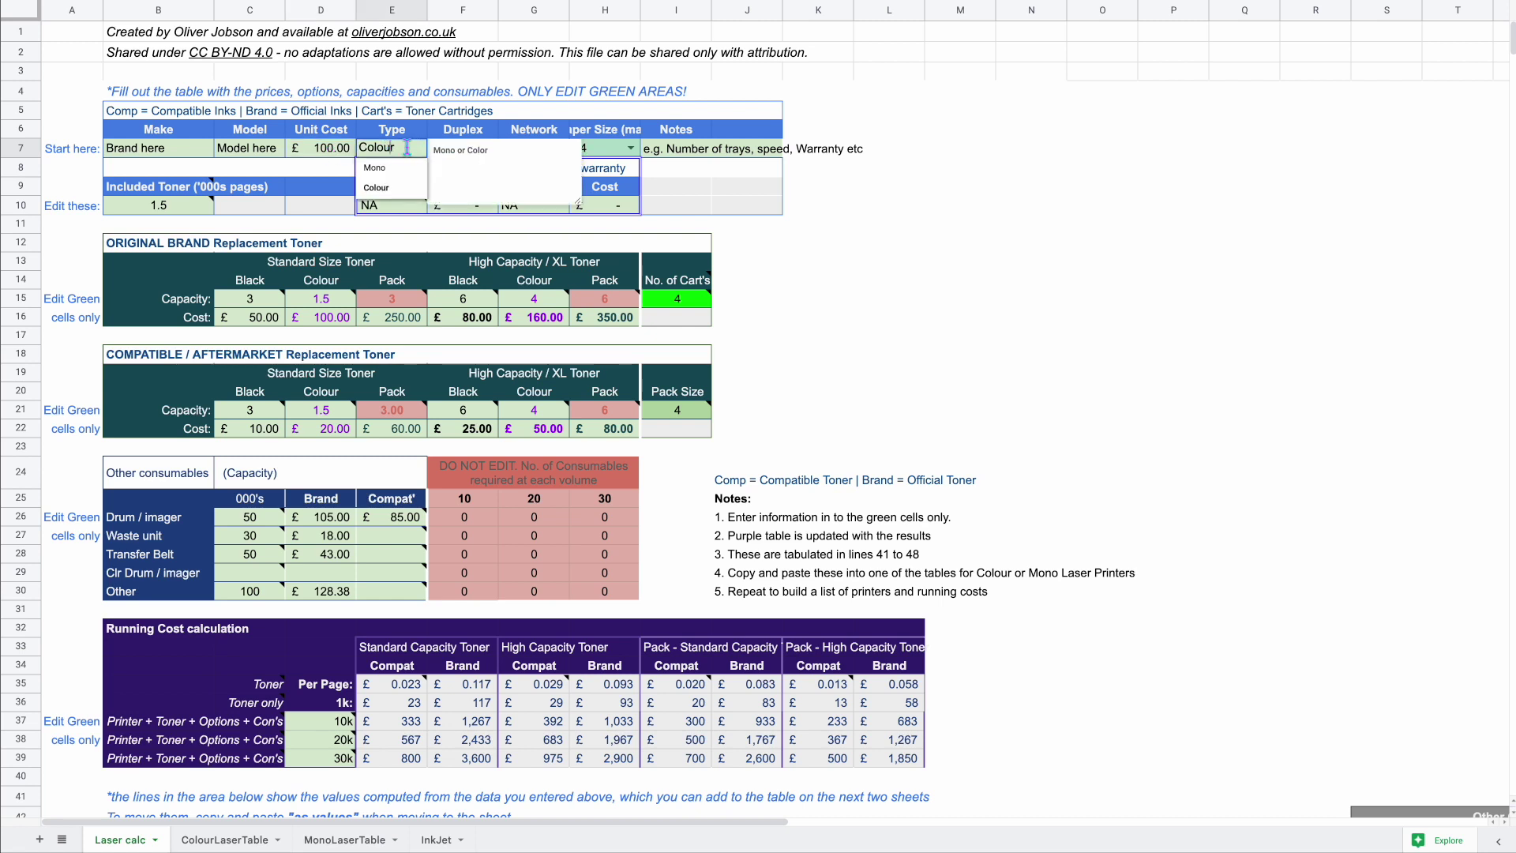
click(668, 154)
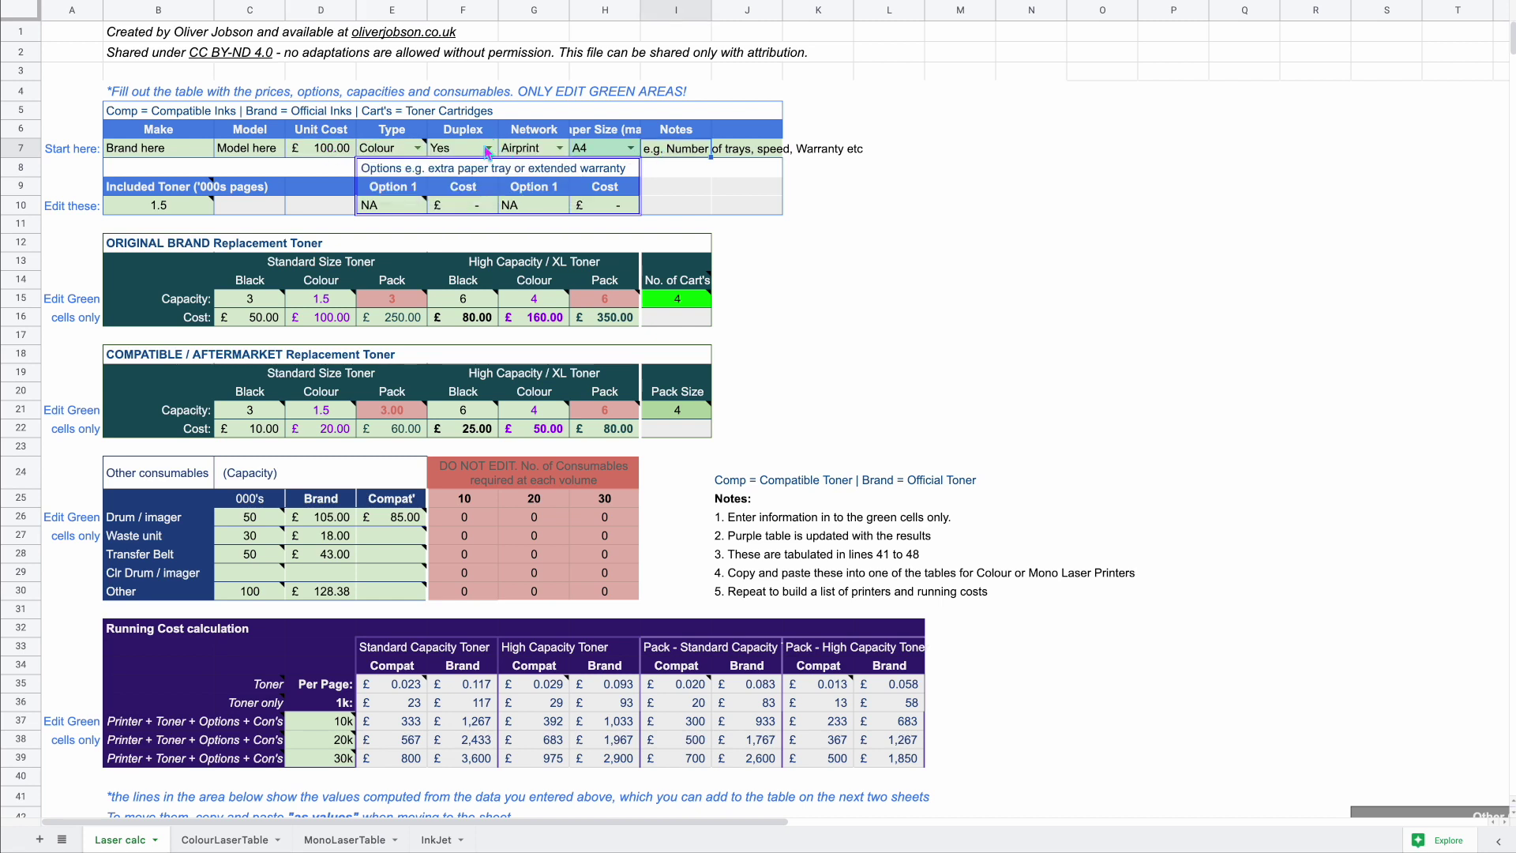
click(569, 153)
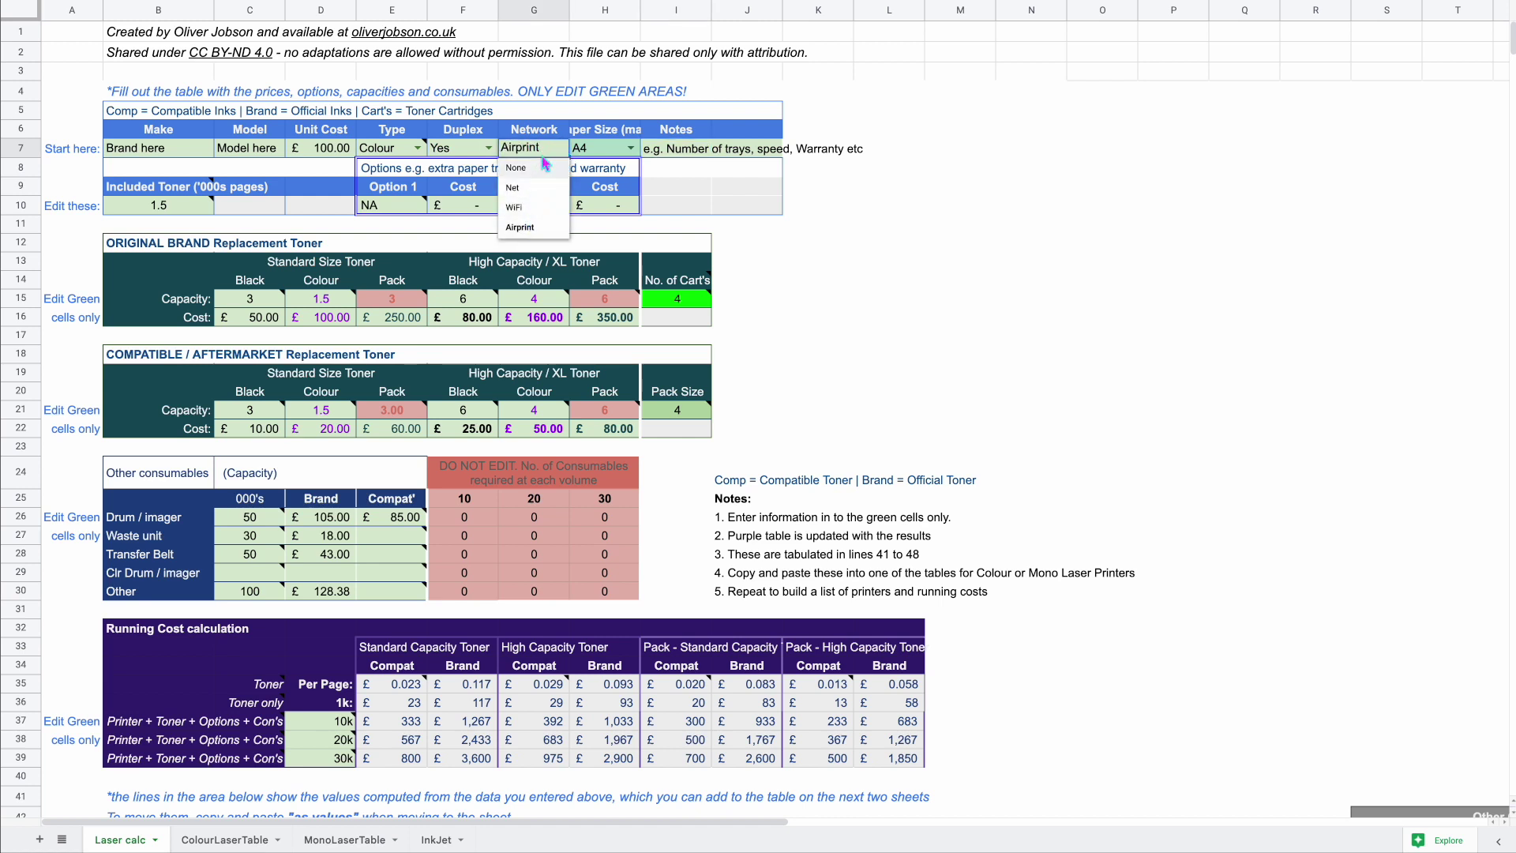
click(629, 148)
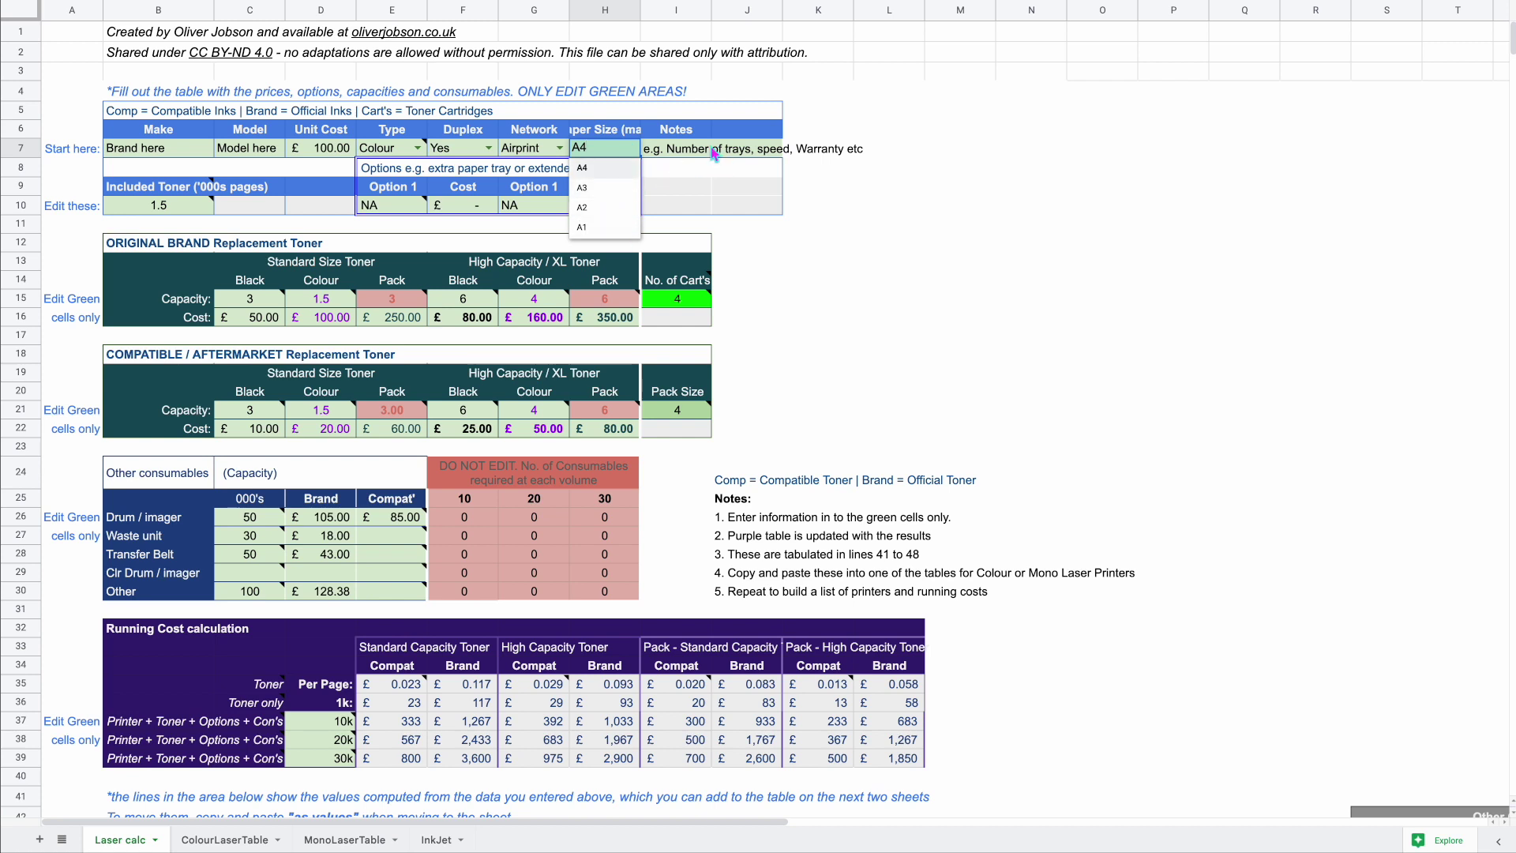
click(712, 152)
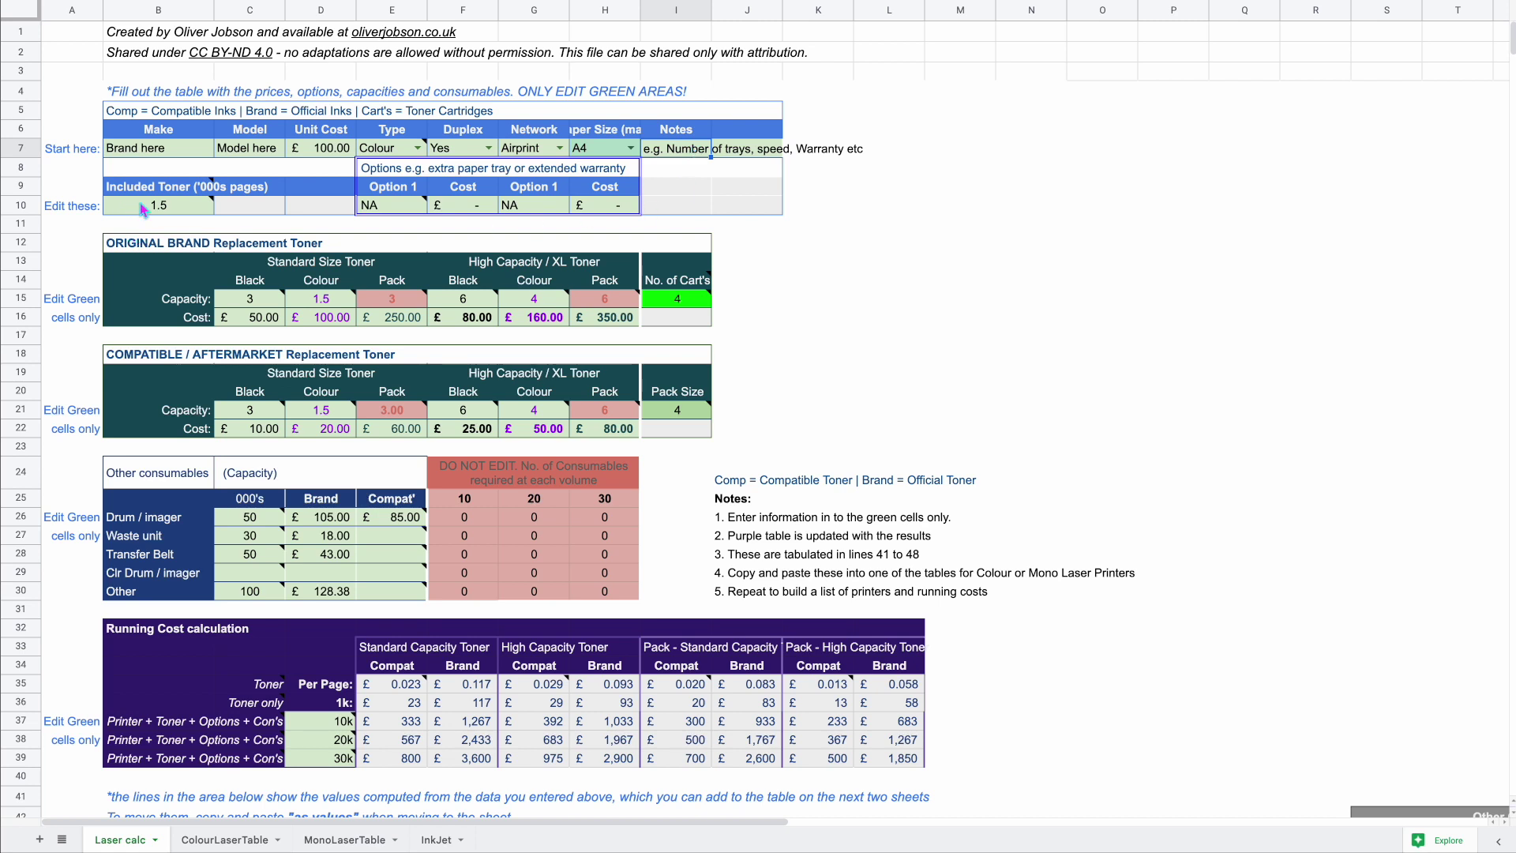
Step: Examine the included toner amount and the first option and cost cells, including their explanatory notes
mouse_move(145, 210)
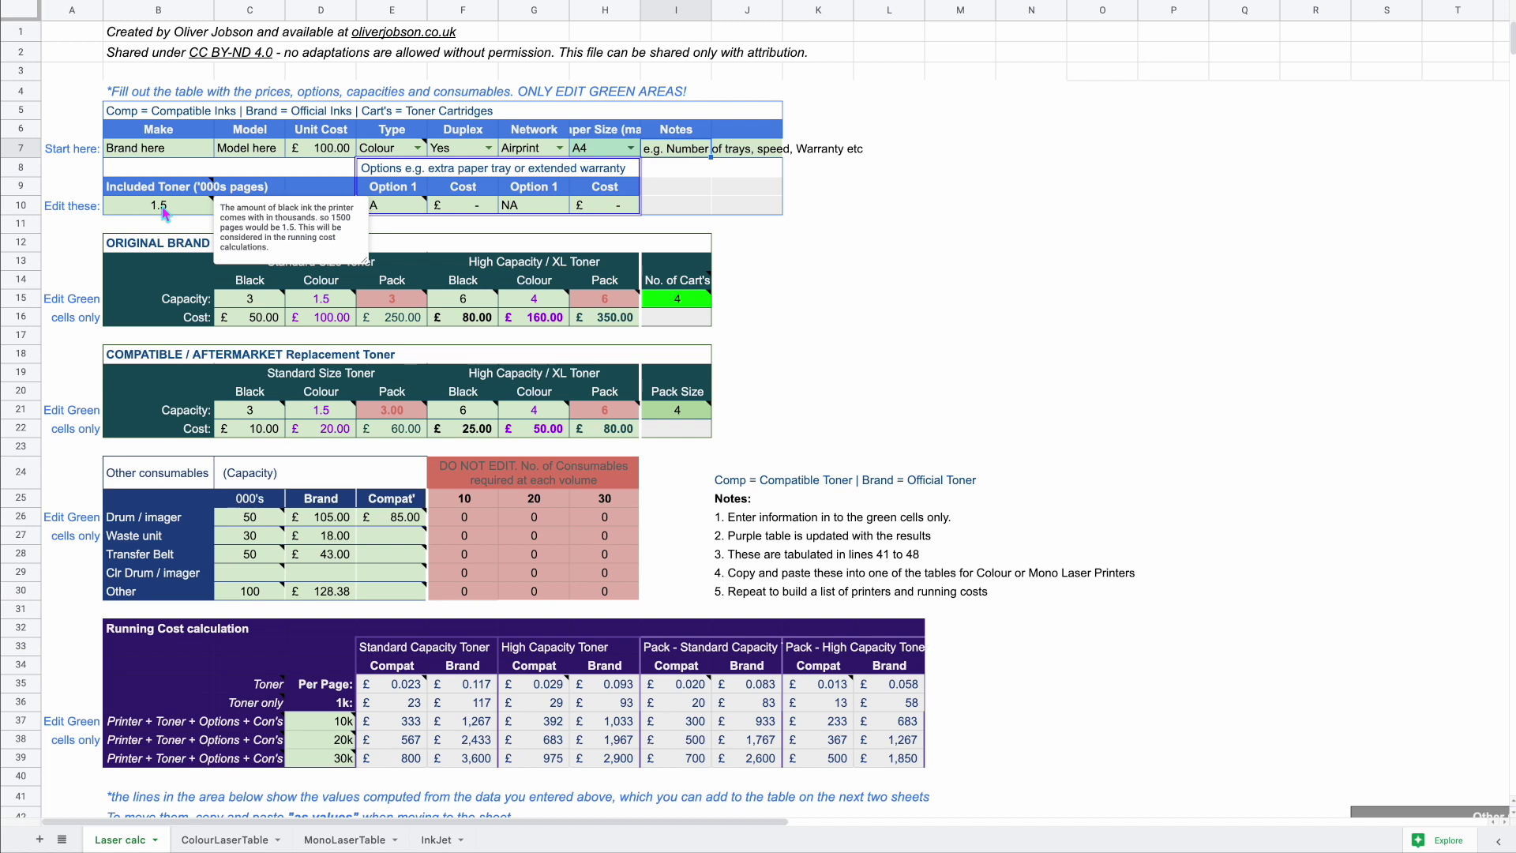
click(164, 211)
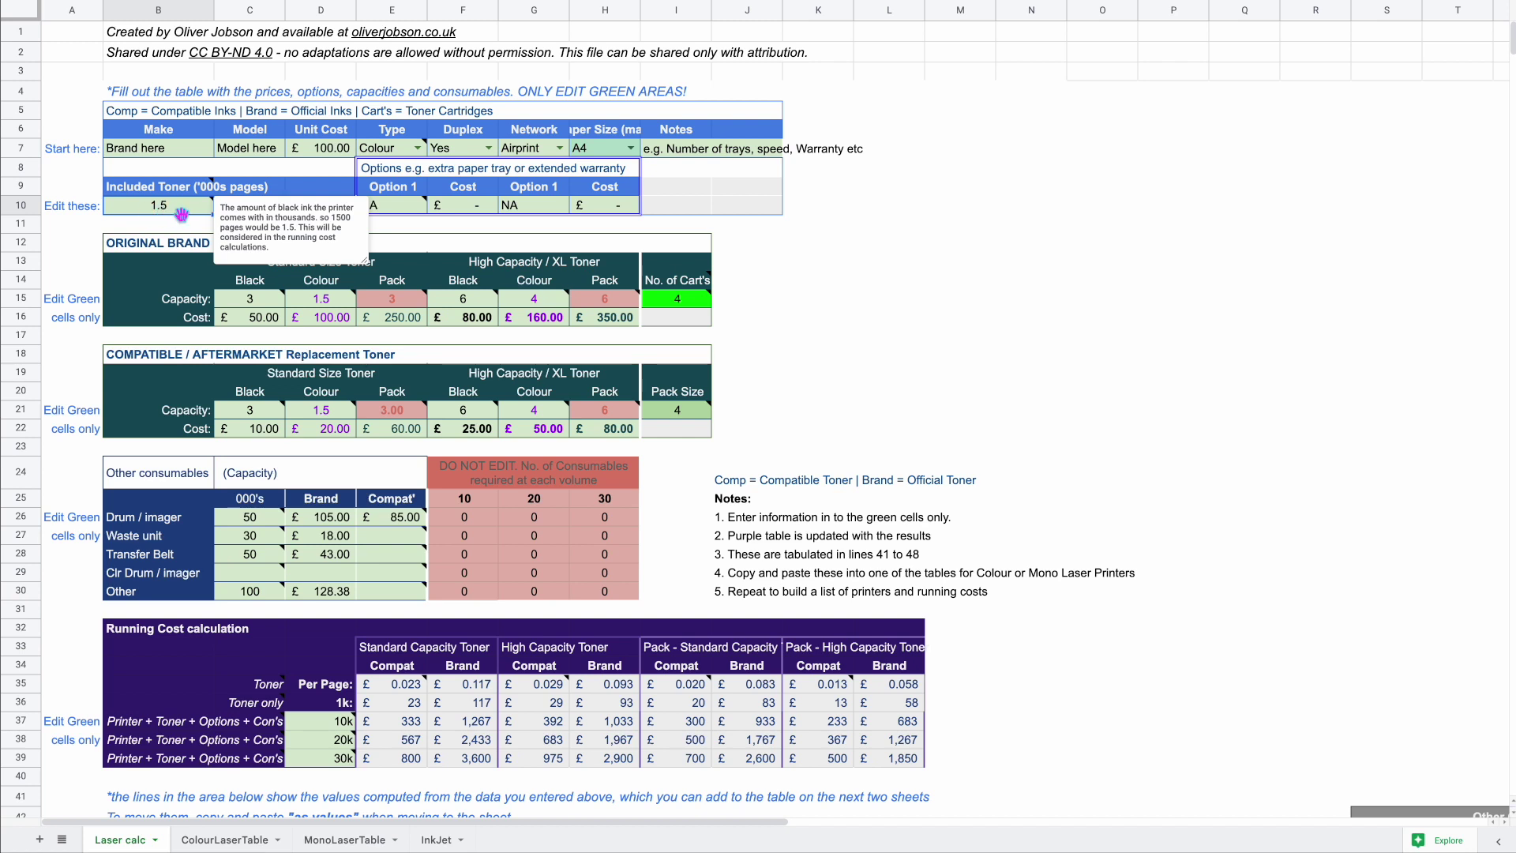
click(331, 198)
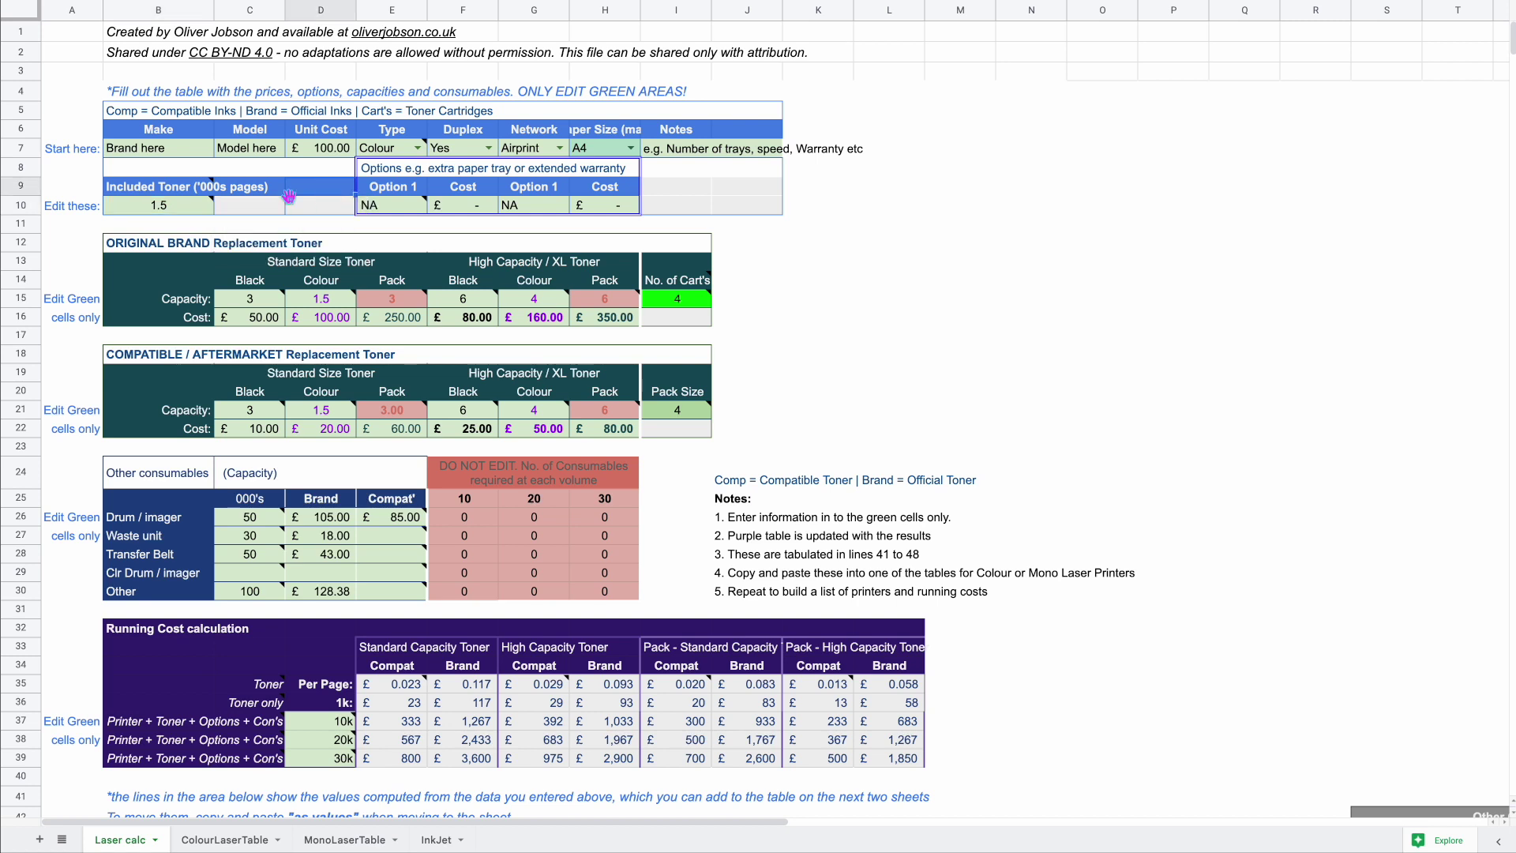
click(403, 204)
key(ctrl+shift+Right)
click(393, 206)
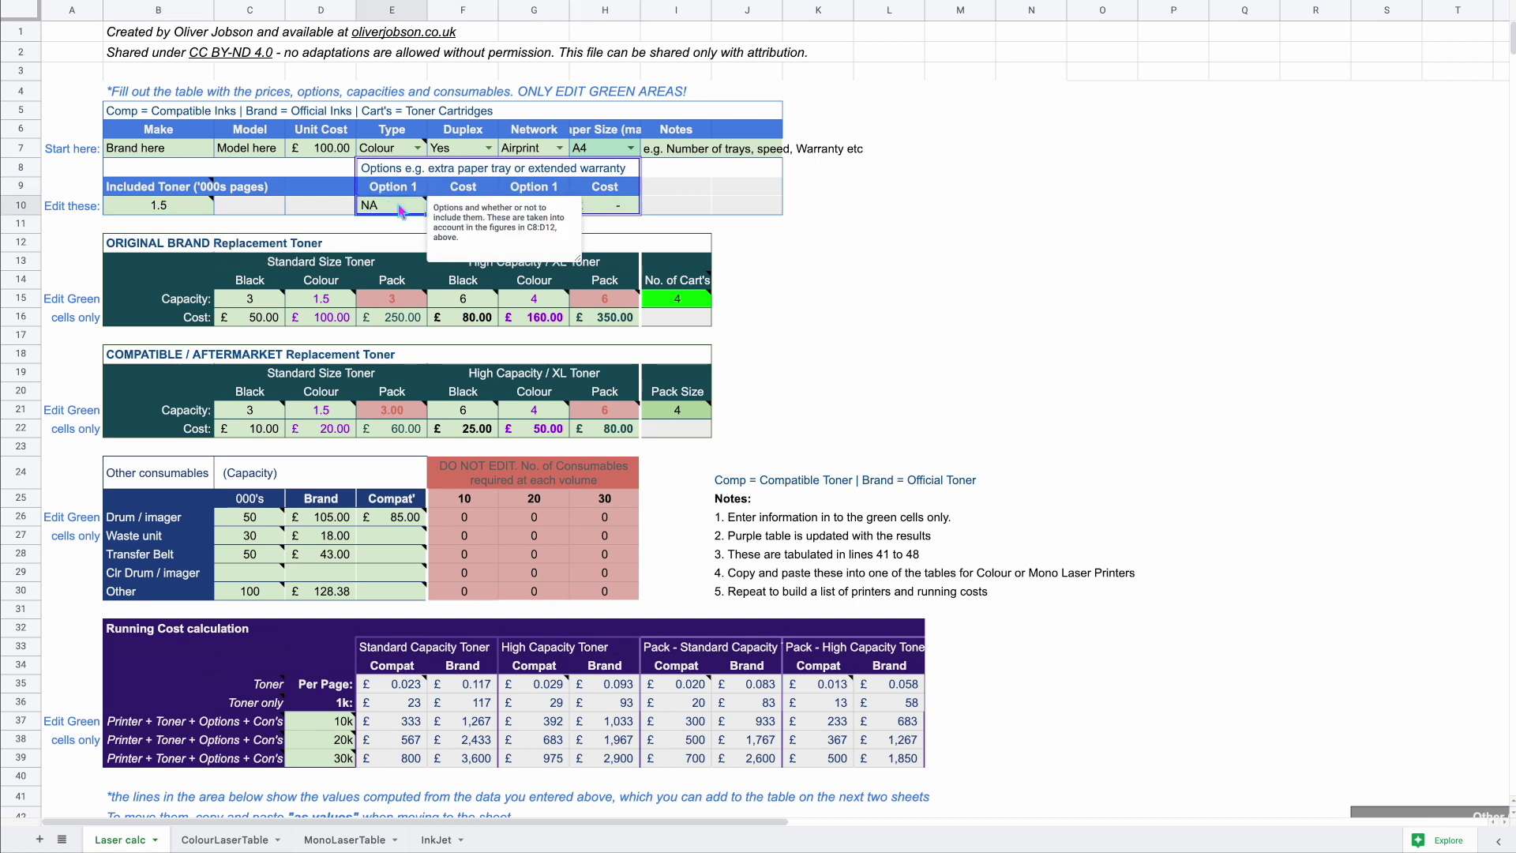
click(472, 207)
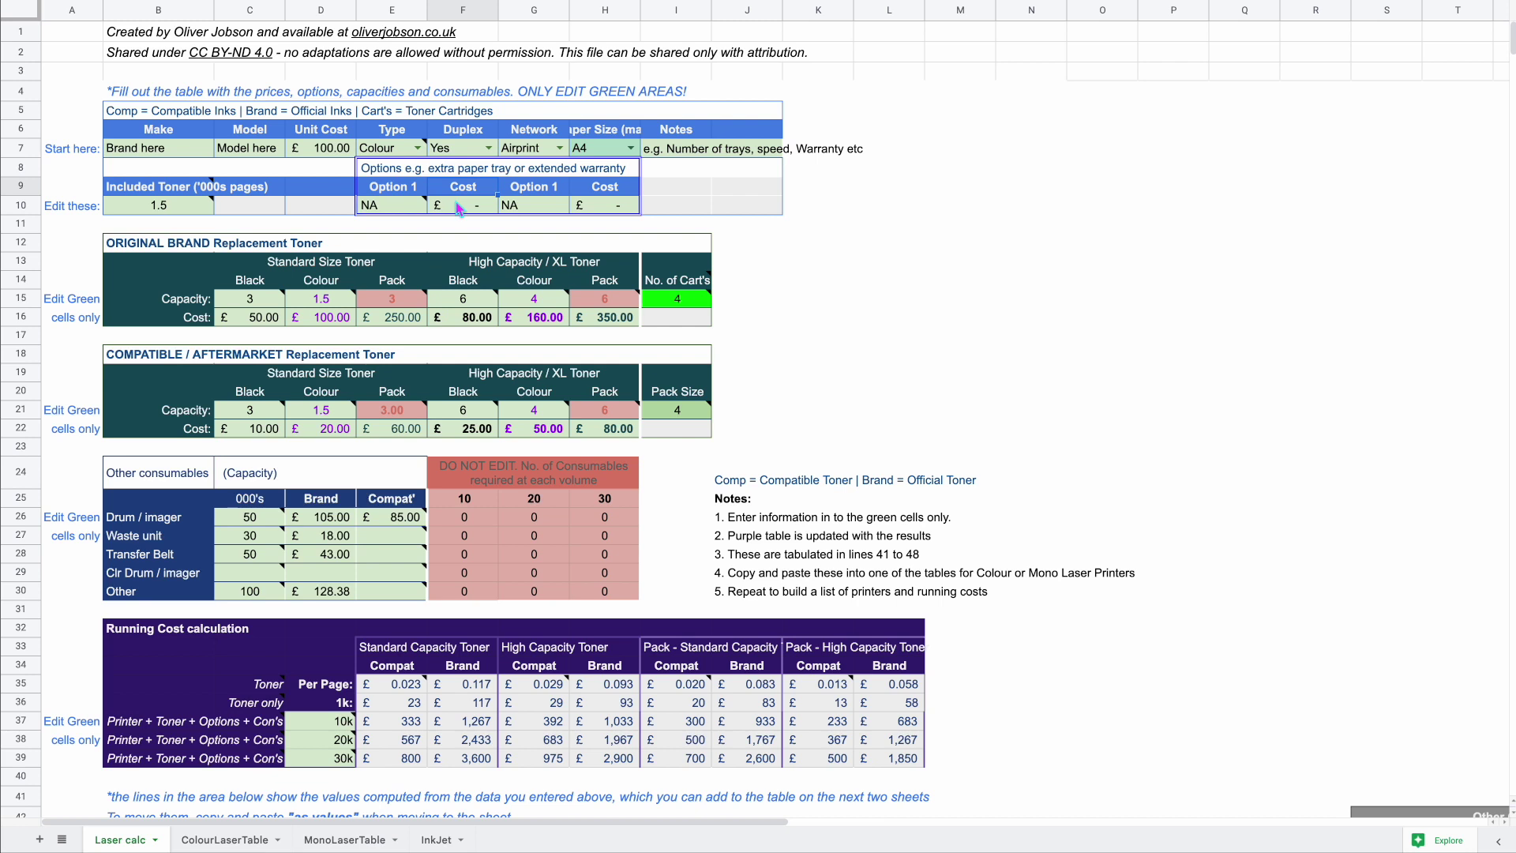
Step: Rename the second "Option 1" heading, above the second option cell, to "Option 2"
click(552, 194)
triple_click(560, 187)
key(End)
key(BackSpace)
text(2)
click(652, 207)
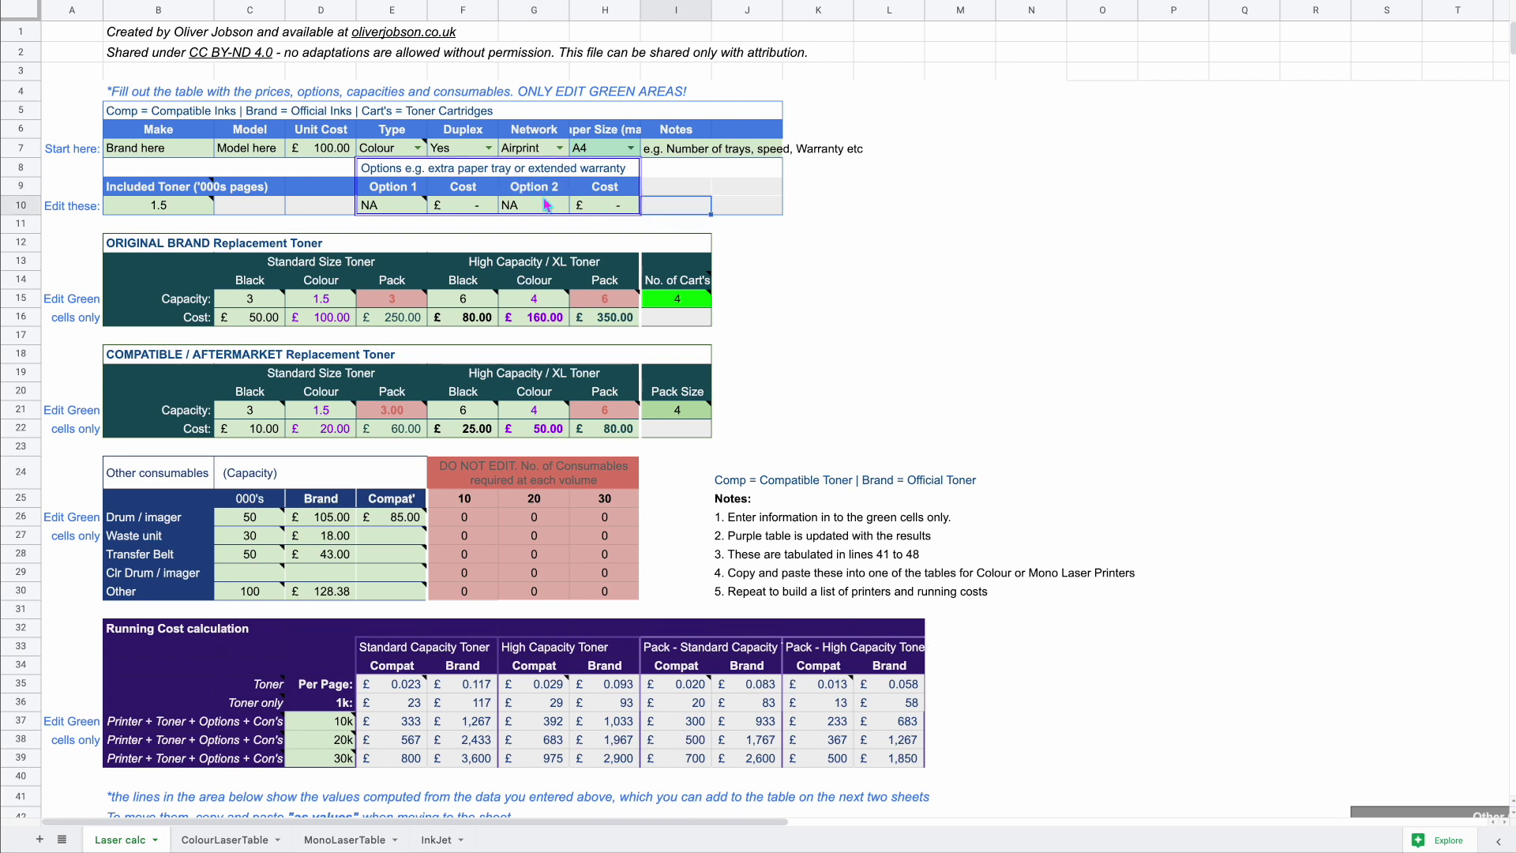
drag(600, 206, 412, 201)
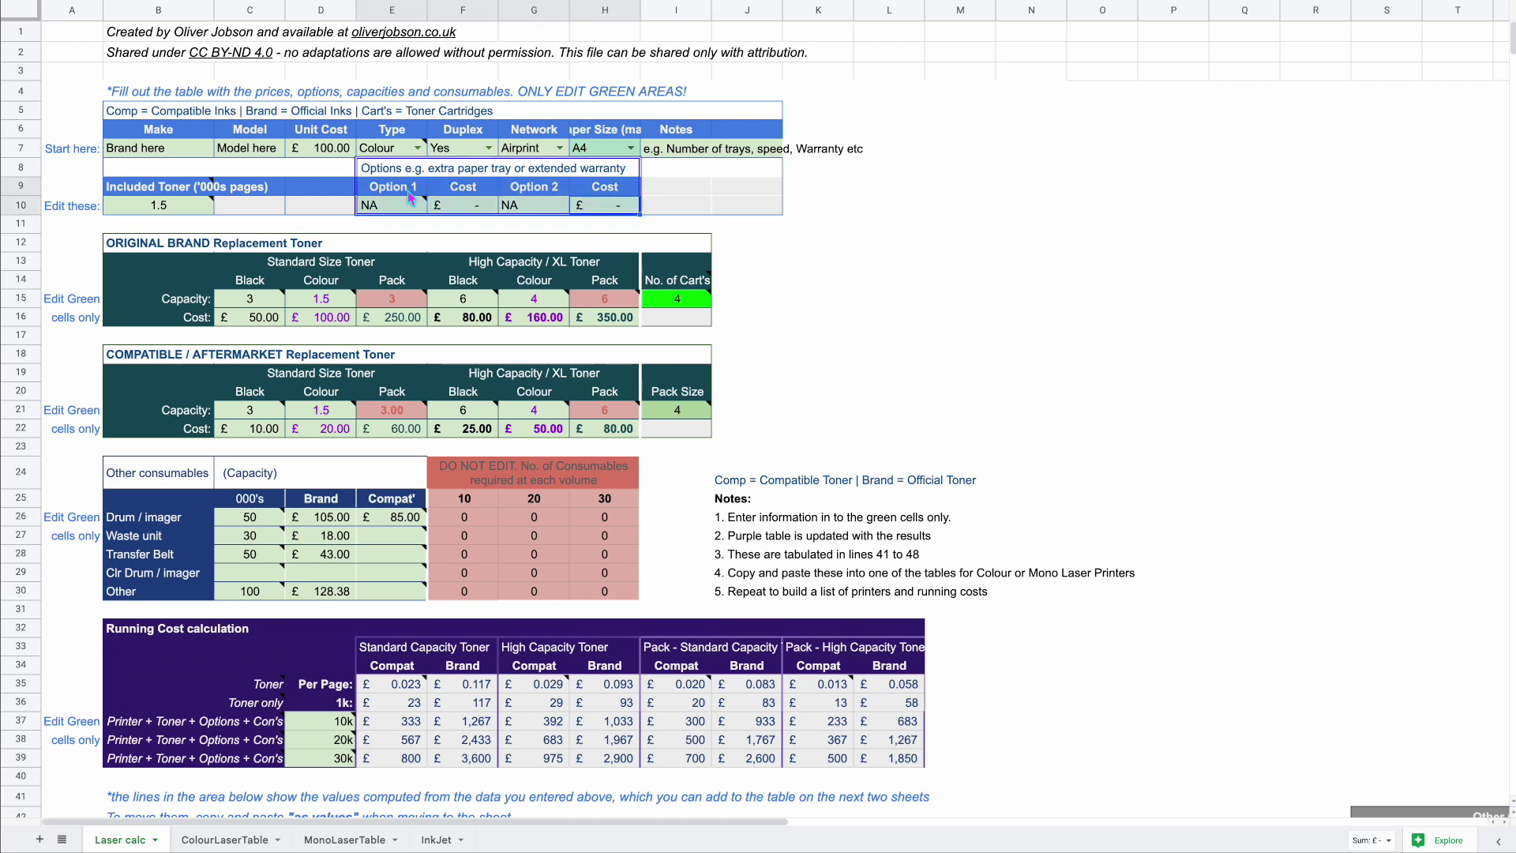
click(596, 226)
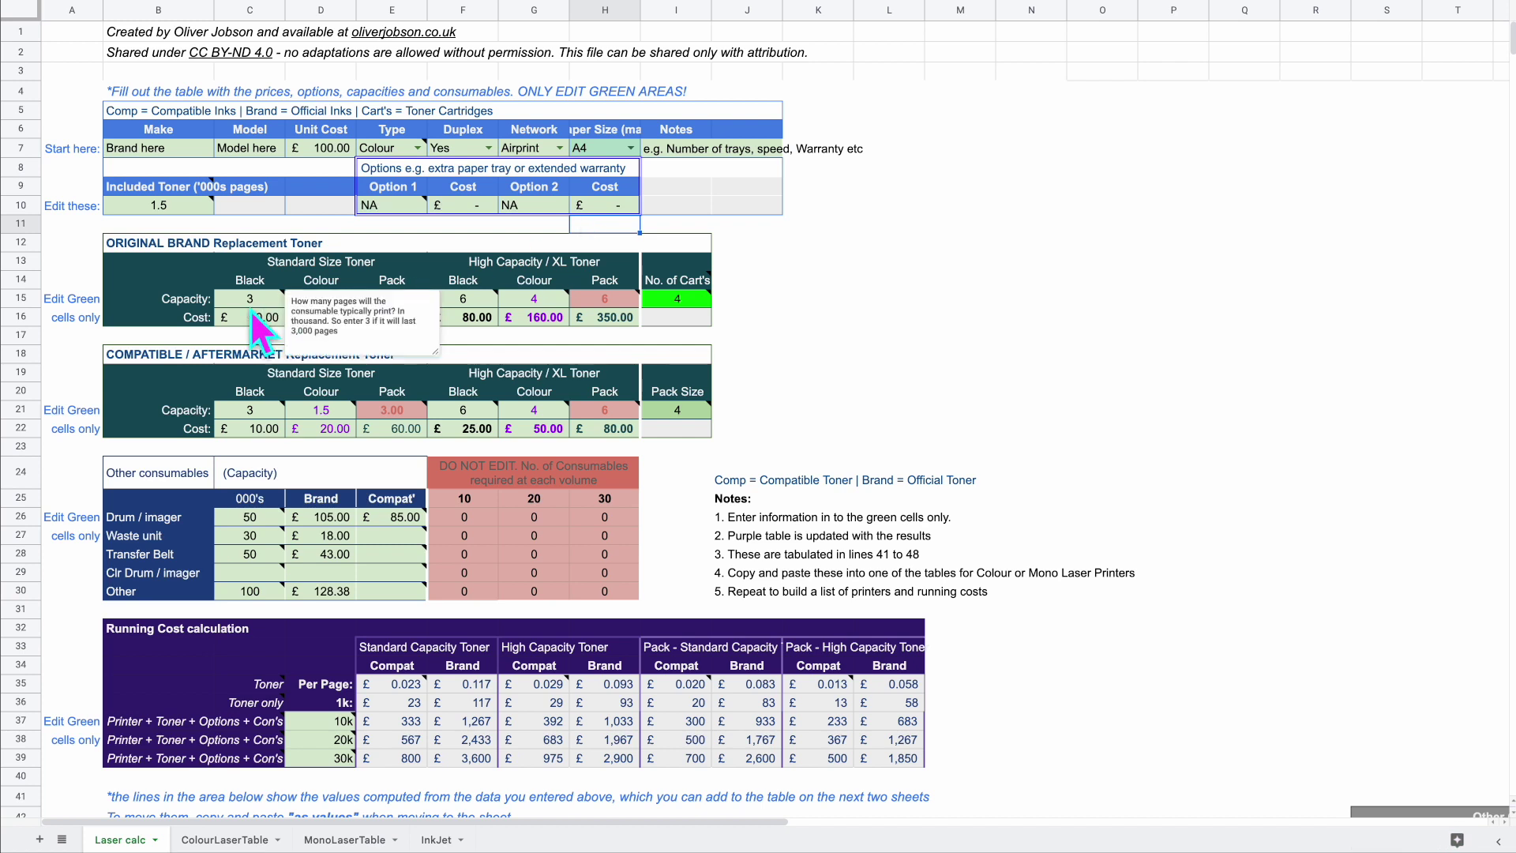
Step: Compare the layout of the original brand and compatible/aftermarket replacement toner tables
drag(125, 246, 677, 439)
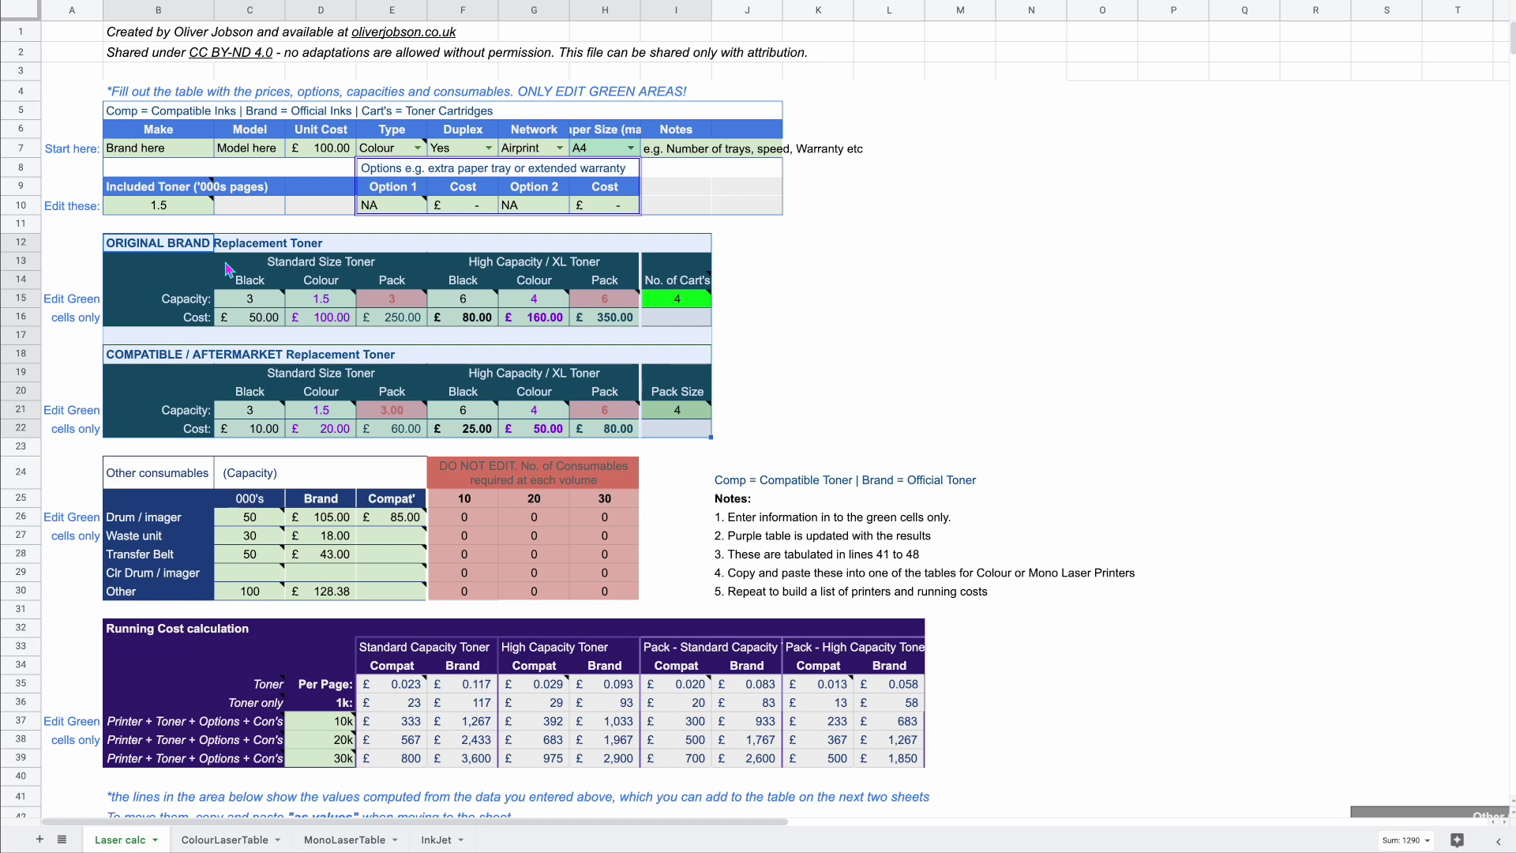
click(160, 248)
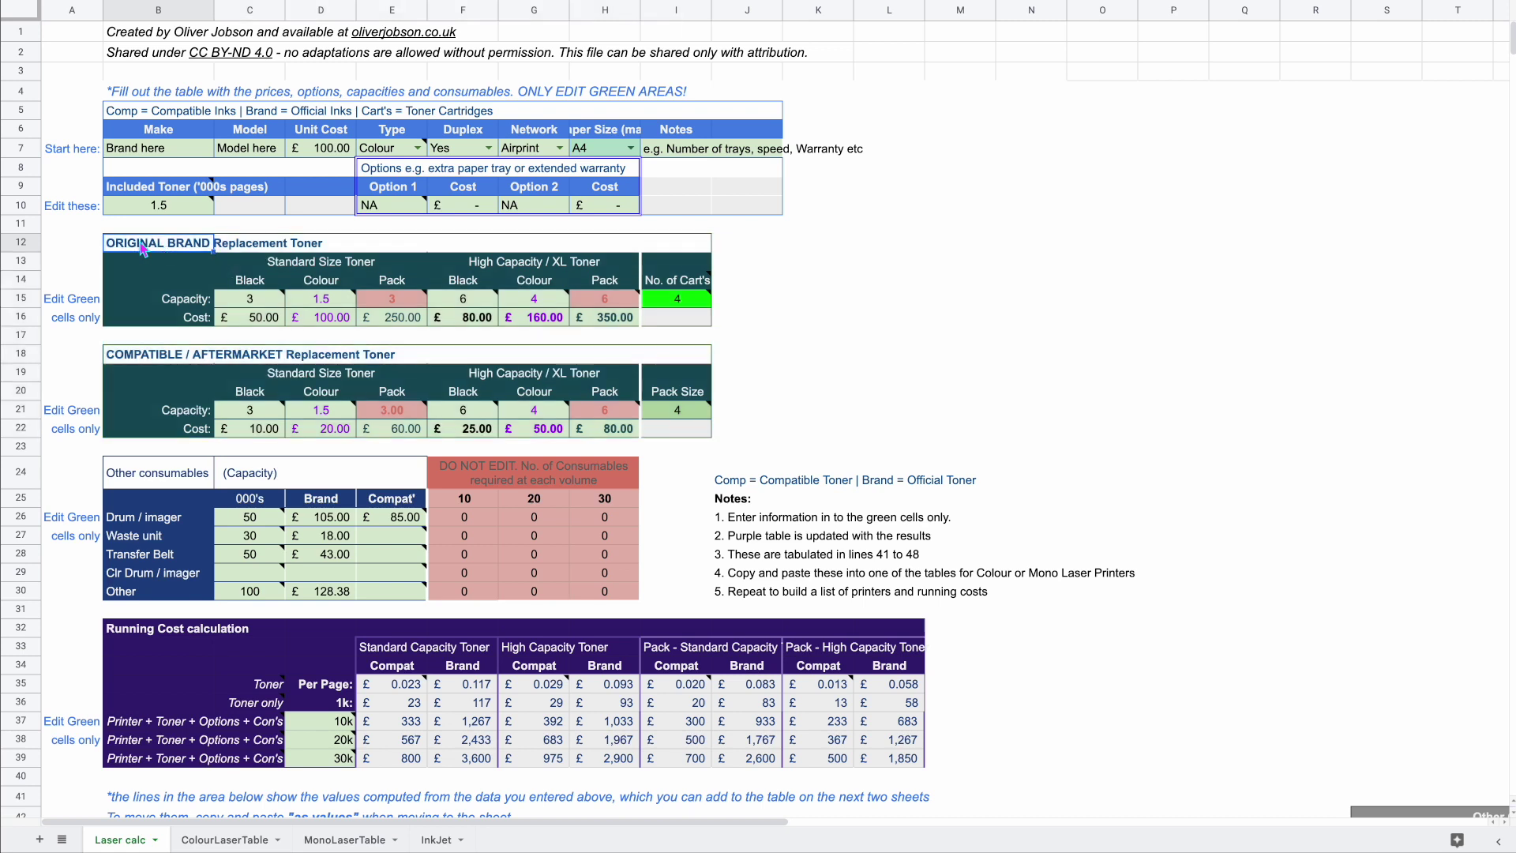
click(154, 358)
drag(154, 362, 668, 439)
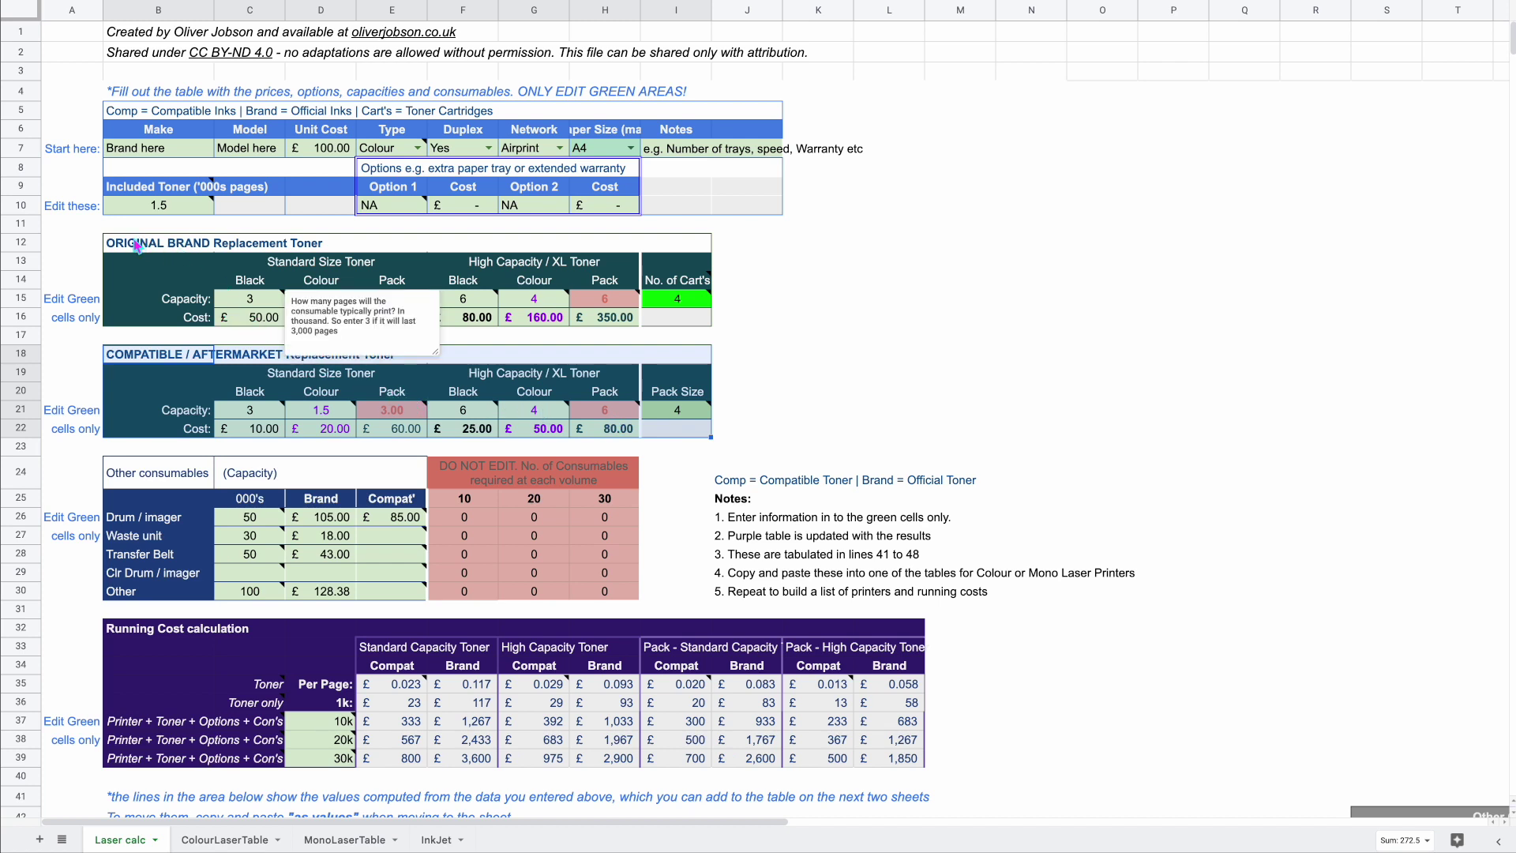
drag(138, 250, 660, 330)
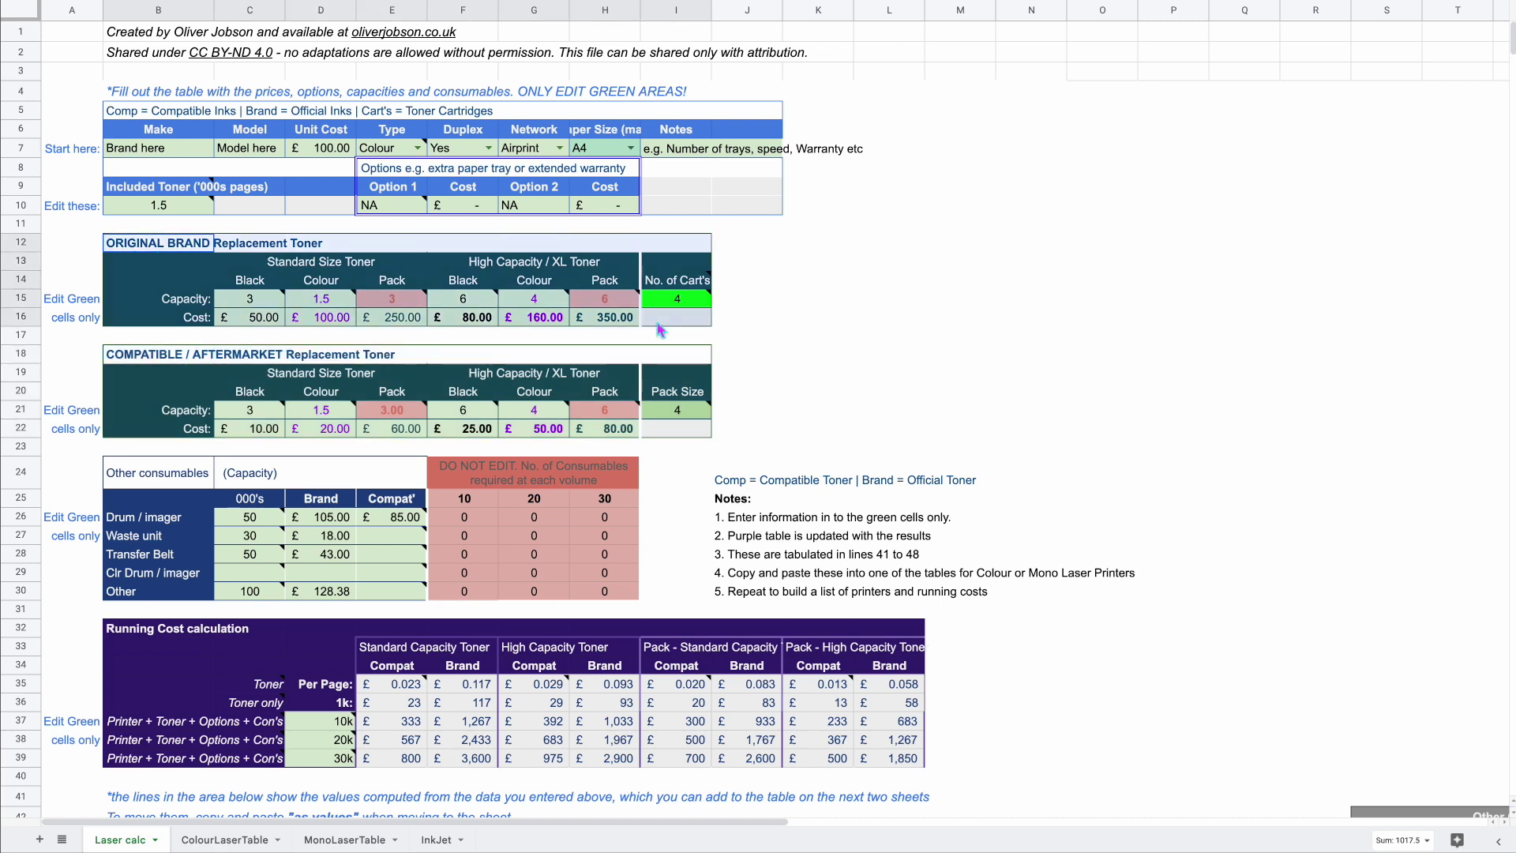
Step: Examine the original brand standard size toner's capacity and cost cells for black, colour and pack, including their notes
click(249, 303)
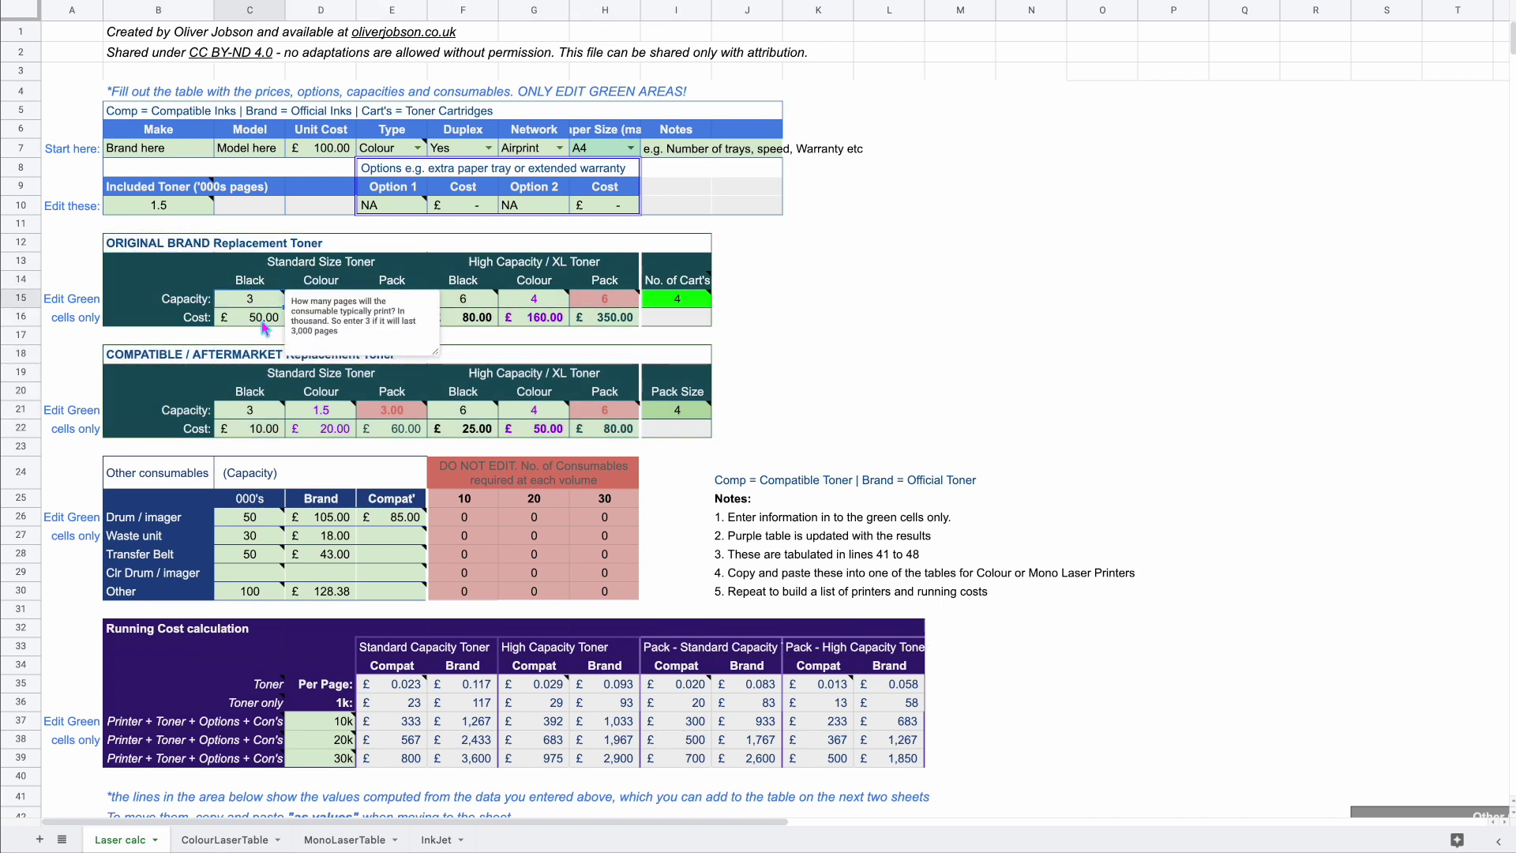
click(268, 320)
mouse_move(331, 305)
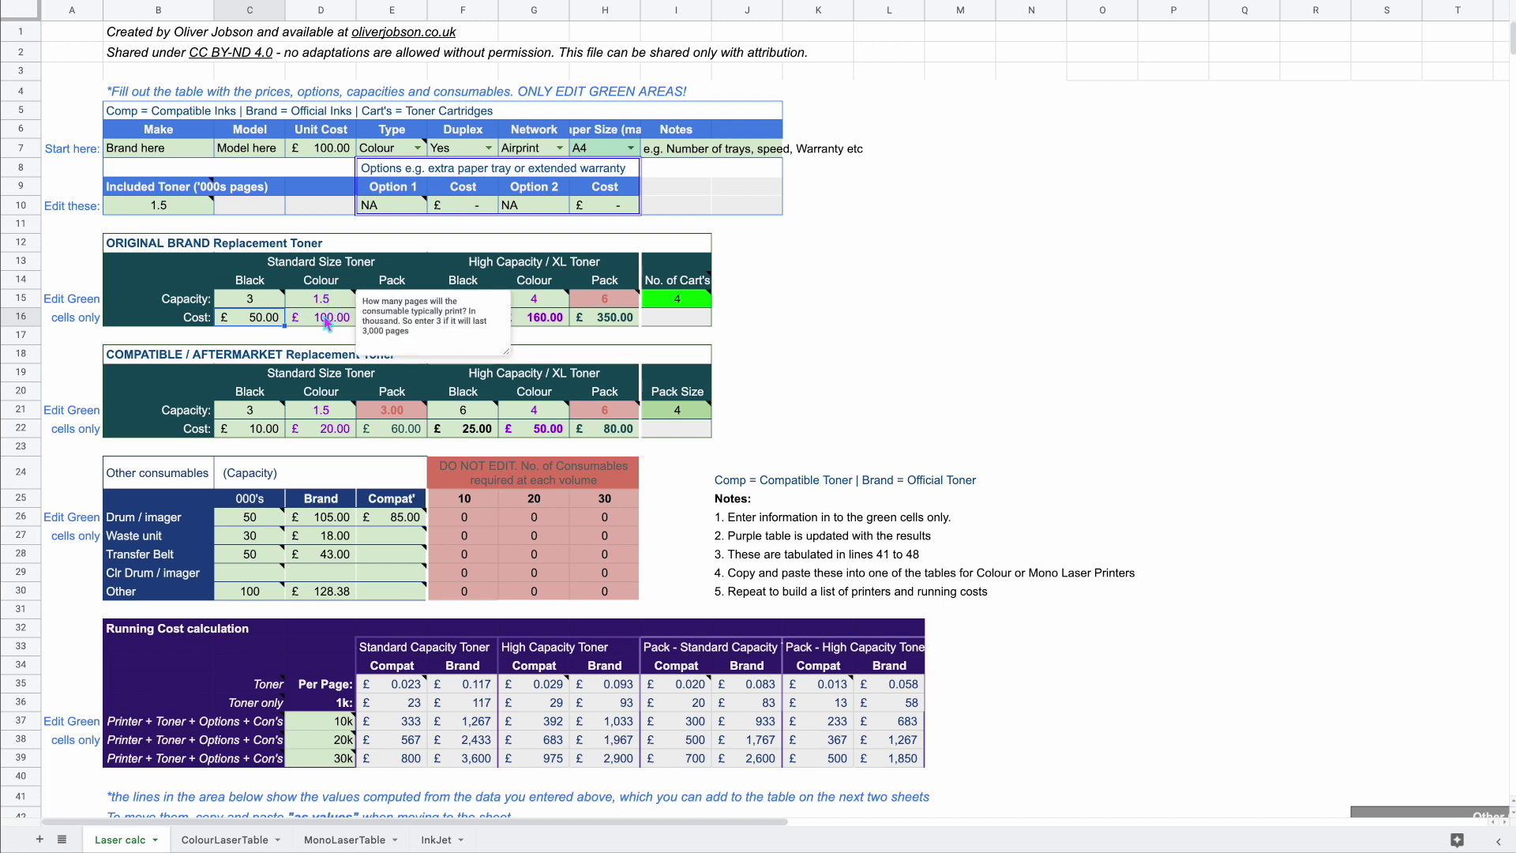
click(327, 324)
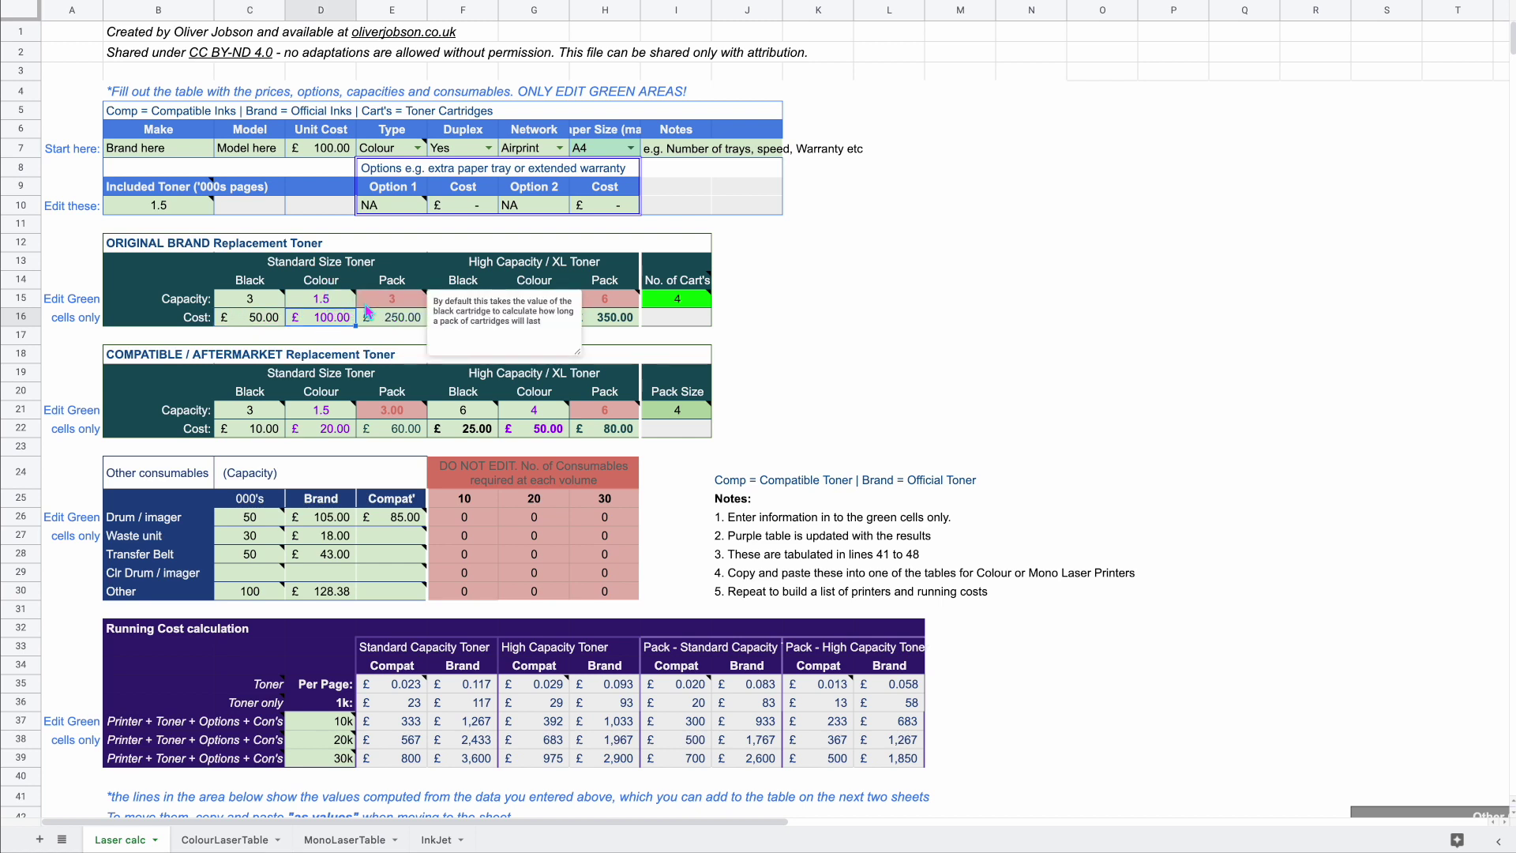
mouse_move(344, 310)
click(395, 285)
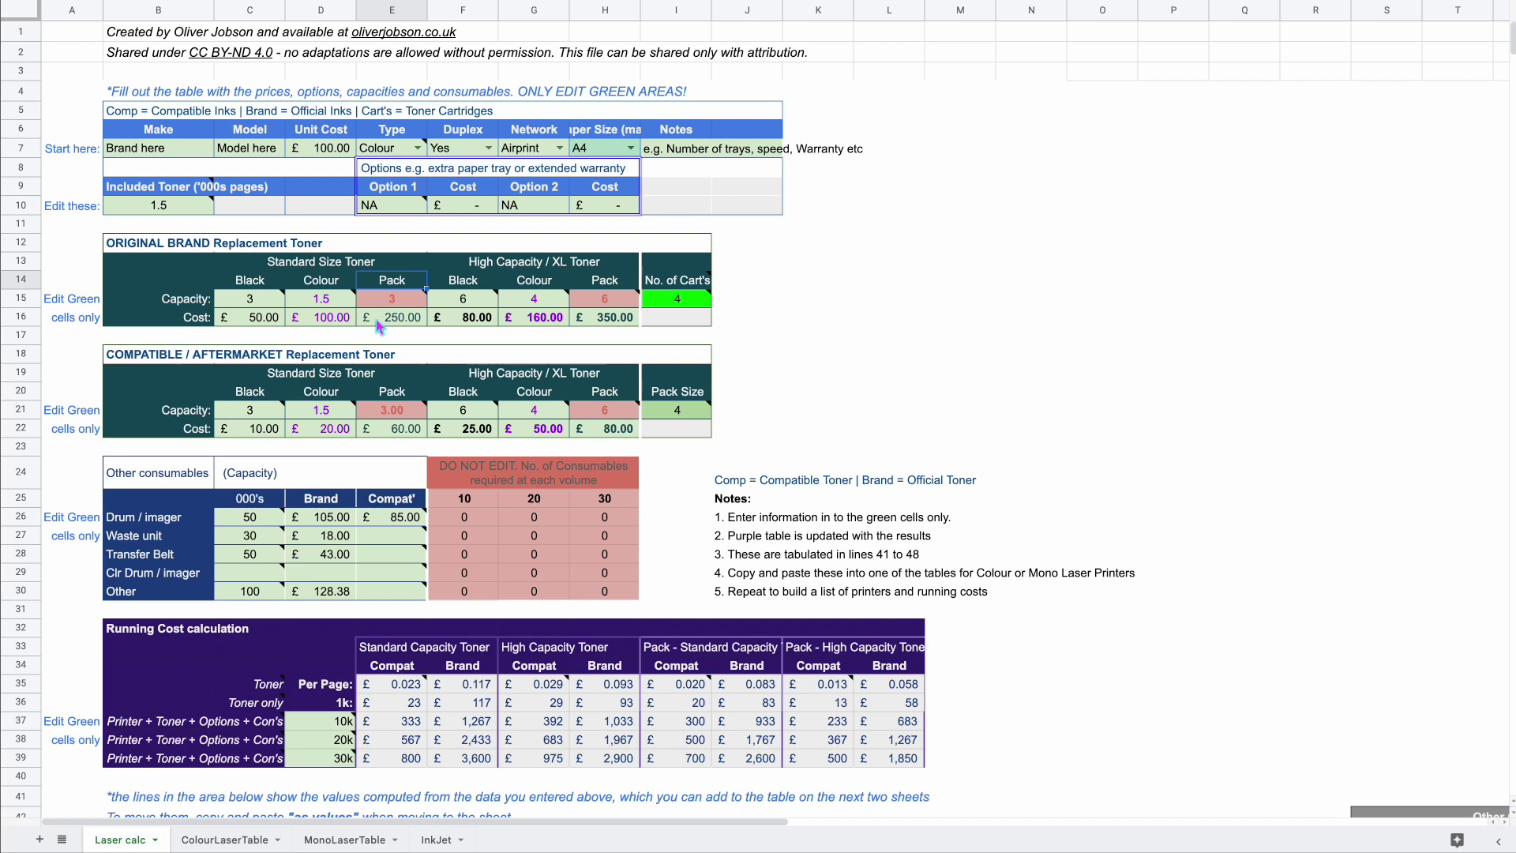
mouse_move(393, 306)
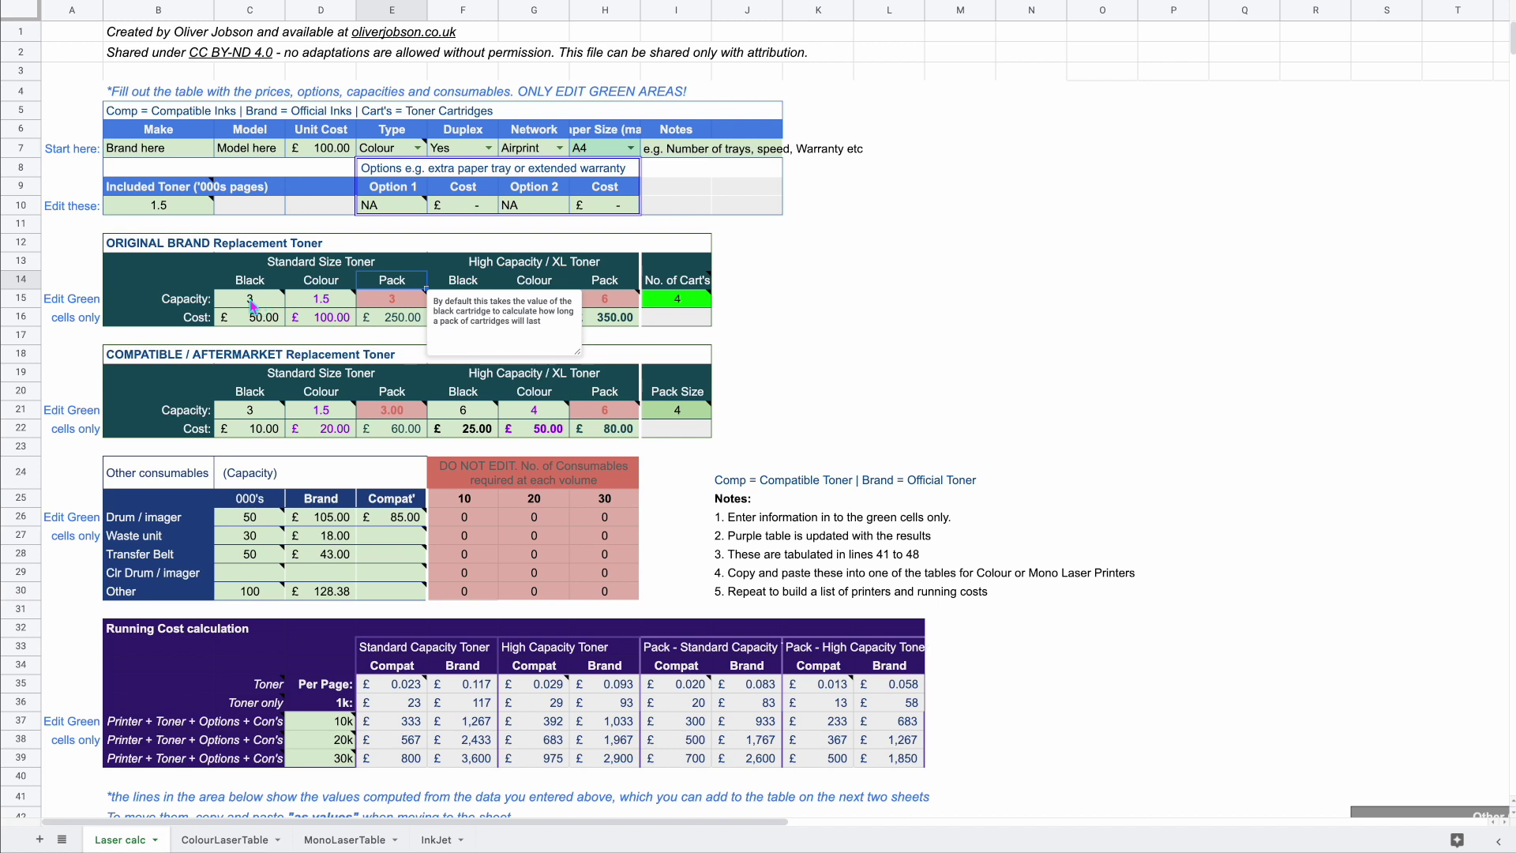
mouse_move(253, 308)
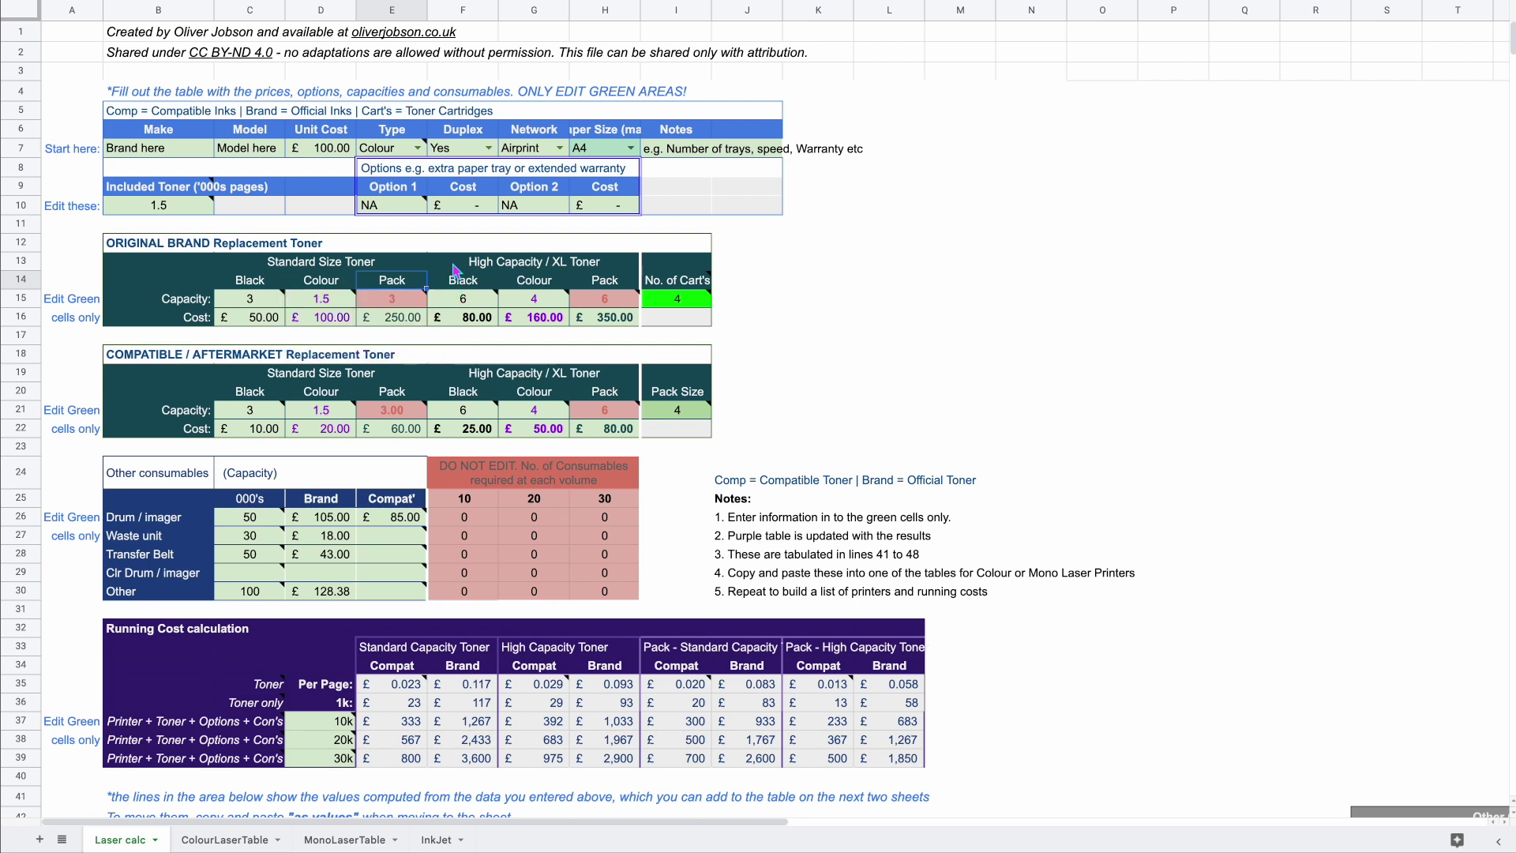
Step: Examine the original brand high capacity toner's capacities and costs, and the number of cartridges cell with its note
click(464, 303)
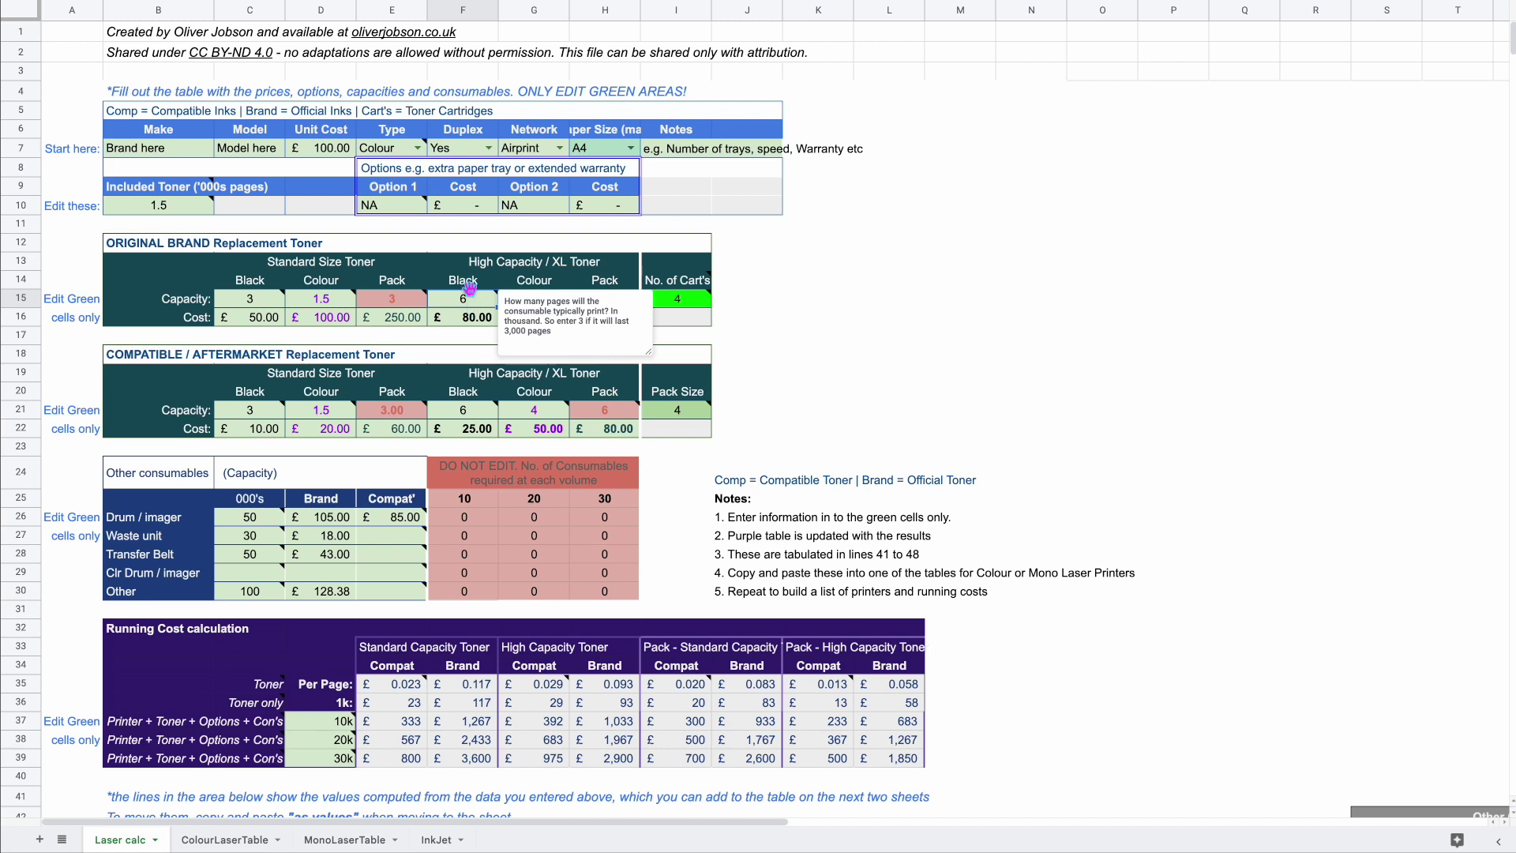
click(553, 284)
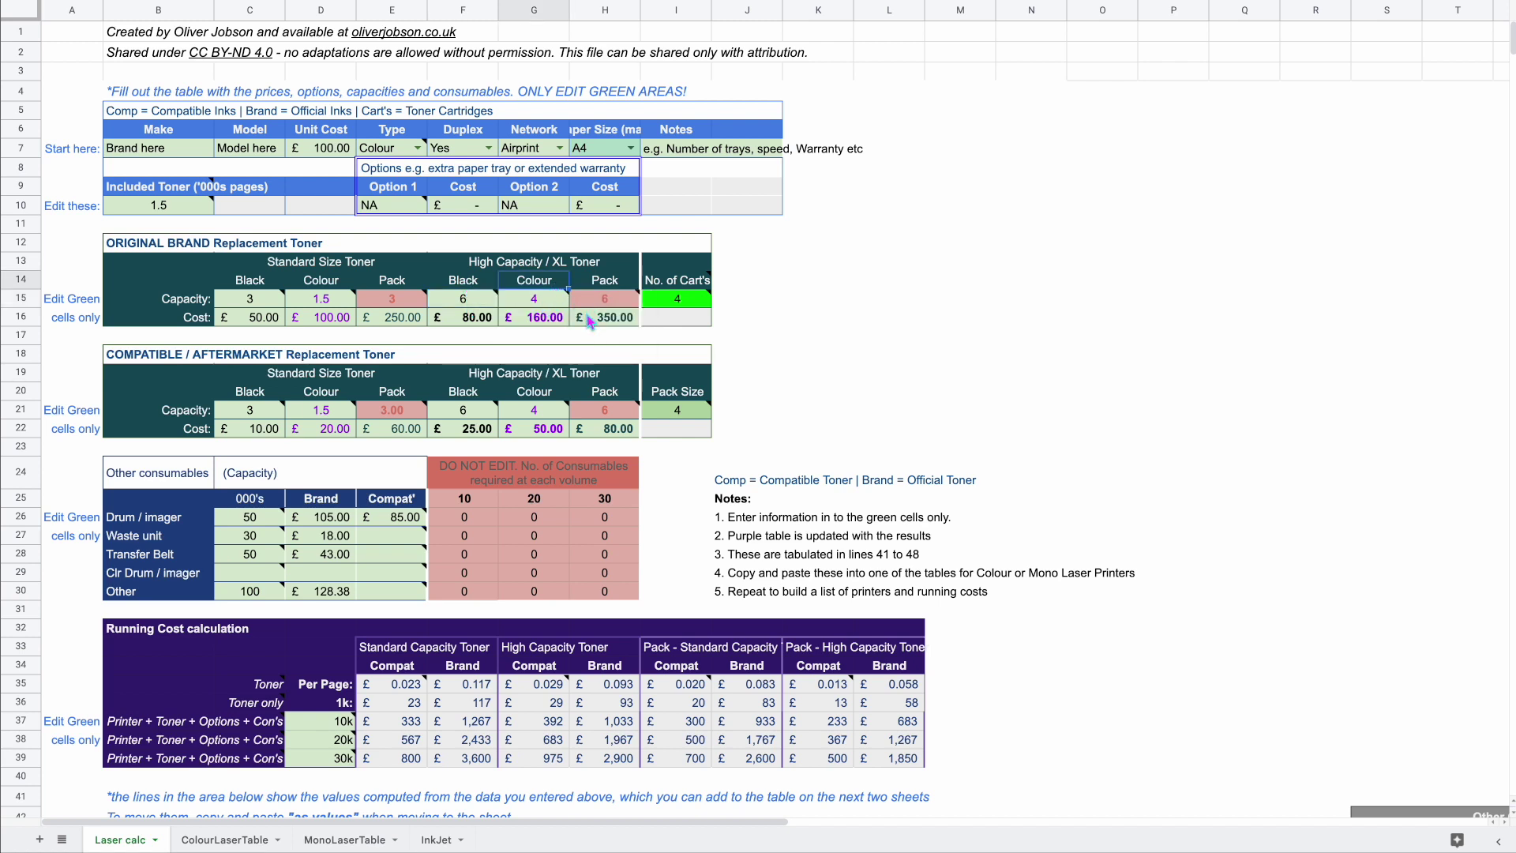
mouse_move(613, 308)
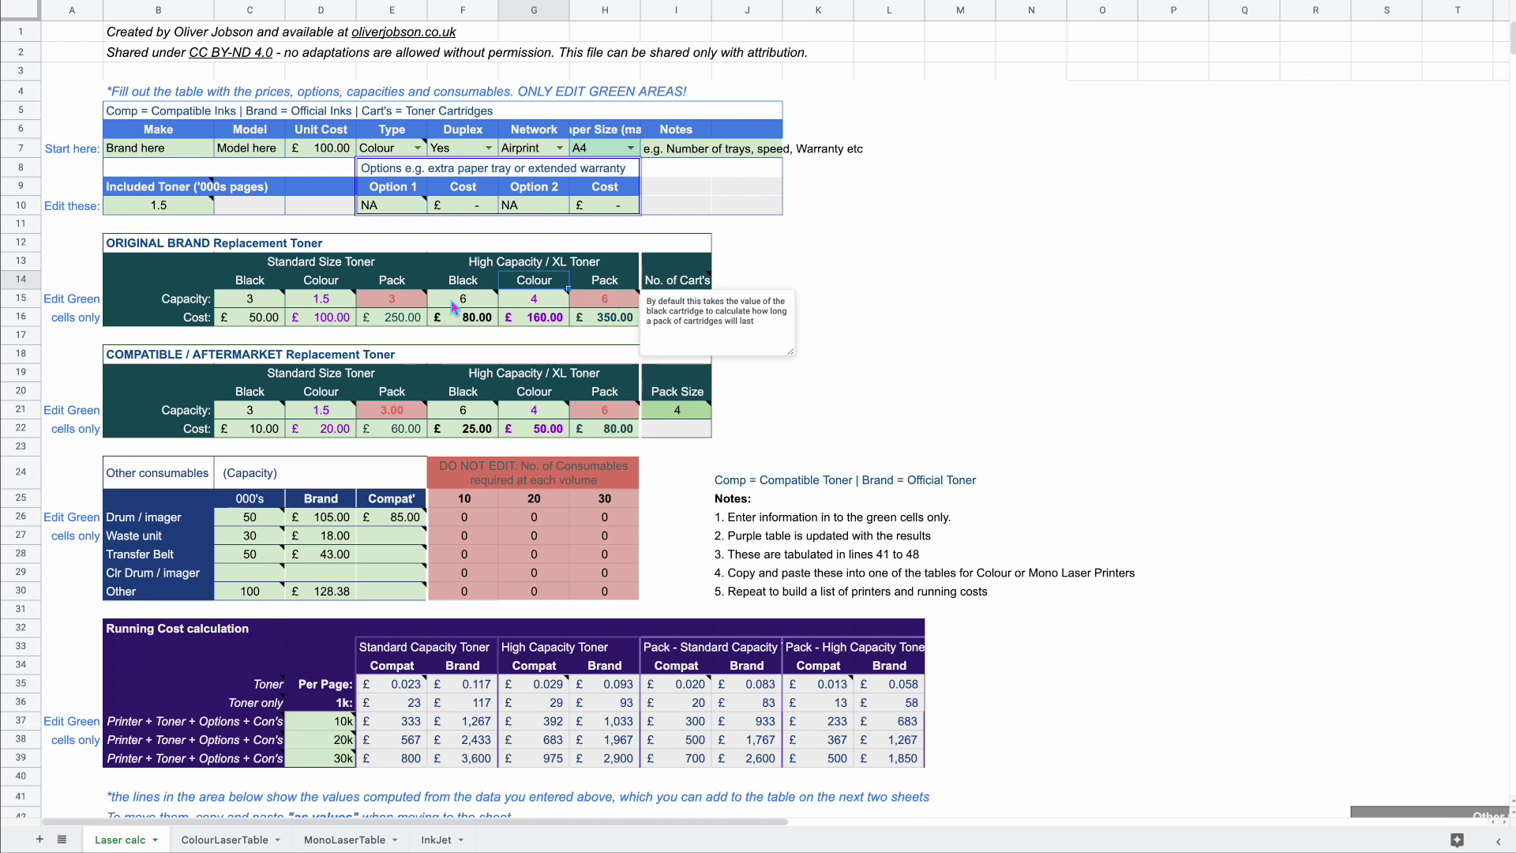
mouse_move(462, 307)
click(461, 323)
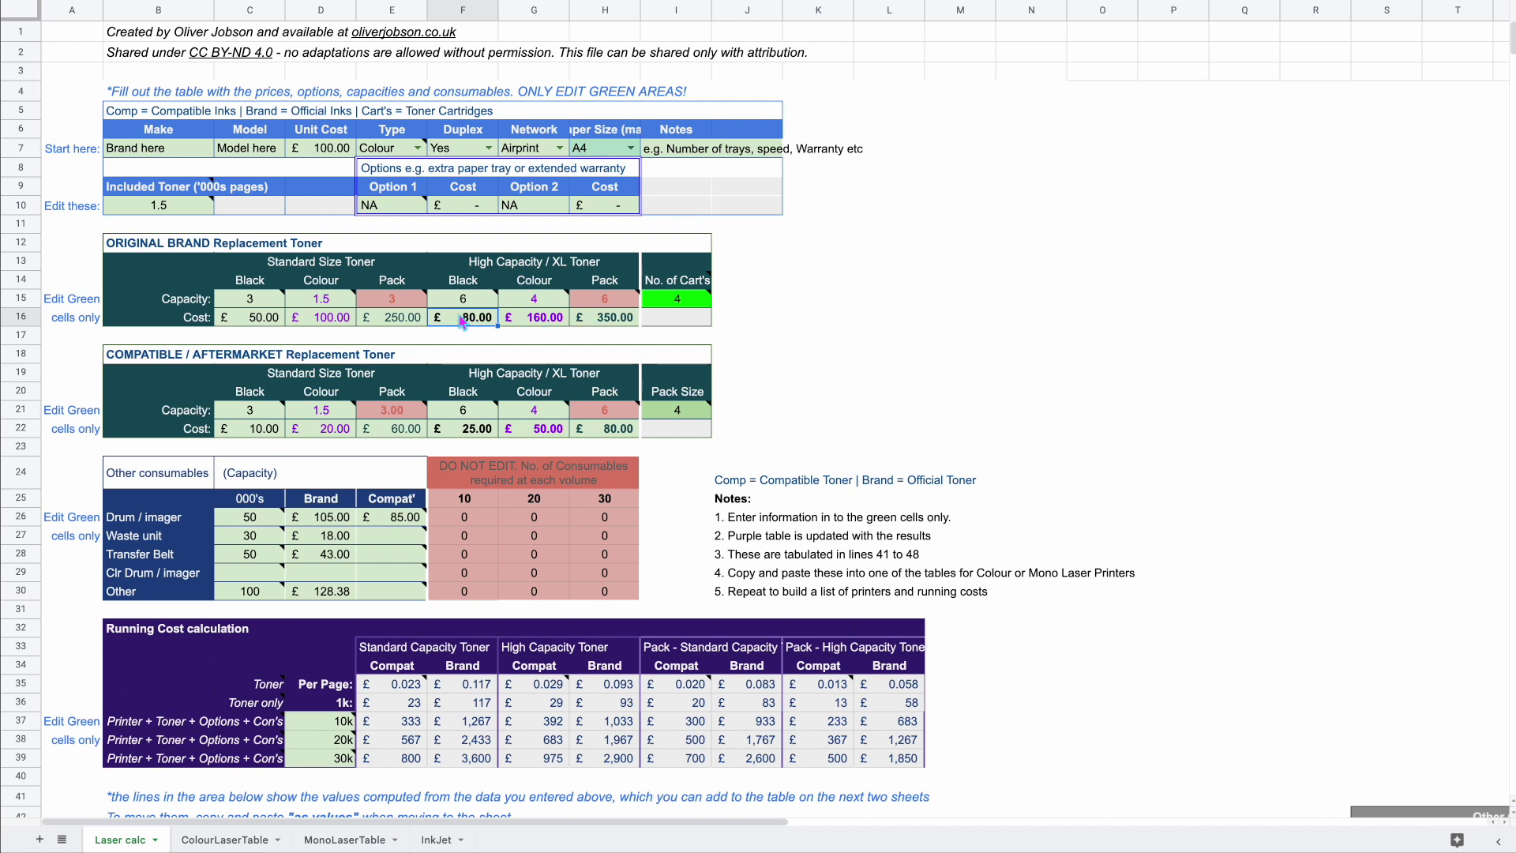
click(550, 324)
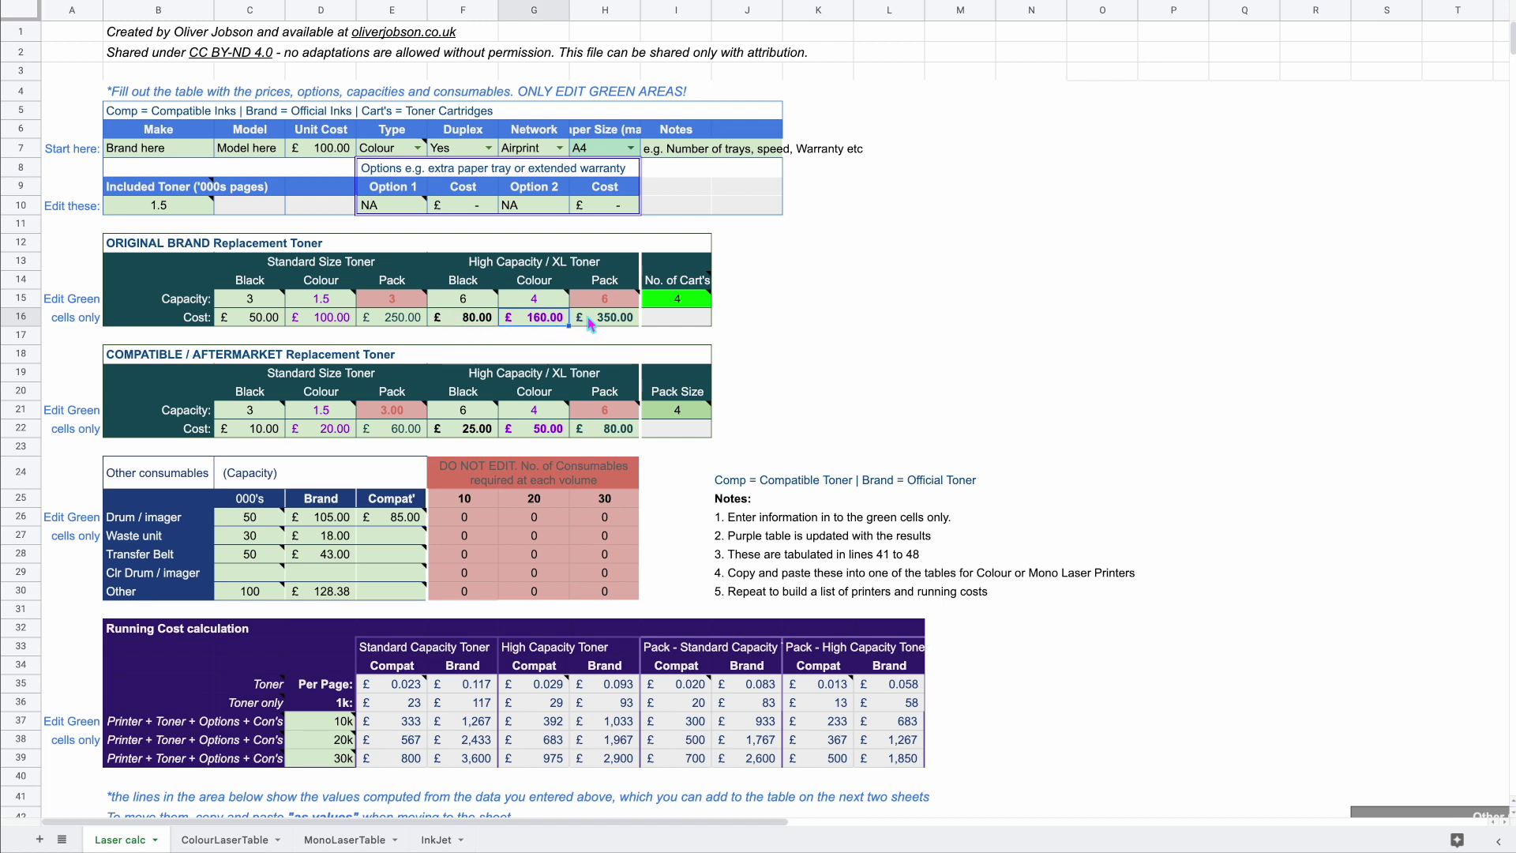
click(601, 324)
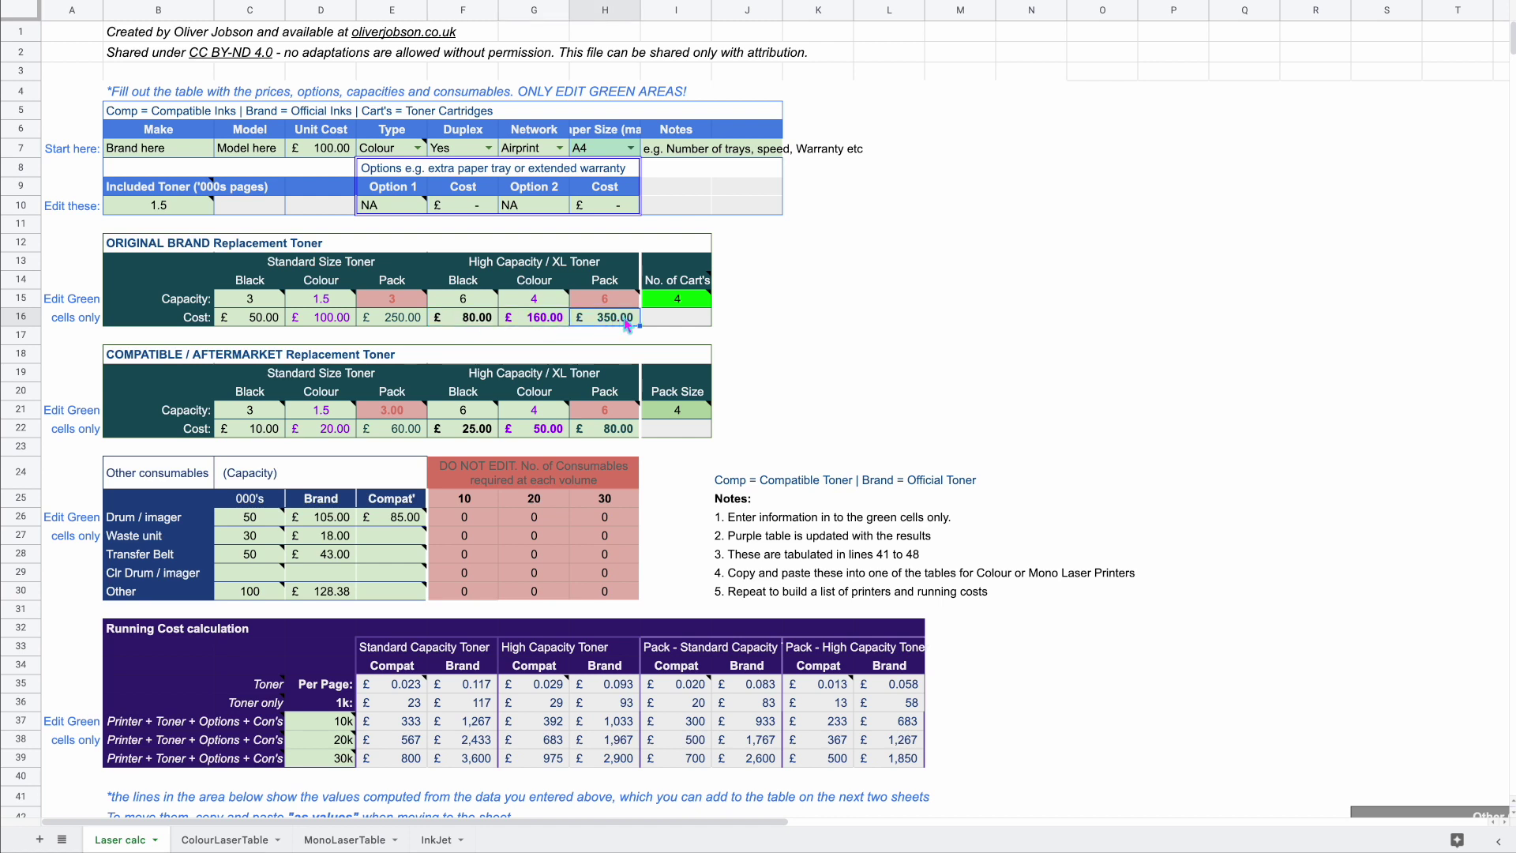
click(687, 304)
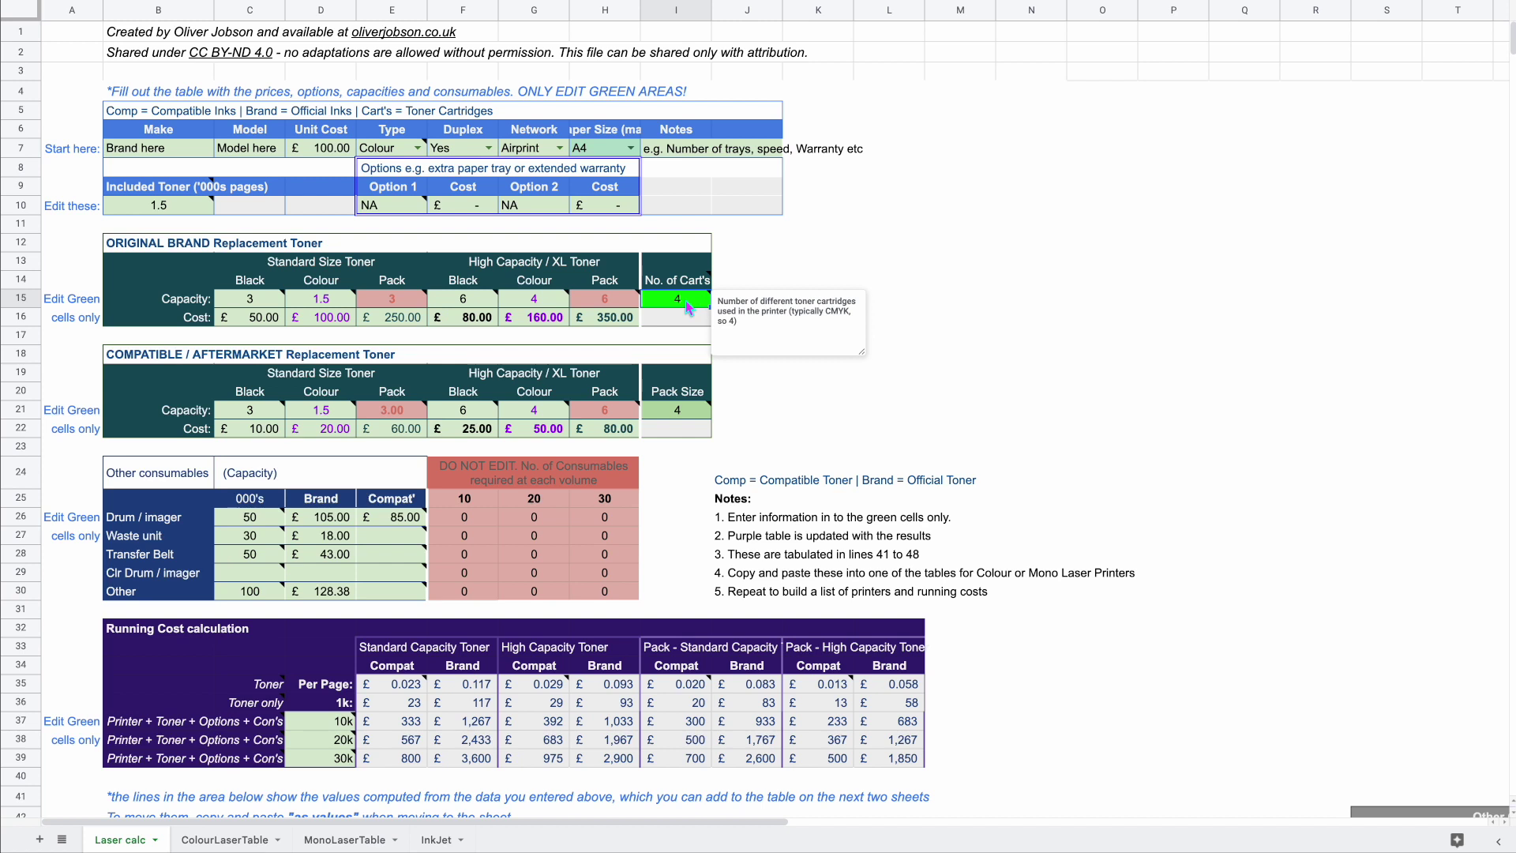
Step: Check the number of cartridges note against the original brand colour toner's cost and capacity cells
click(545, 324)
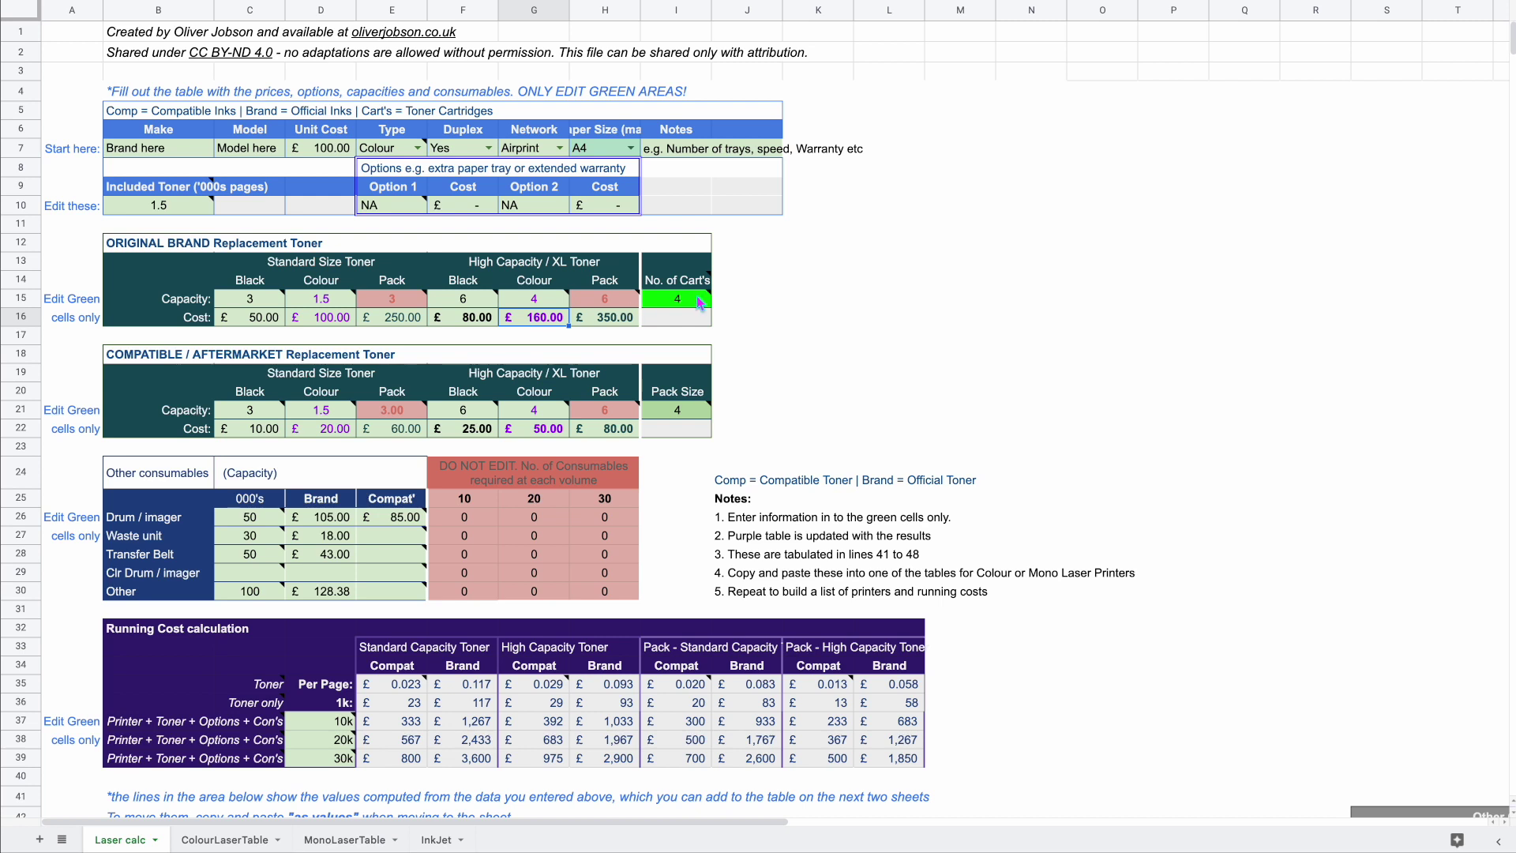
mouse_move(684, 300)
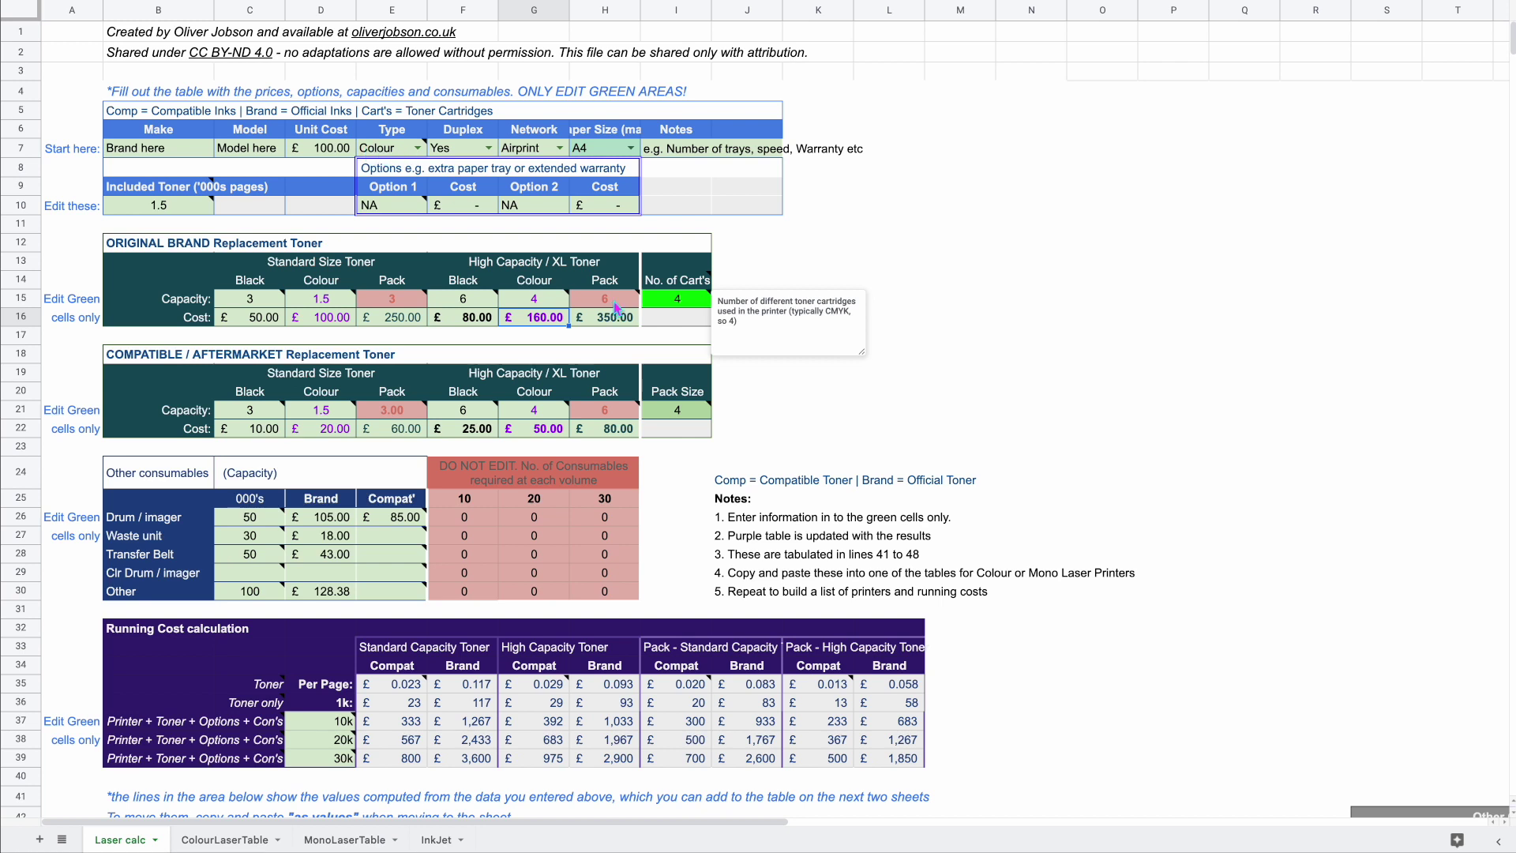
click(671, 303)
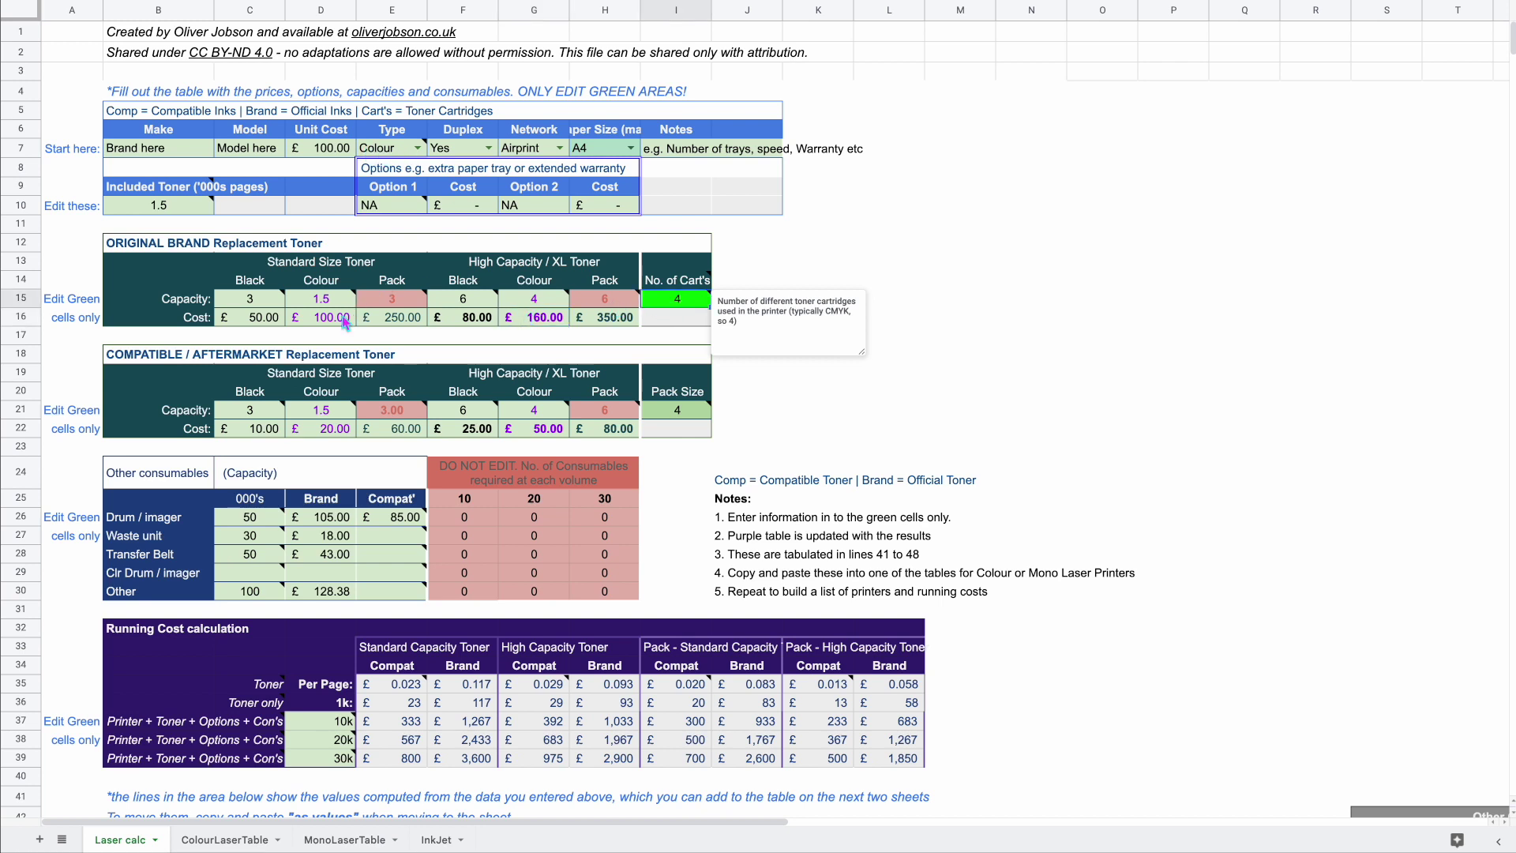
mouse_move(338, 297)
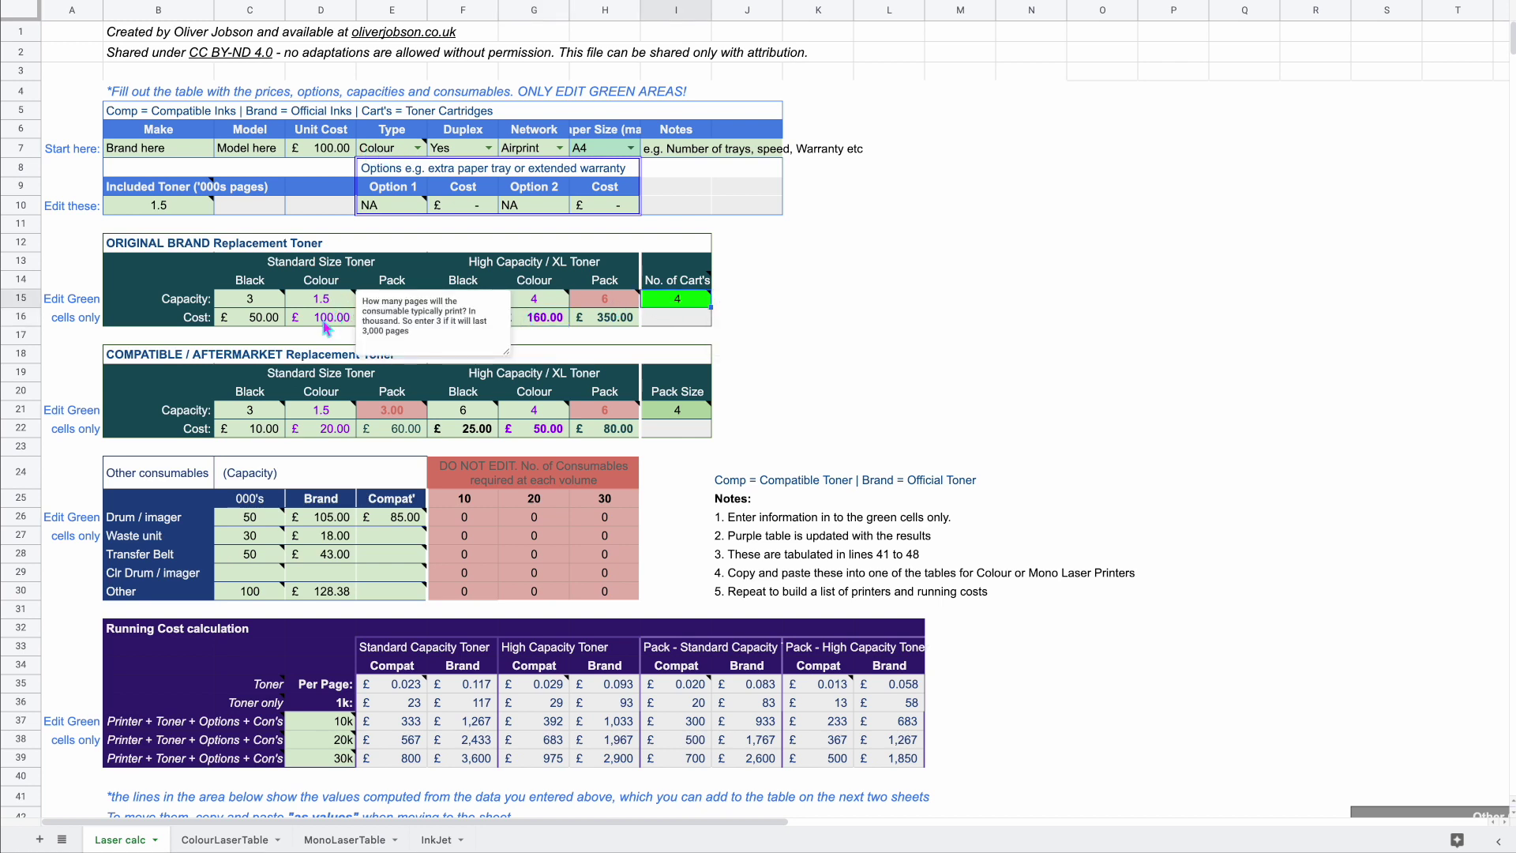
Step: Examine the compatible/aftermarket replacement toner table, including its capacity row and cost row for standard and high capacity toner
drag(680, 430, 152, 367)
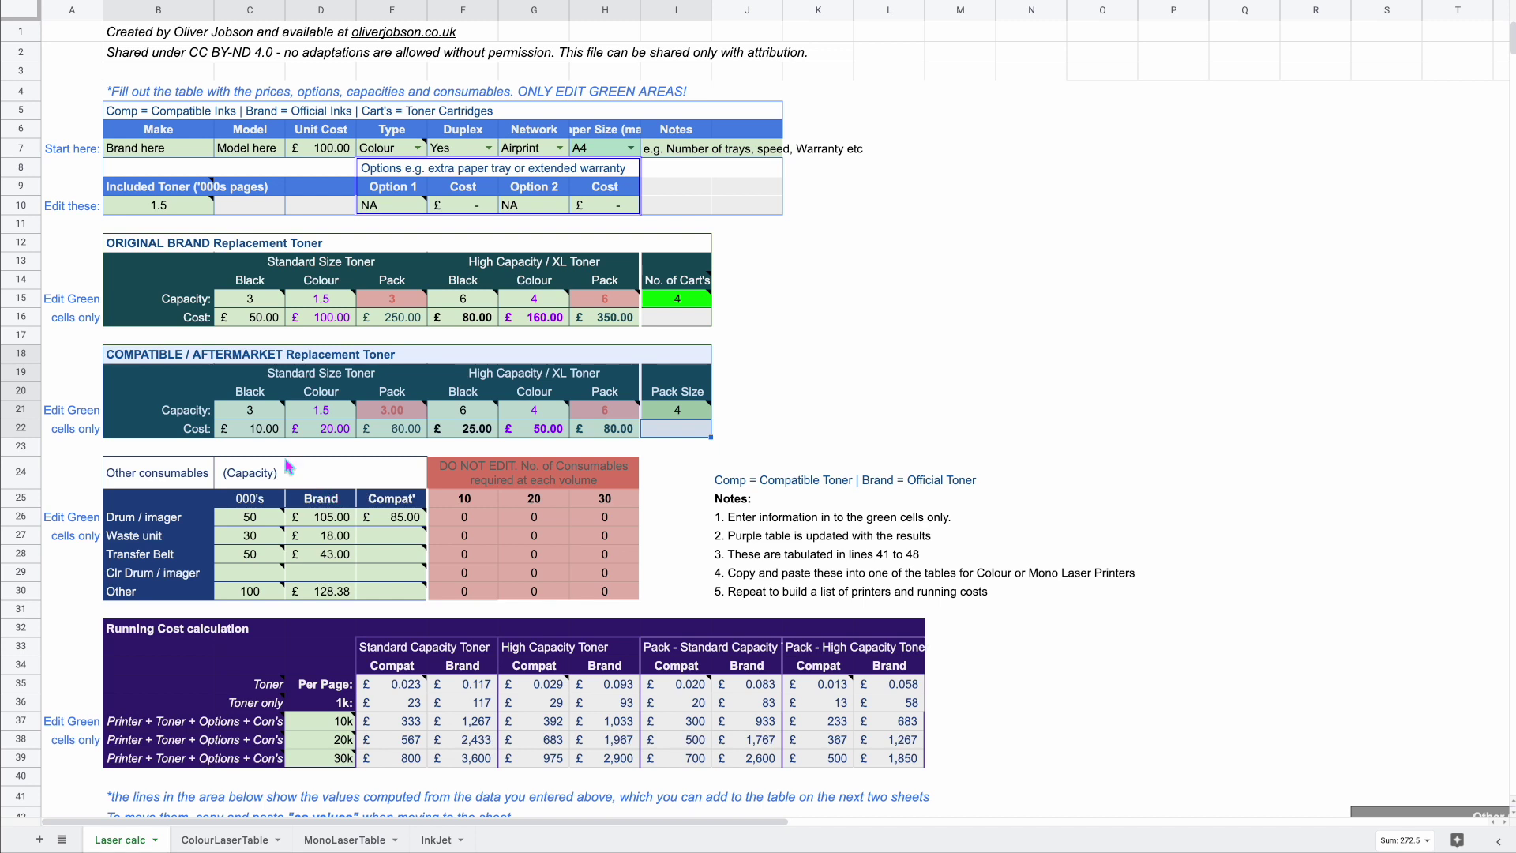
mouse_move(256, 421)
drag(257, 421, 624, 424)
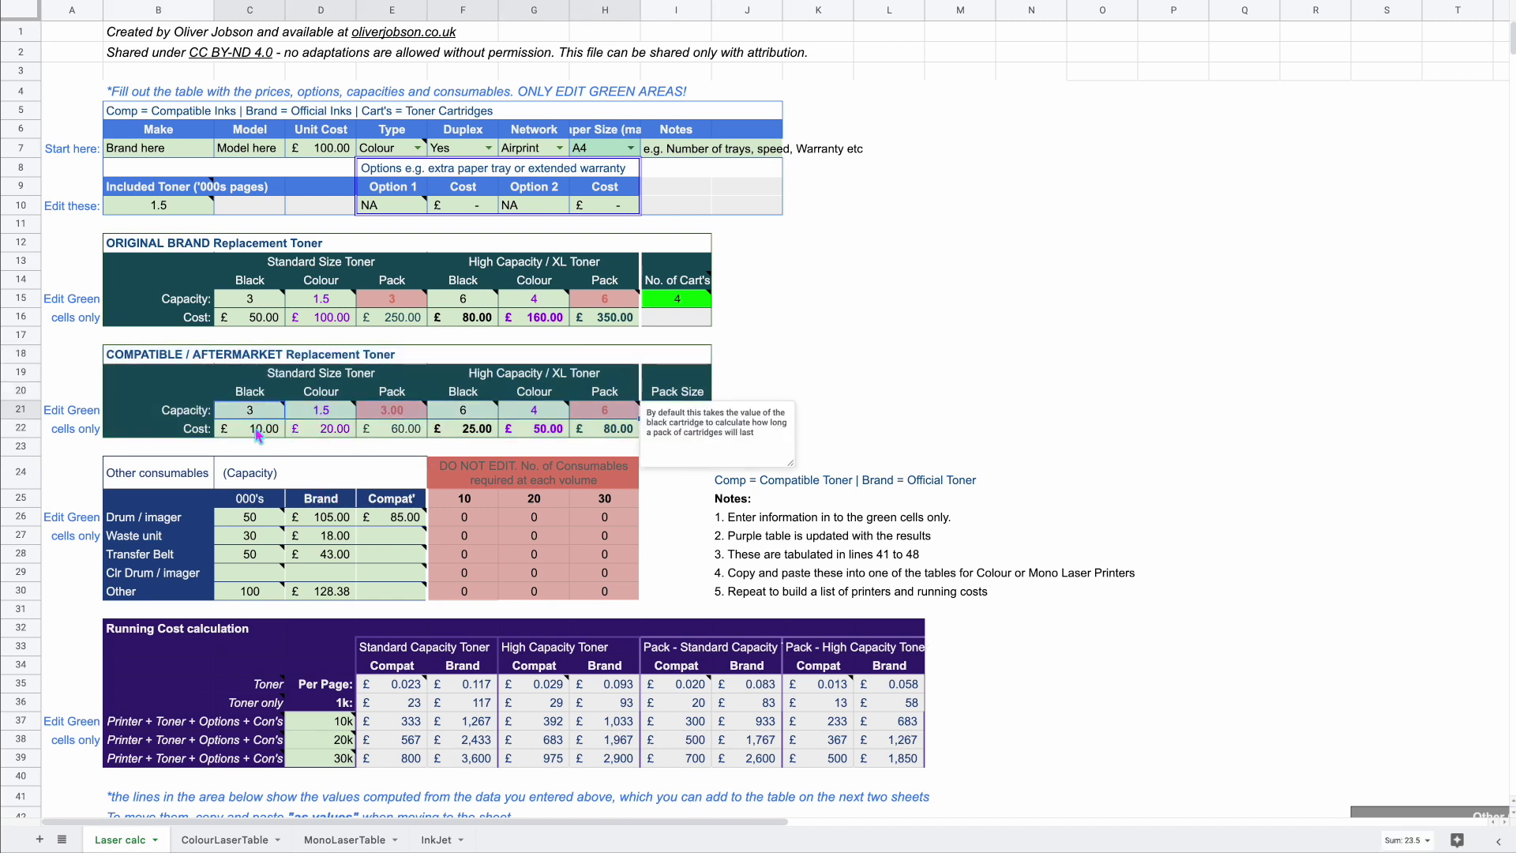
drag(254, 430, 632, 442)
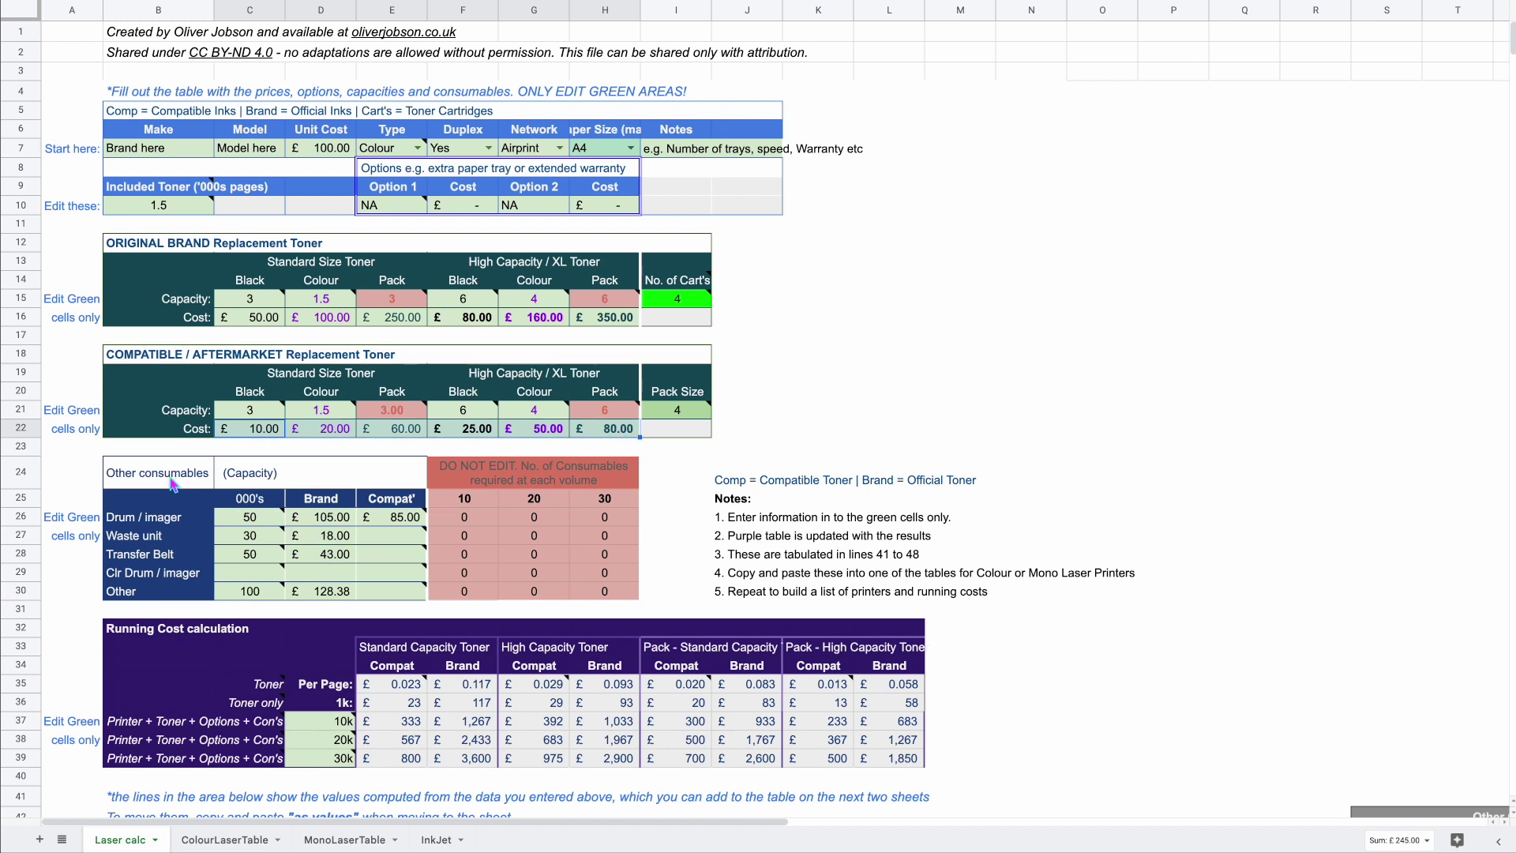
Step: Examine the other consumables table's item names and its capacity column in thousands of pages, including the capacity notes
drag(172, 485, 409, 606)
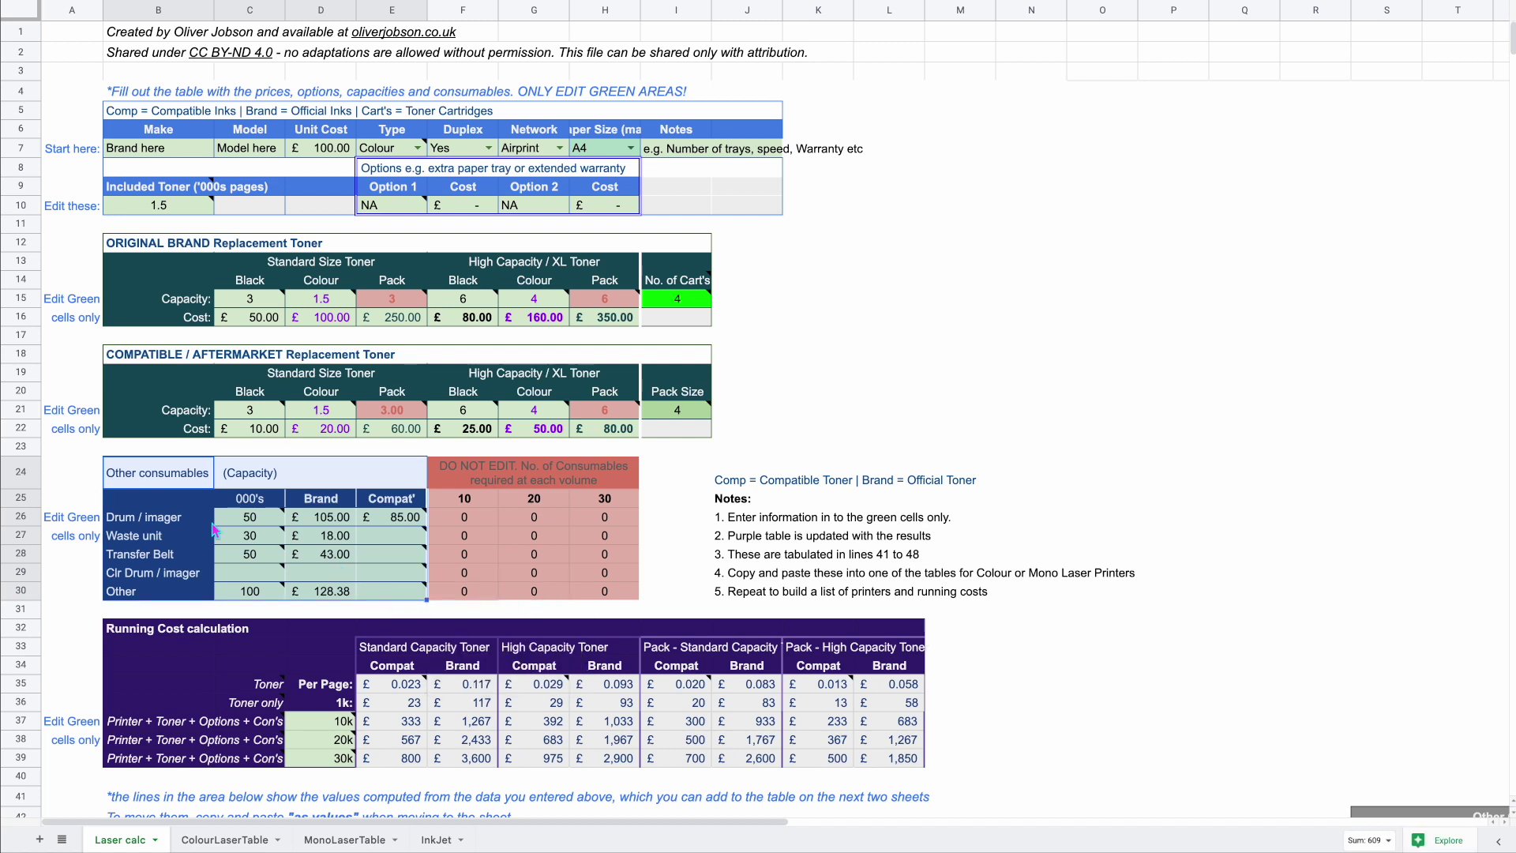
mouse_move(244, 526)
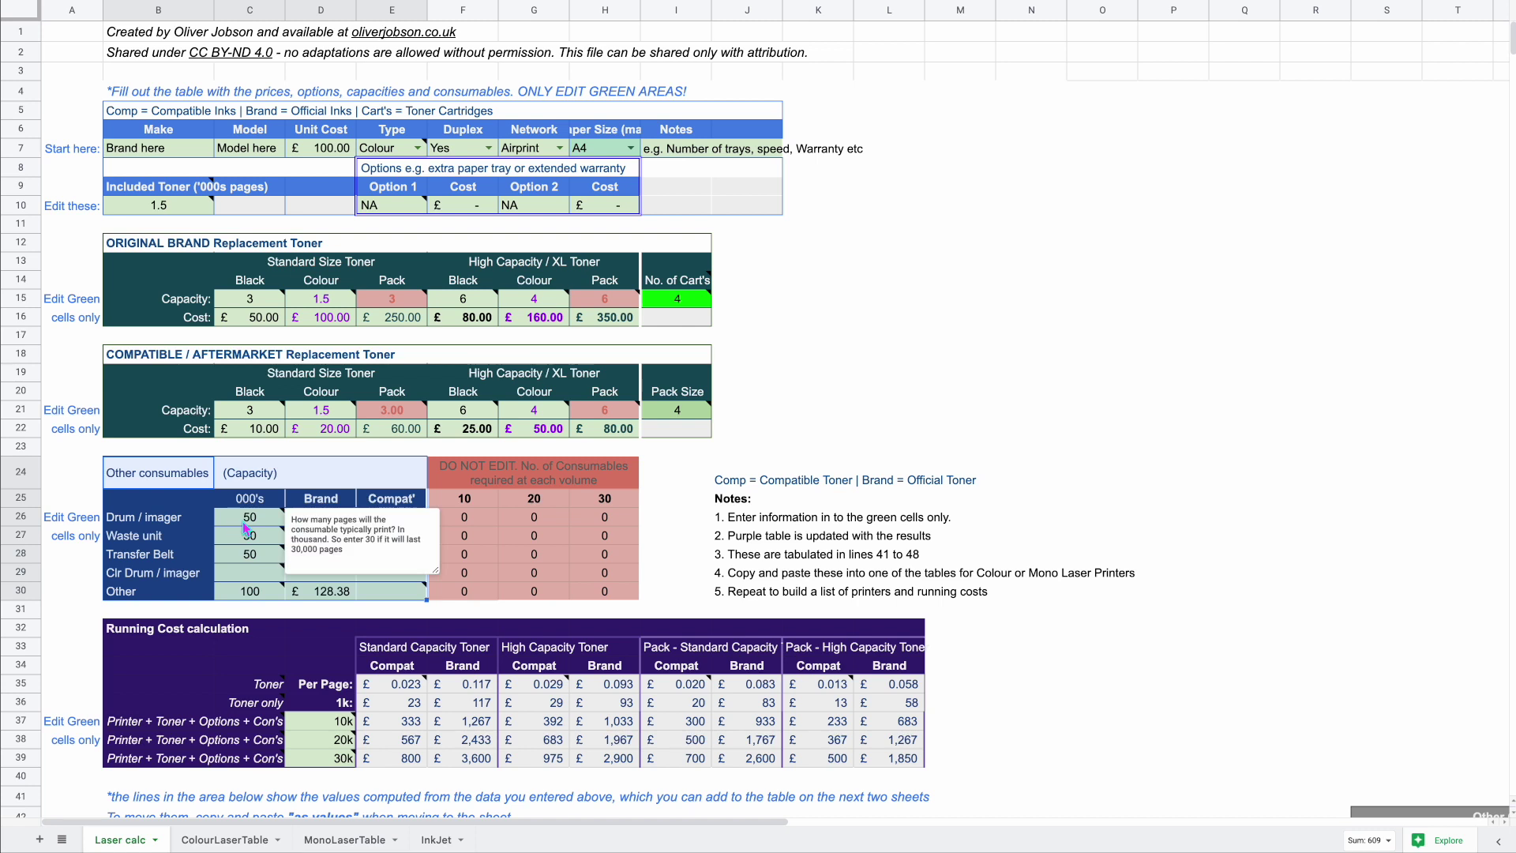
click(181, 527)
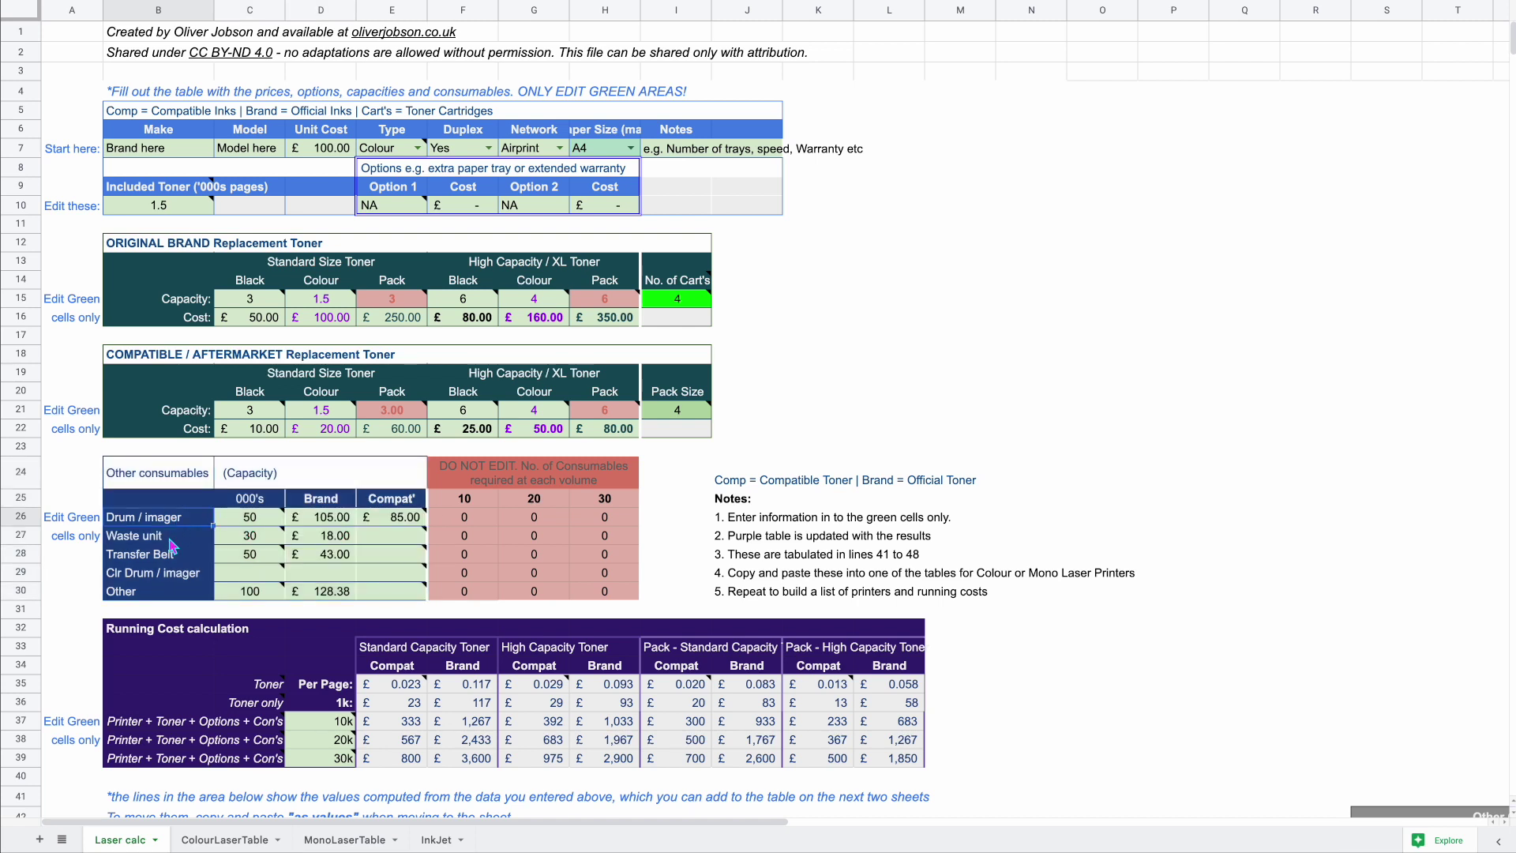
click(158, 581)
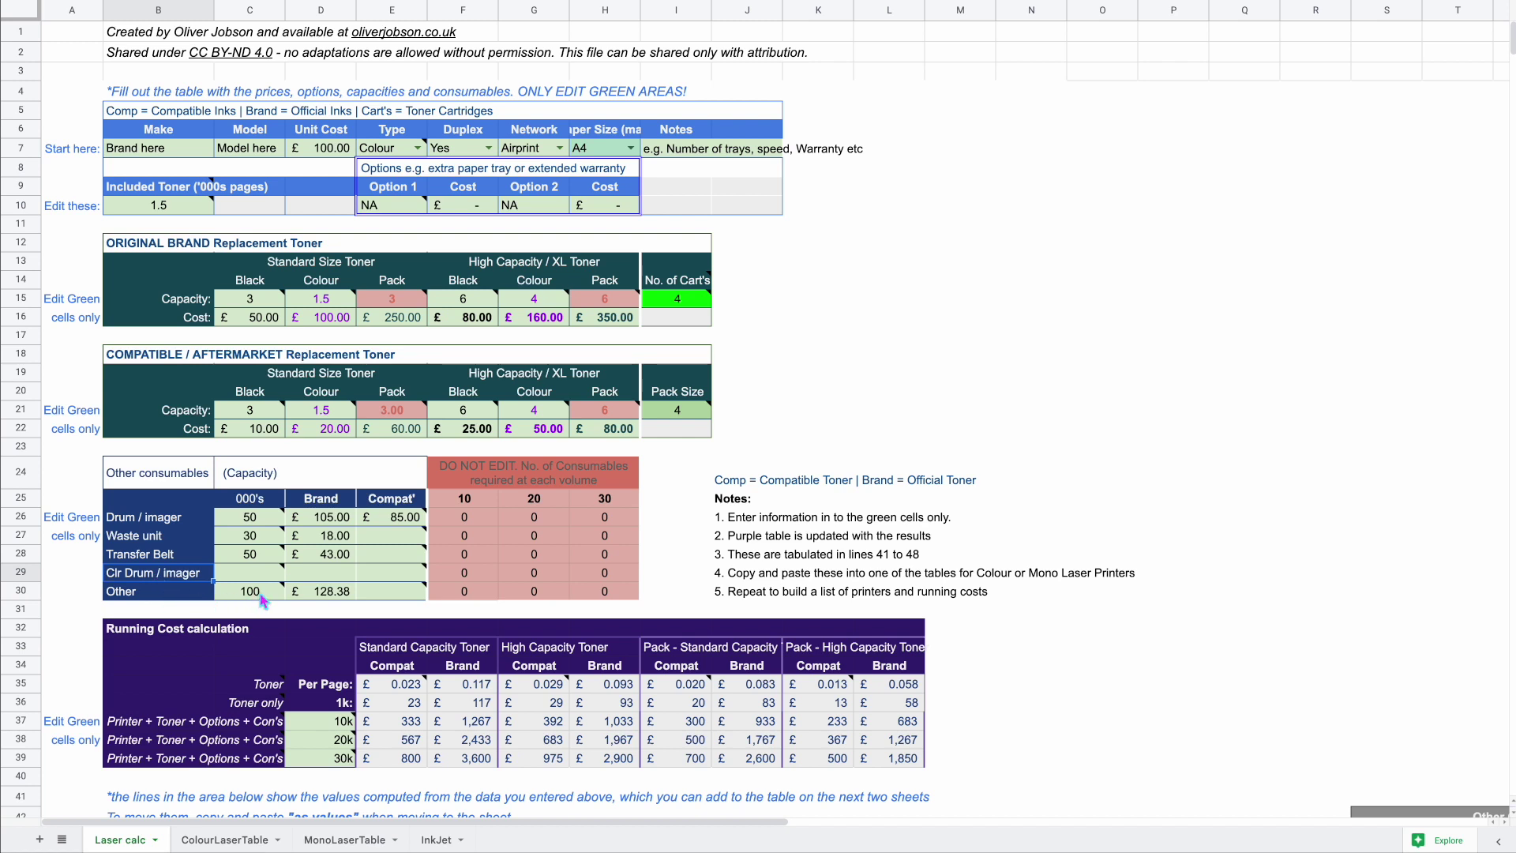
mouse_move(262, 602)
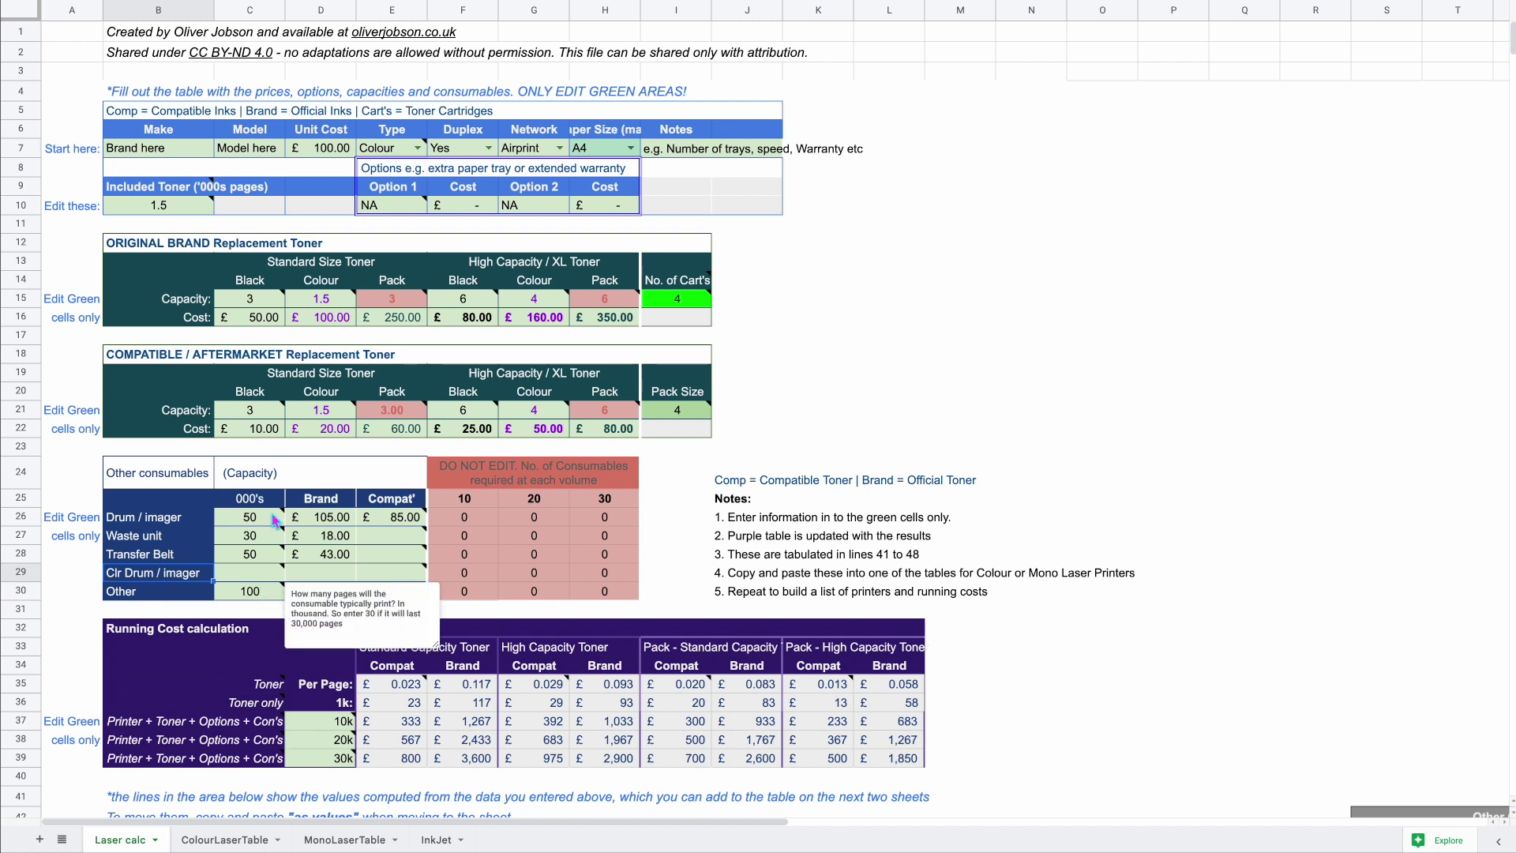
mouse_move(264, 523)
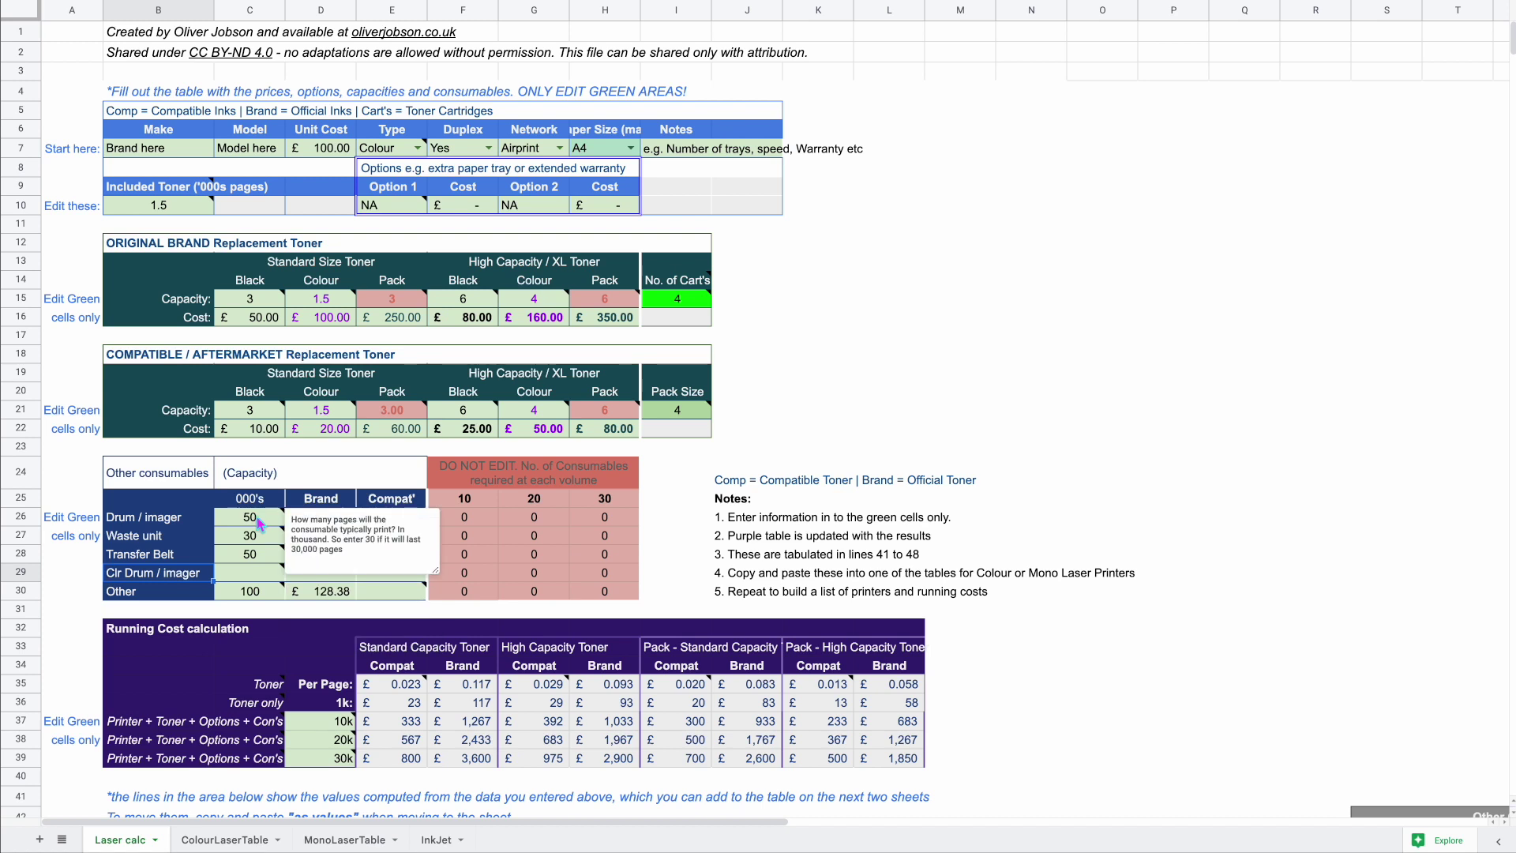
drag(265, 523, 261, 602)
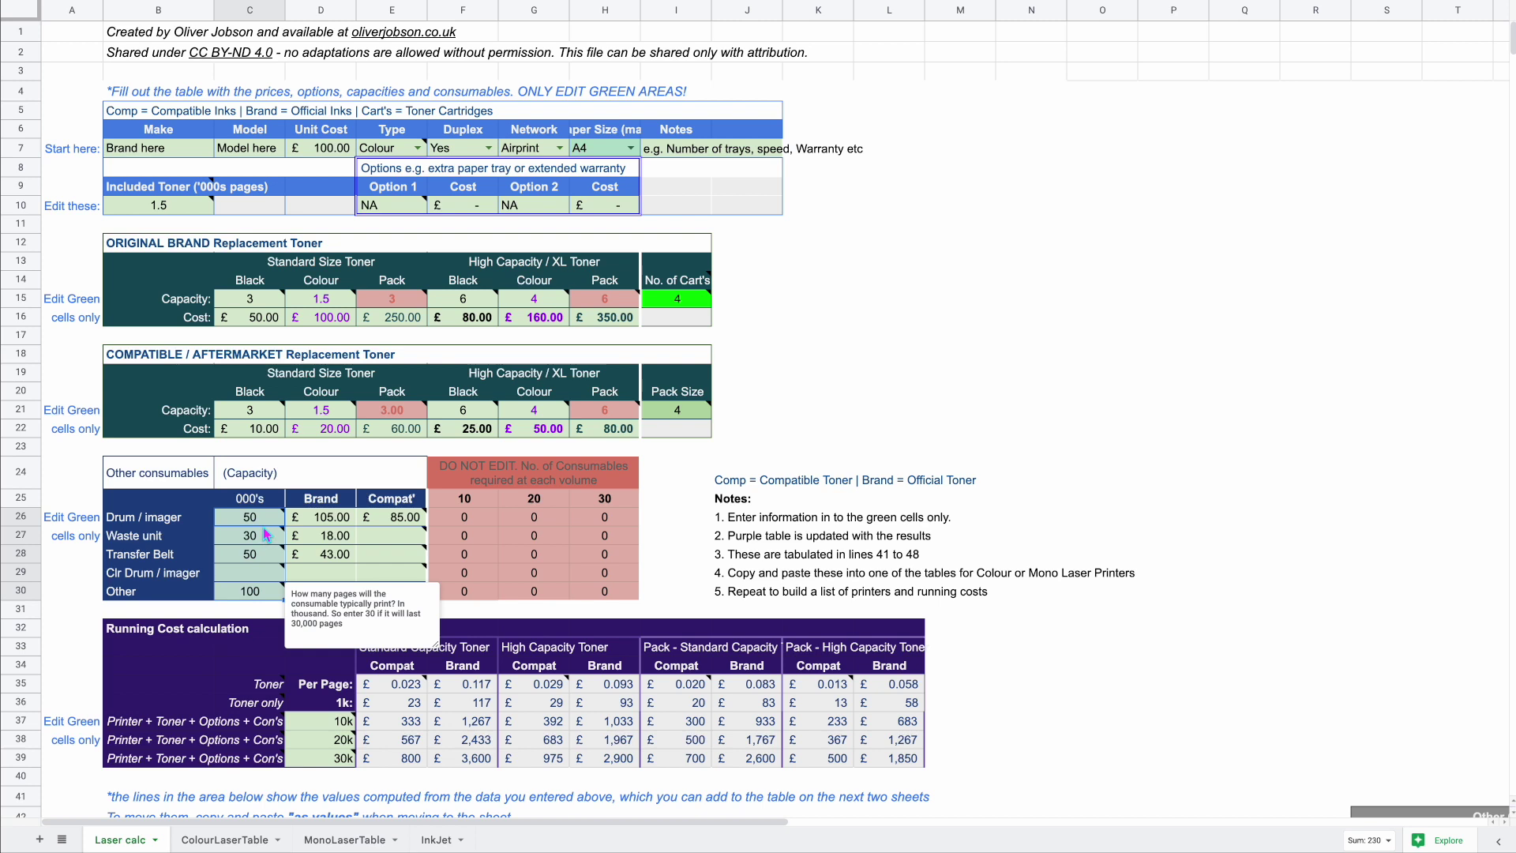
mouse_move(263, 522)
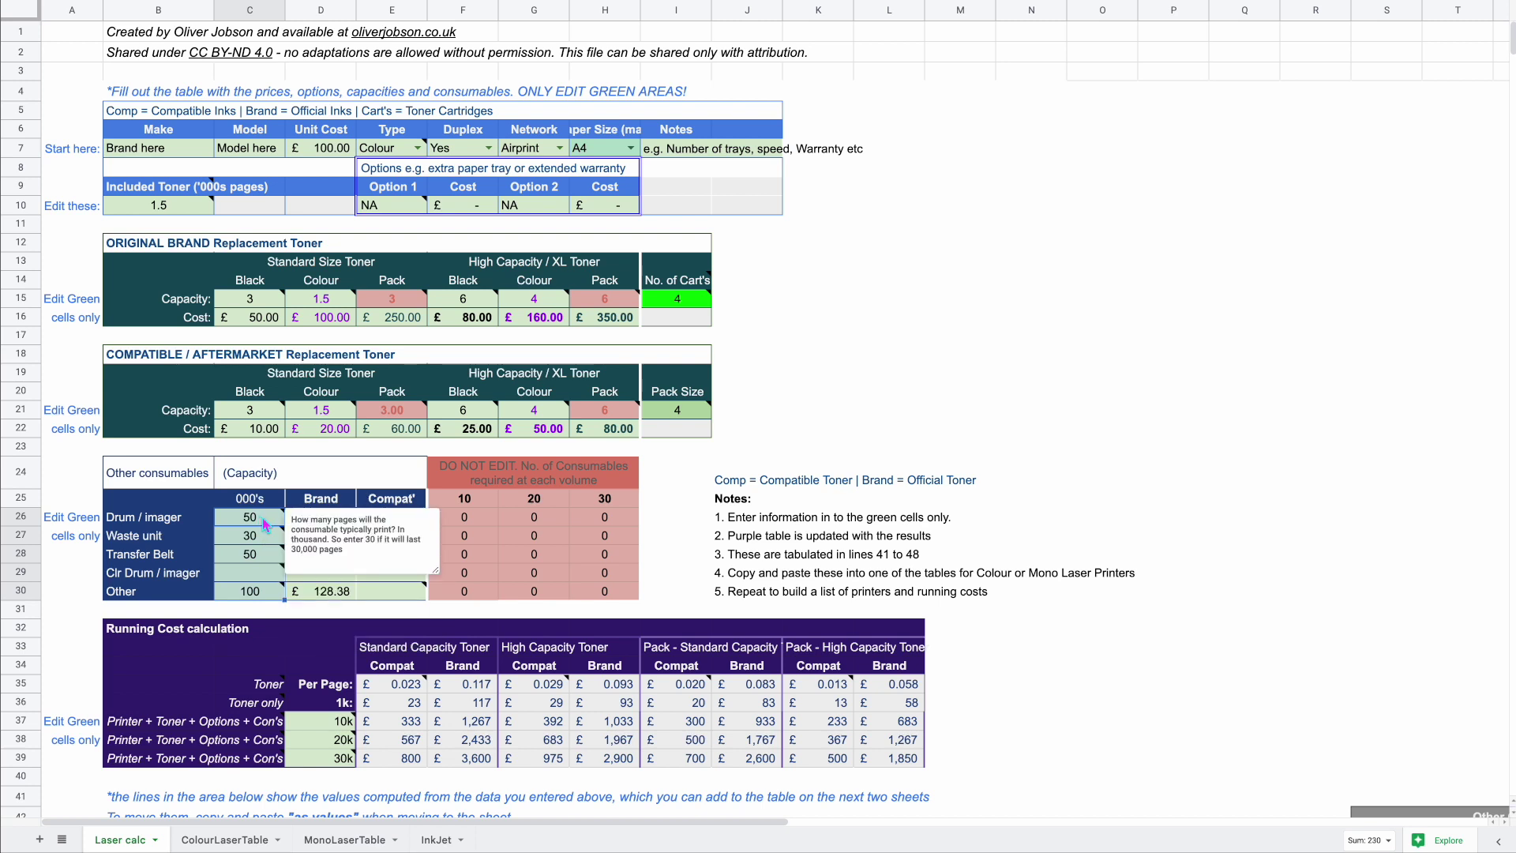
Step: Compare the brand and compatible cost columns for other consumables, reading the note on leaving compatible costs blank
click(320, 515)
text(£ 105.00	£ 85.00 £ 18.00 £ 43.00)
shift+click(323, 590)
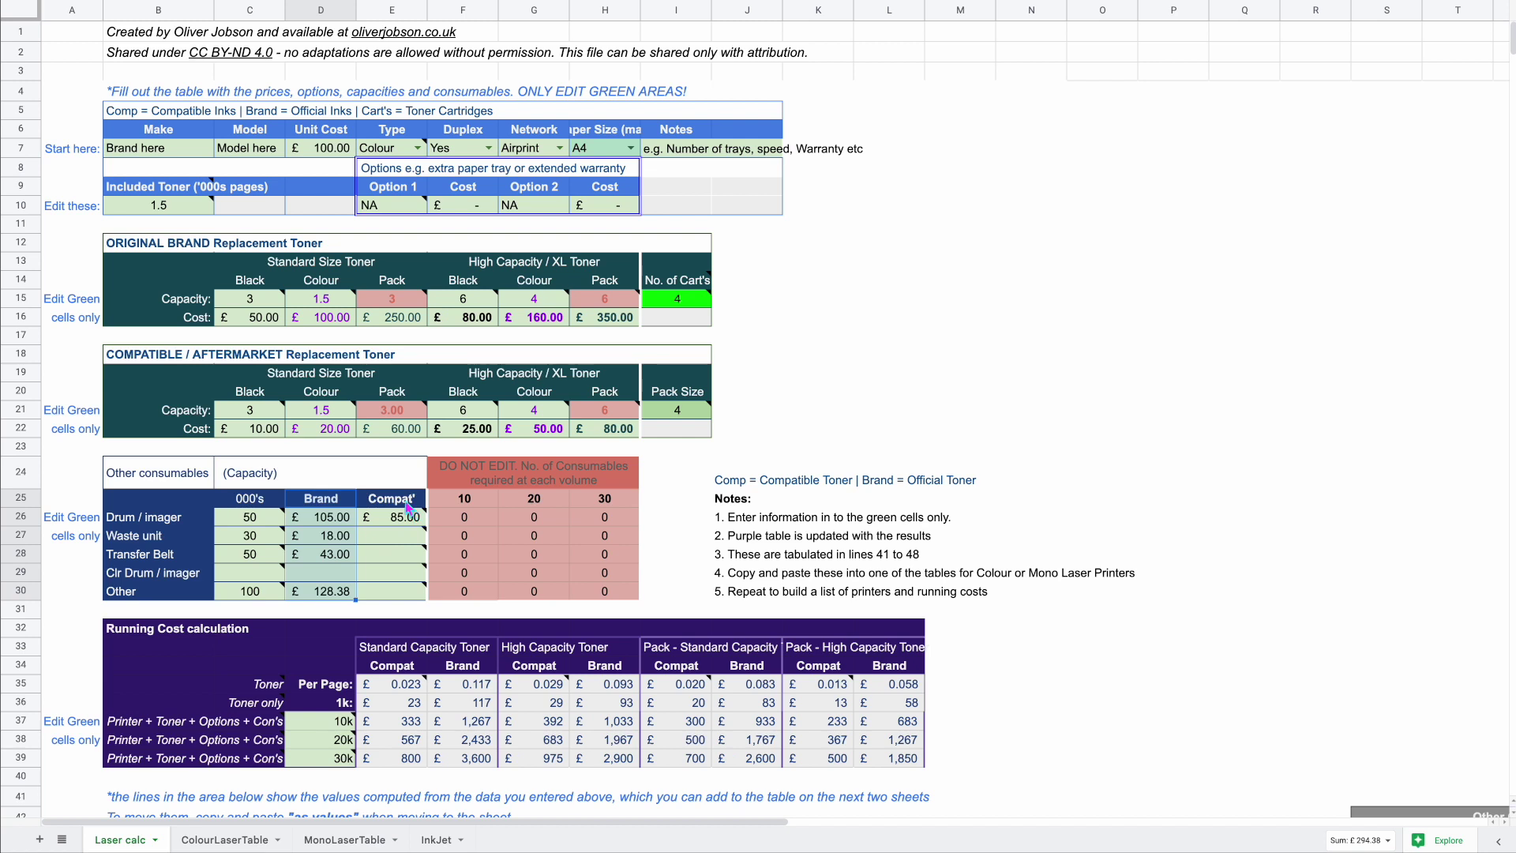
mouse_move(407, 523)
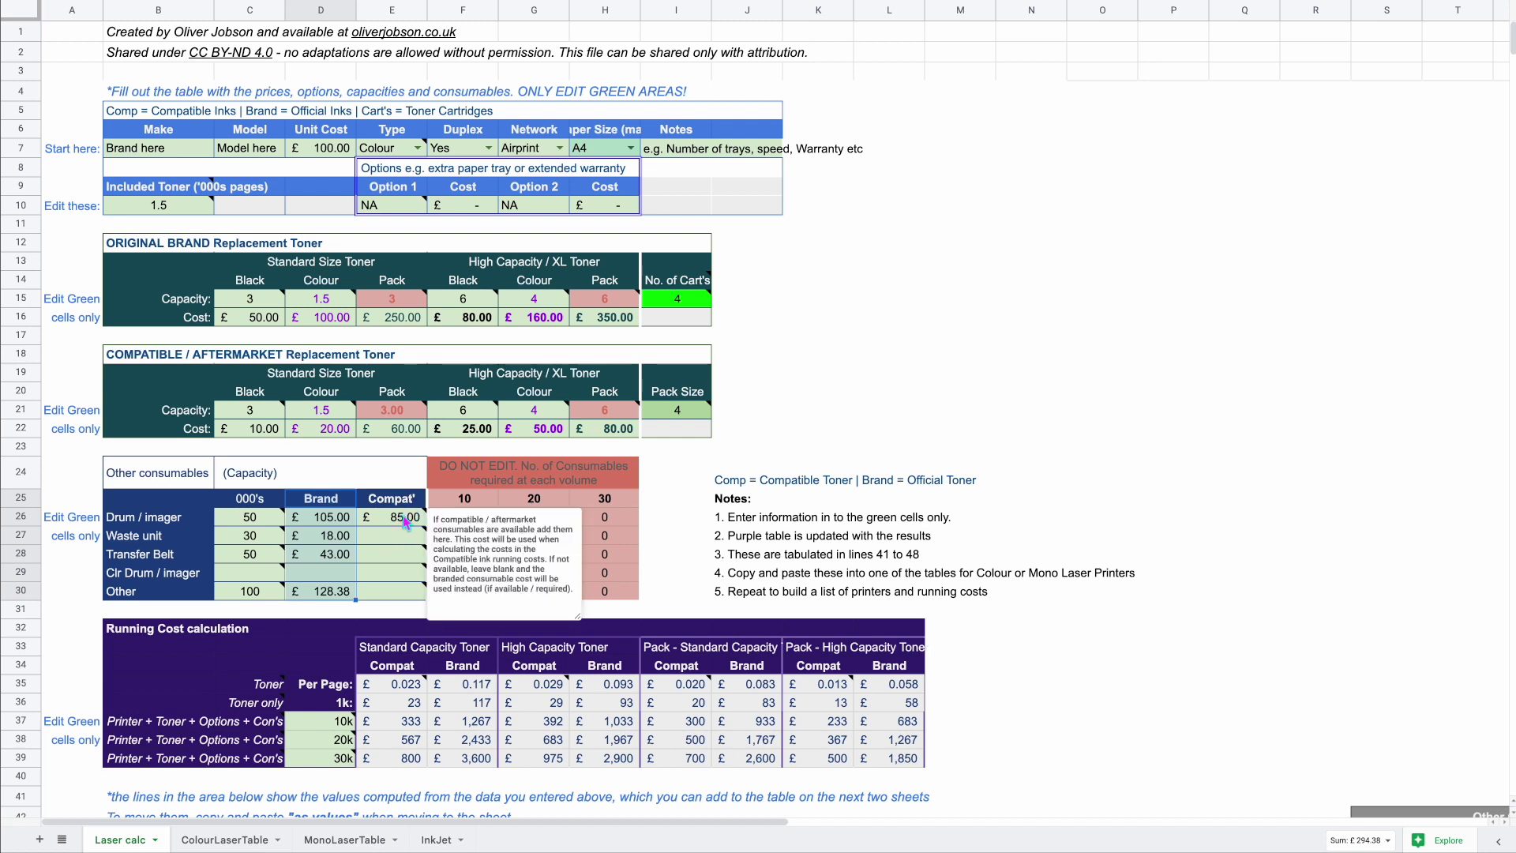
drag(407, 523, 403, 602)
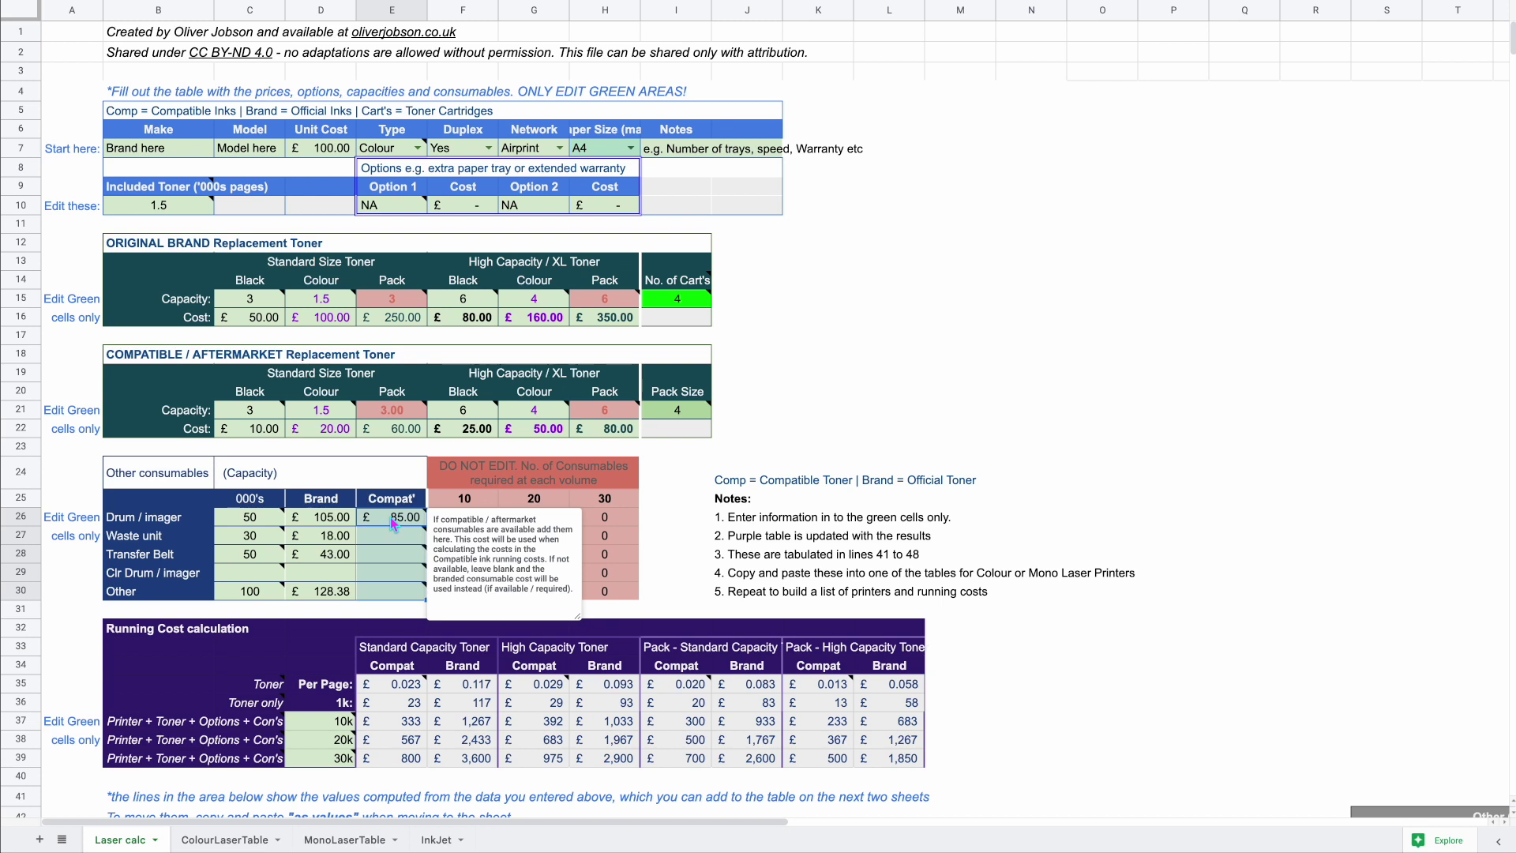
click(339, 524)
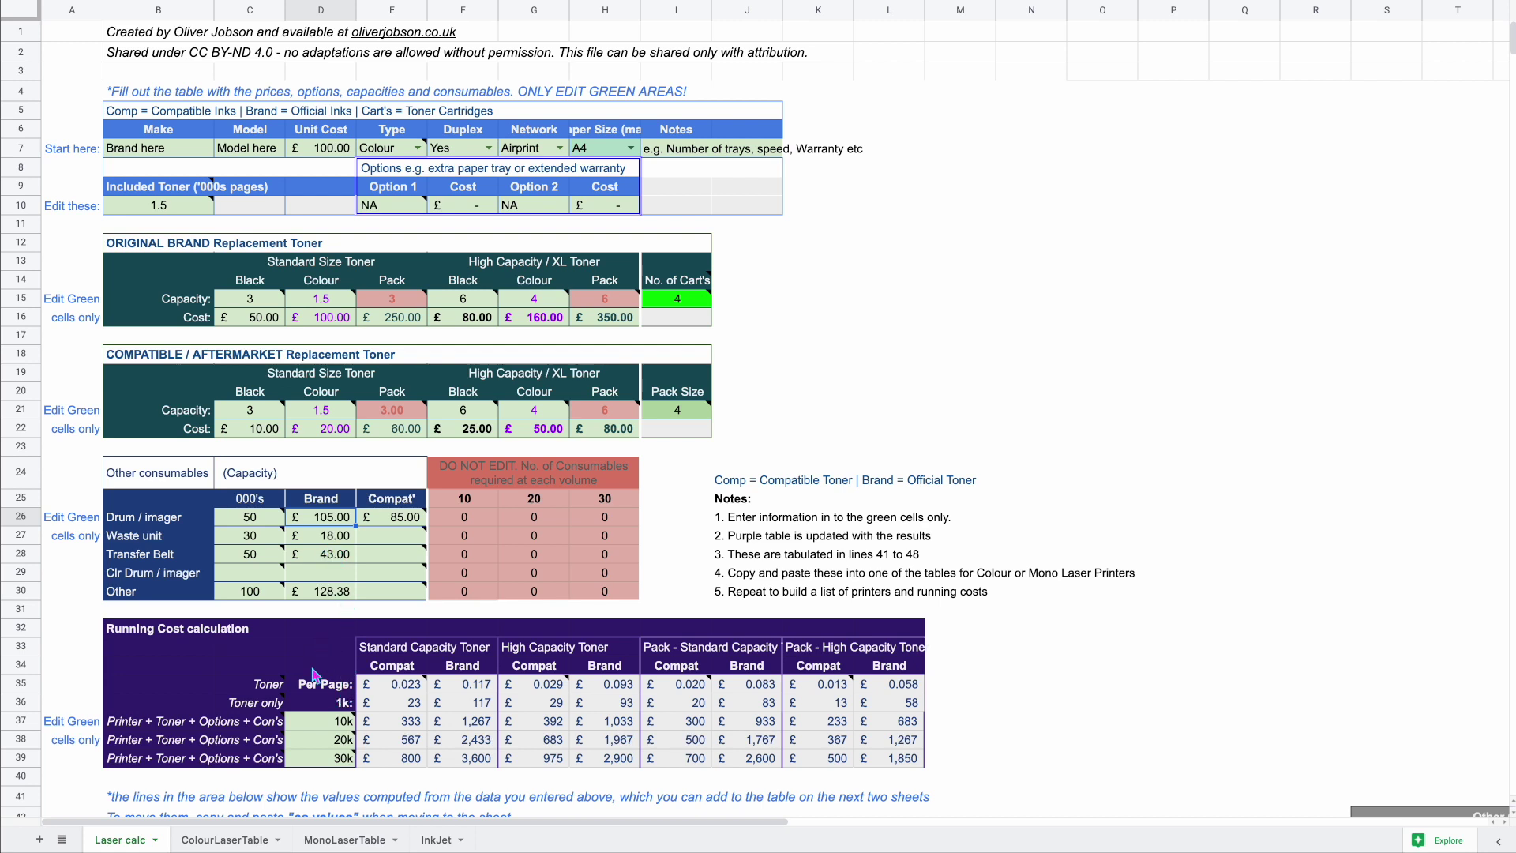
Step: Examine the editable 10k, 20k and 30k print volumes and the do-not-edit table of consumables required at each volume
mouse_move(336, 730)
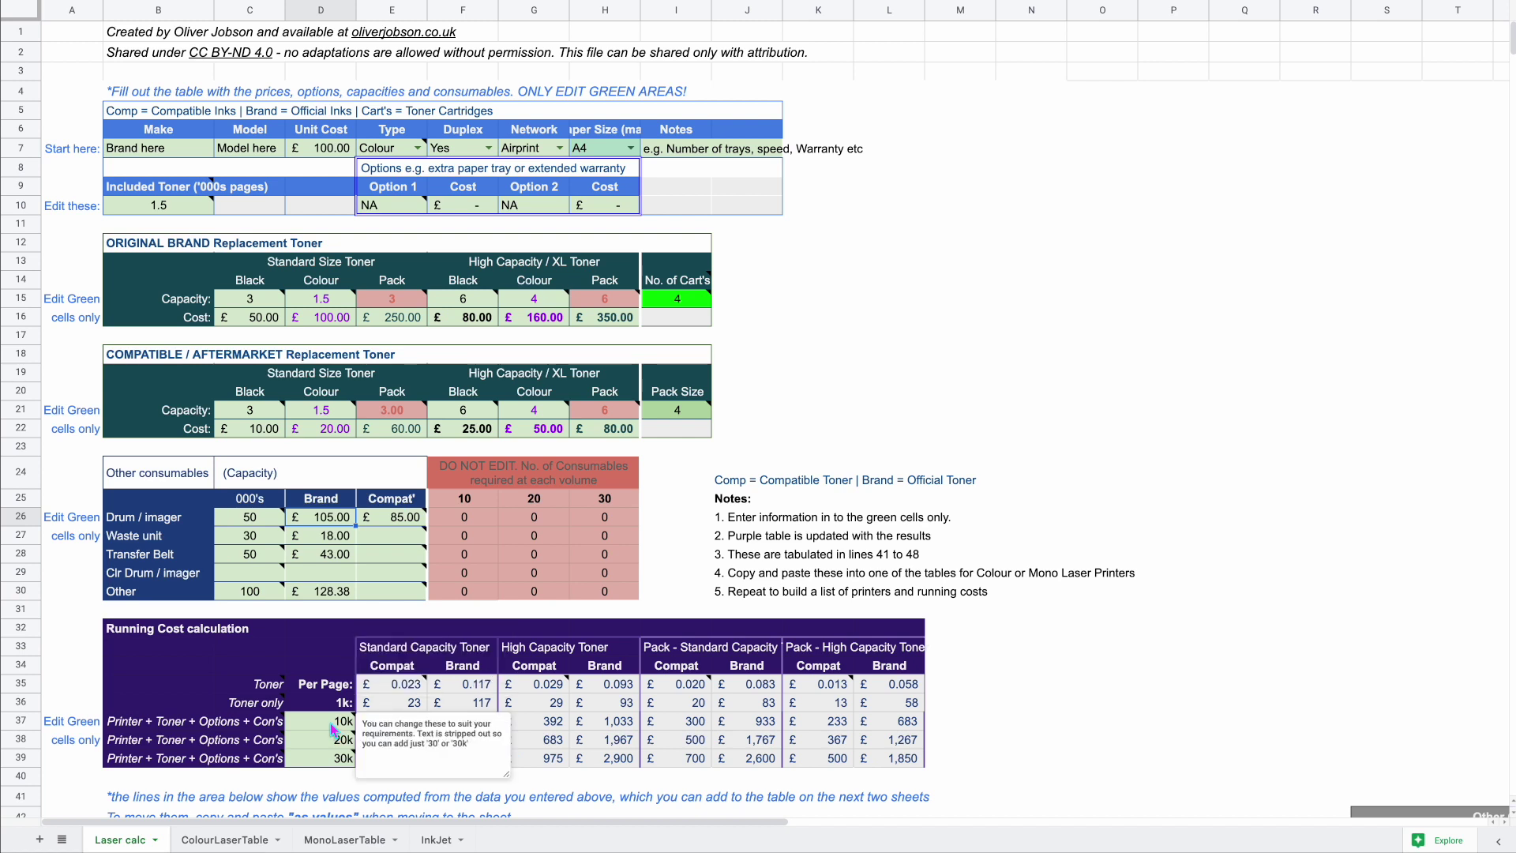
drag(331, 725, 335, 759)
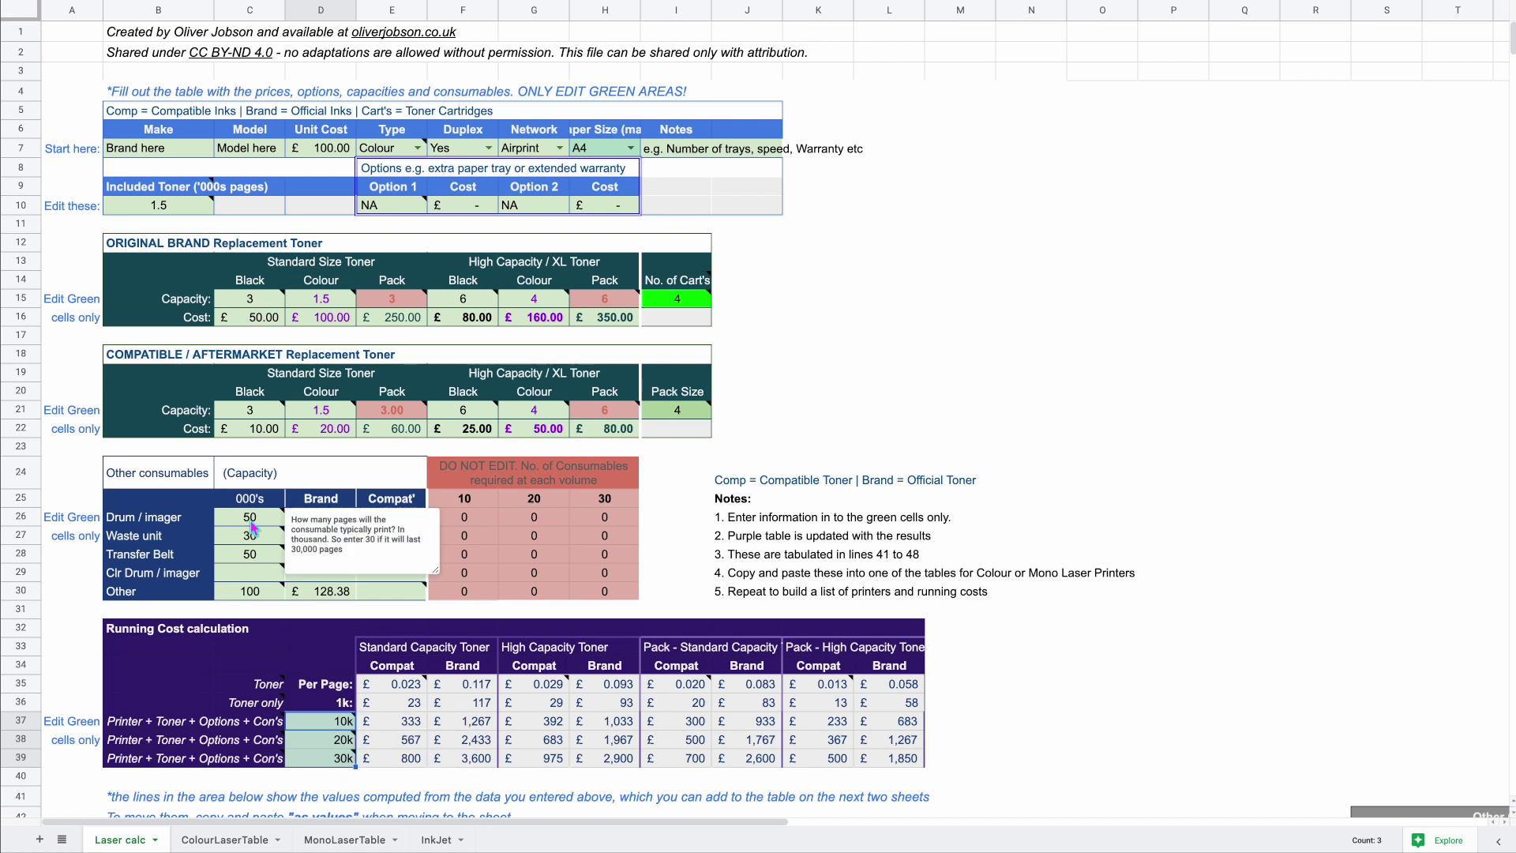
drag(466, 519, 612, 594)
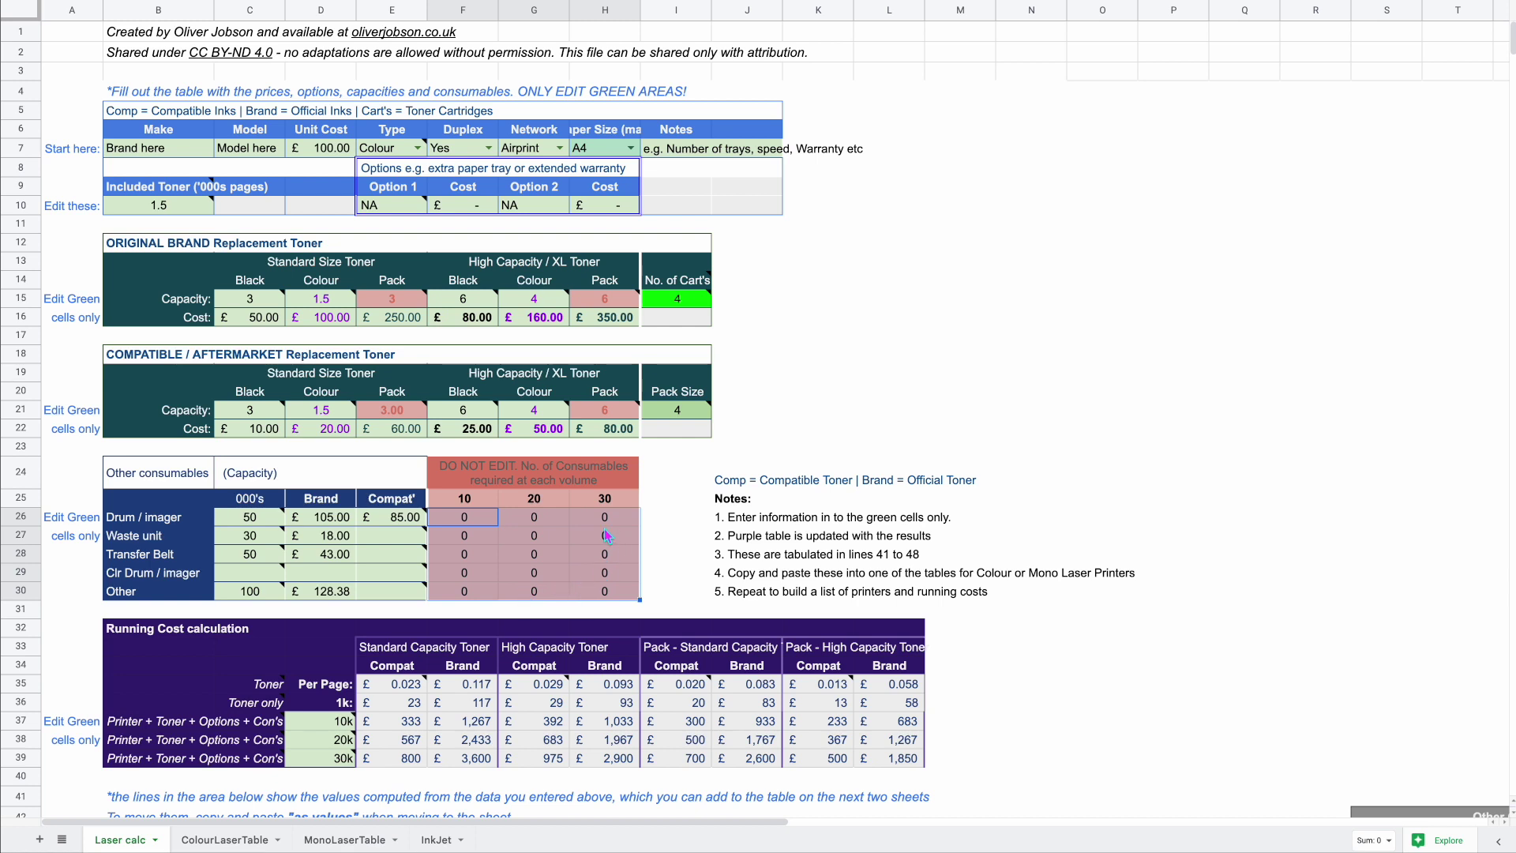
click(266, 542)
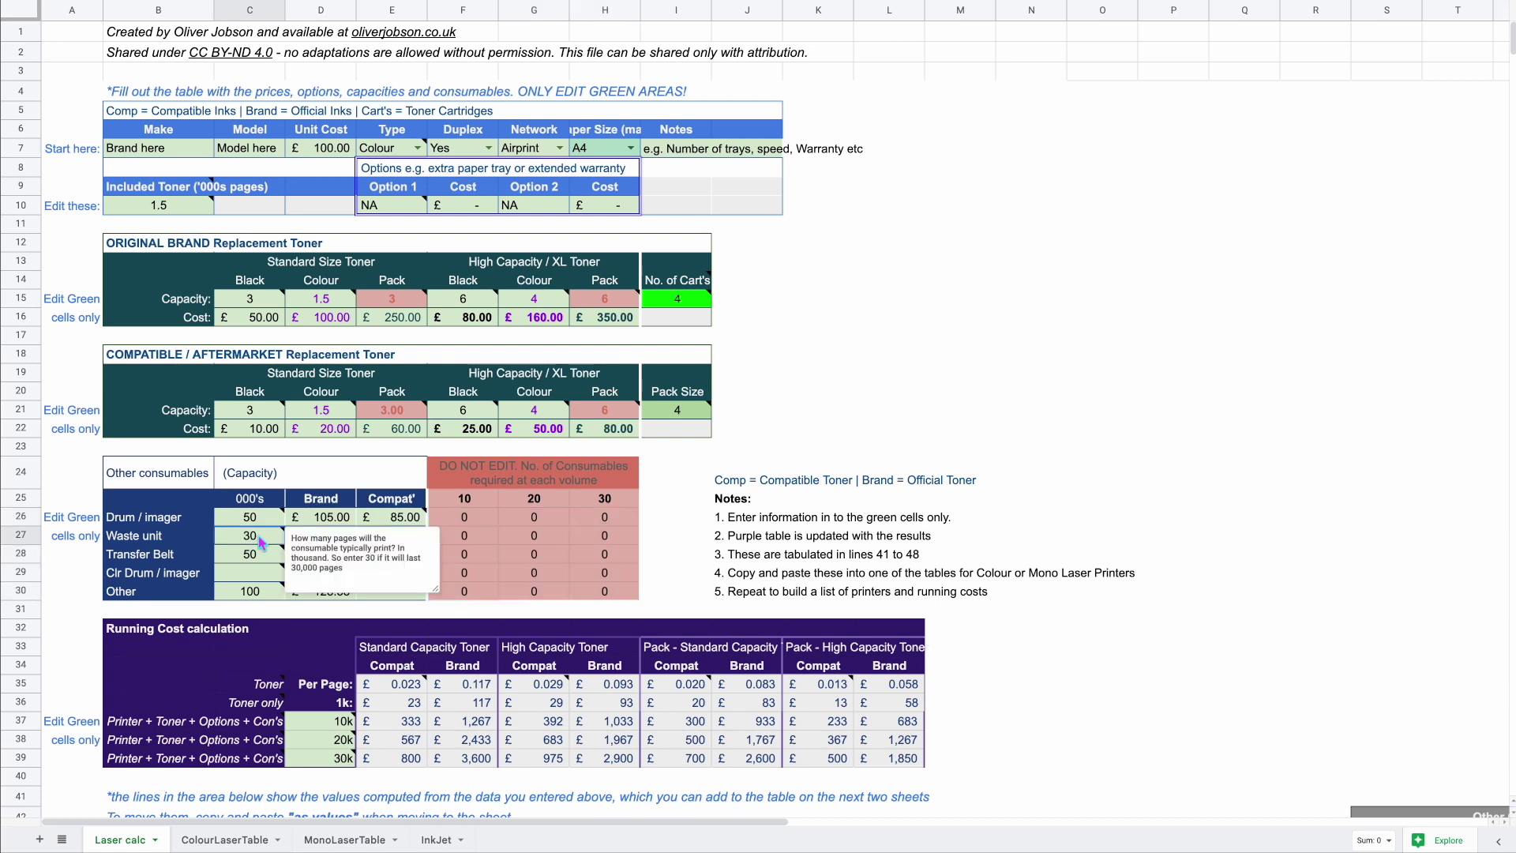
click(613, 538)
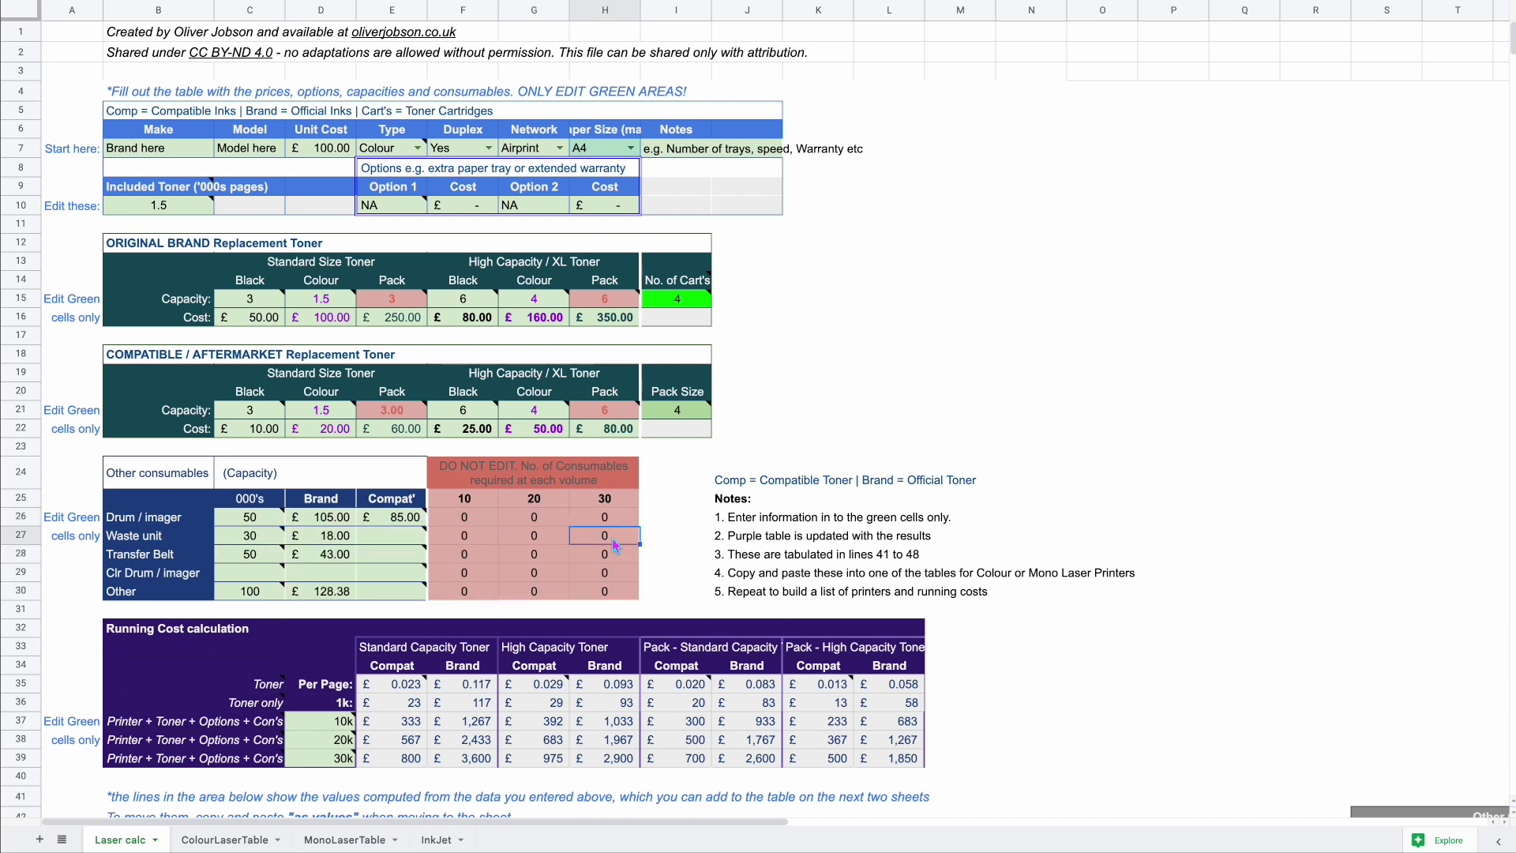
click(349, 728)
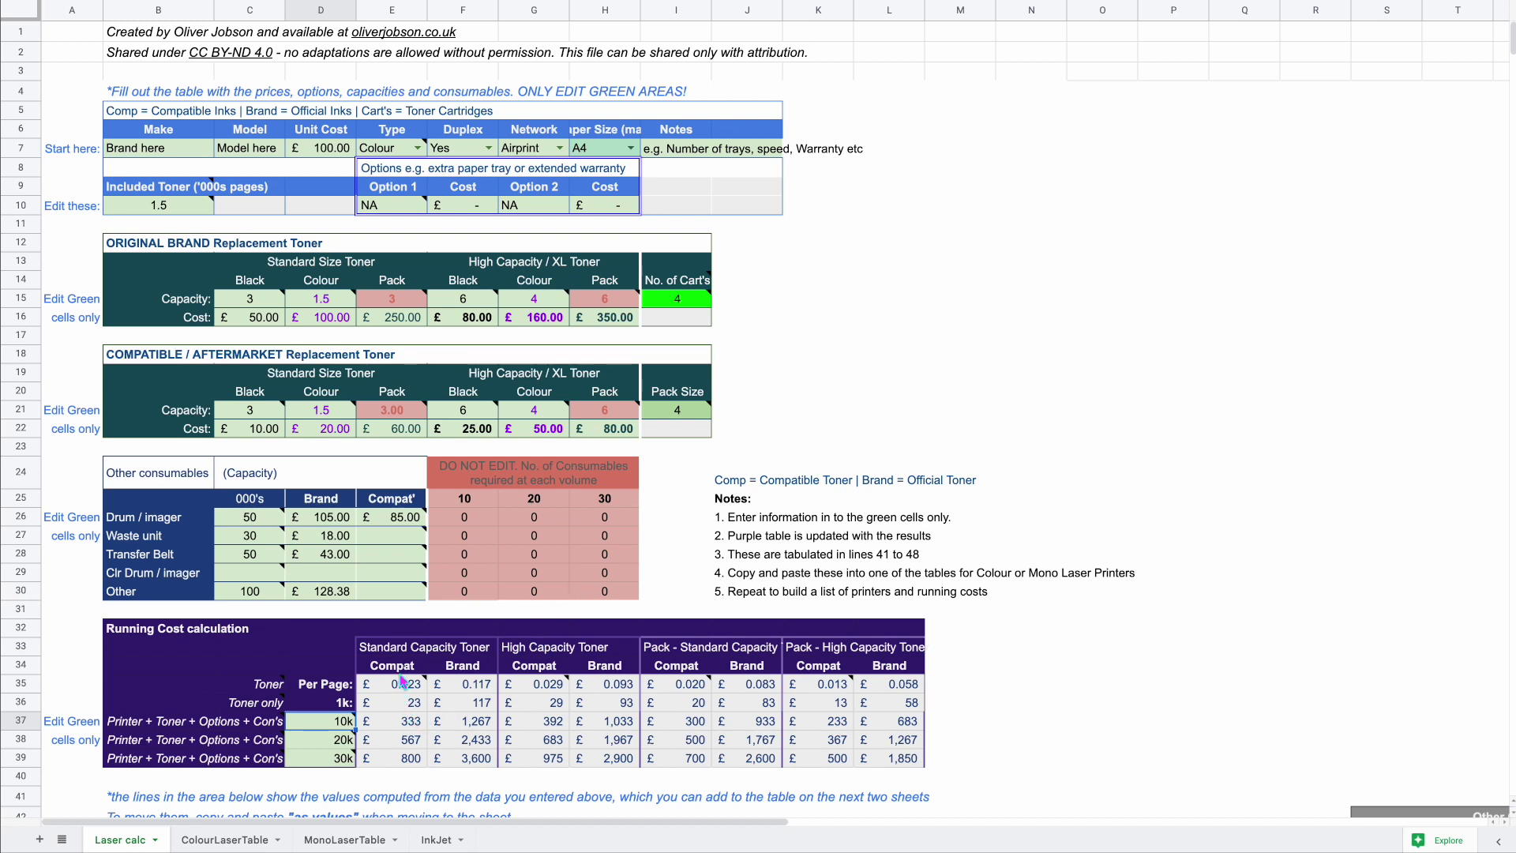
Step: Examine the running cost results for standard capacity, high capacity and both pack toner groups, split into compatible and brand
mouse_move(397, 692)
mouse_down()
mouse_move(778, 731)
mouse_move(905, 774)
mouse_up()
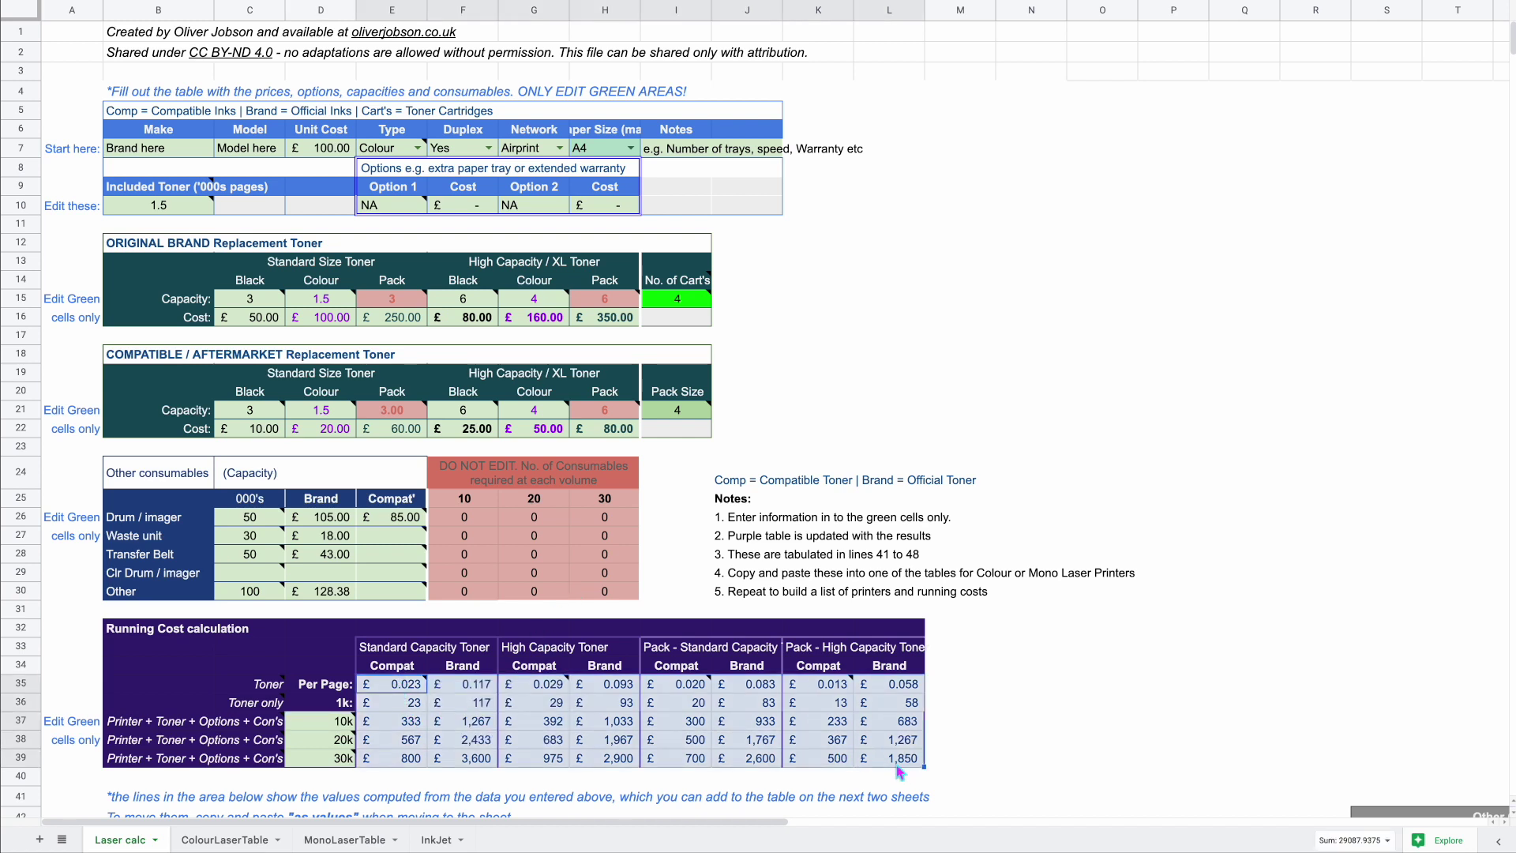
click(407, 651)
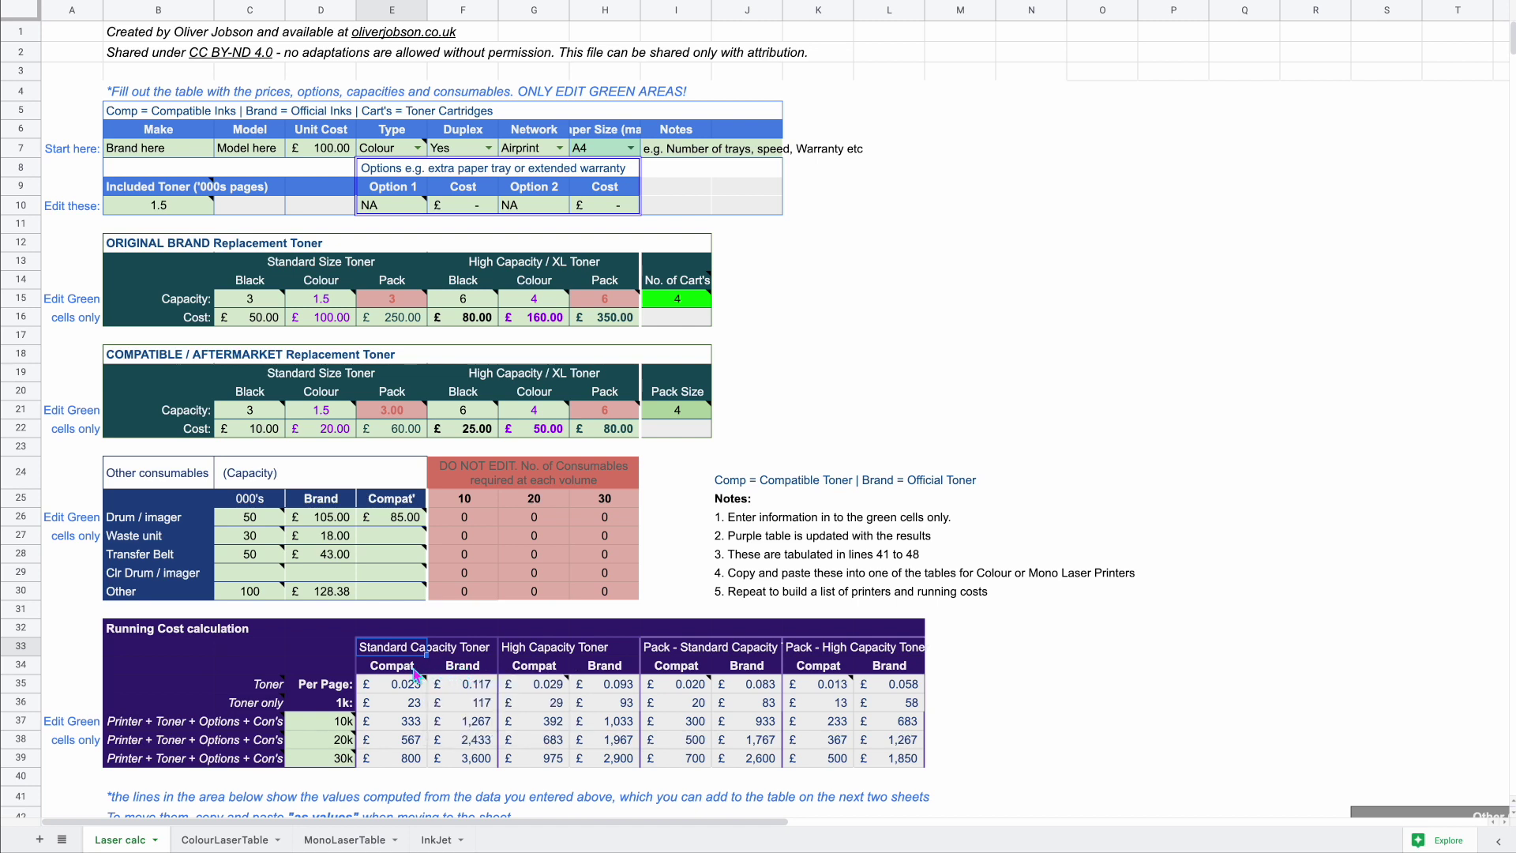
click(471, 671)
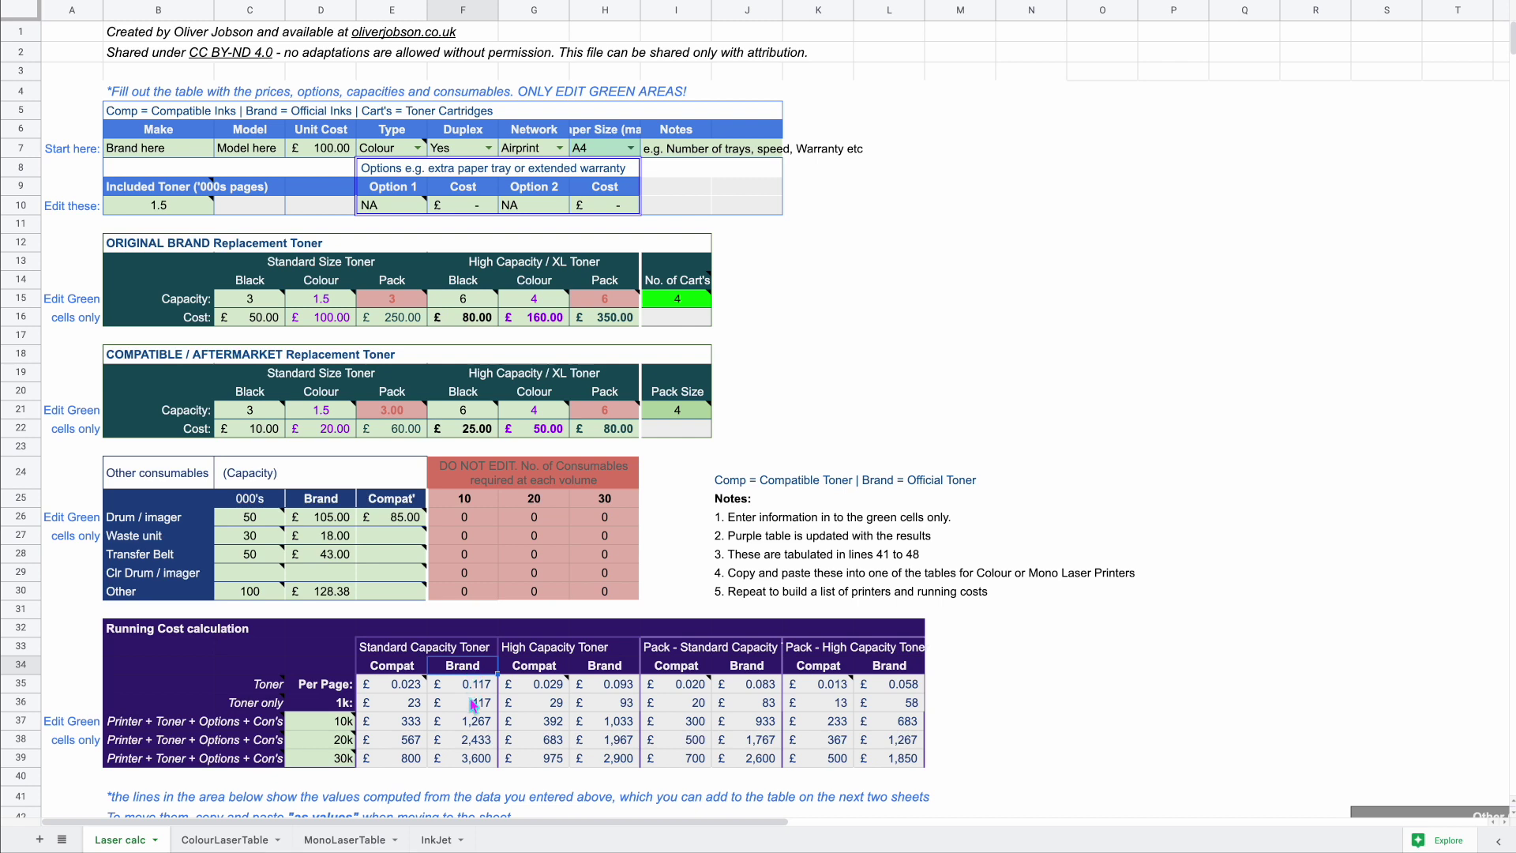
click(564, 658)
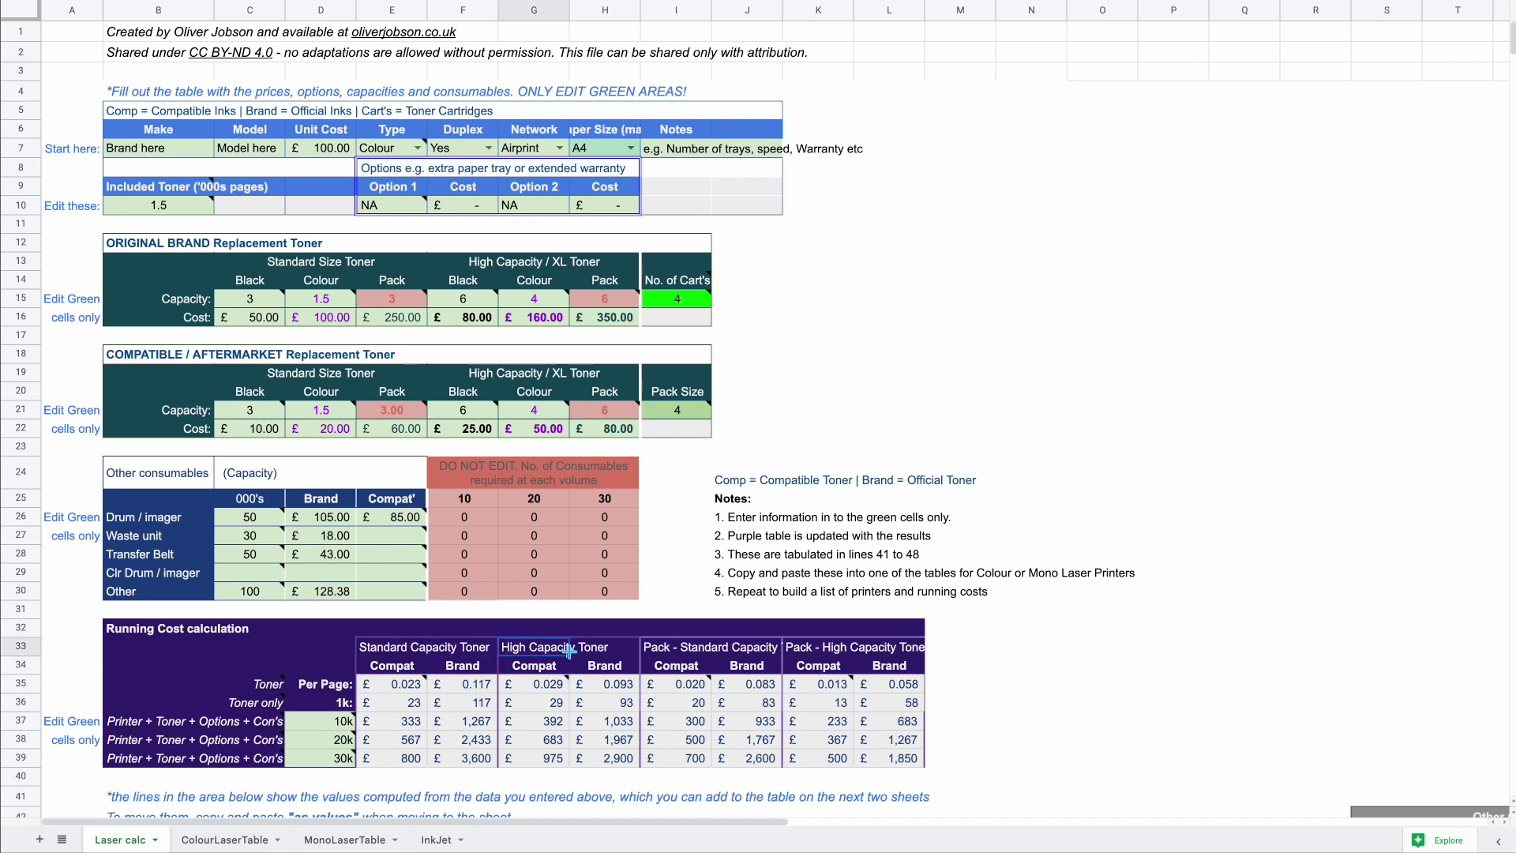
click(680, 655)
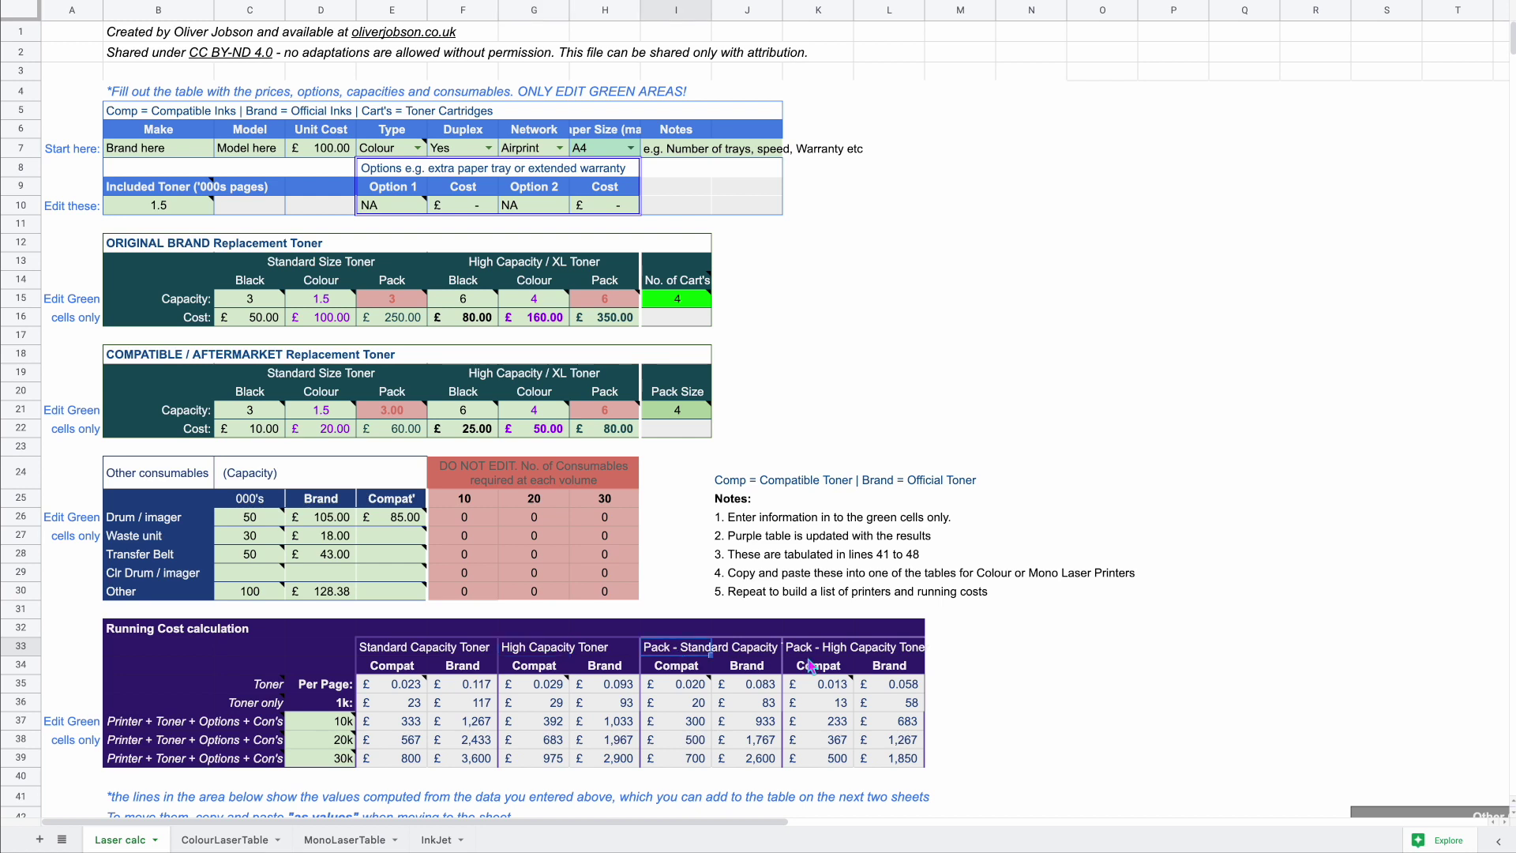
click(827, 655)
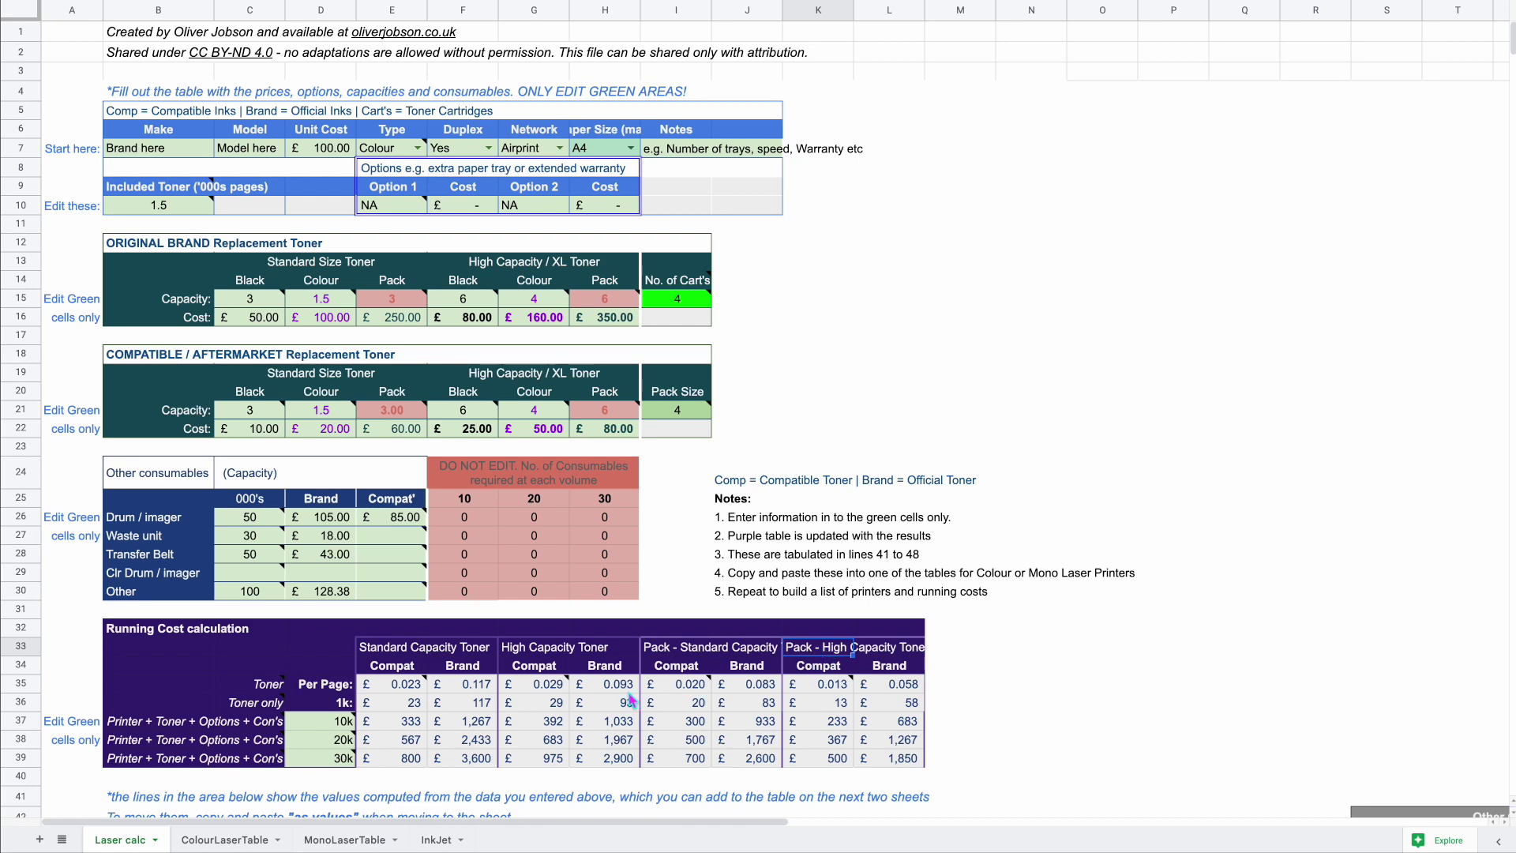
Step: Examine the toner-only per page and 1k running cost rows, including the note on their row labels
scroll(629, 698, down, 3)
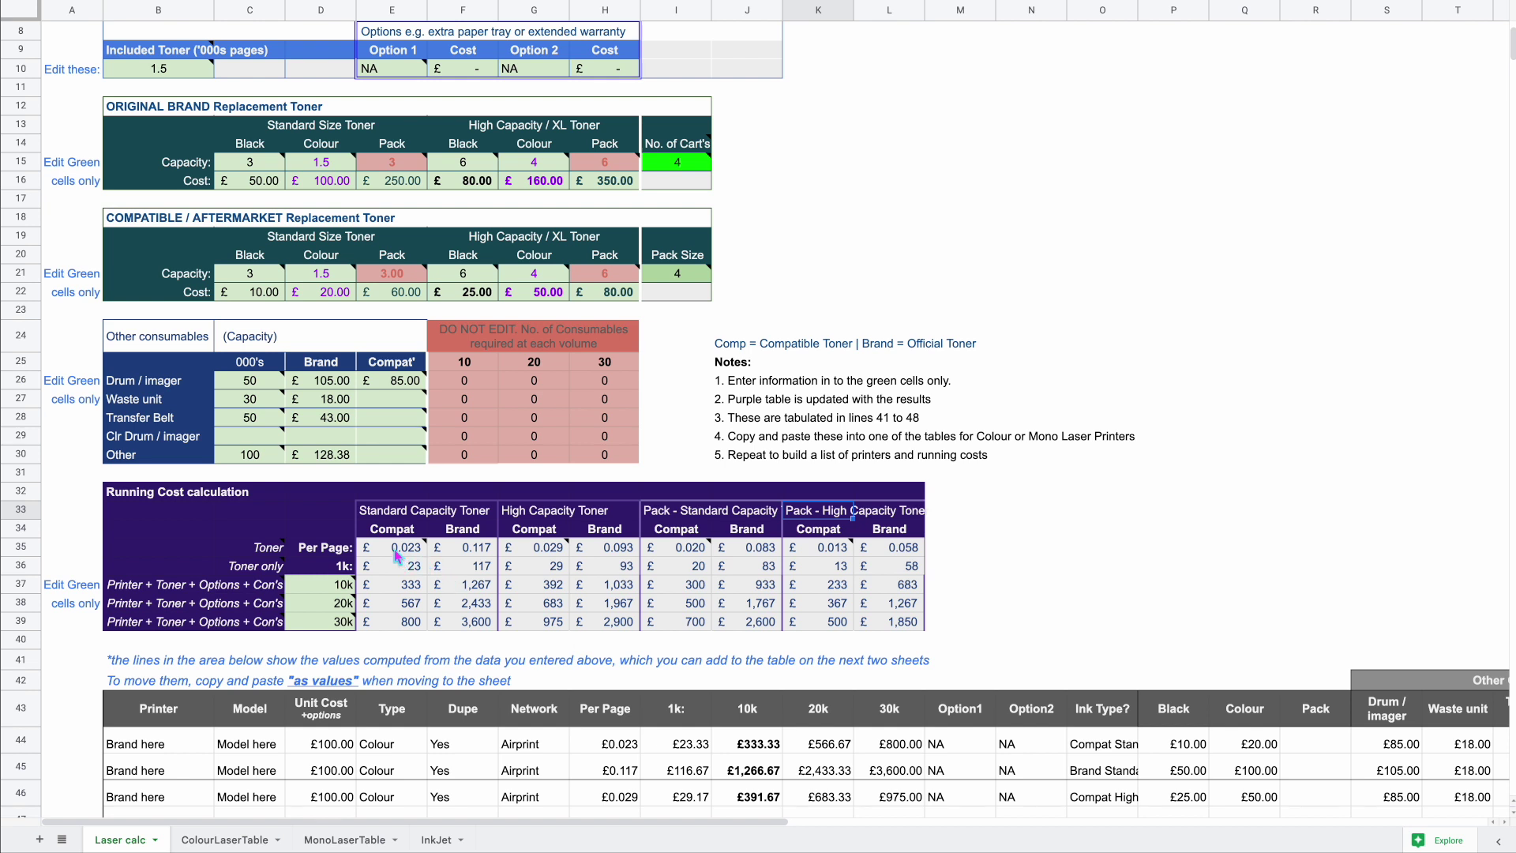
click(401, 555)
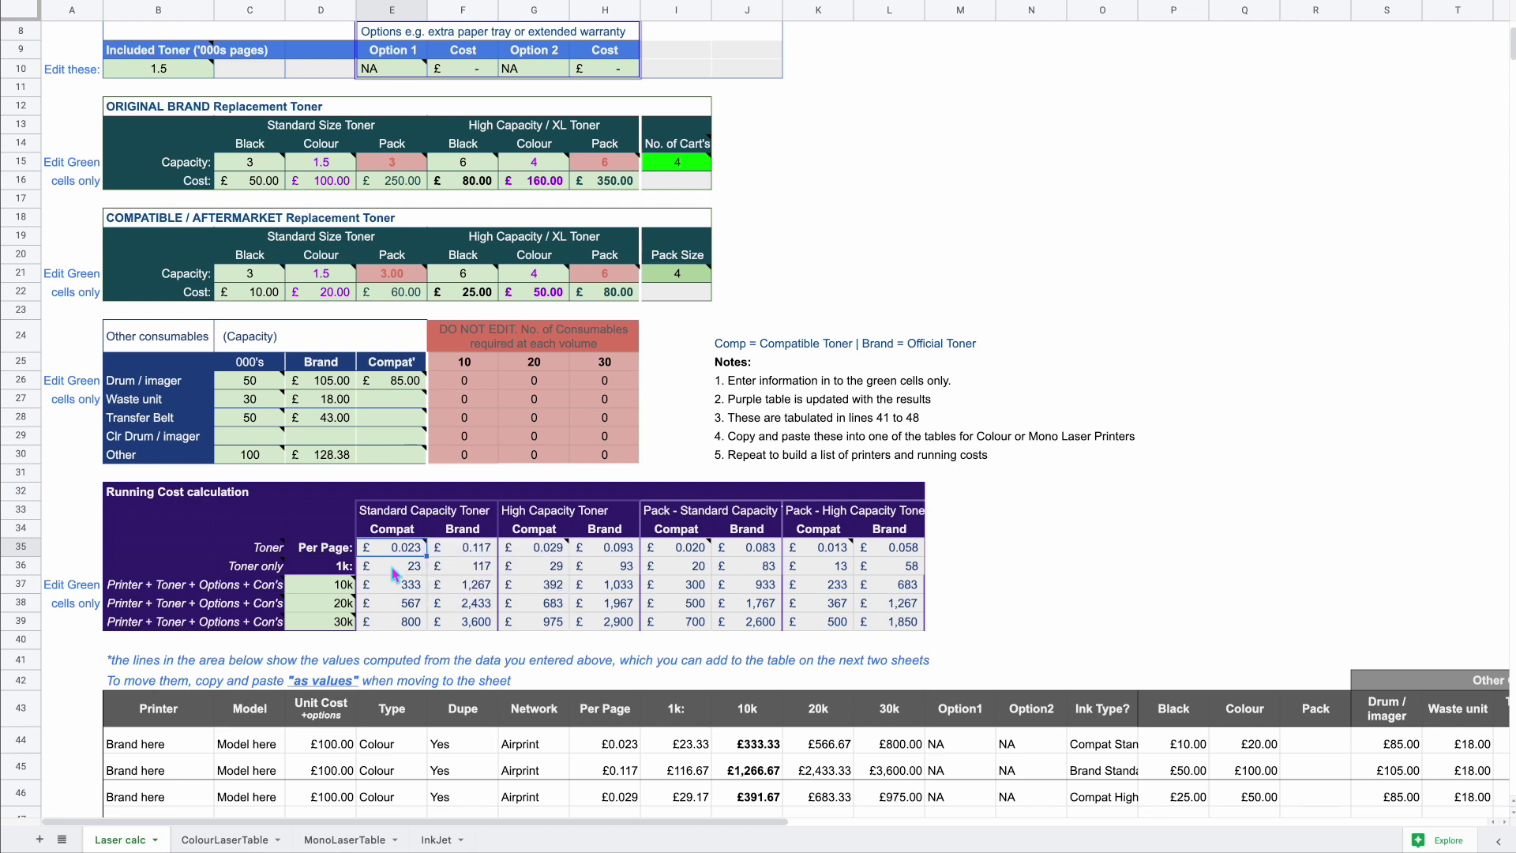
click(393, 569)
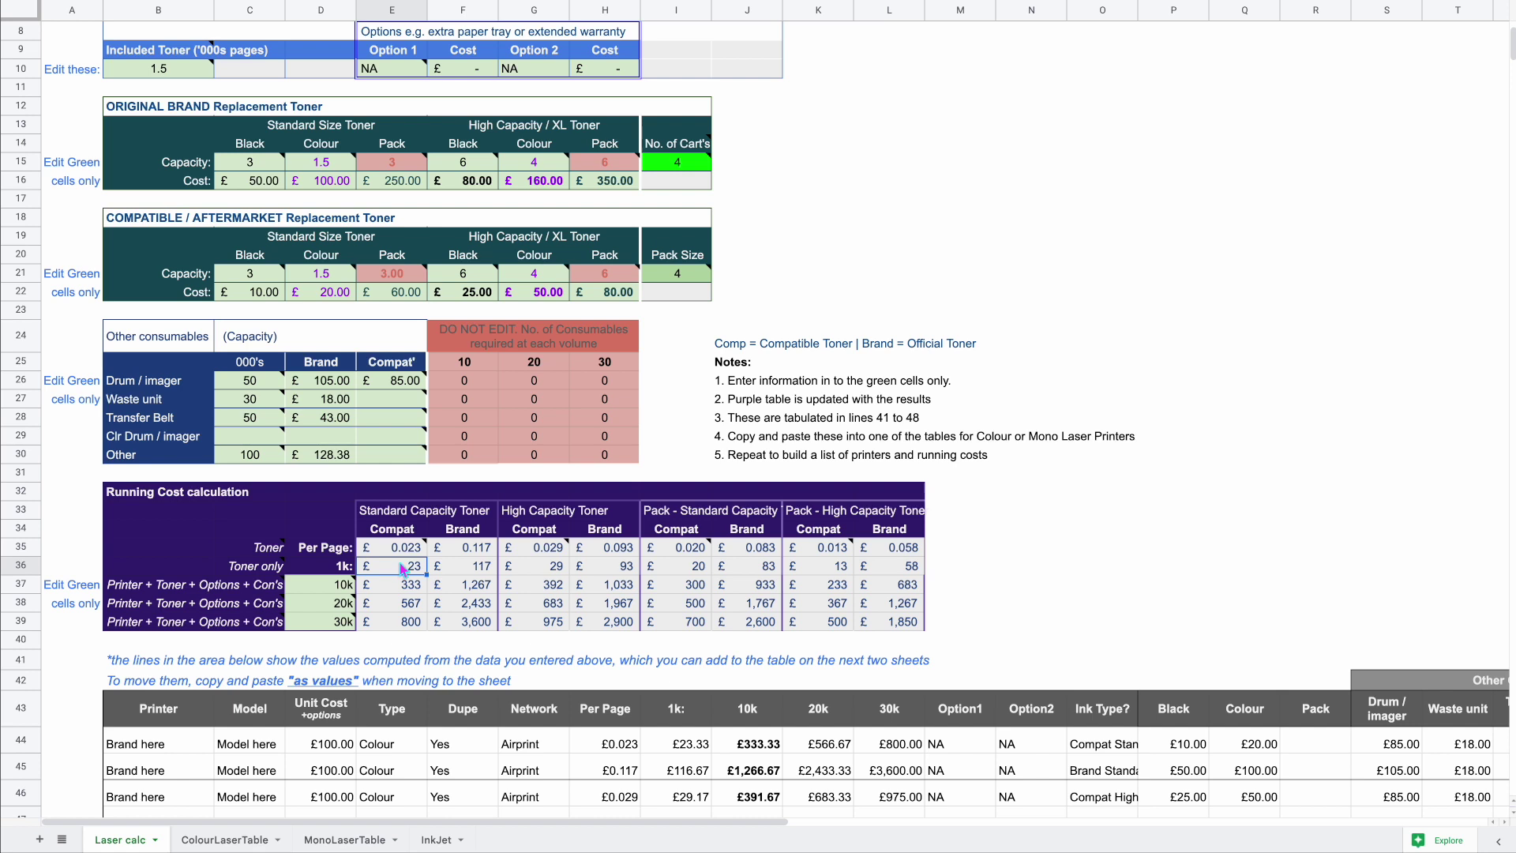
drag(256, 553, 257, 574)
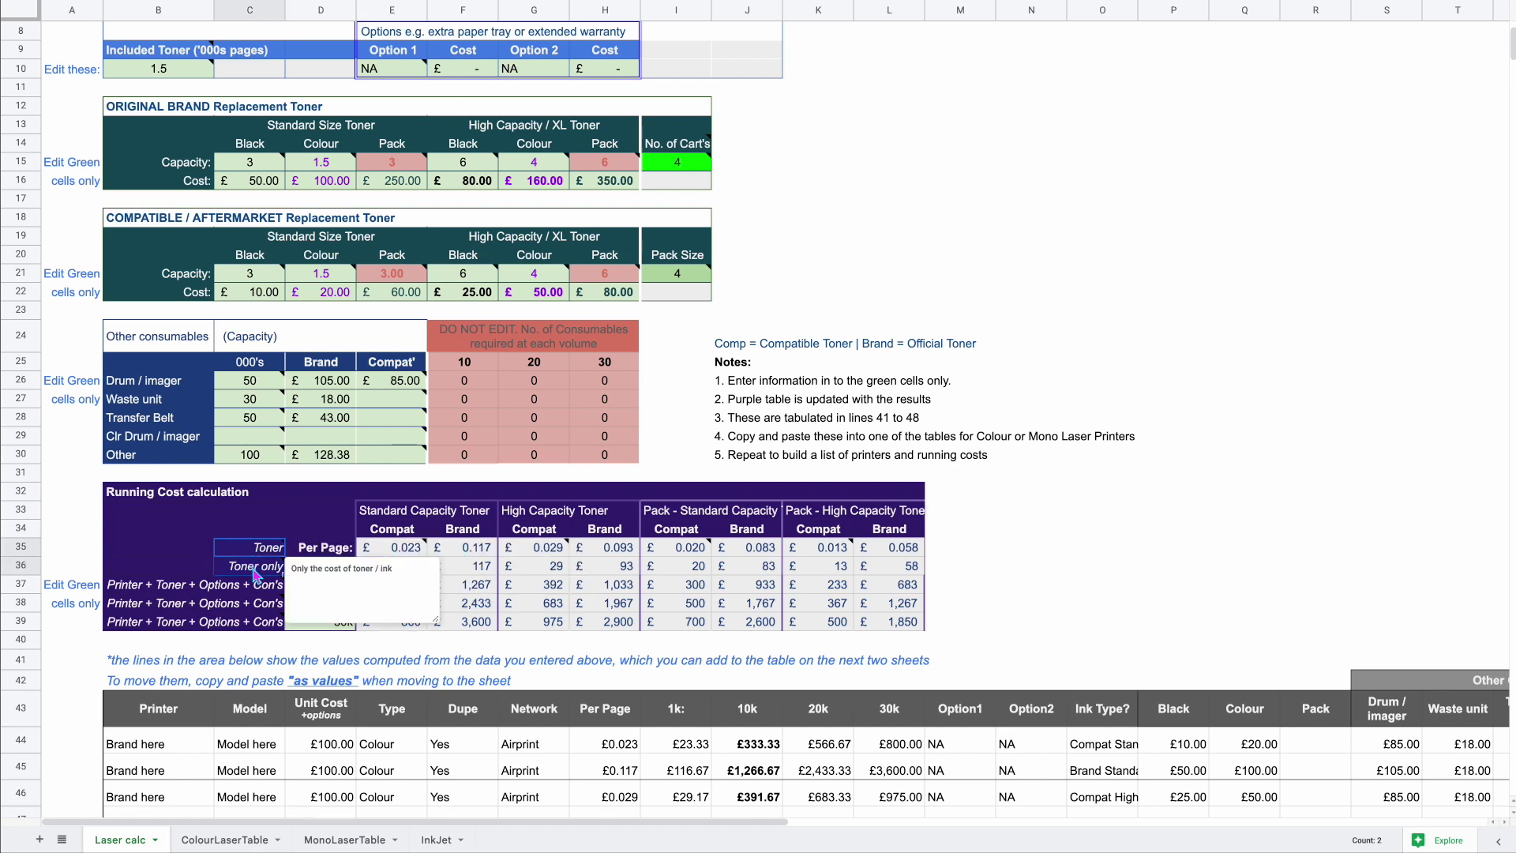
Step: Examine the 10k, 20k and 30k rows combining printer, toner, options and consumables, including the note on changing the volumes
click(468, 585)
drag(339, 588, 335, 624)
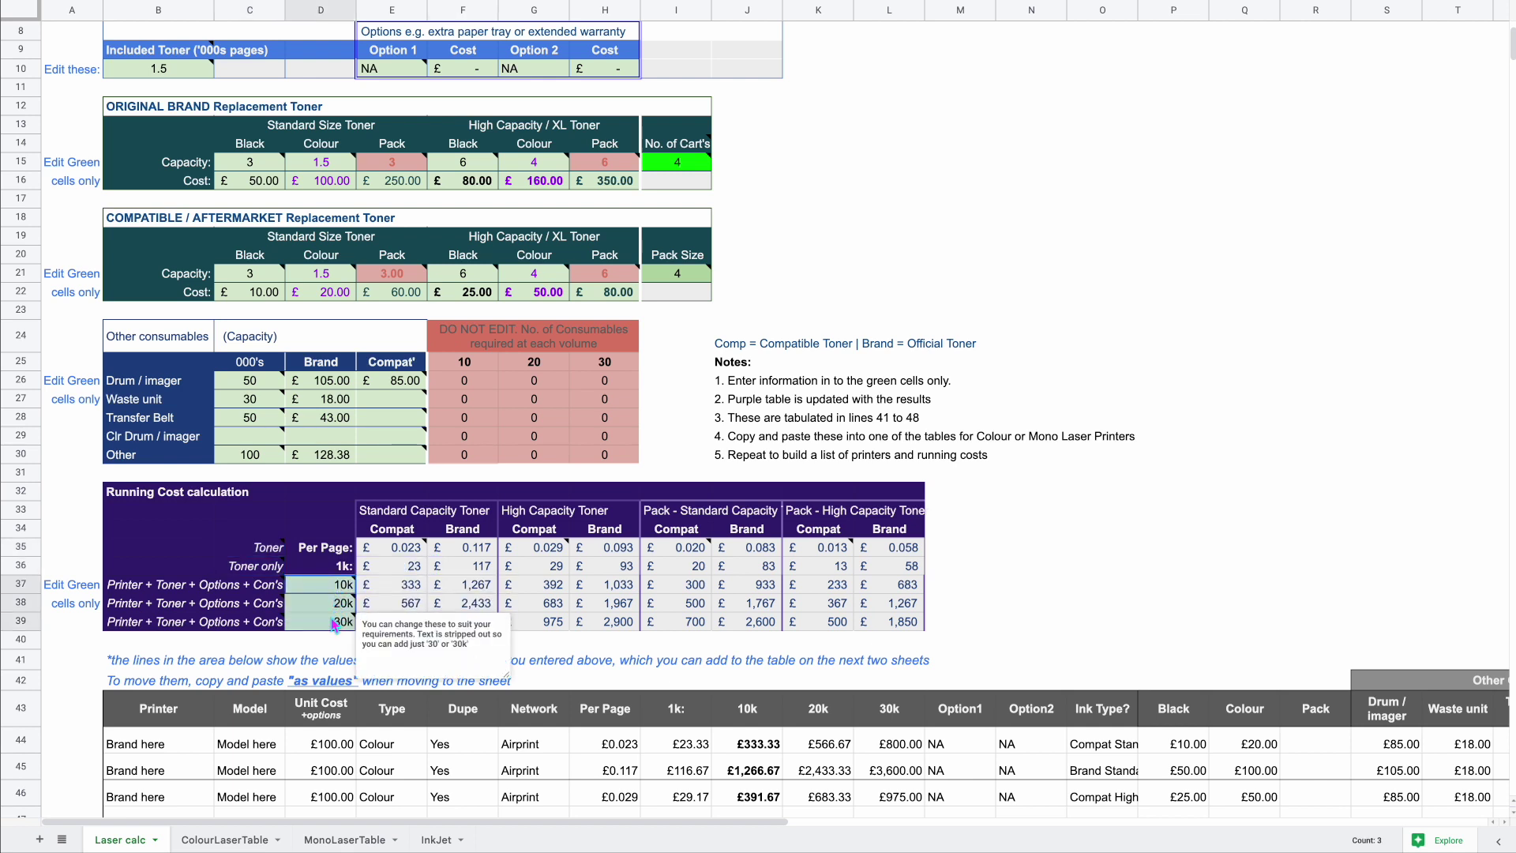
mouse_move(123, 594)
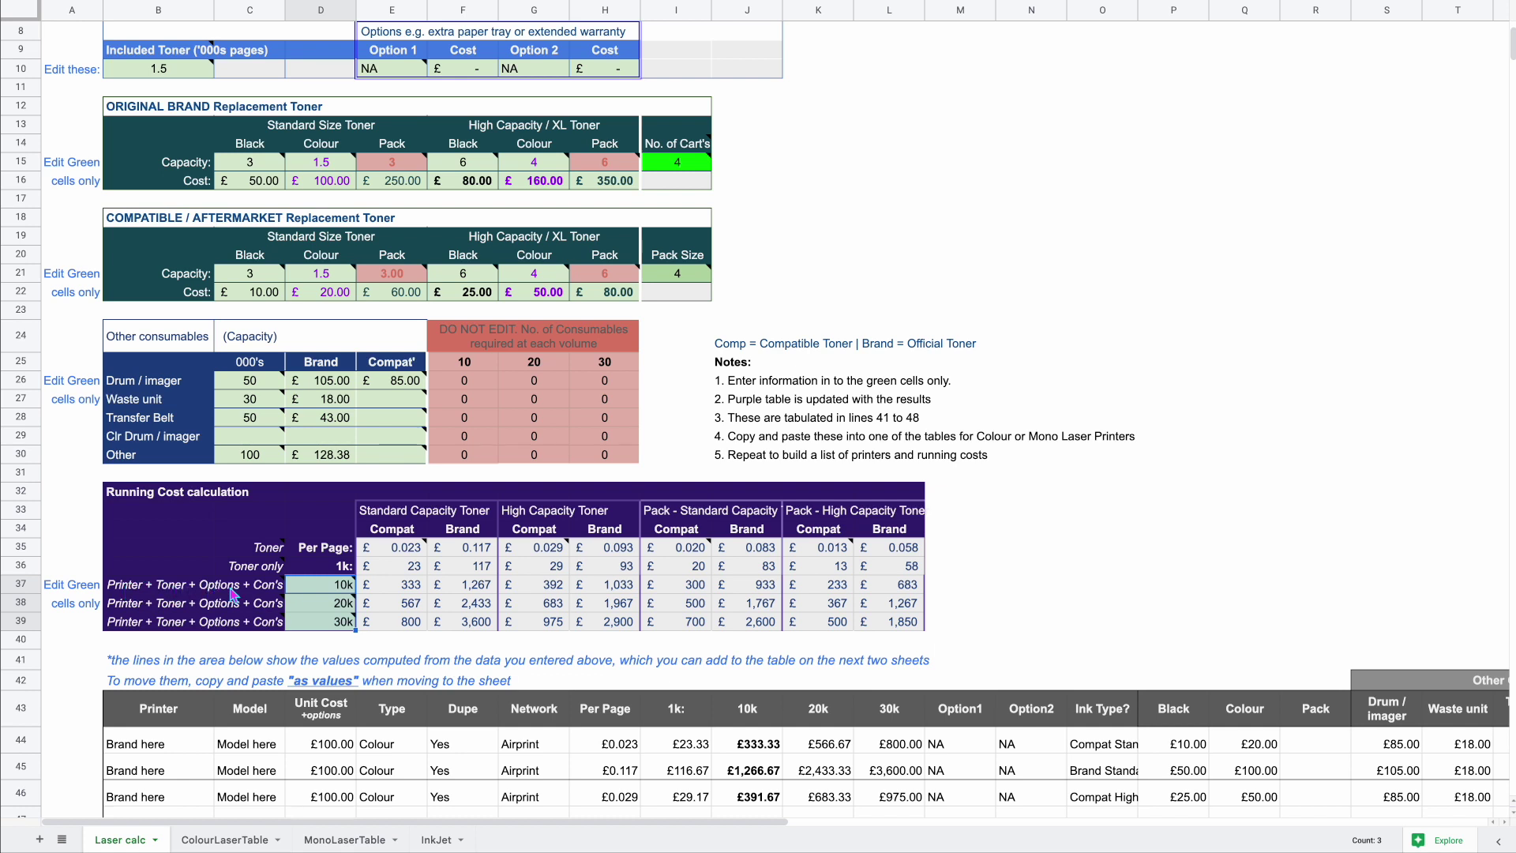
mouse_move(229, 595)
drag(410, 591, 410, 626)
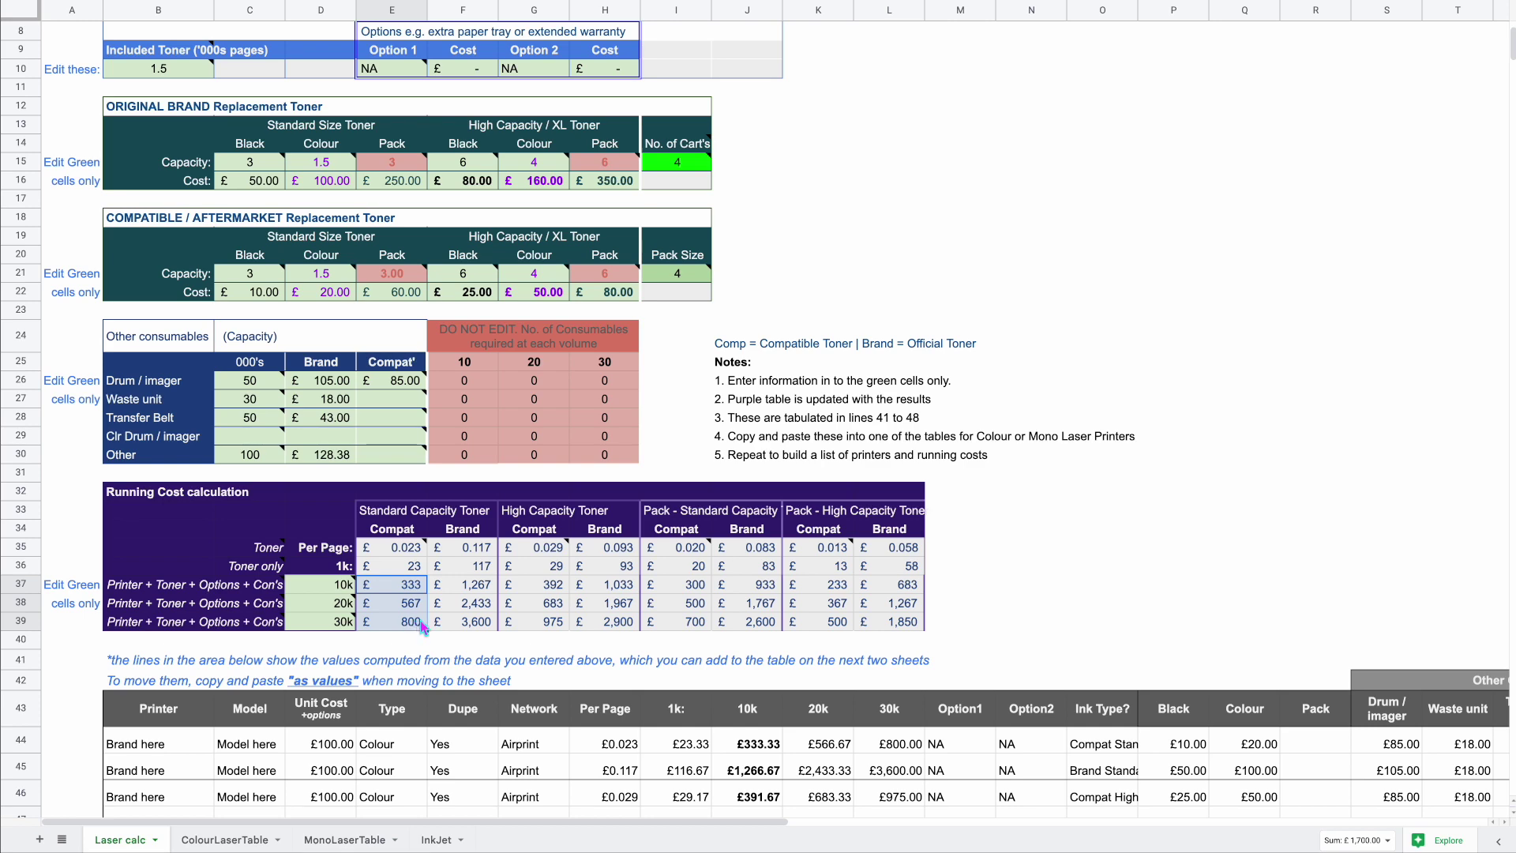
Step: Examine the computed printer lines below the calculator, covering the 10k, 20k and 30k costs and the ink type of each line
scroll(423, 628, down, 3)
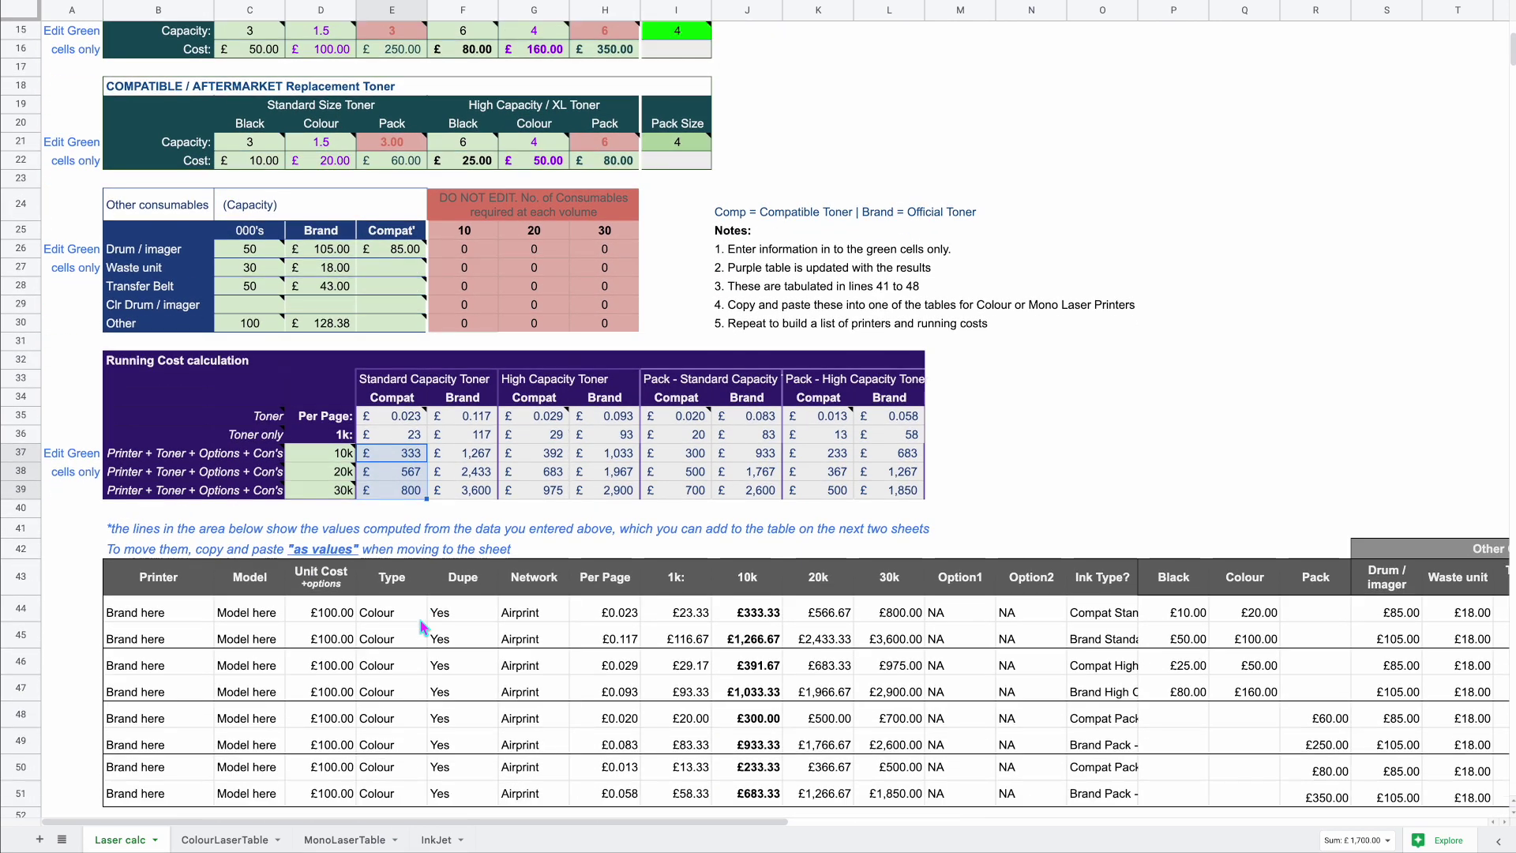
scroll(422, 628, down, 2)
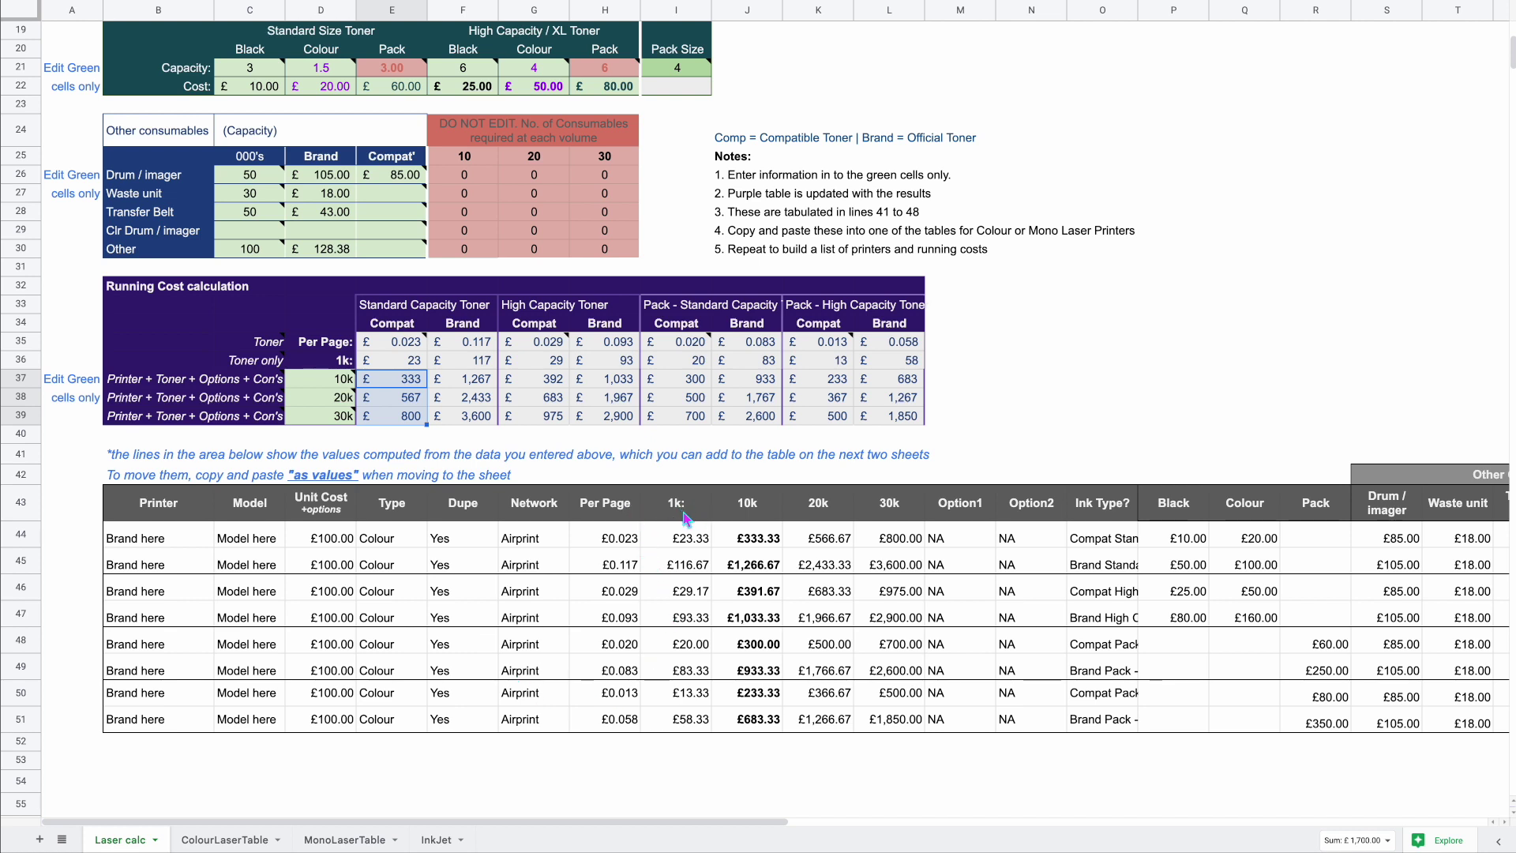
drag(746, 543, 890, 738)
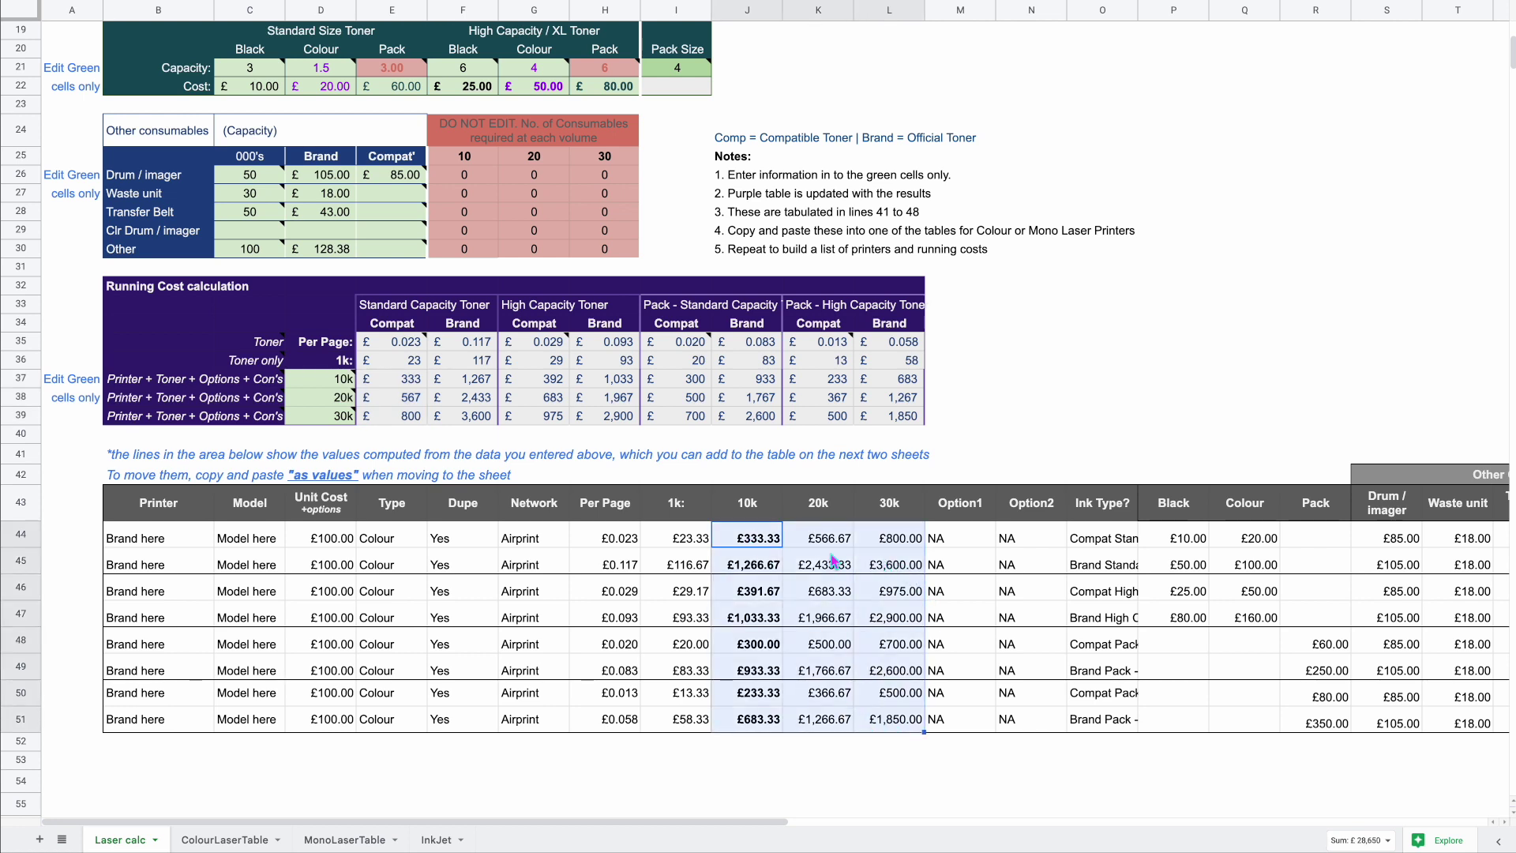
click(1113, 543)
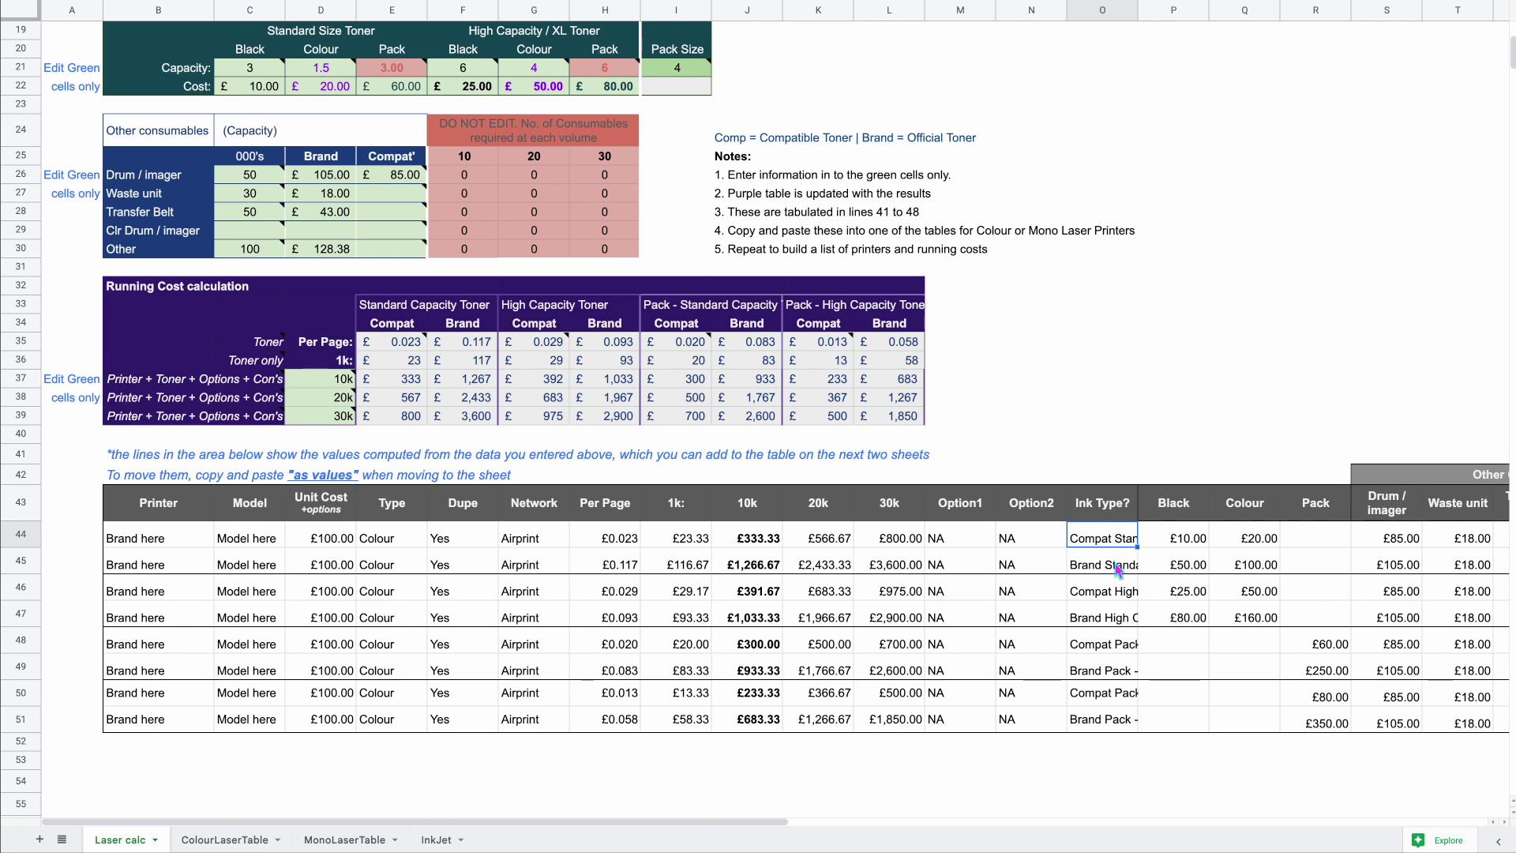
click(1106, 624)
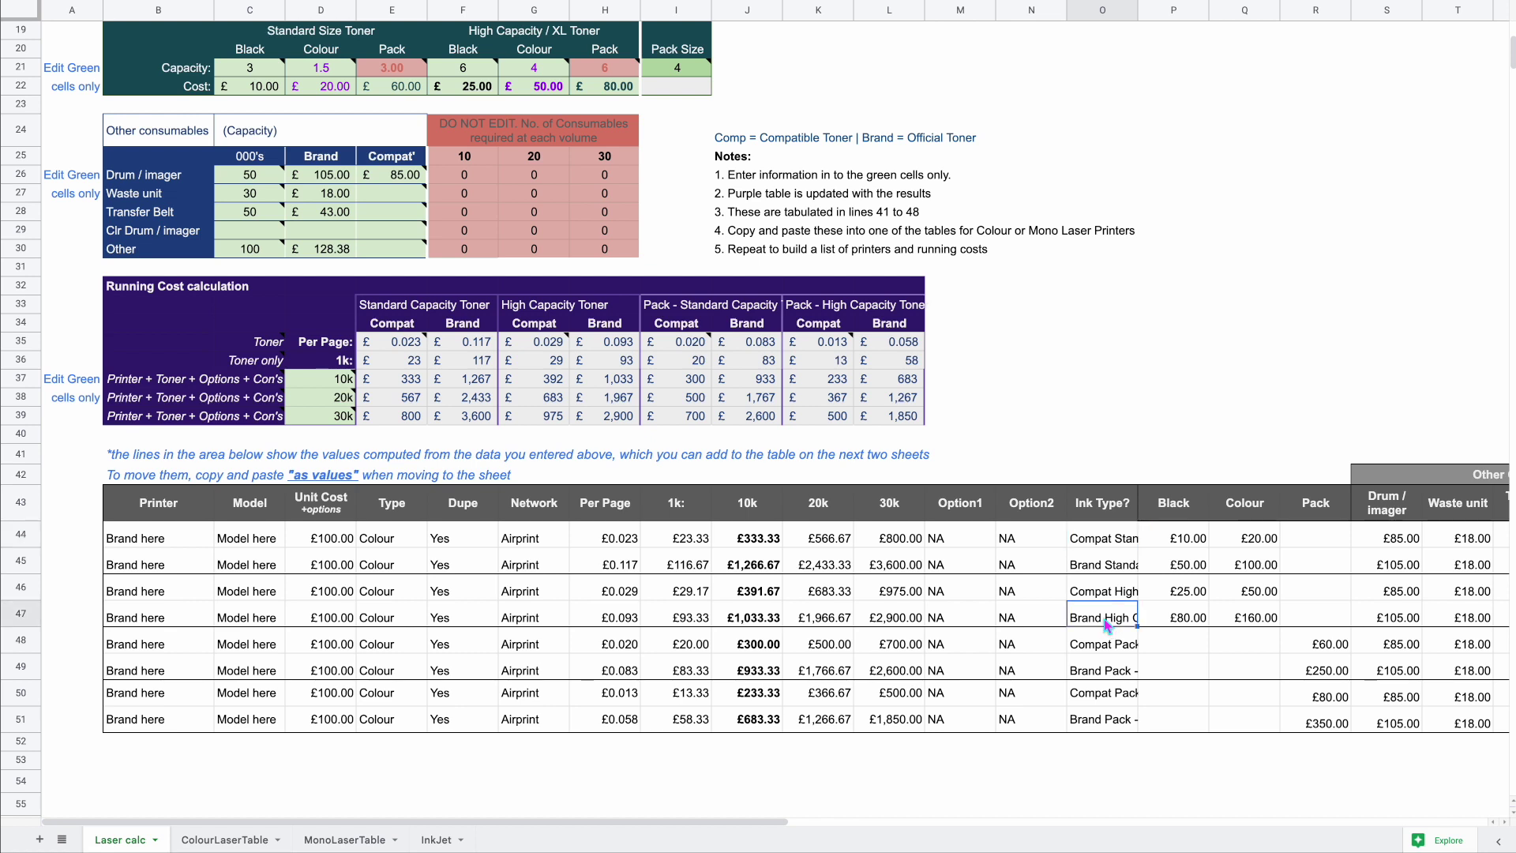
click(1102, 679)
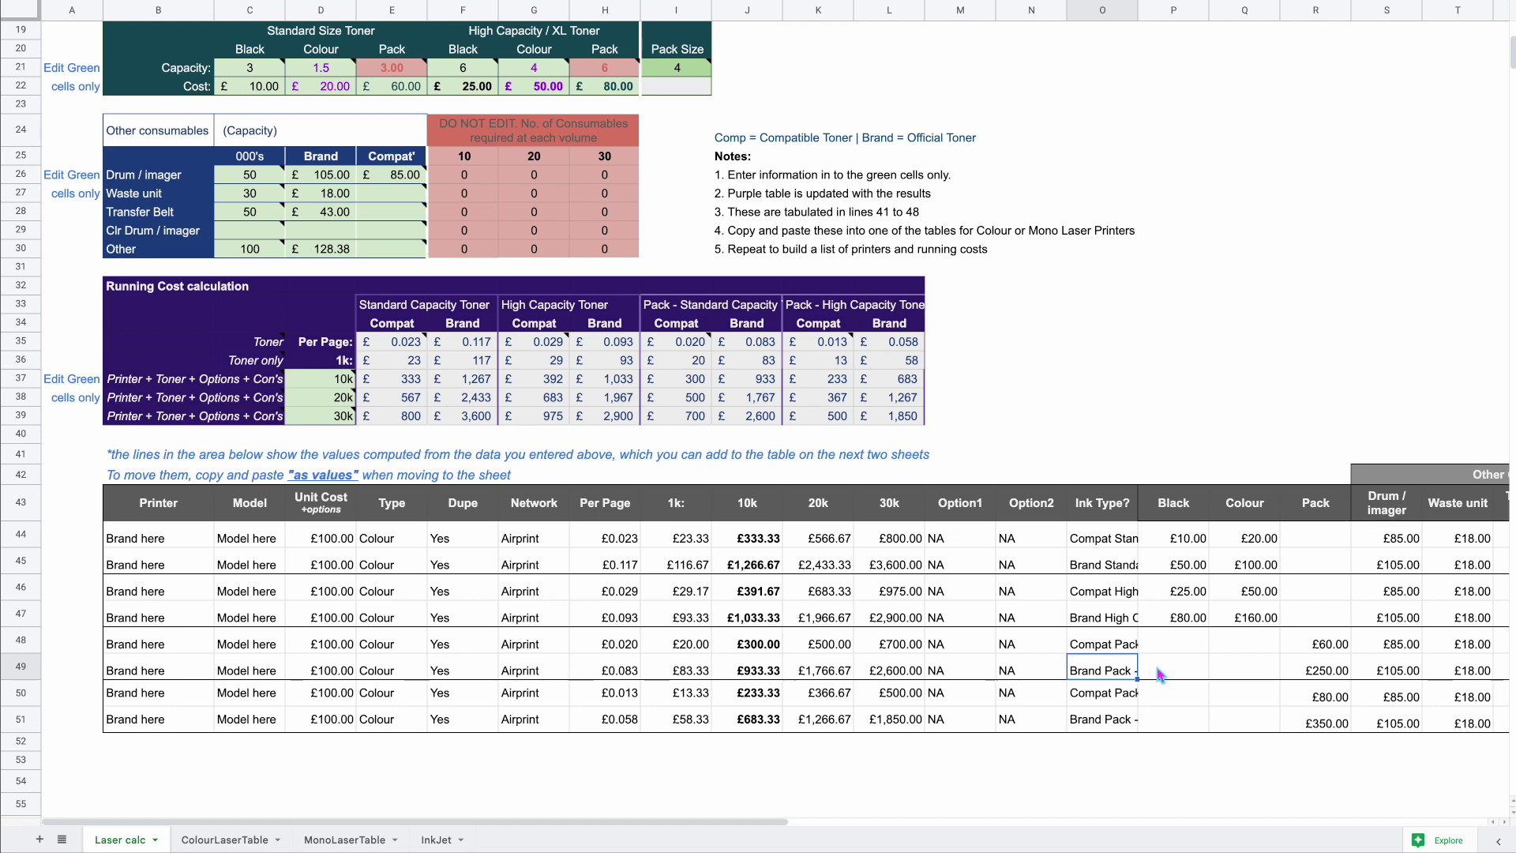
Step: Examine the toner, other consumables and Notes columns of the computed printer lines
scroll(1158, 672, right, 10)
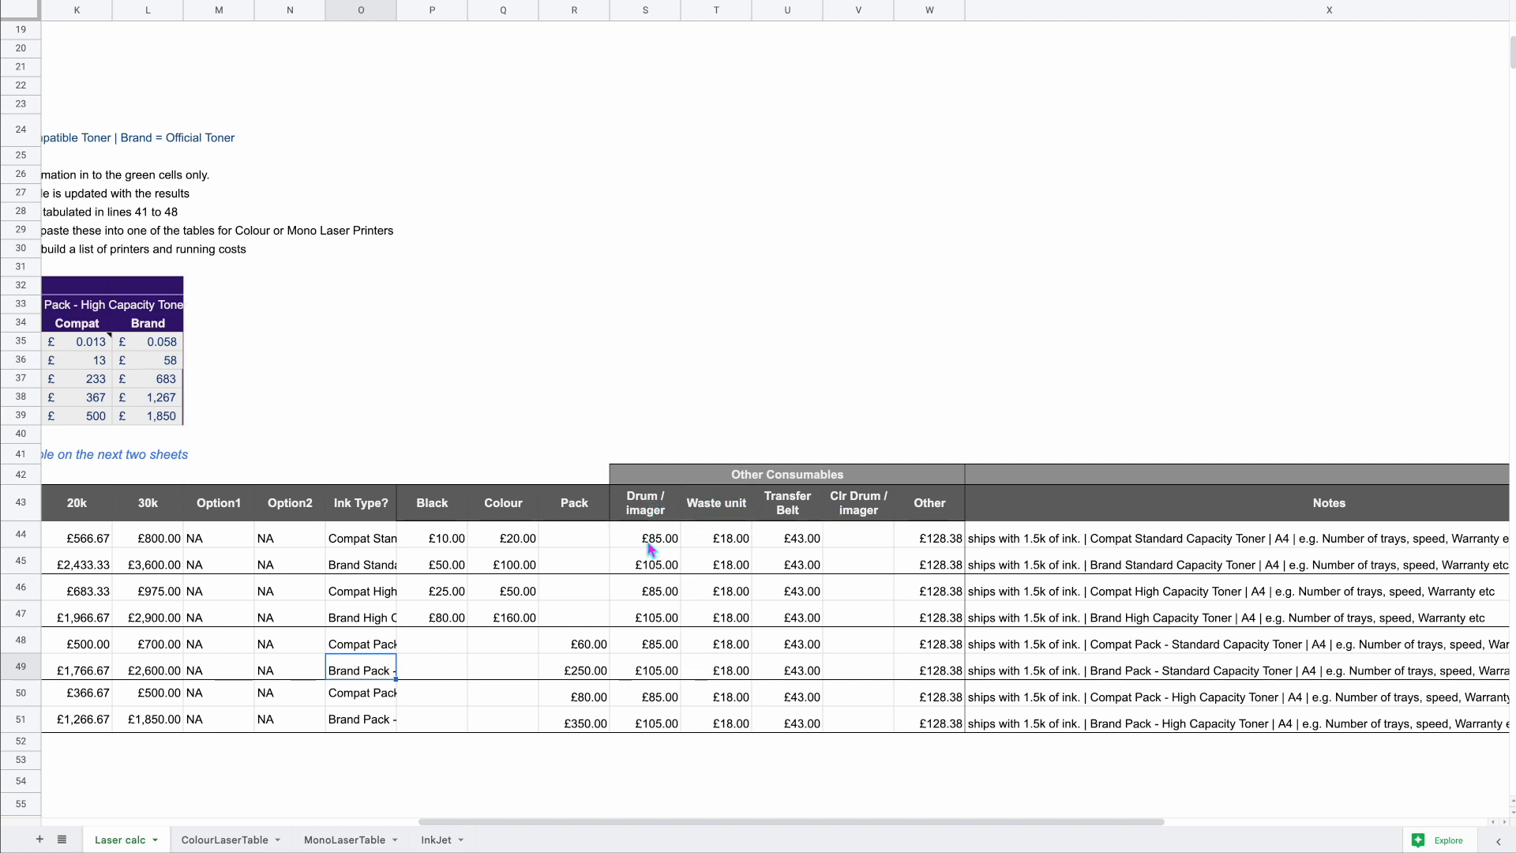
drag(989, 540, 993, 722)
scroll(1035, 684, right, 3)
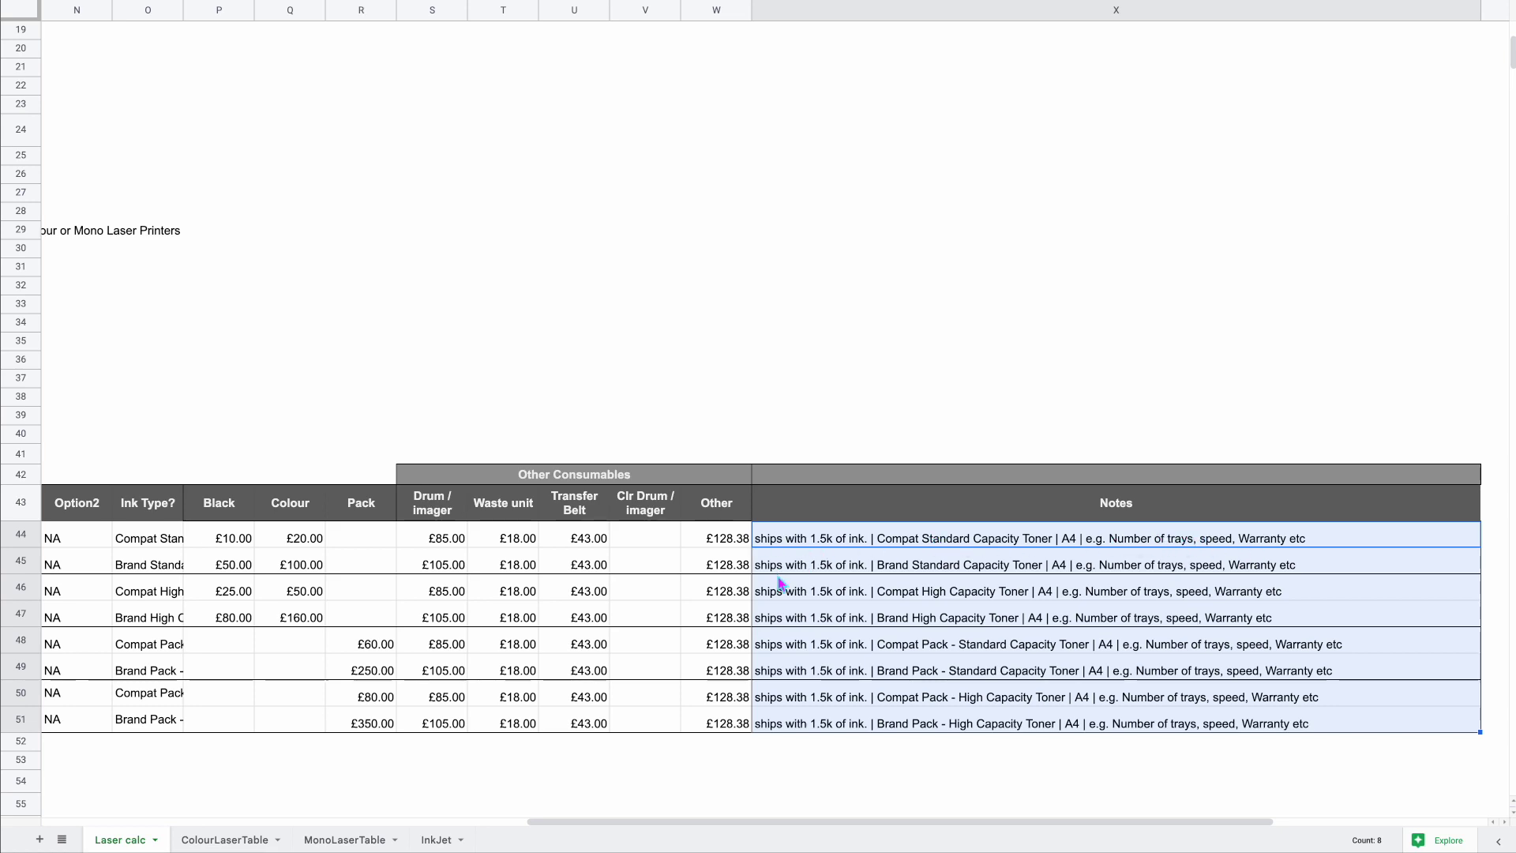
scroll(780, 583, left, 6)
scroll(780, 583, left, 6)
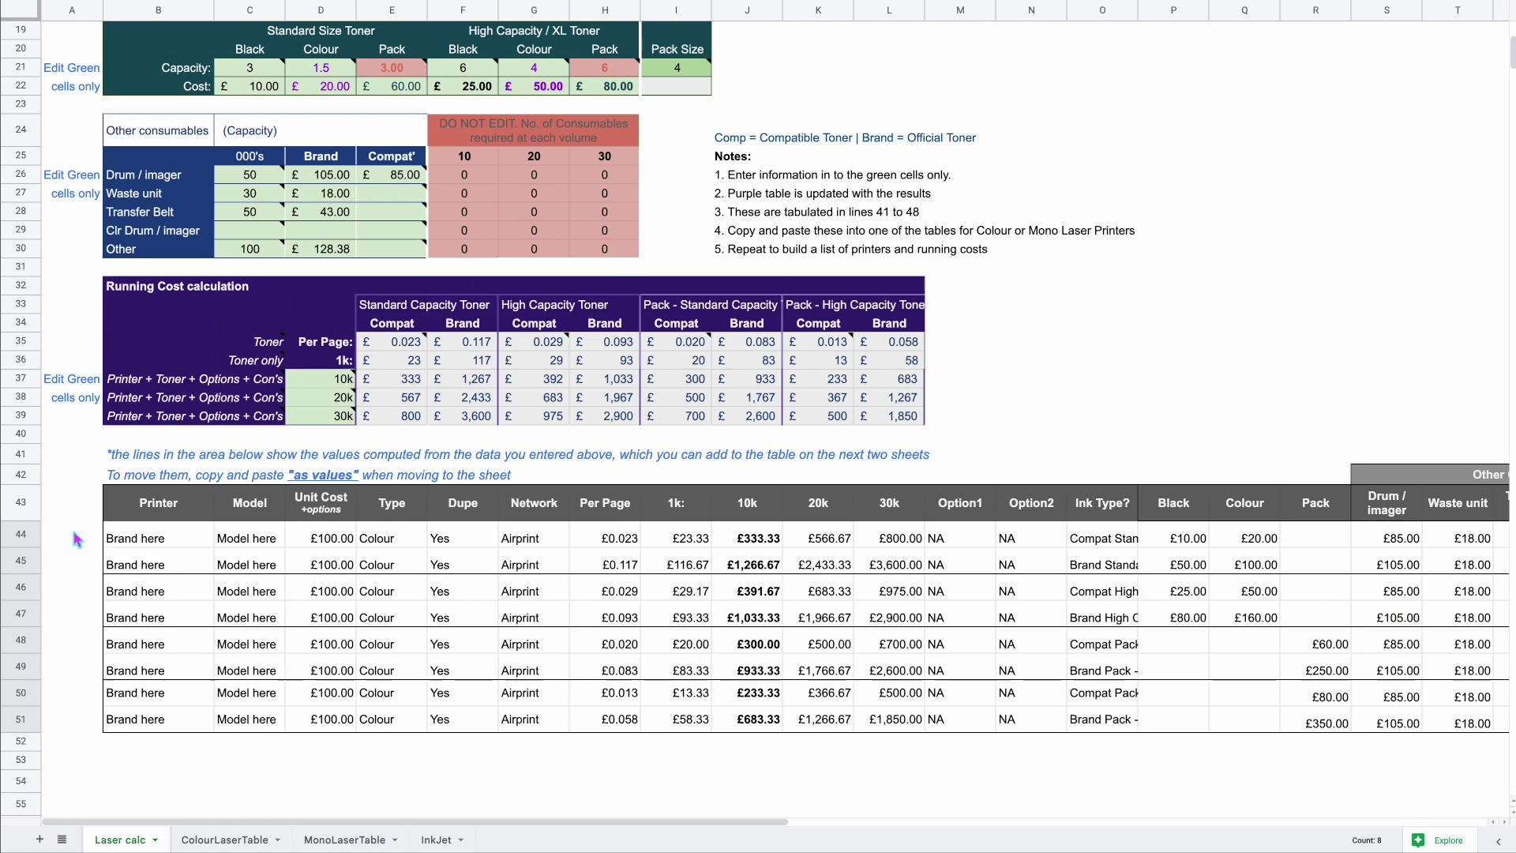
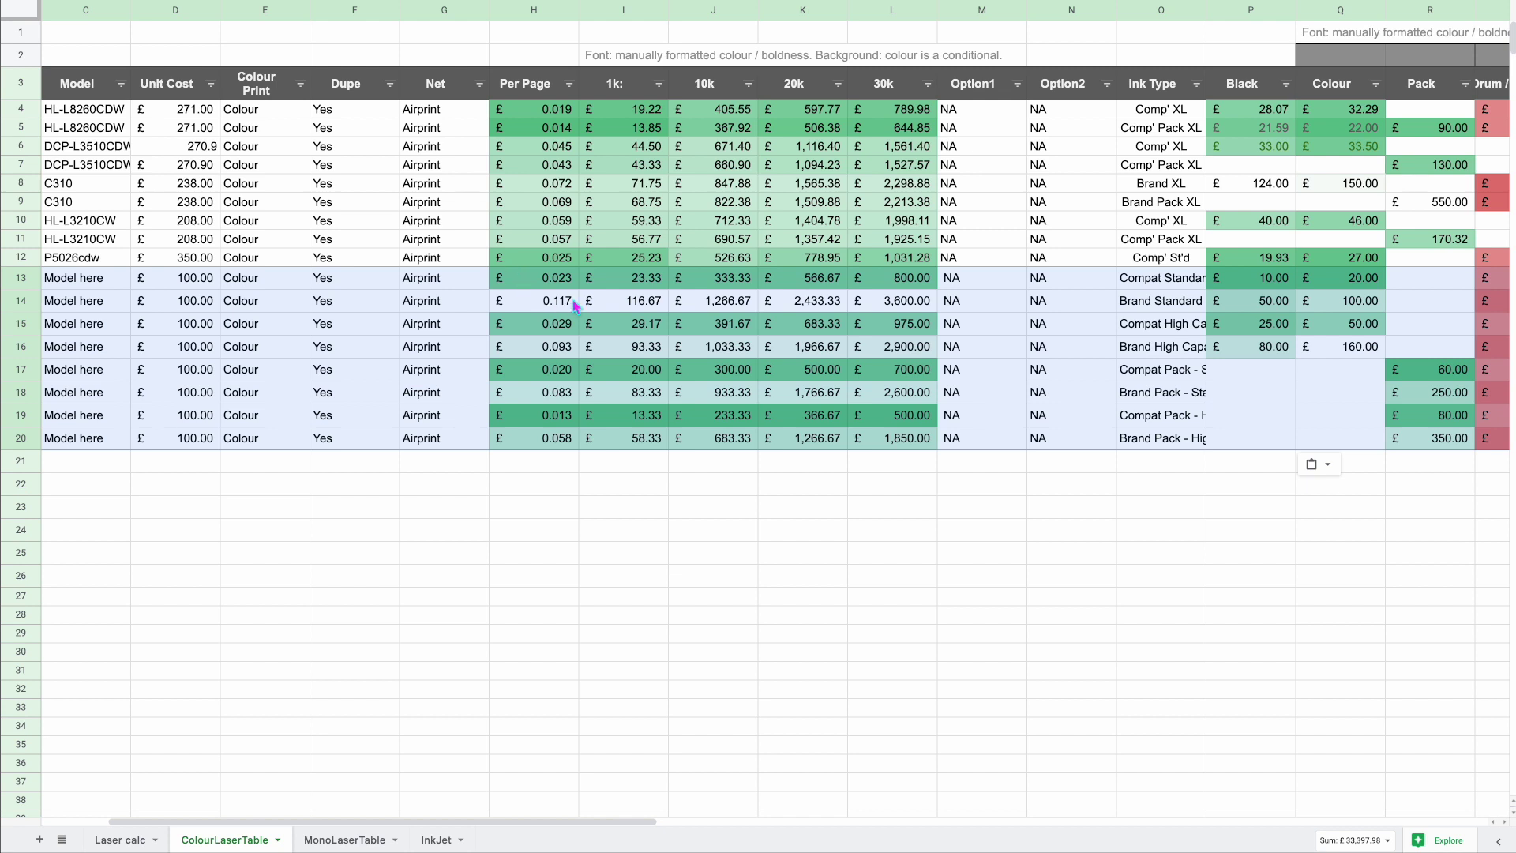
Step: Compare the pasted example rows in ColourLaserTable with the existing printers across running costs, toner prices, other consumables and notes
scroll(398, 197, left, 2)
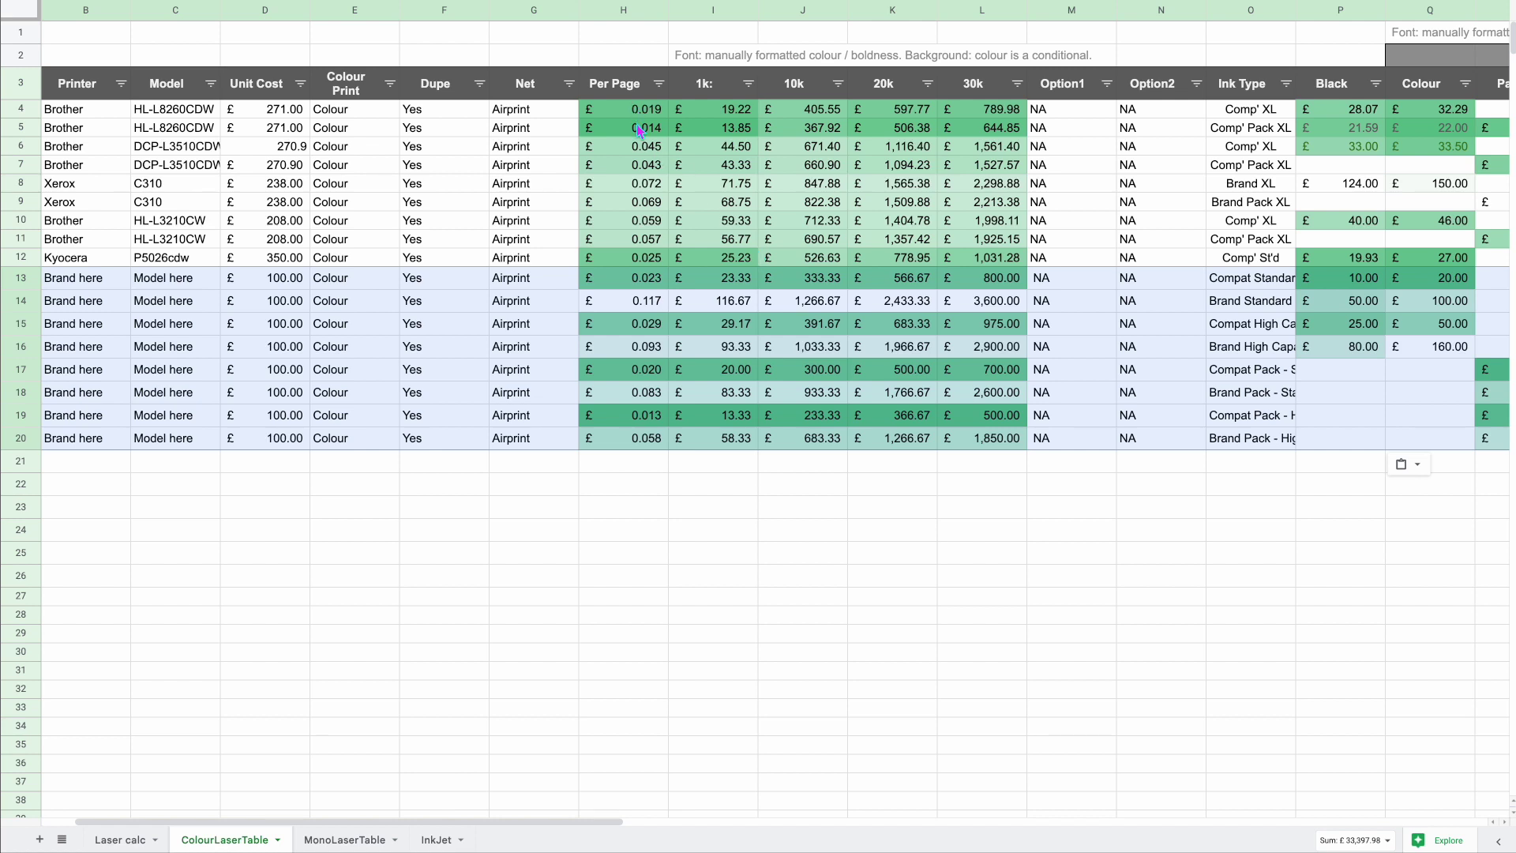
click(641, 417)
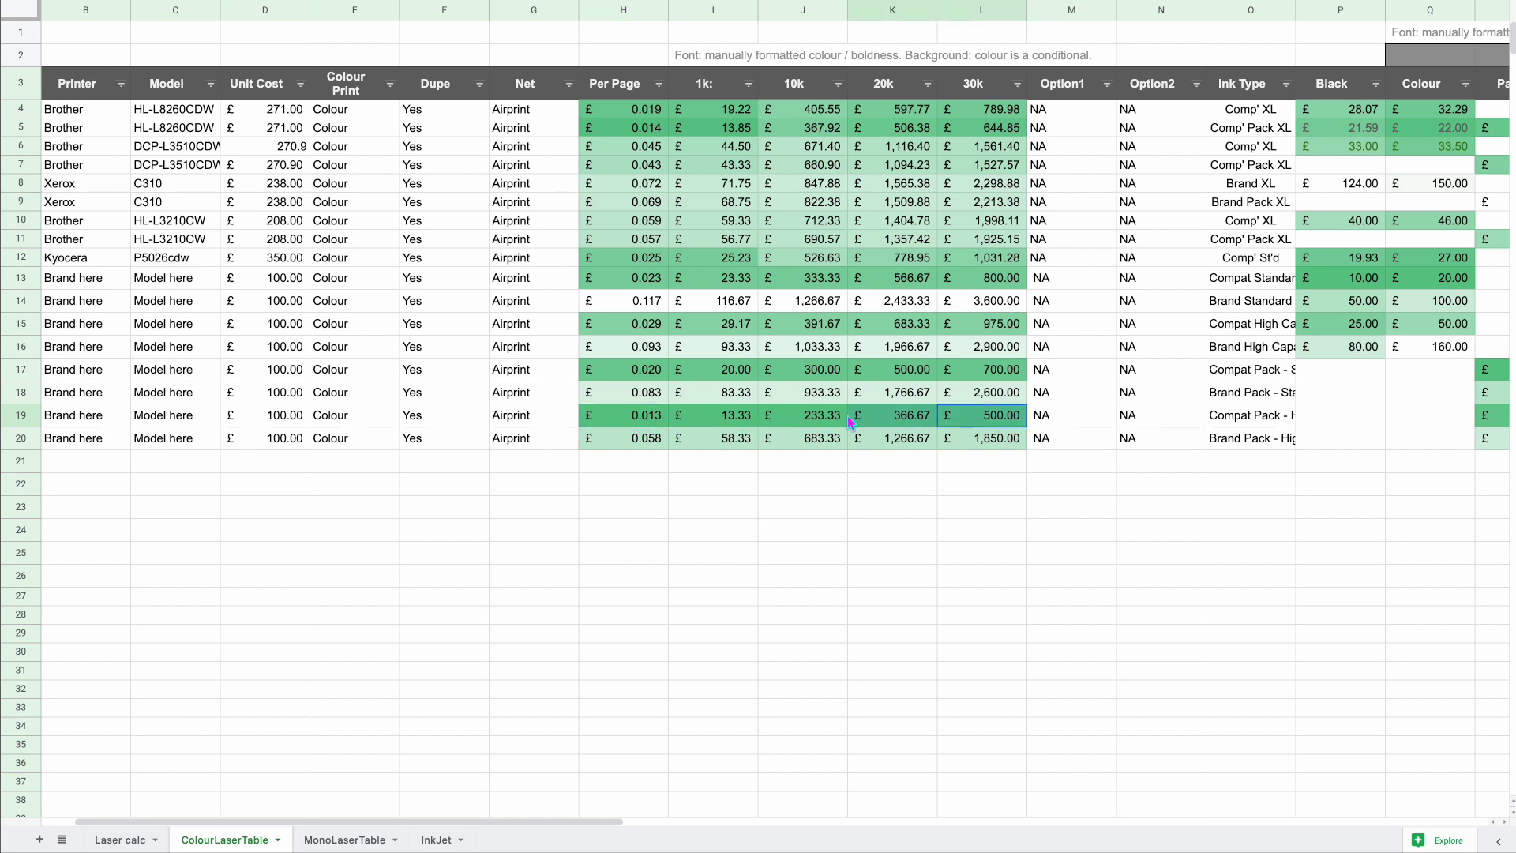
click(821, 424)
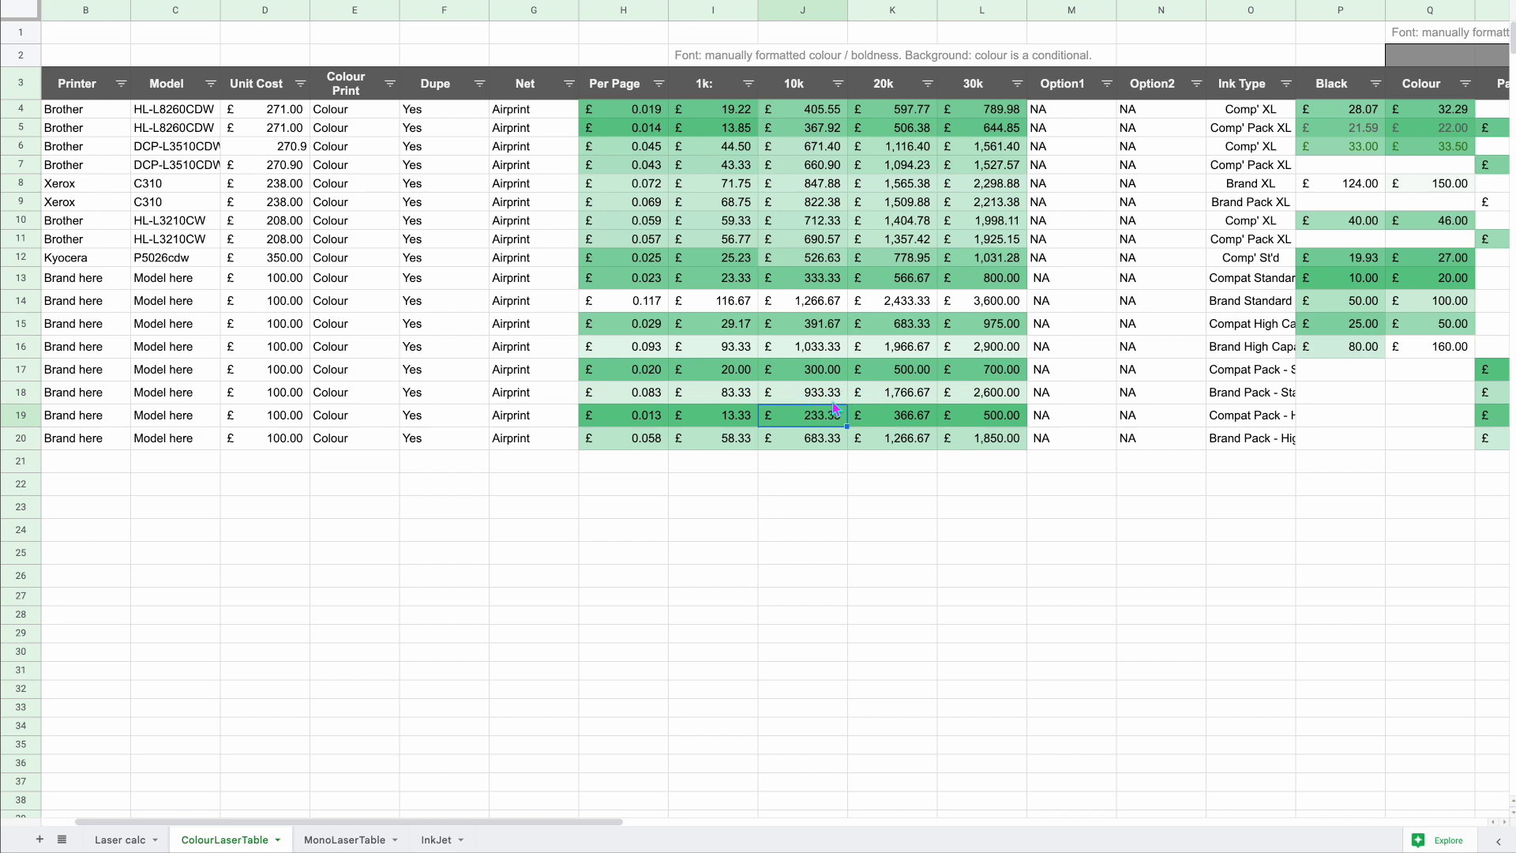
scroll(948, 424, right, 6)
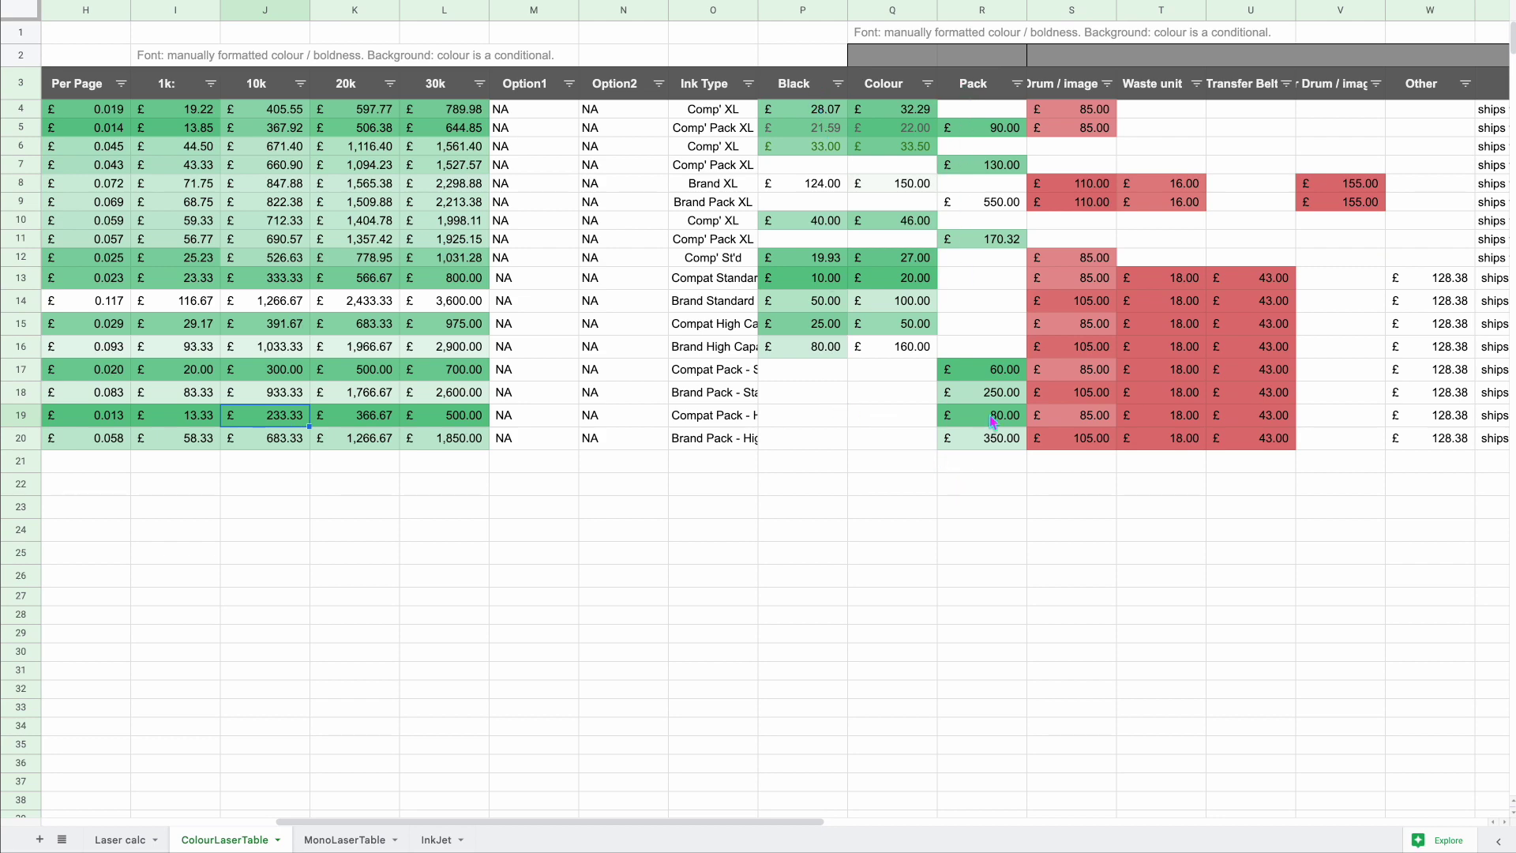
scroll(1017, 387, right, 5)
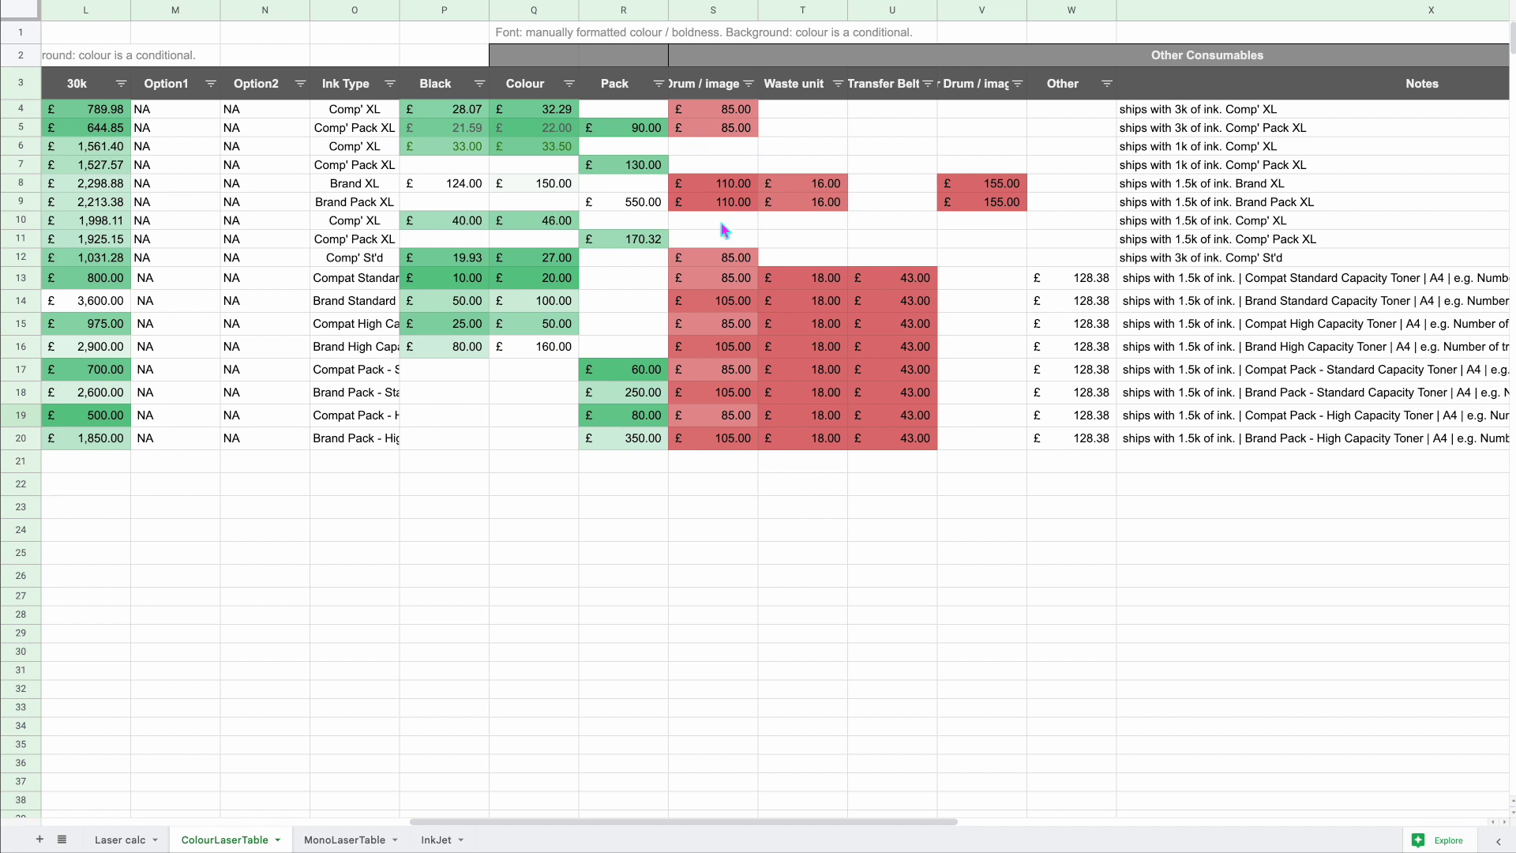
scroll(1082, 435, right, 3)
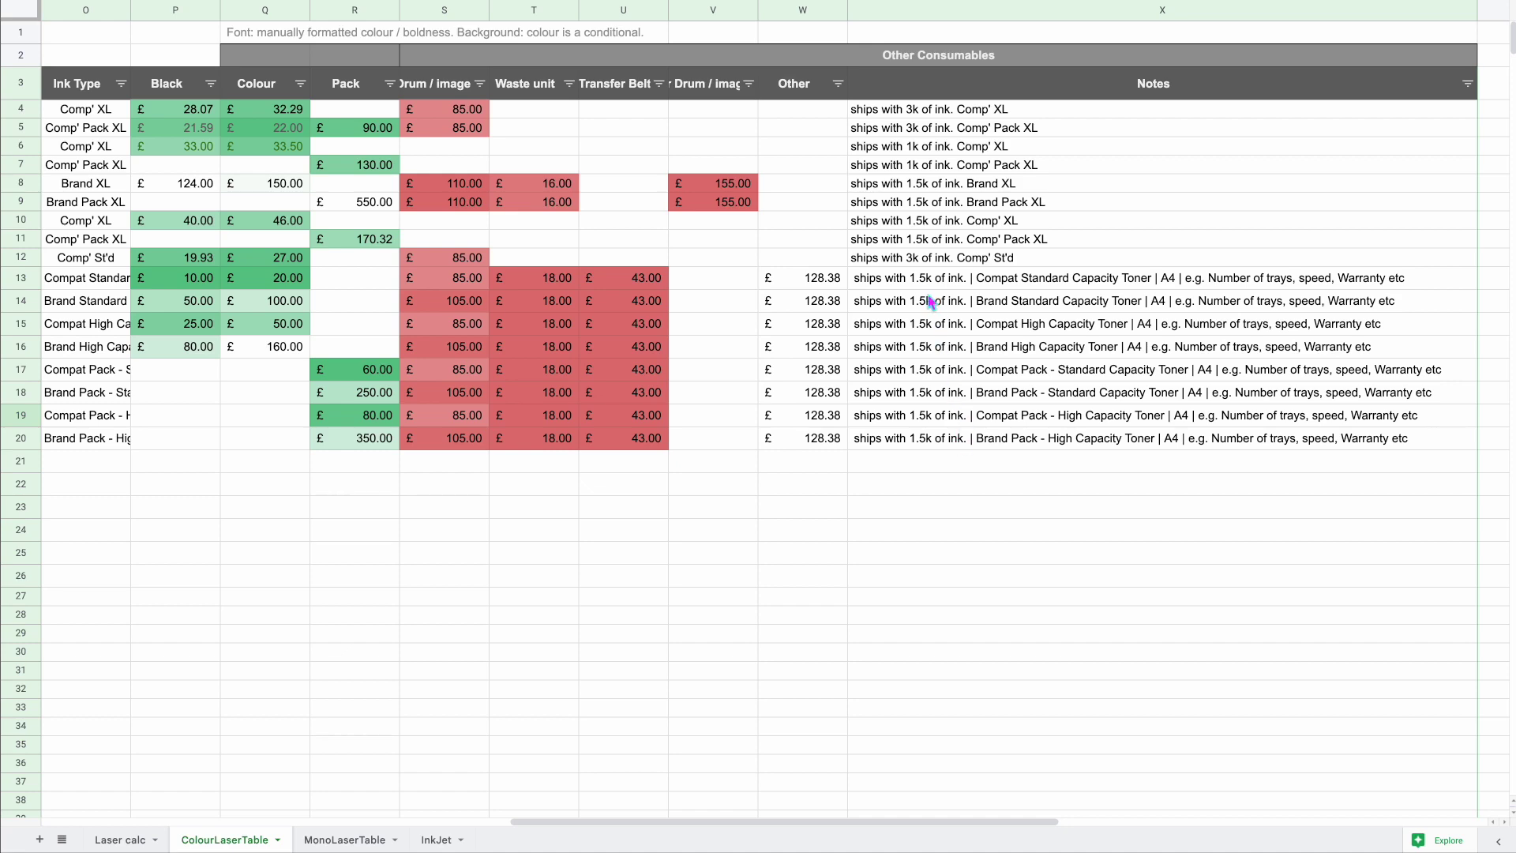
scroll(916, 296, left, 14)
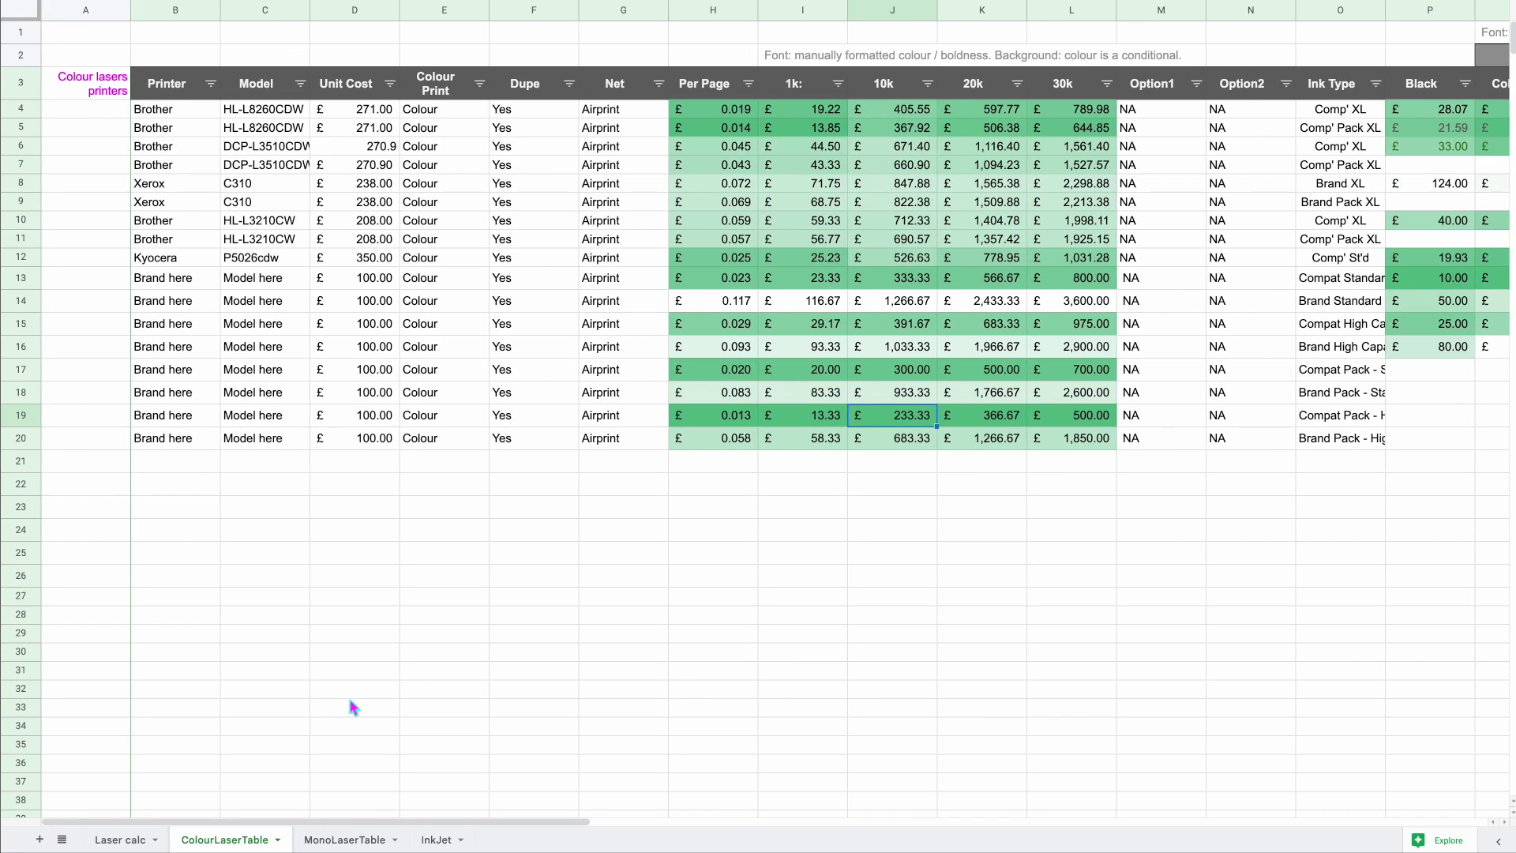
Step: Review the copied result lines on the Laser calc sheet and the instruction to paste them as values
click(138, 837)
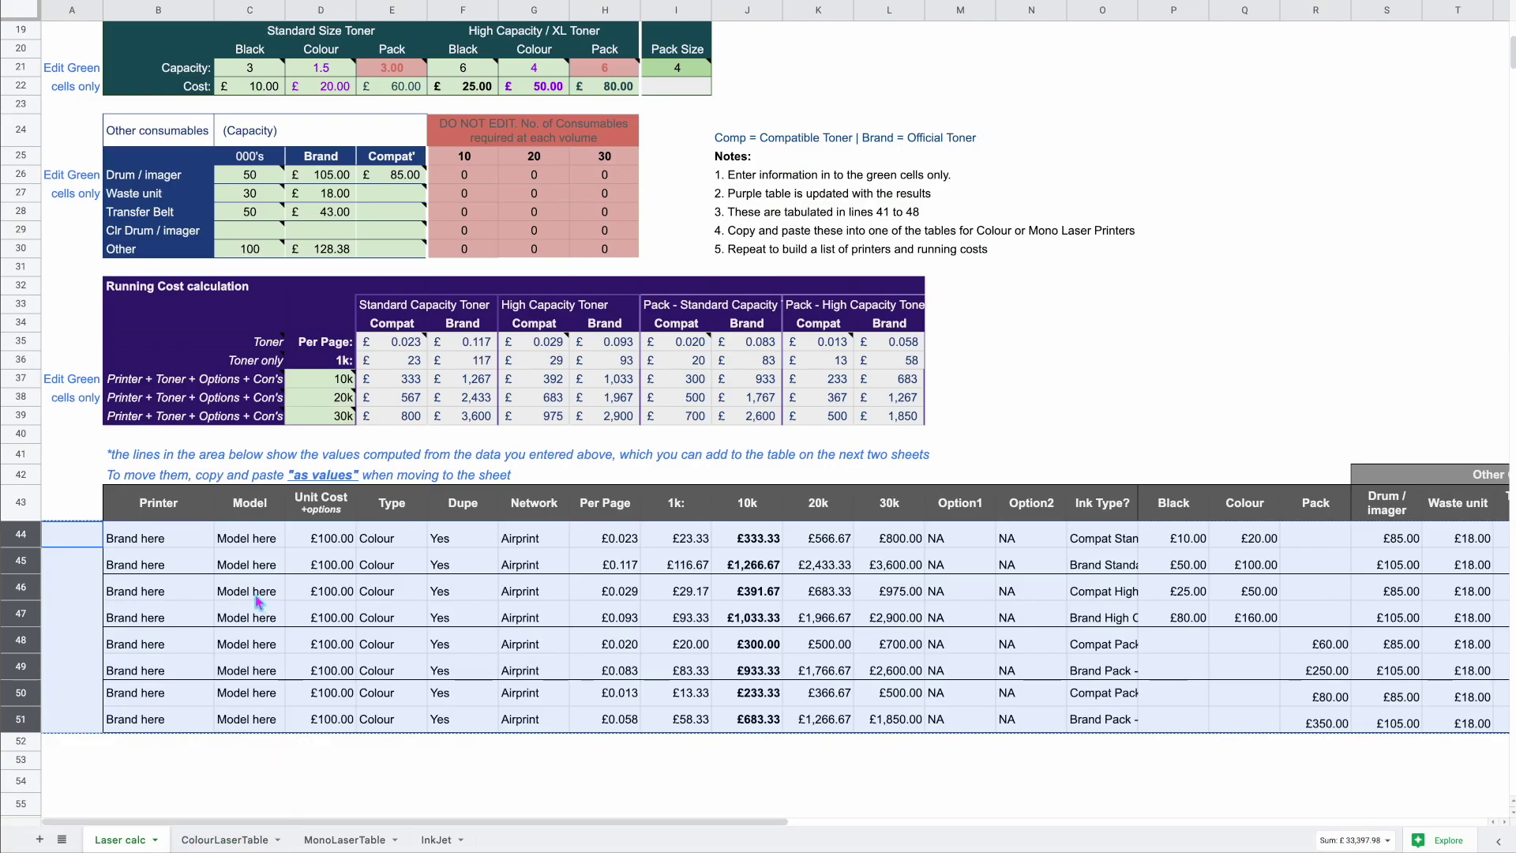
scroll(254, 598, up, 5)
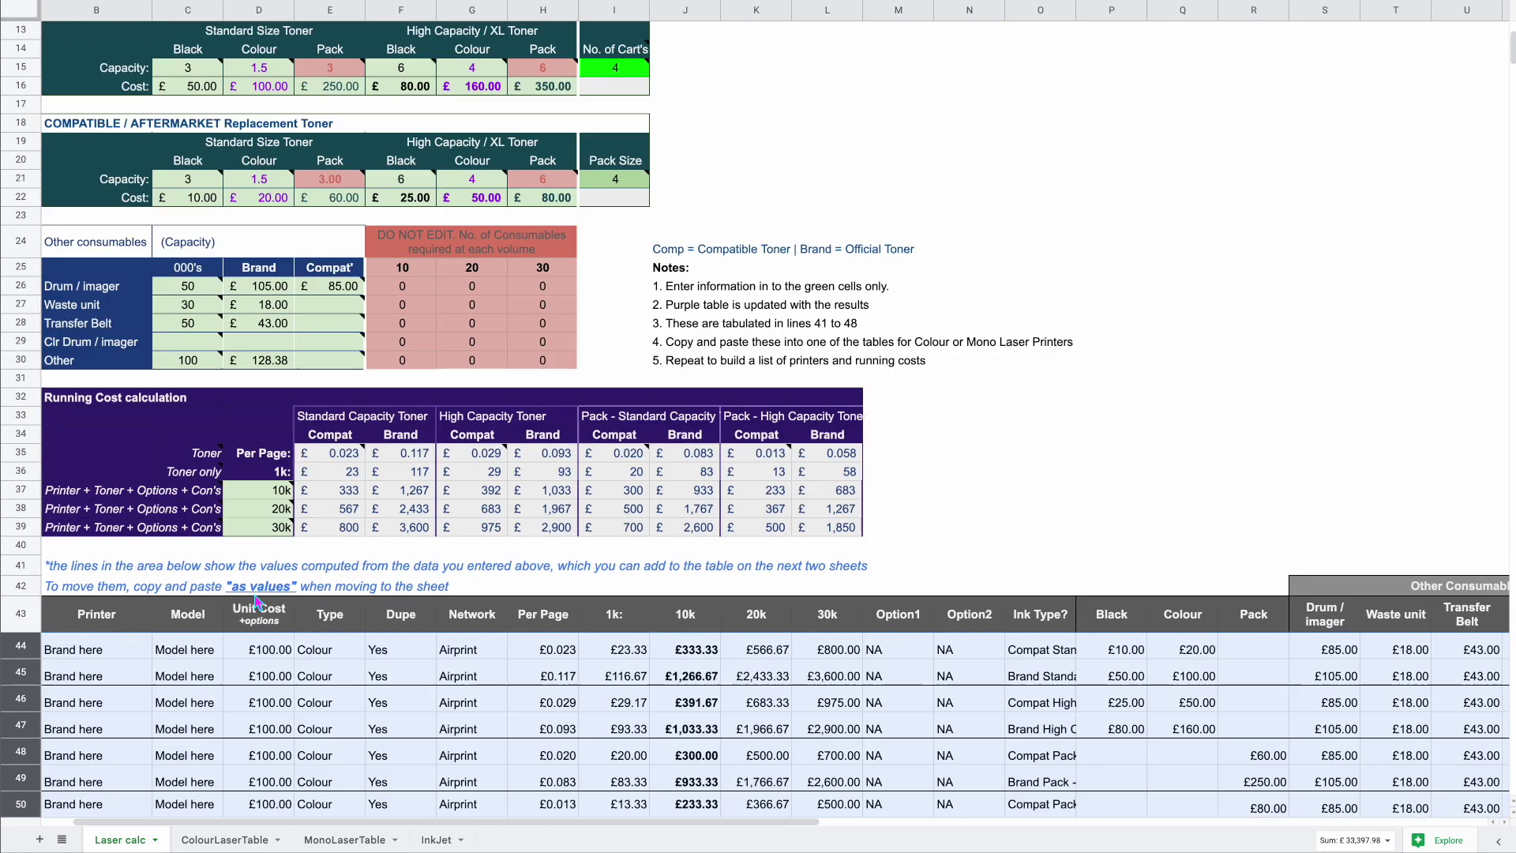
scroll(254, 595, down, 2)
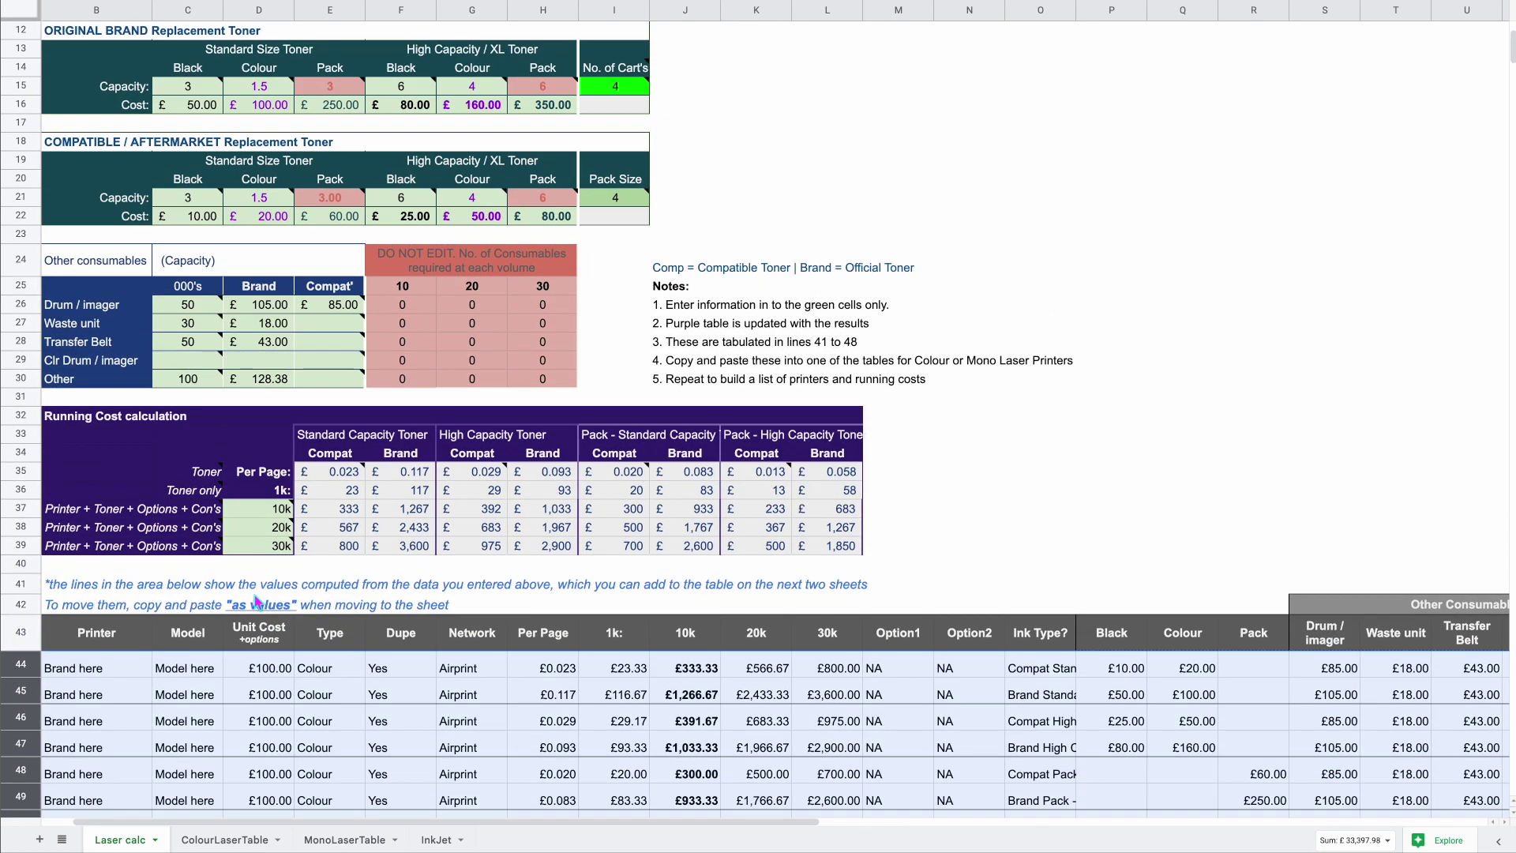
Step: View the Printer column's sort and filter options in ColourLaserTable without applying any
click(227, 842)
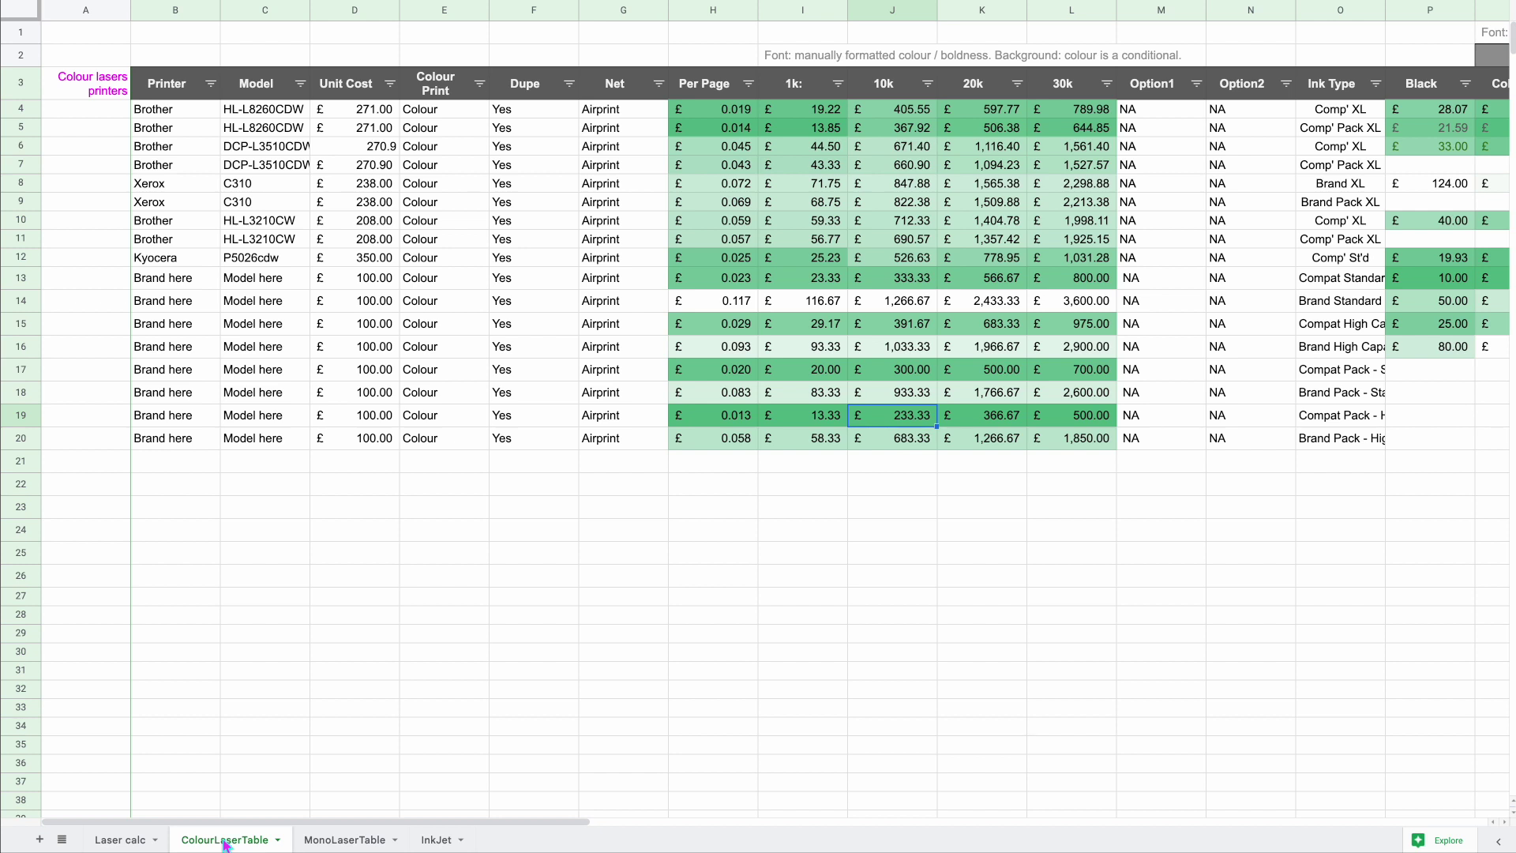
click(210, 84)
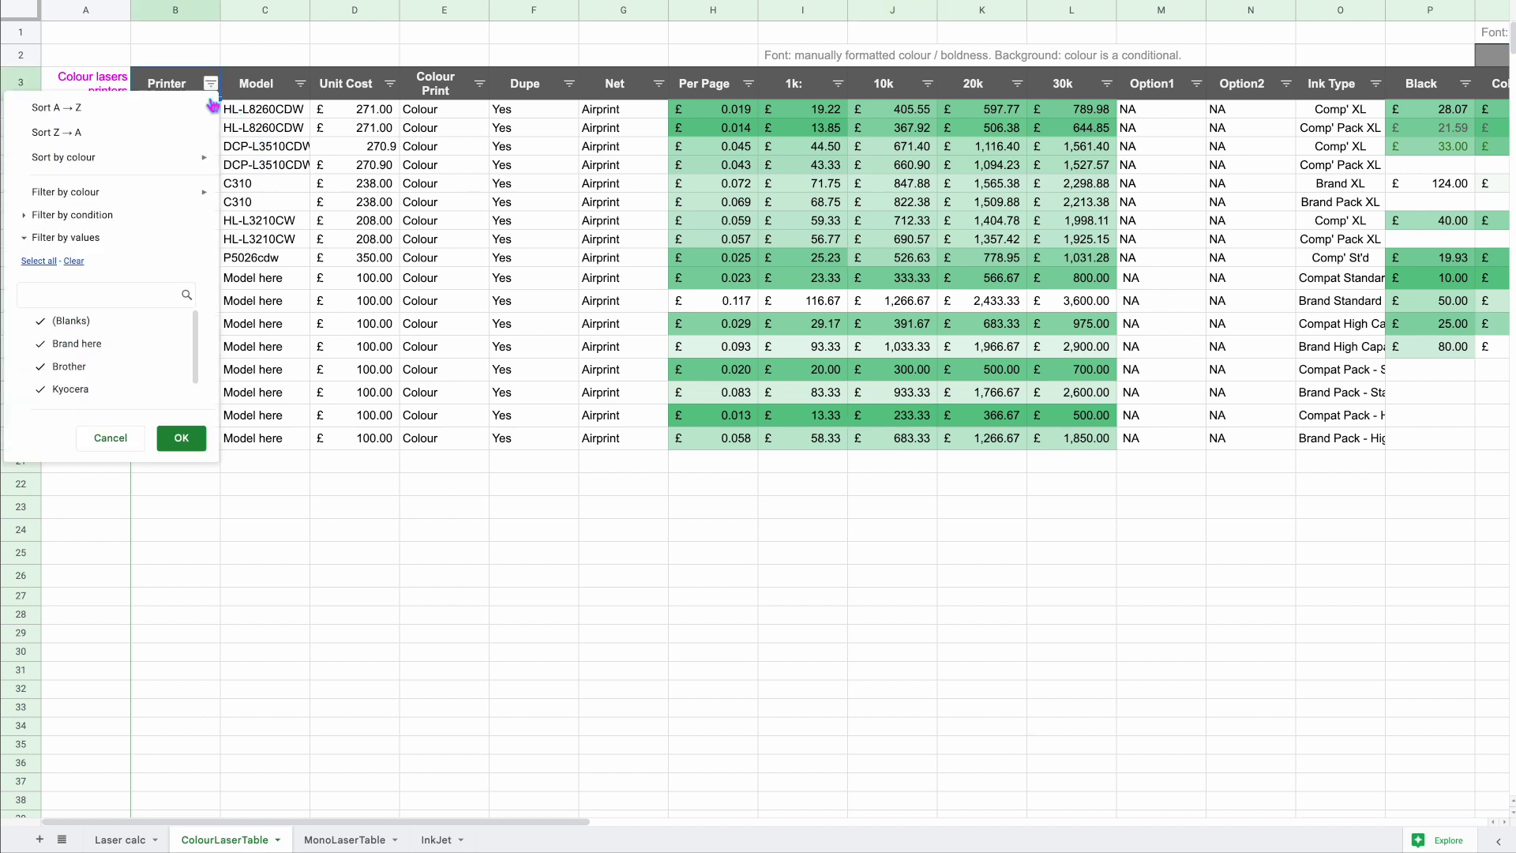
click(442, 162)
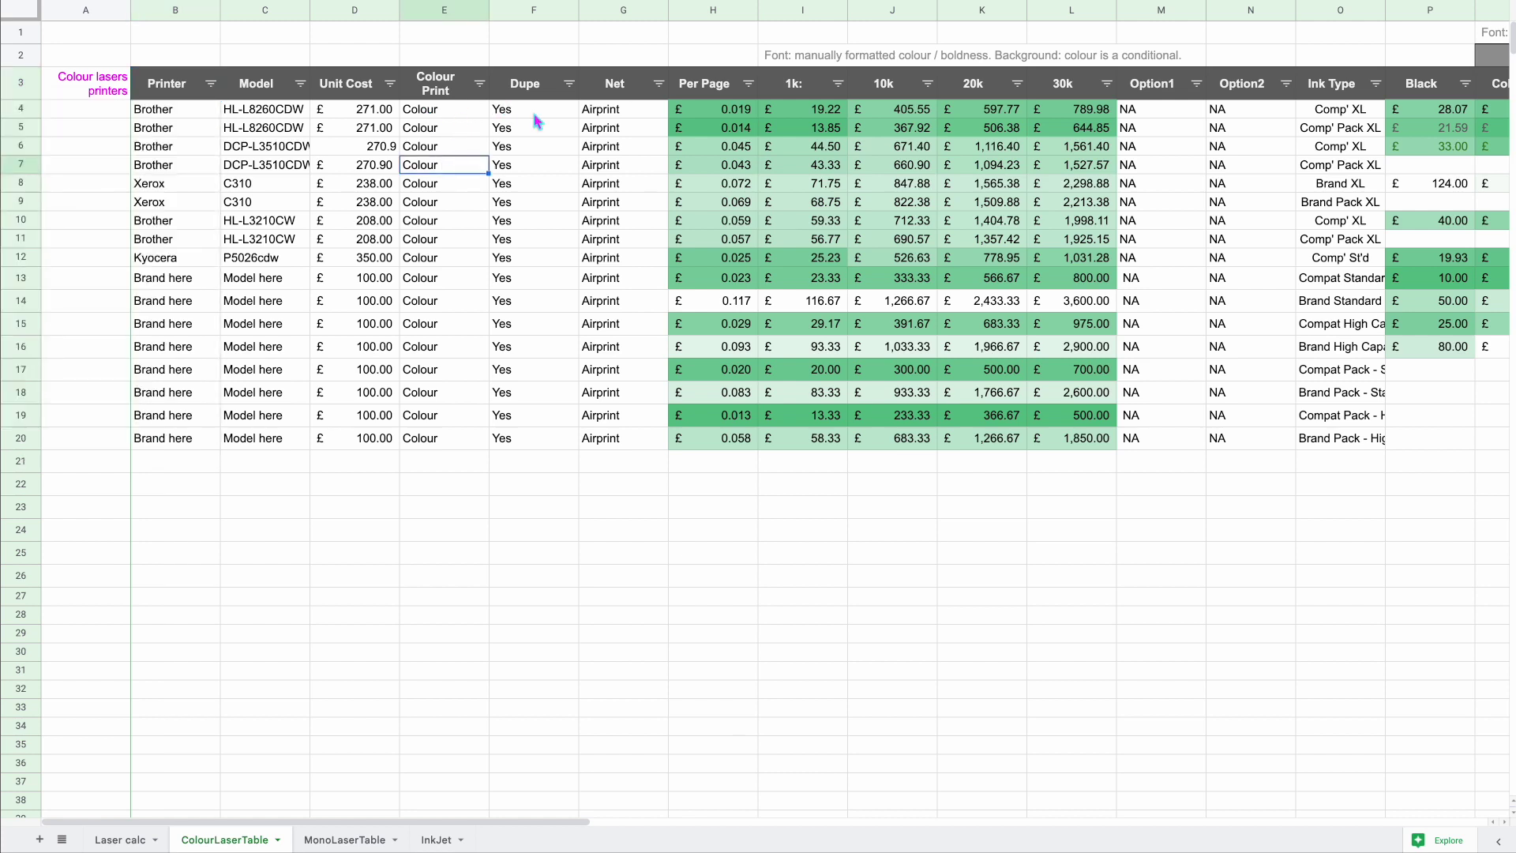
Step: Look through the Ink Type column's filter values and close the filter without applying it
click(1376, 84)
scroll(1319, 369, down, 3)
scroll(1319, 369, down, 1)
scroll(1313, 347, up, 1)
scroll(1313, 347, up, 1)
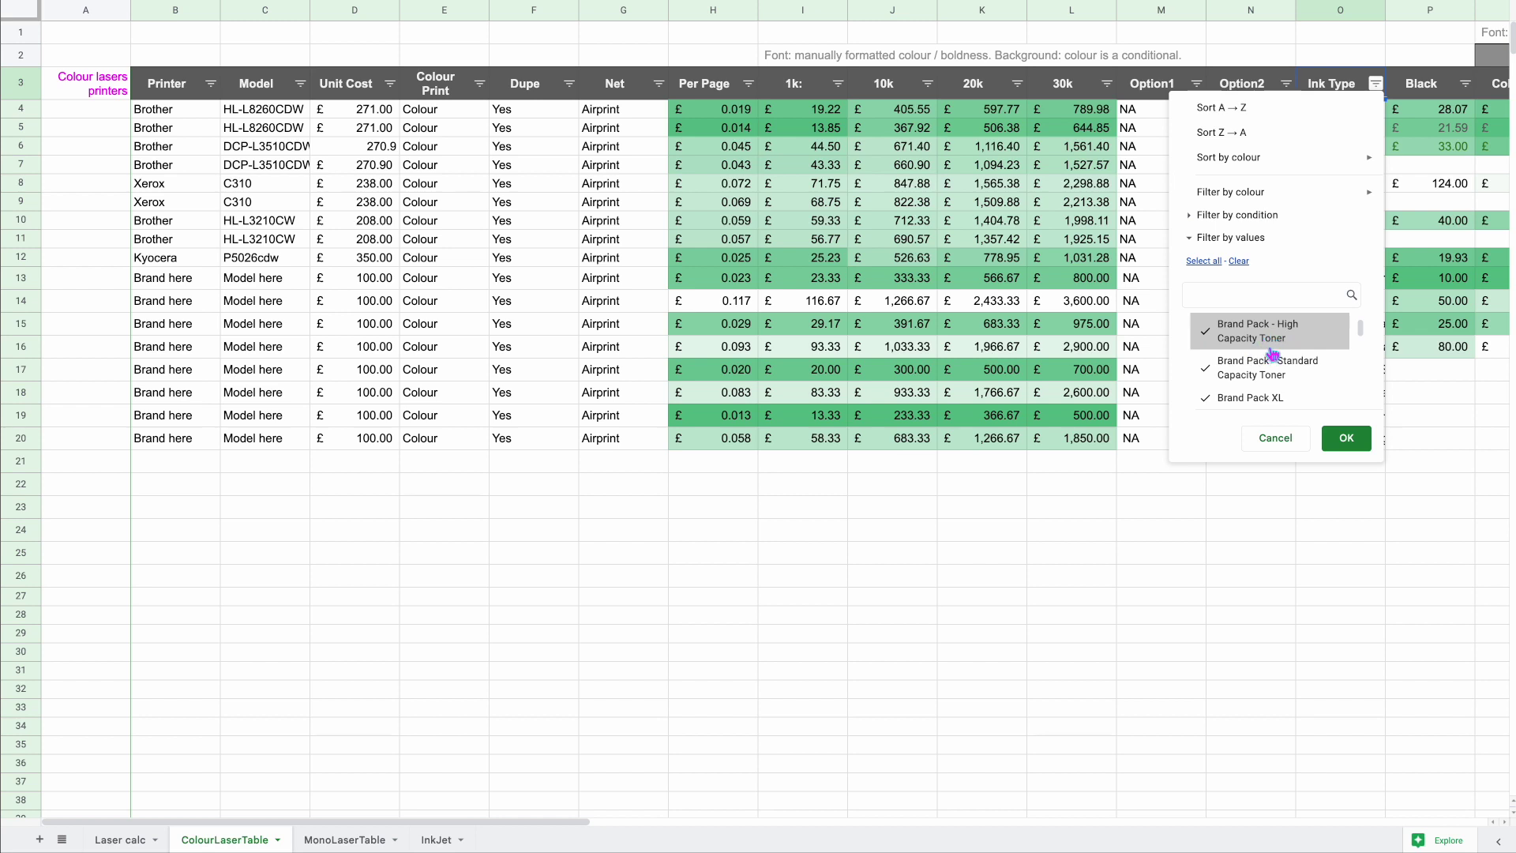
scroll(1295, 352, down, 3)
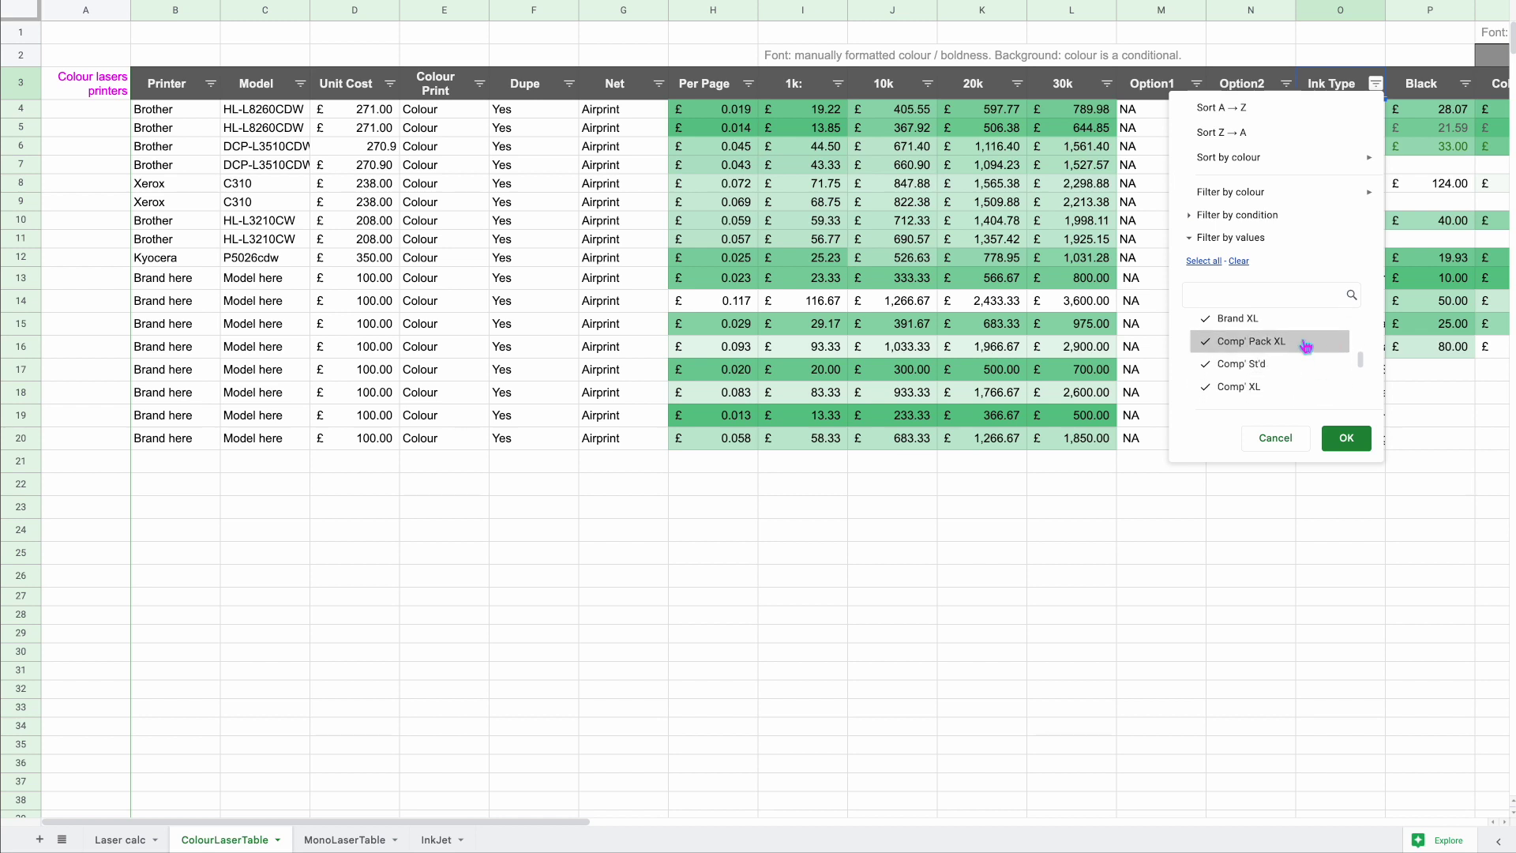
click(1277, 439)
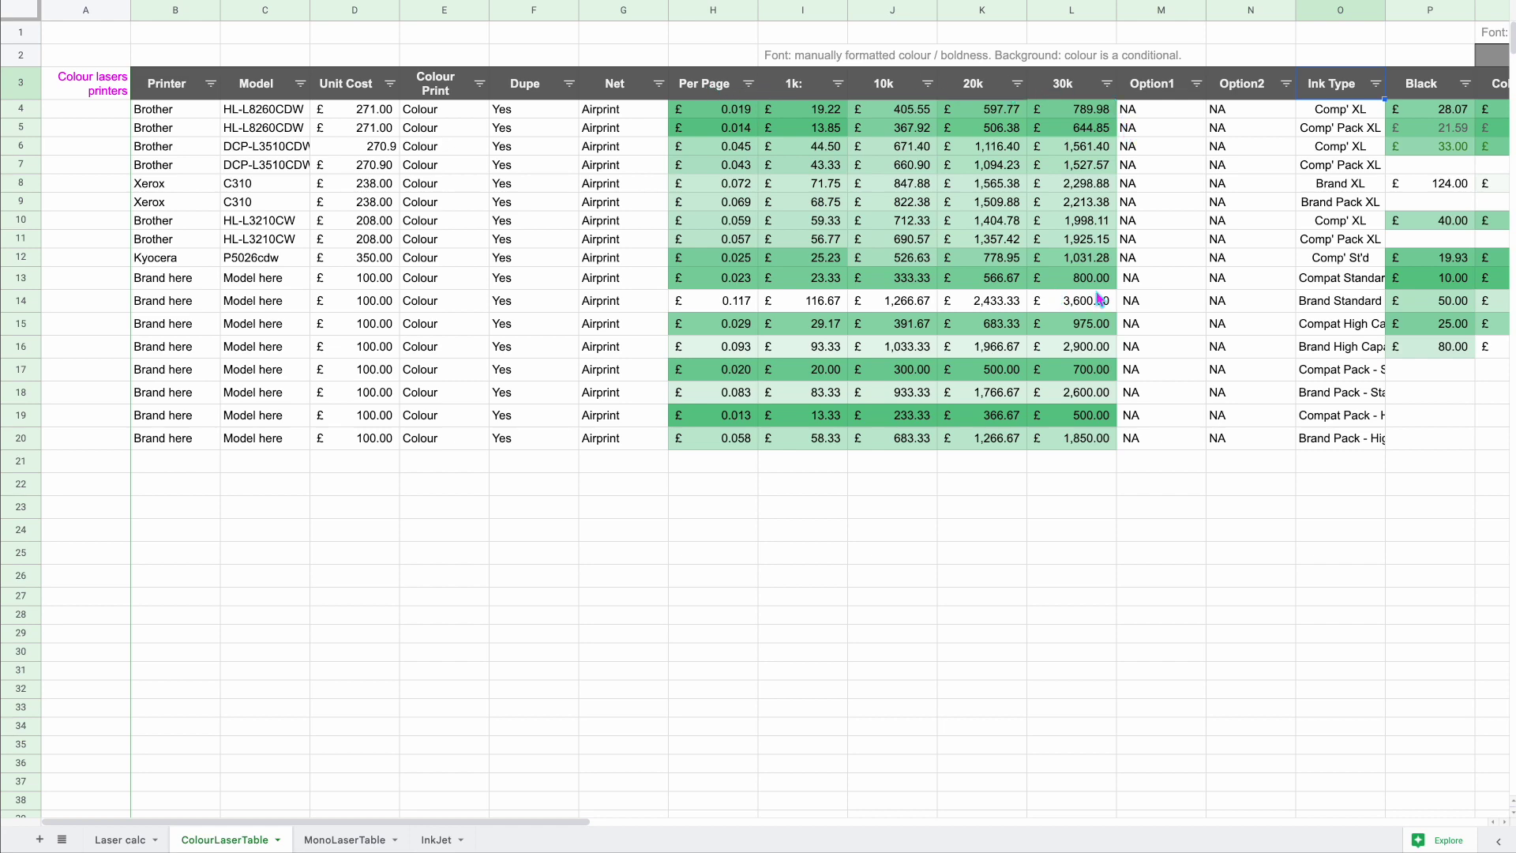
Step: Examine the Notes entries for all printers in ColourLaserTable
scroll(1098, 297, right, 15)
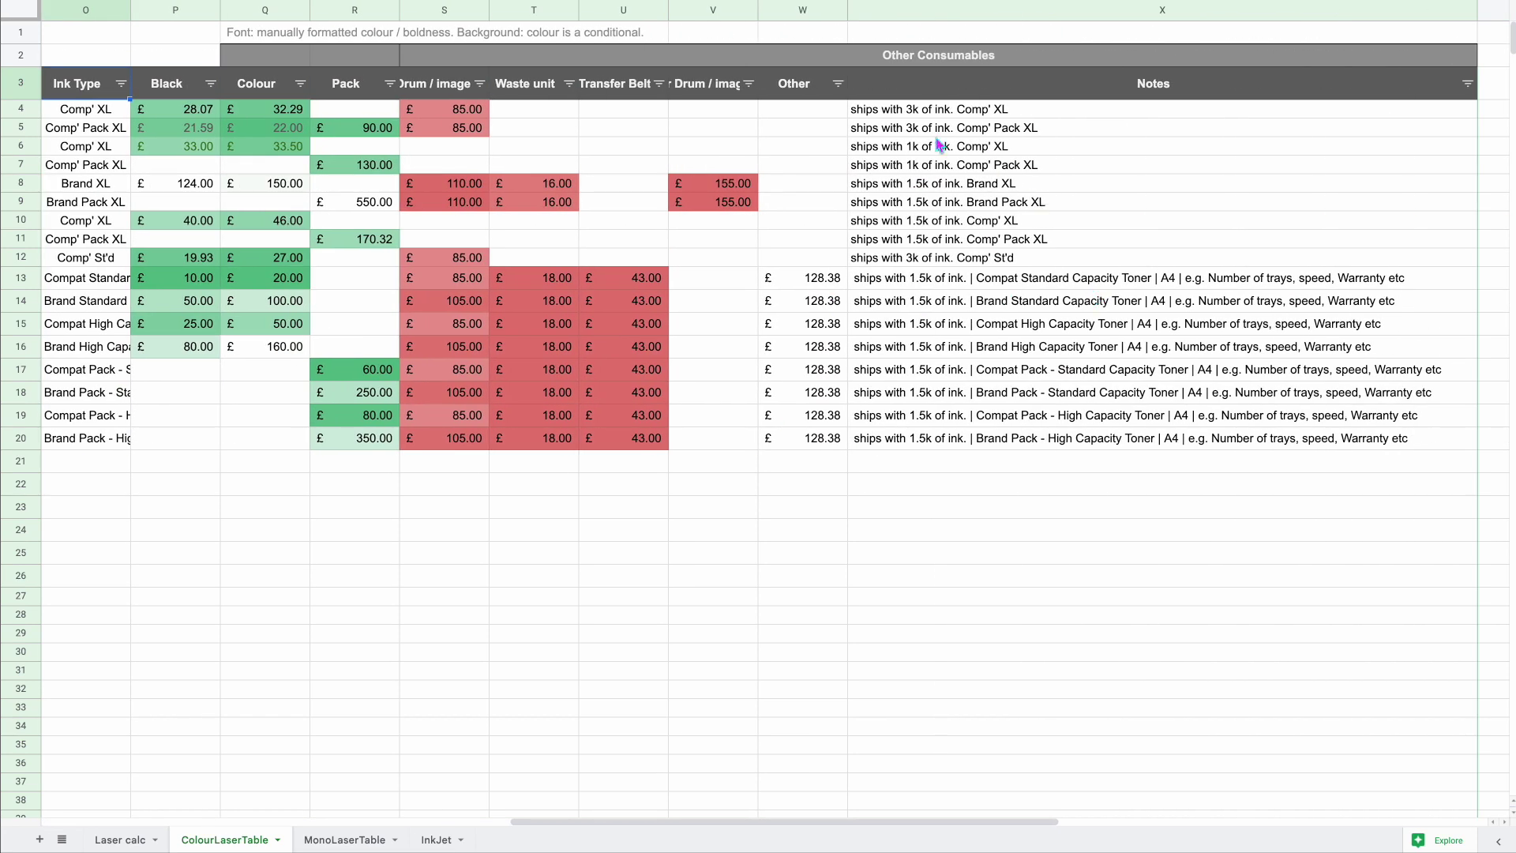
drag(897, 117, 894, 442)
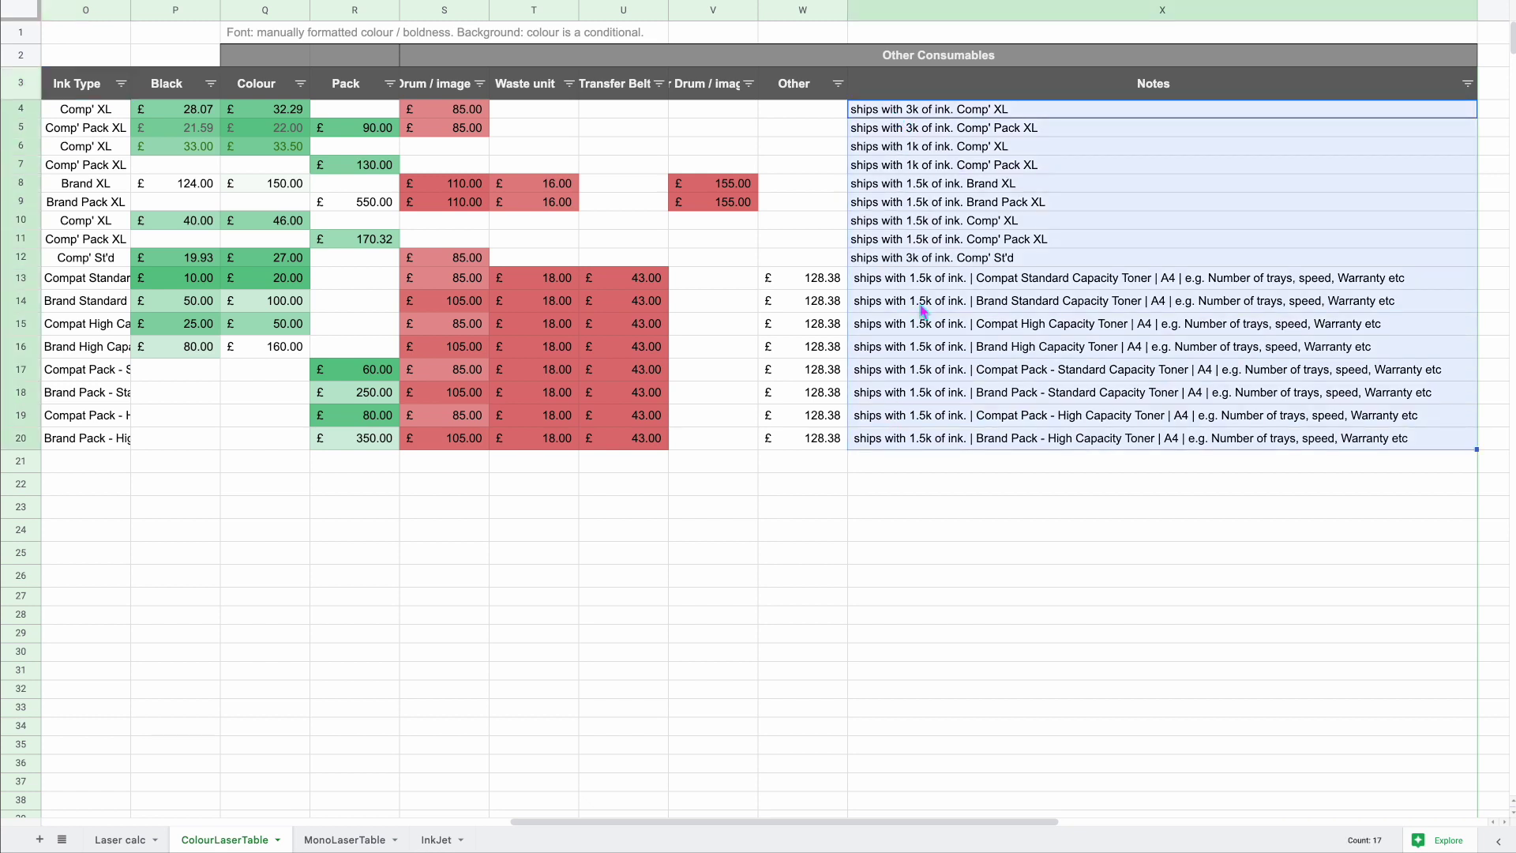
scroll(909, 308, left, 2)
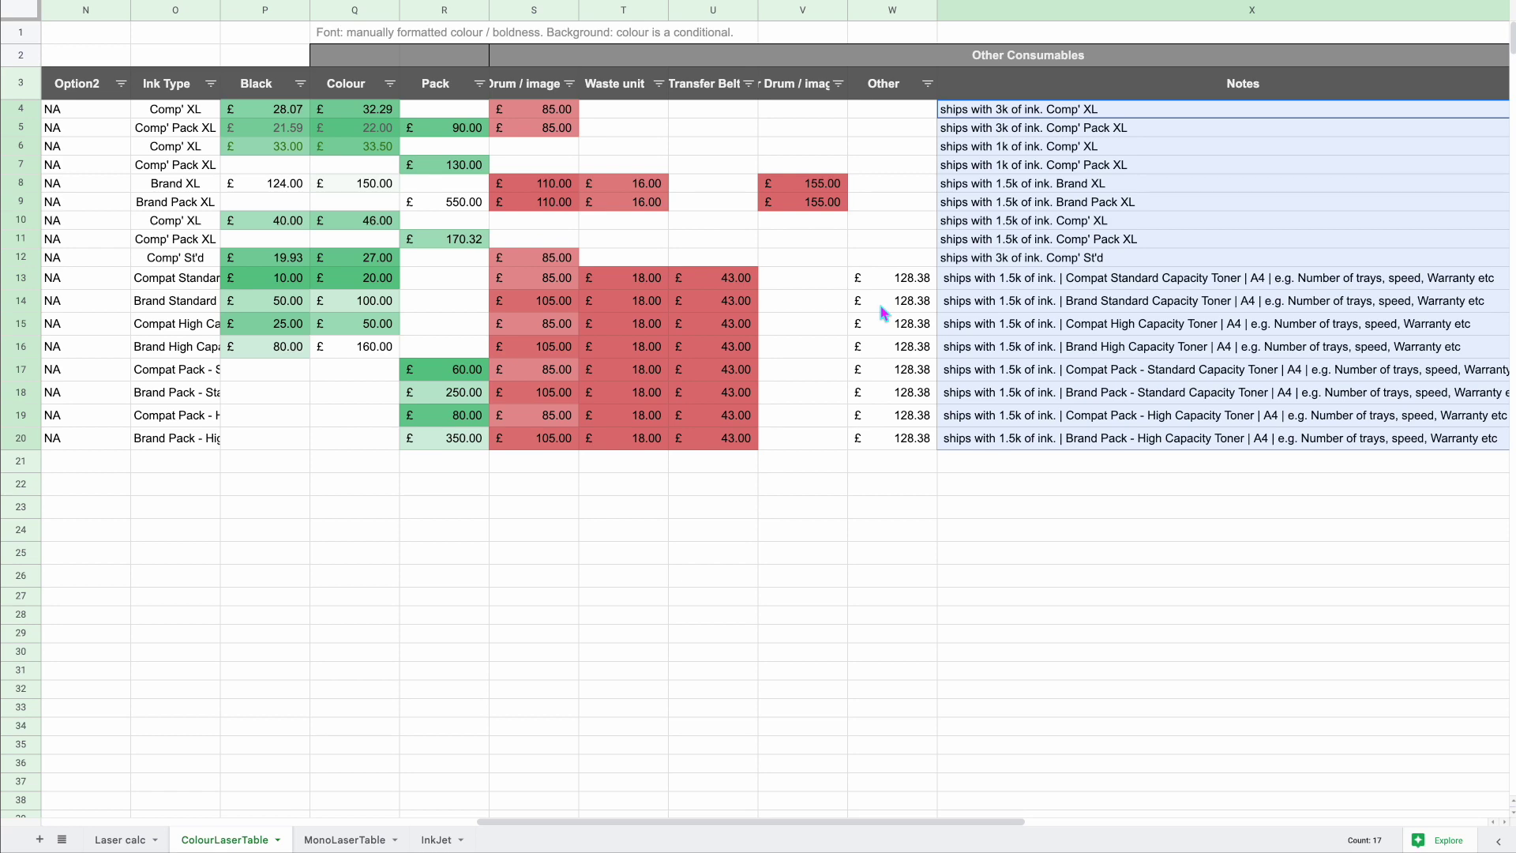
scroll(886, 311, left, 13)
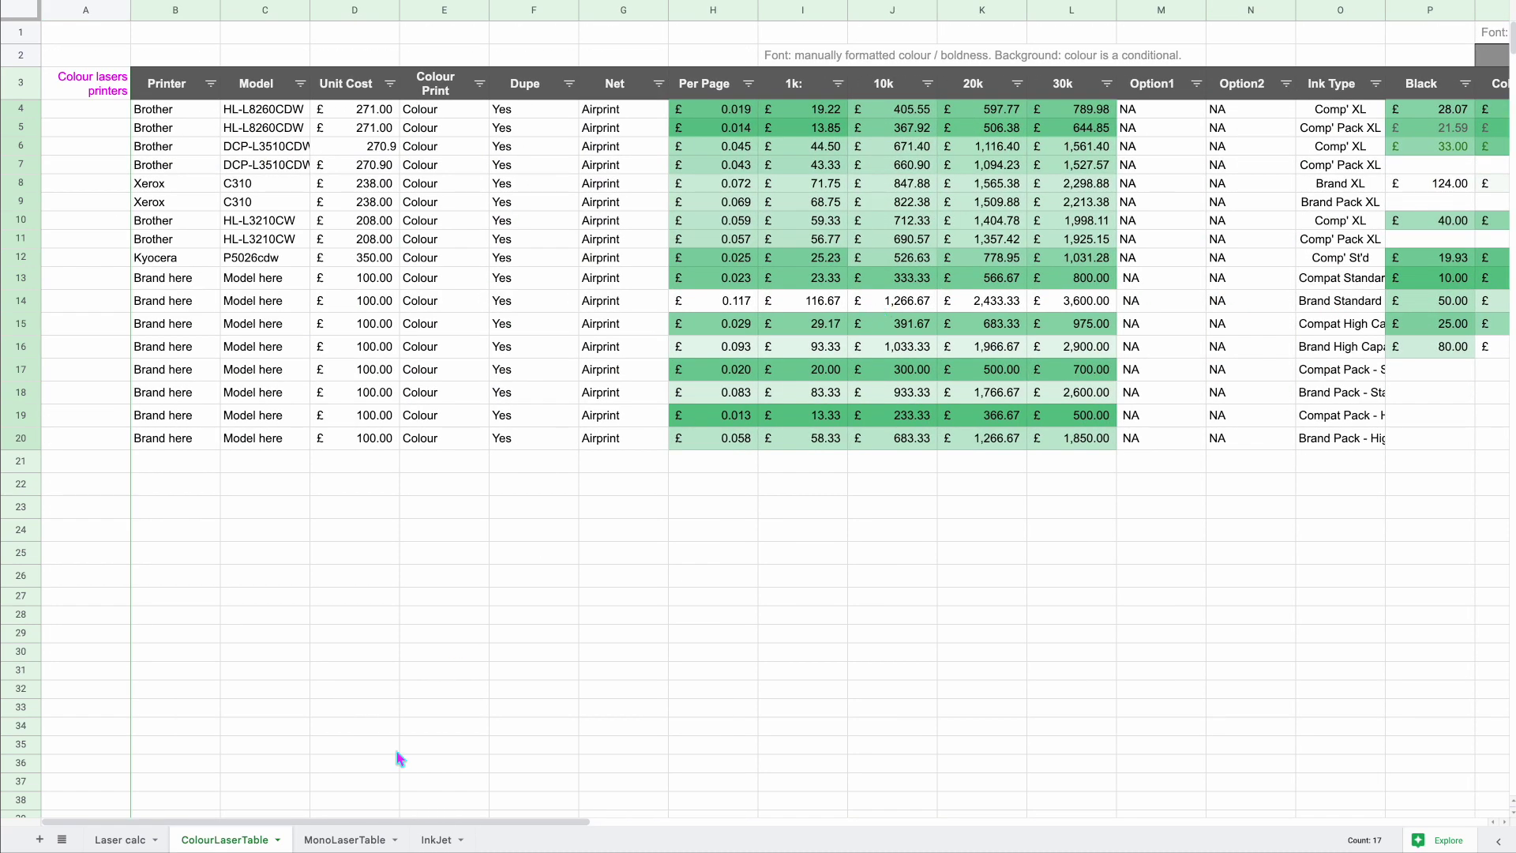
Step: Review the mono printers' running costs and consumable prices in MonoLaserTable
click(333, 844)
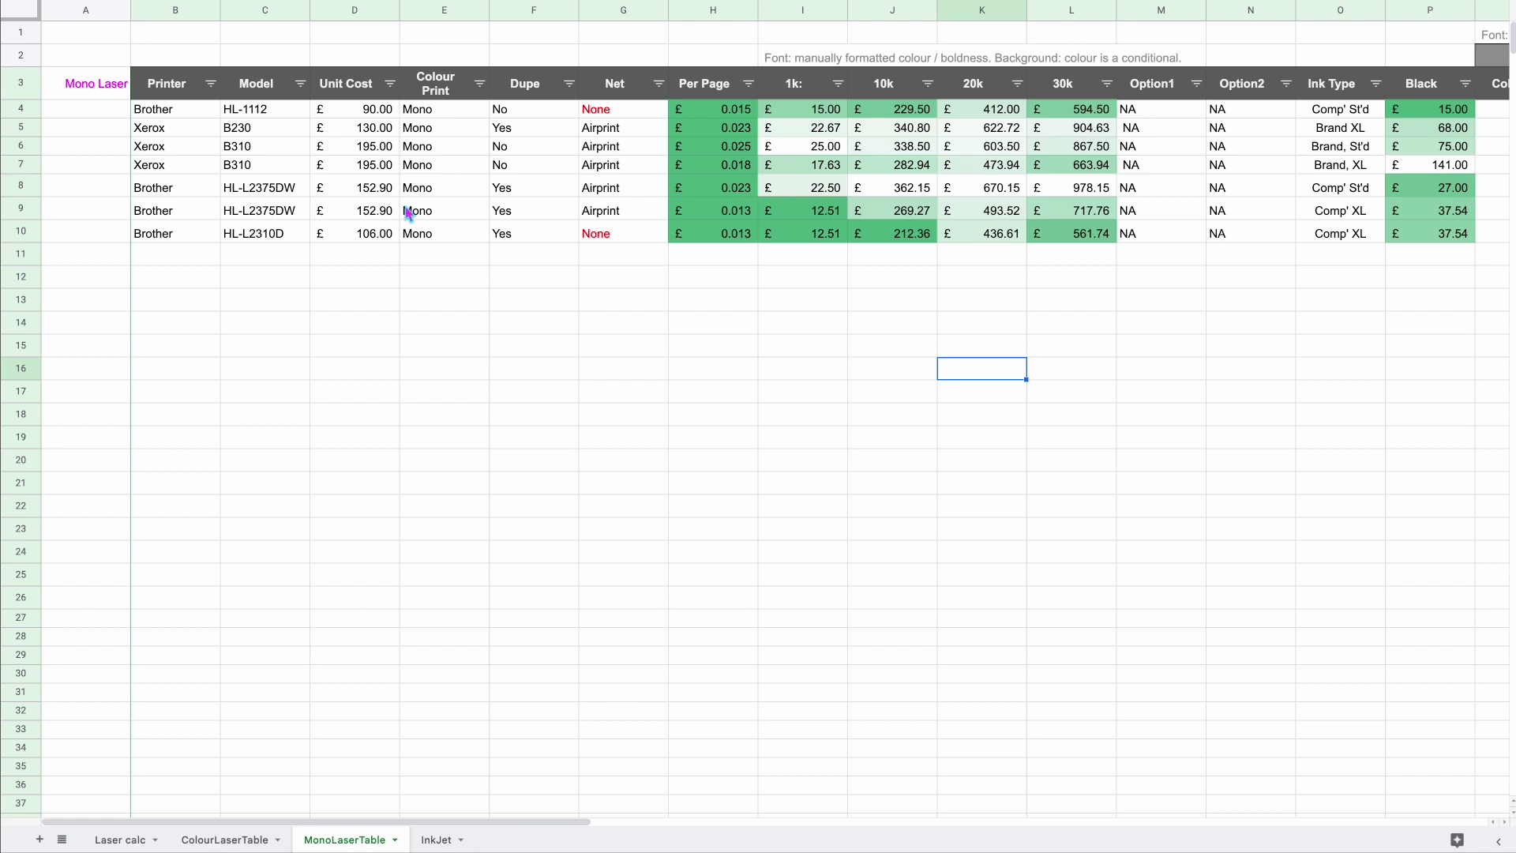
scroll(499, 228, right, 5)
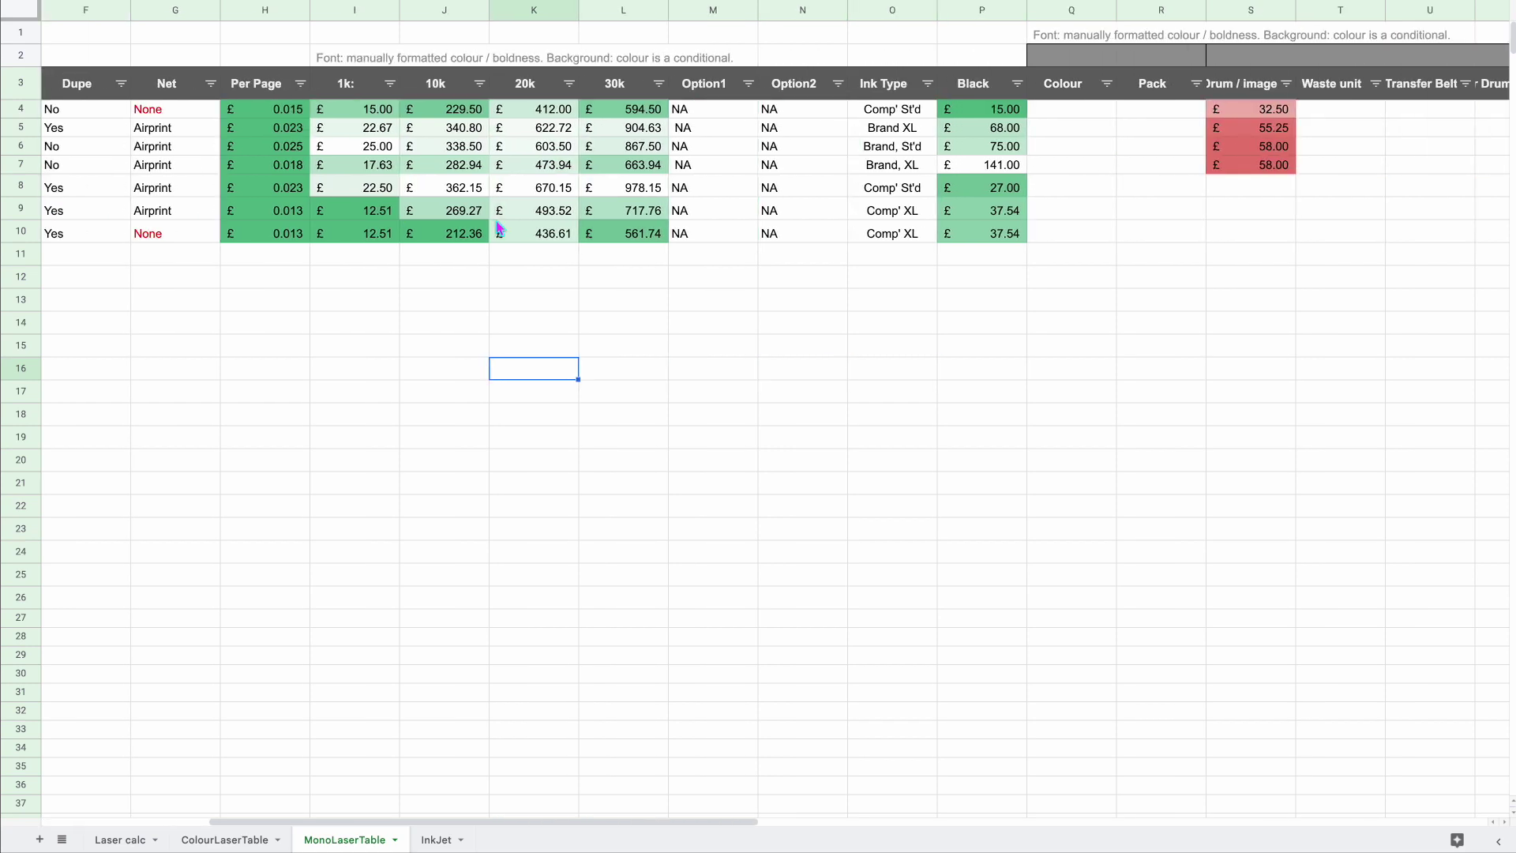
scroll(499, 228, left, 5)
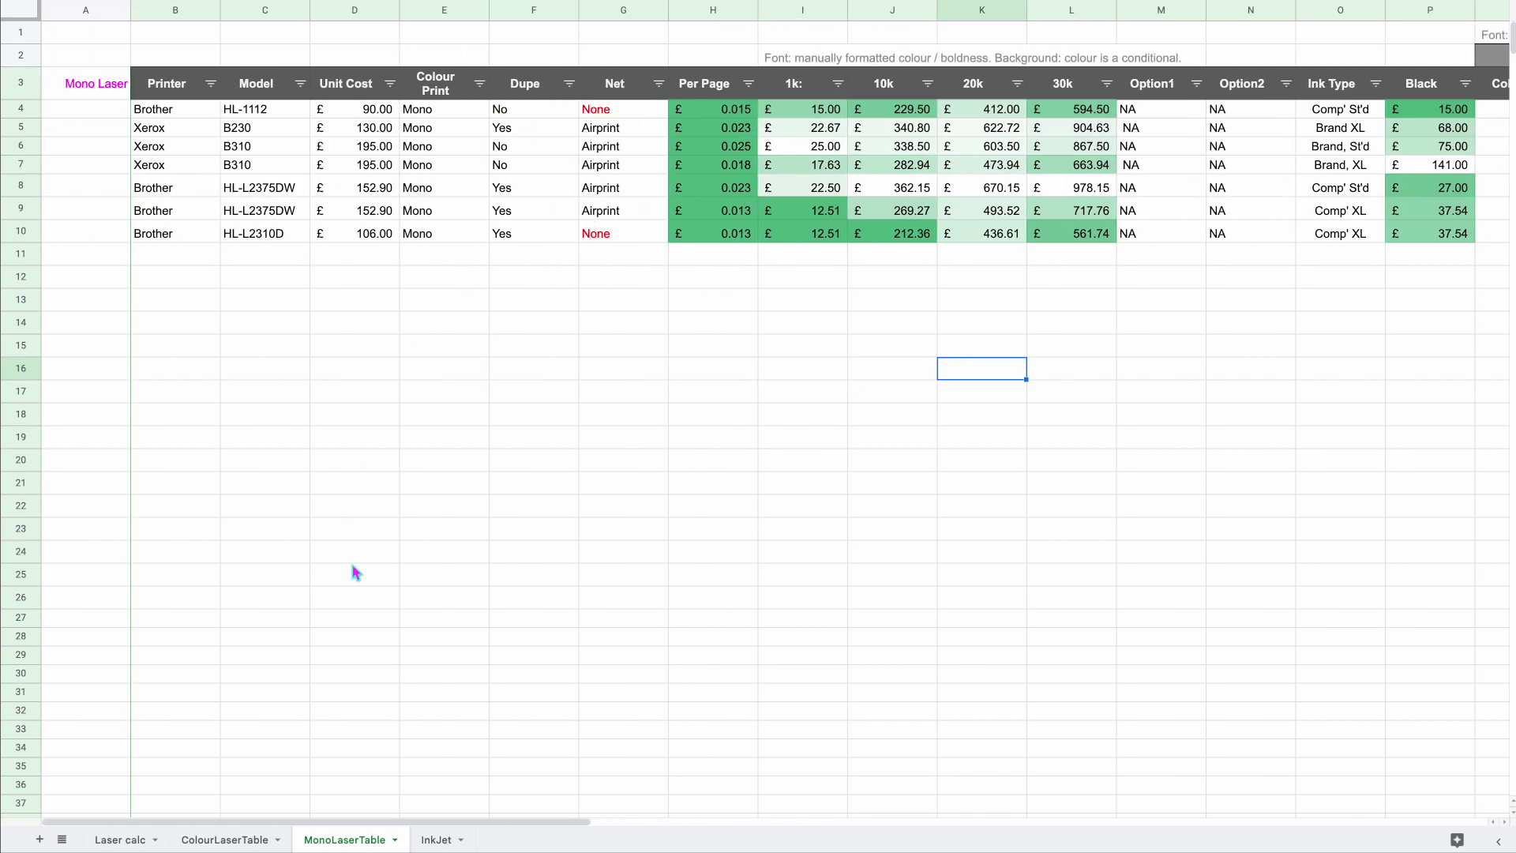
Step: Look over the InkJet sheet's cost calculator, computed lines and comparison table
click(436, 840)
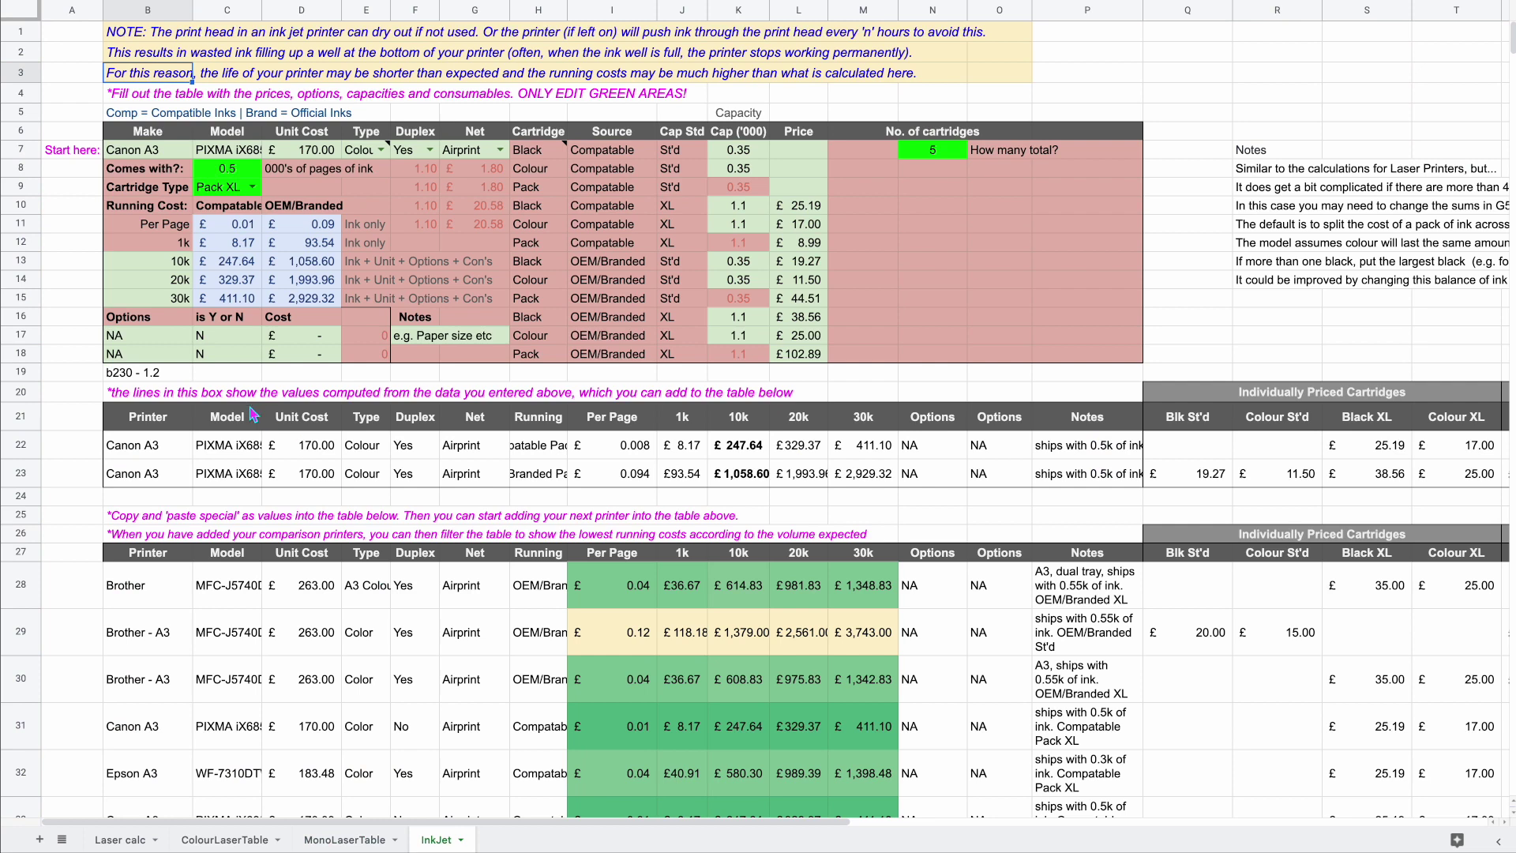
scroll(278, 416, down, 2)
scroll(278, 417, down, 2)
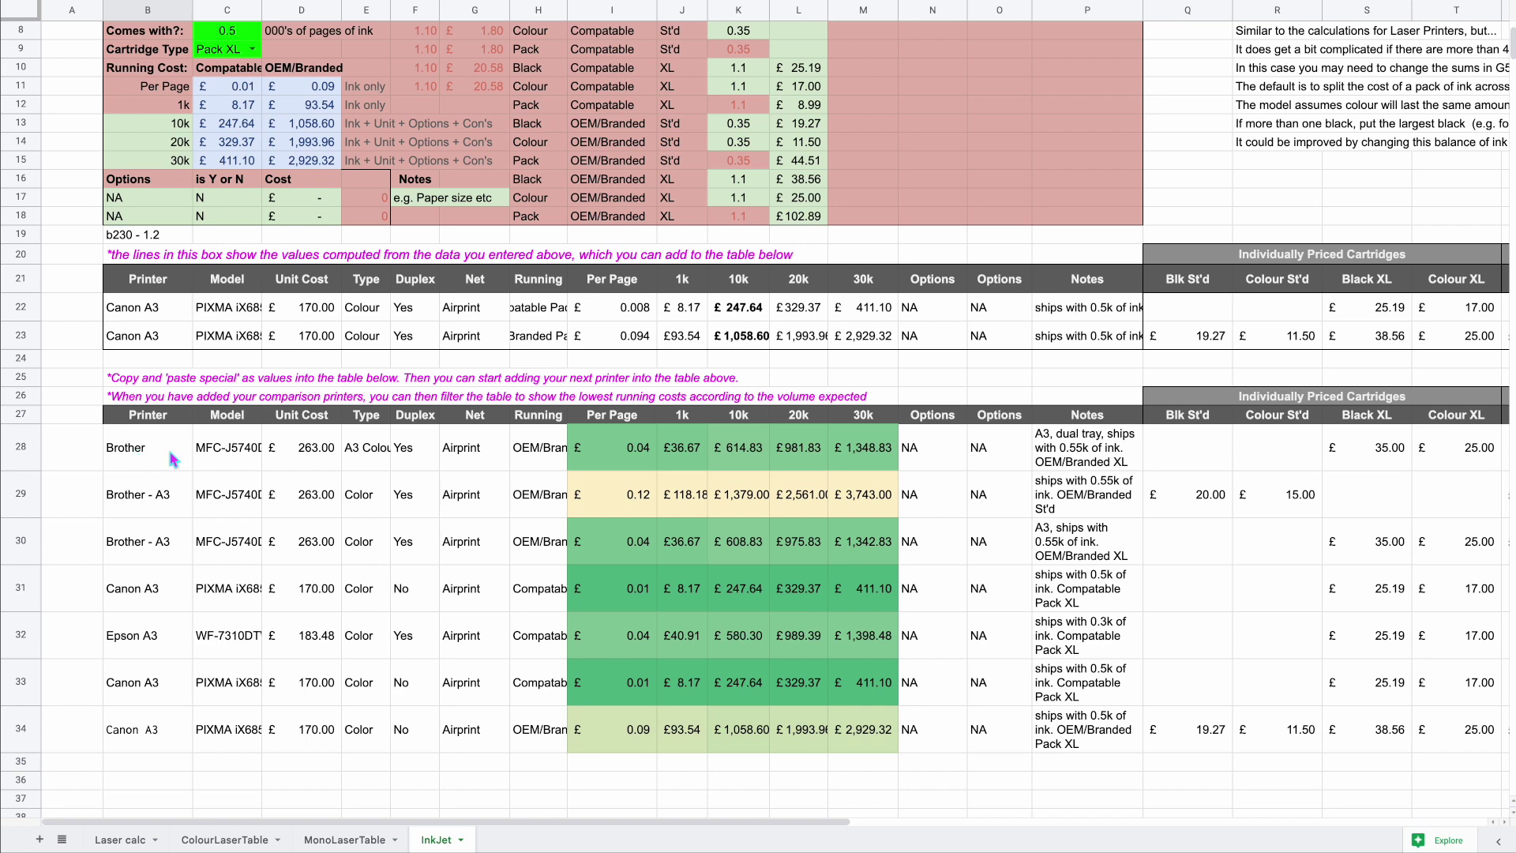
scroll(585, 347, up, 1)
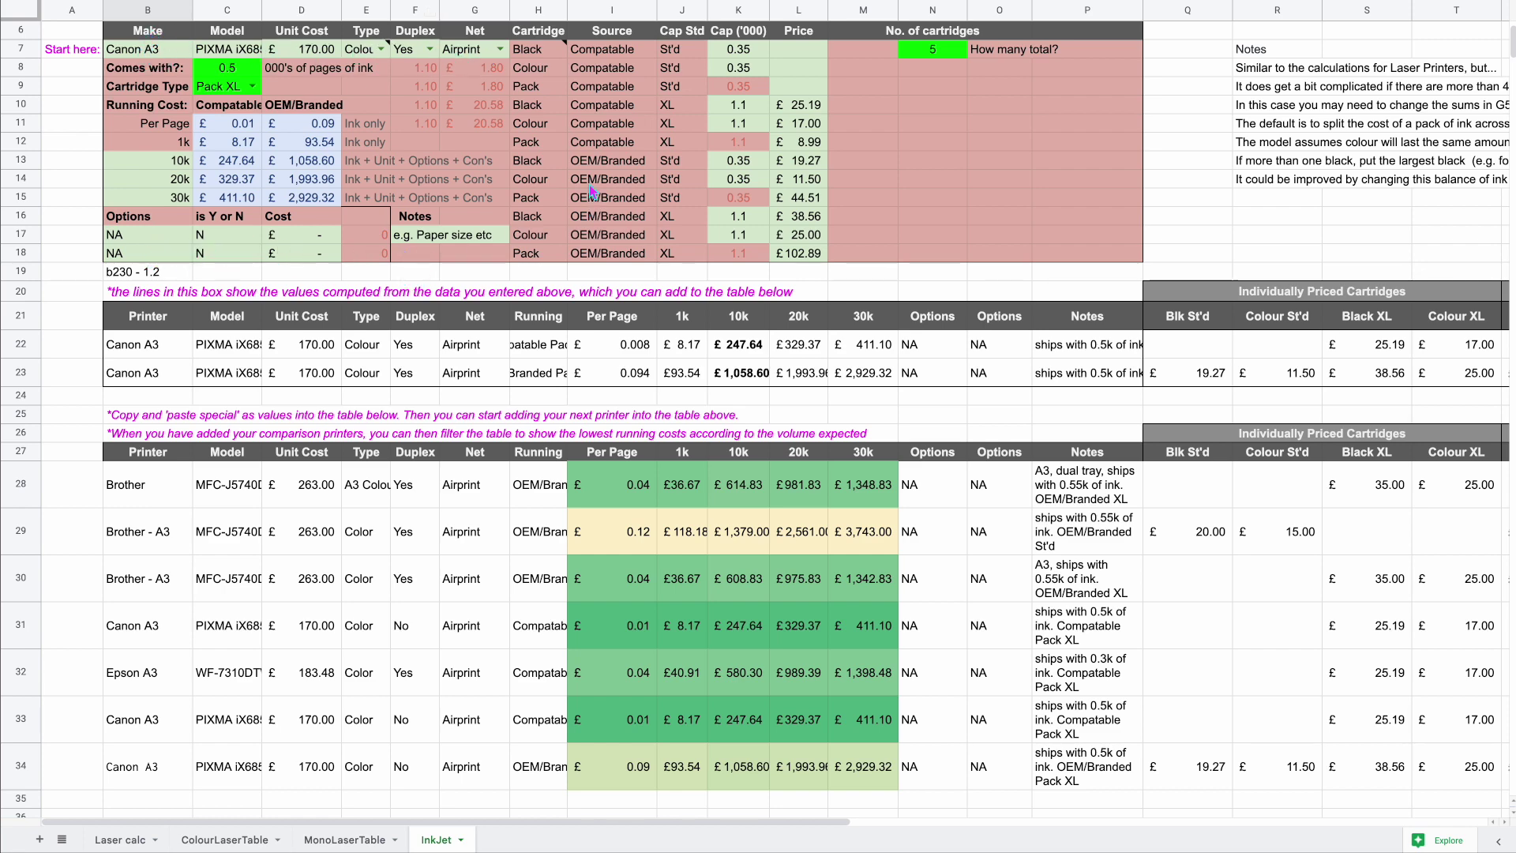
Step: View the InkJet calculator's Cartridge Type choices without changing them, and inspect its running cost, options and notes cells
click(251, 87)
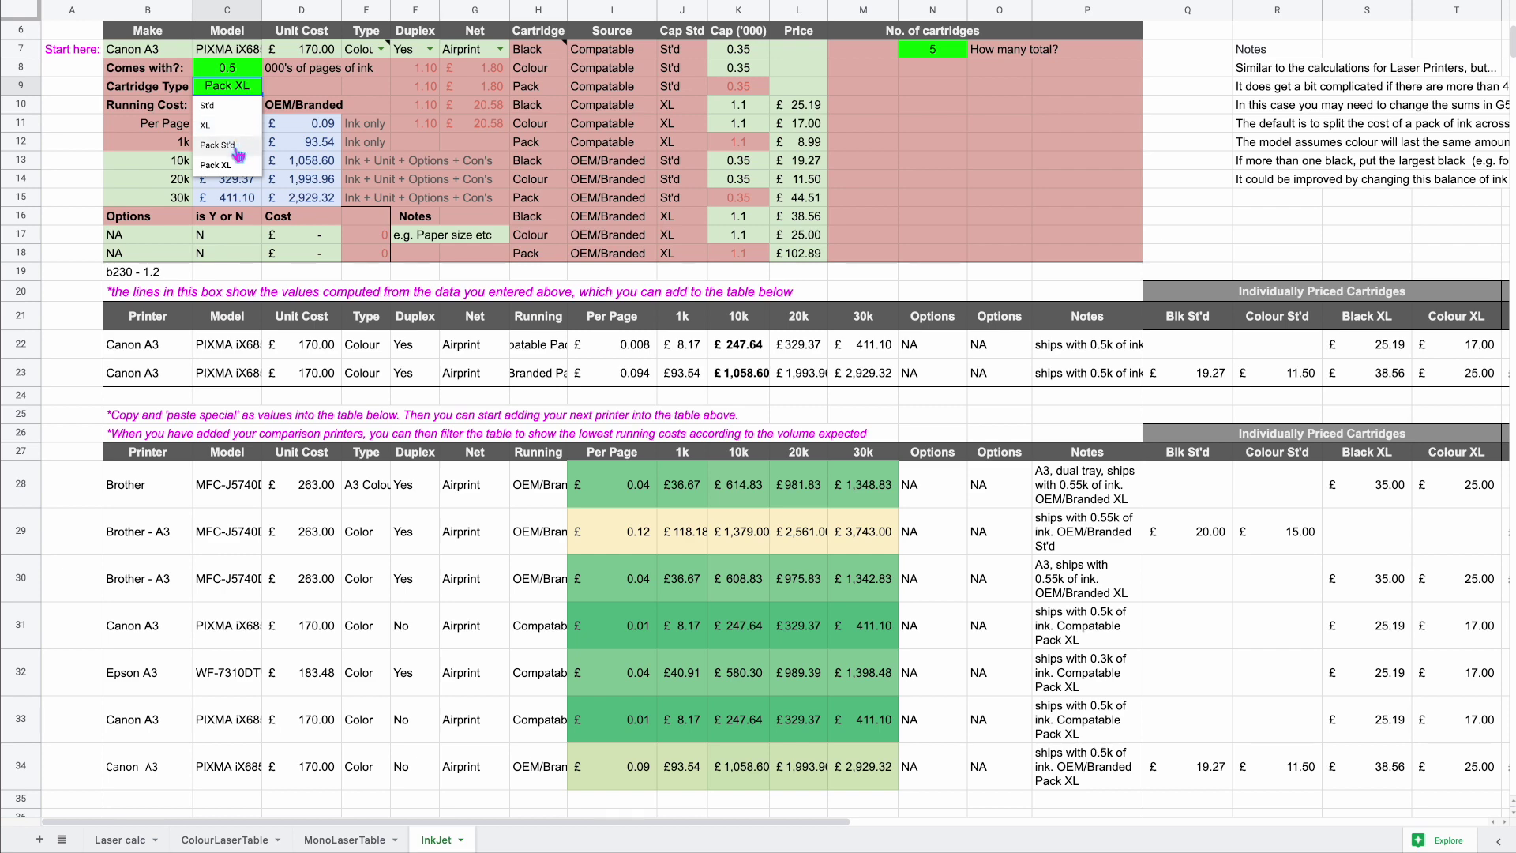
click(286, 148)
drag(241, 130, 297, 198)
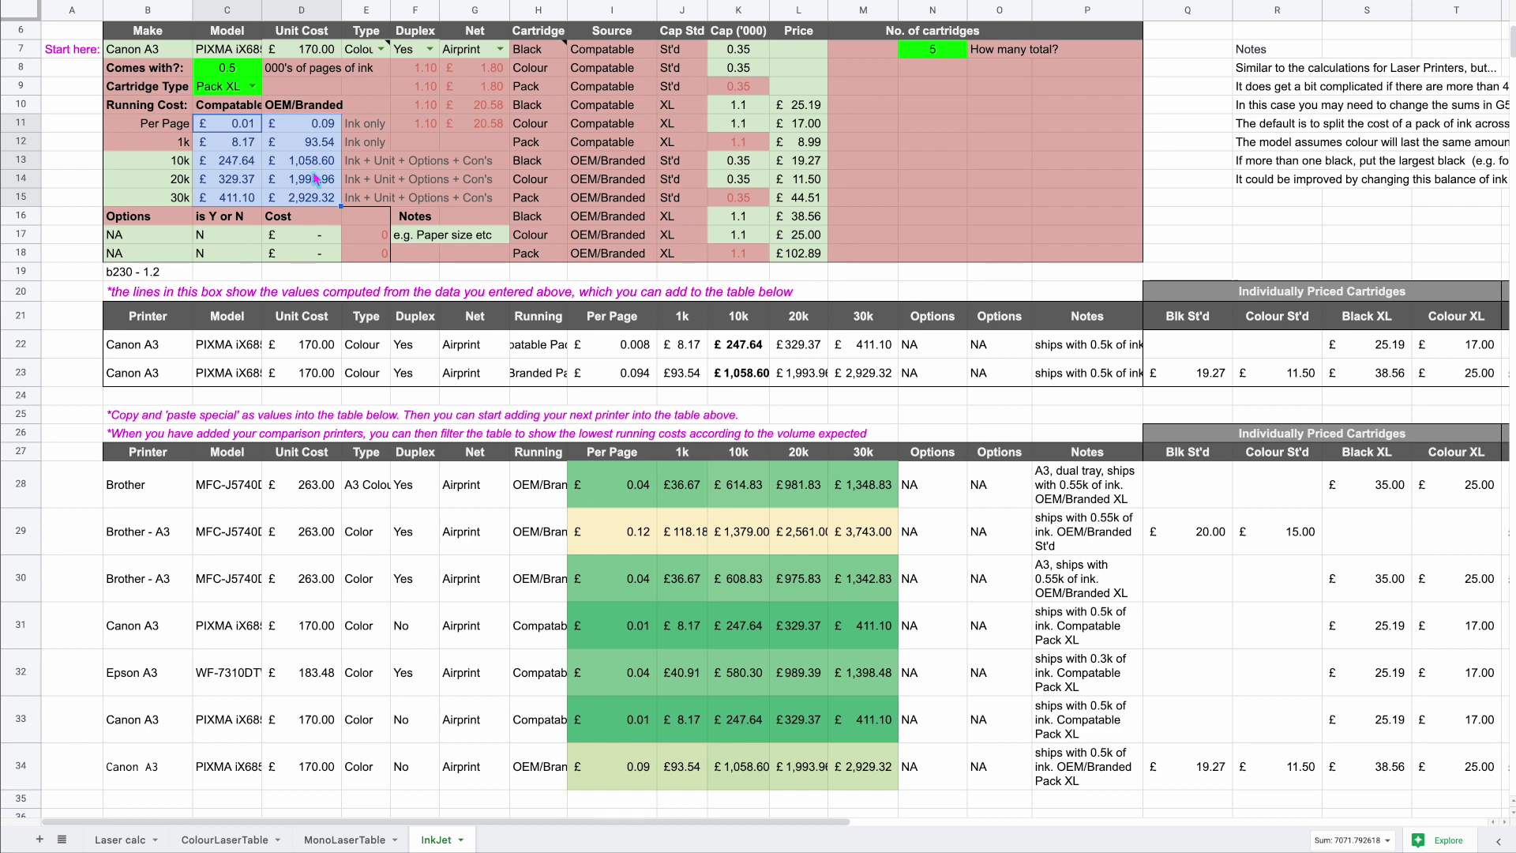
drag(178, 165, 309, 252)
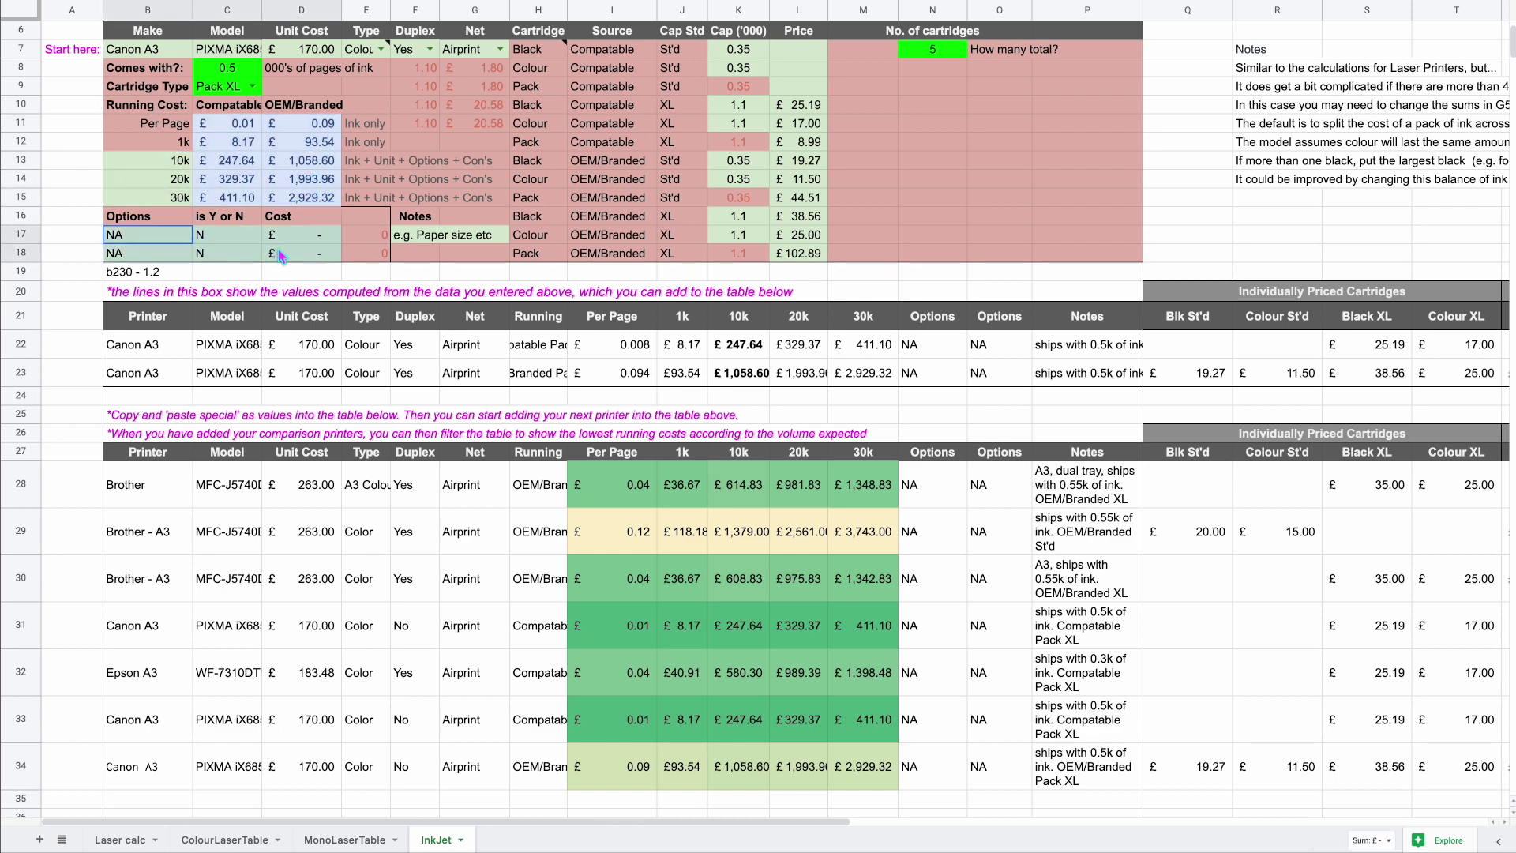
click(443, 235)
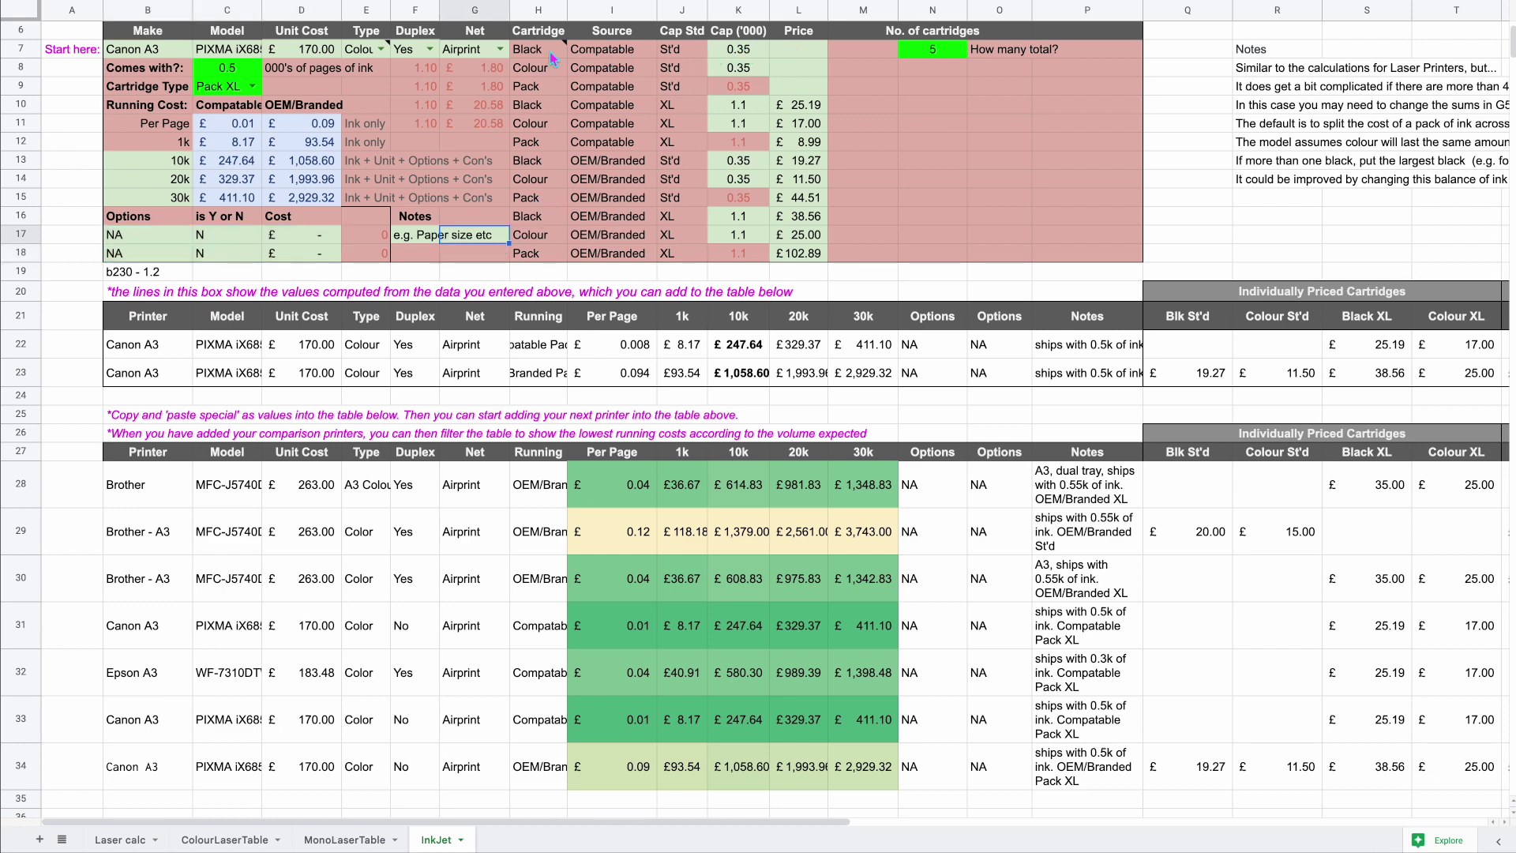
Step: Inspect the compatible standard black cartridge row and the number-of-cartridges cell in the InkJet calculator
mouse_move(530, 55)
click(739, 52)
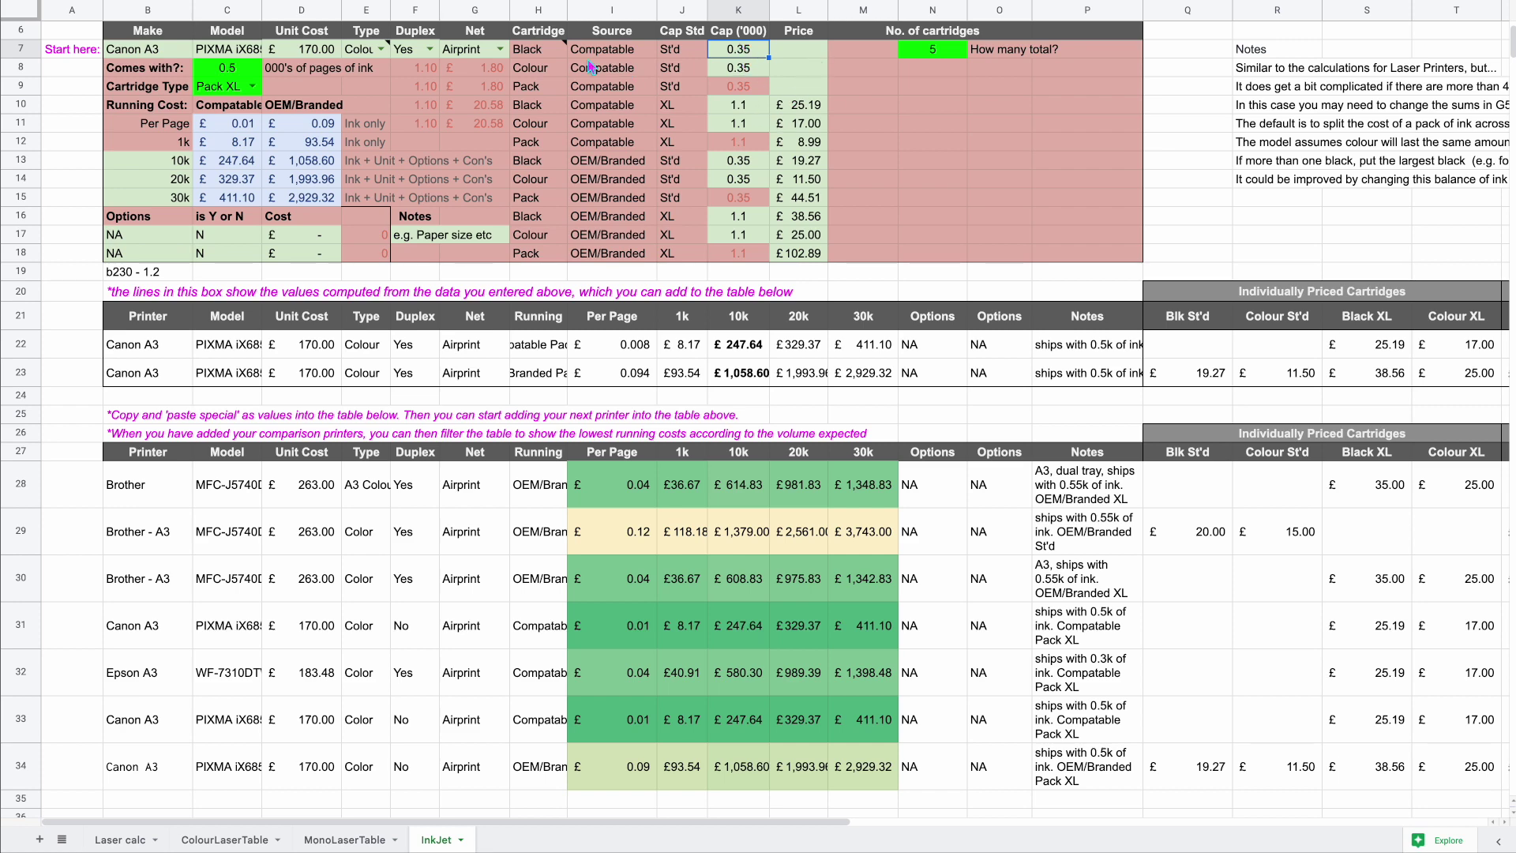
drag(533, 54, 637, 49)
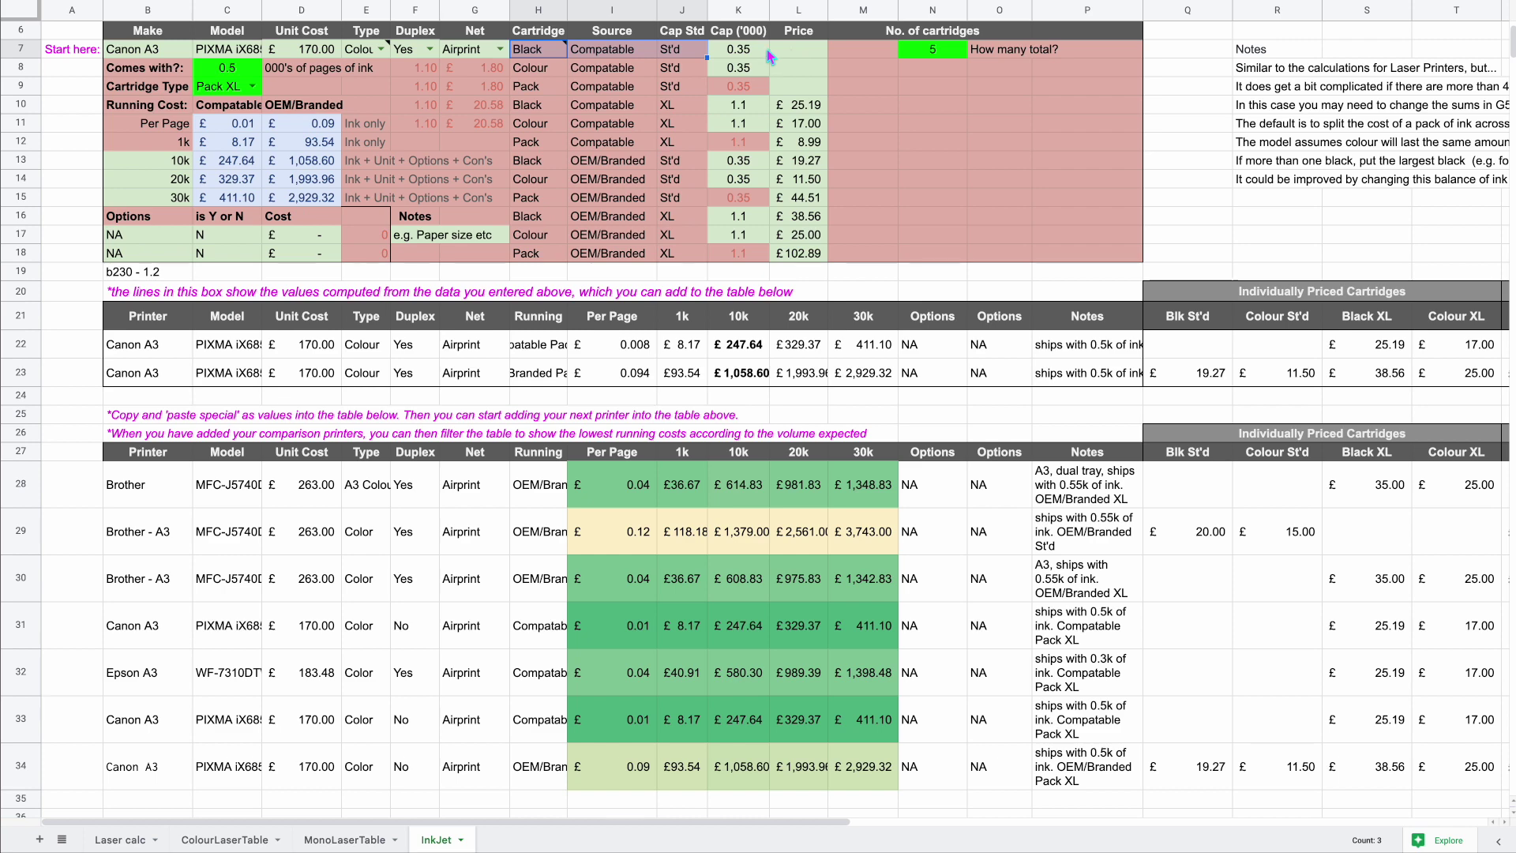
click(946, 54)
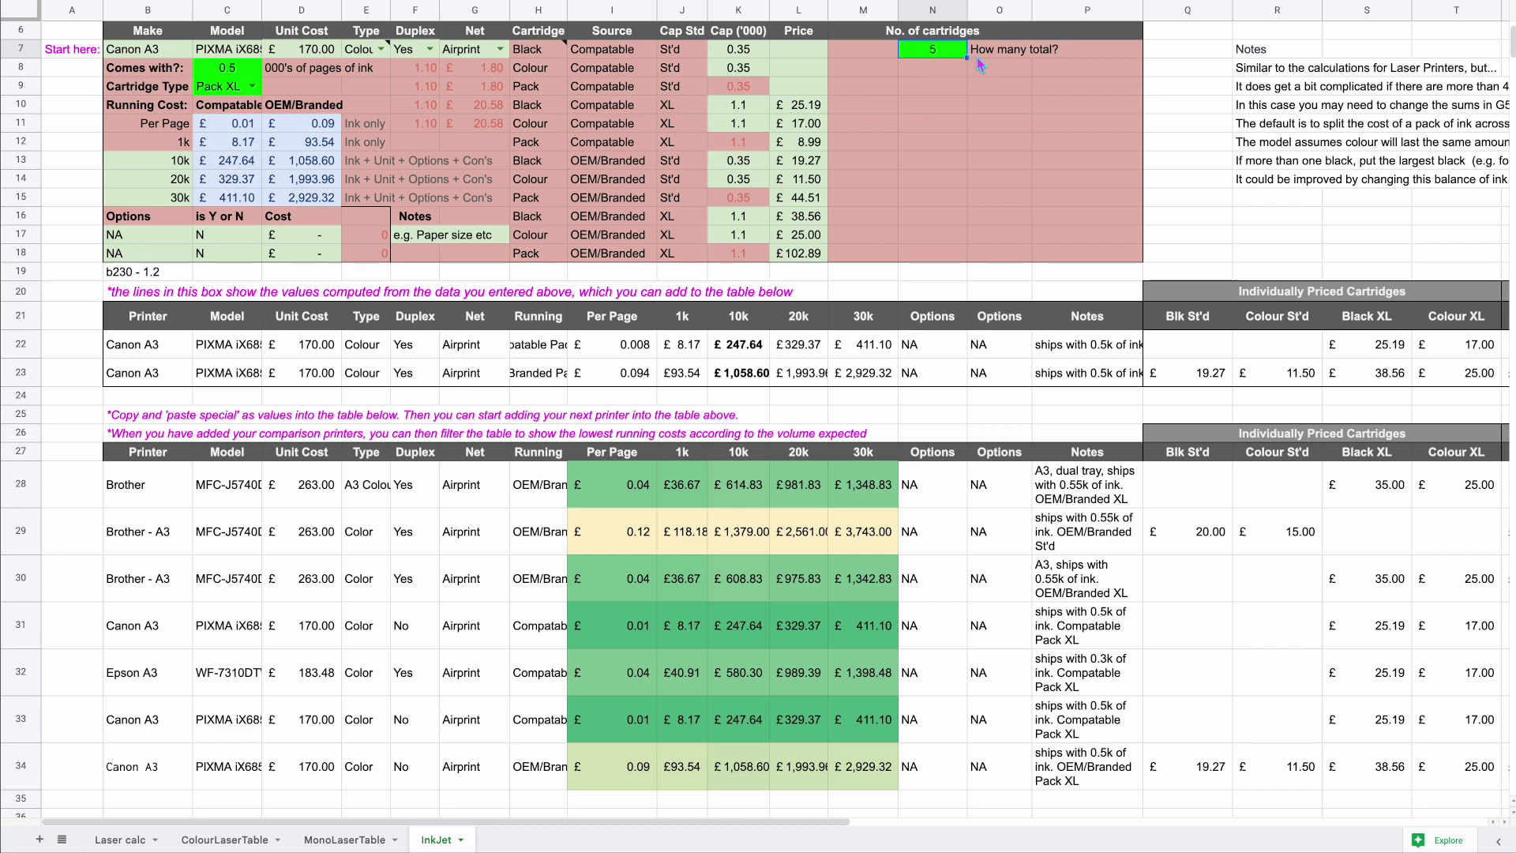
Step: Select the two computed Canon A3 lines in rows 22 and 23, and locate the empty space below the inkjet comparison table
click(21, 345)
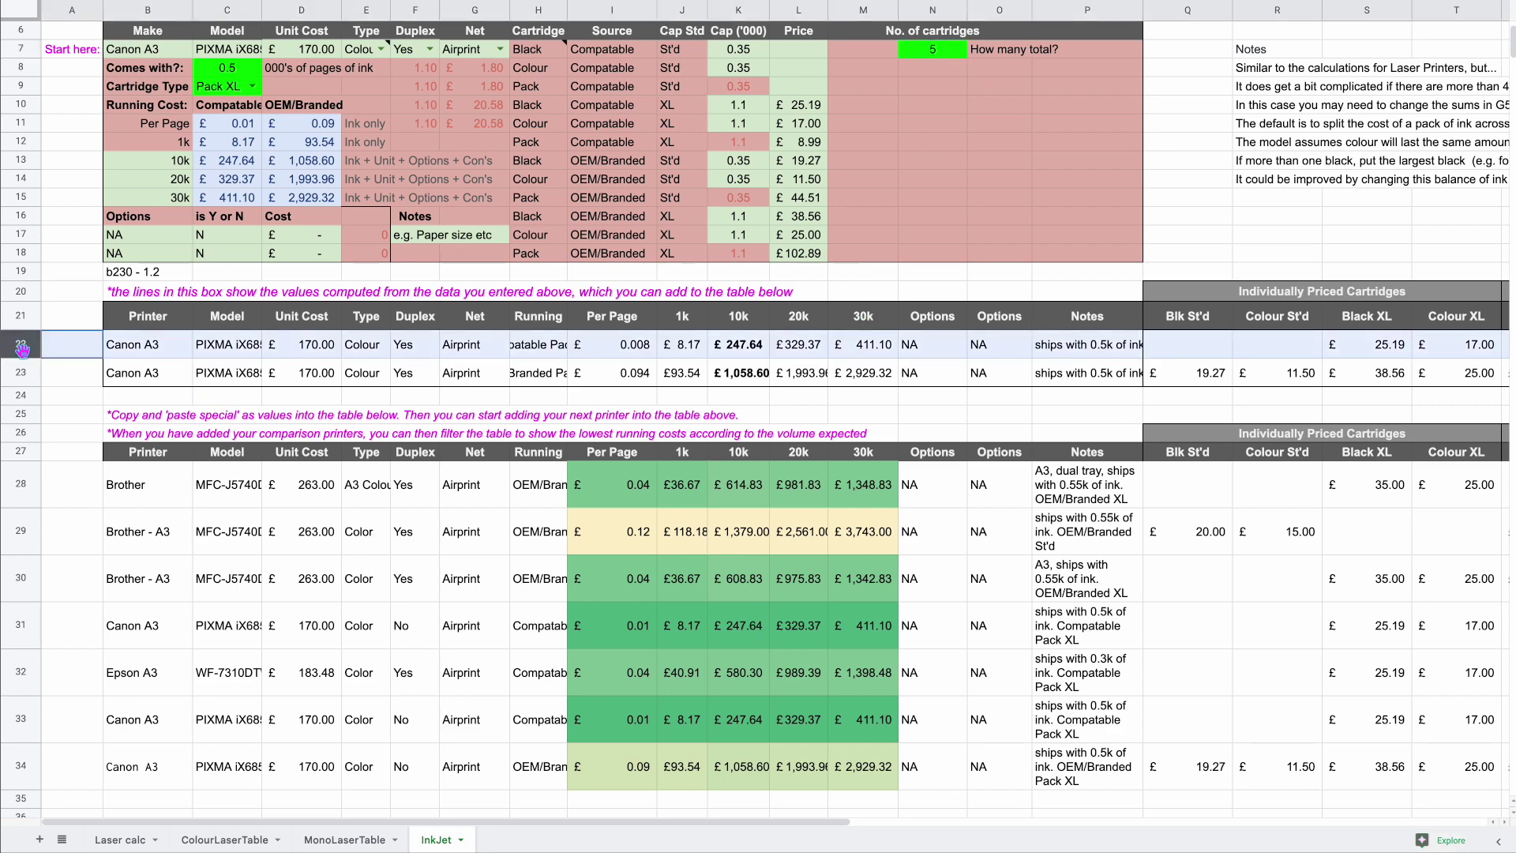
shift+click(21, 372)
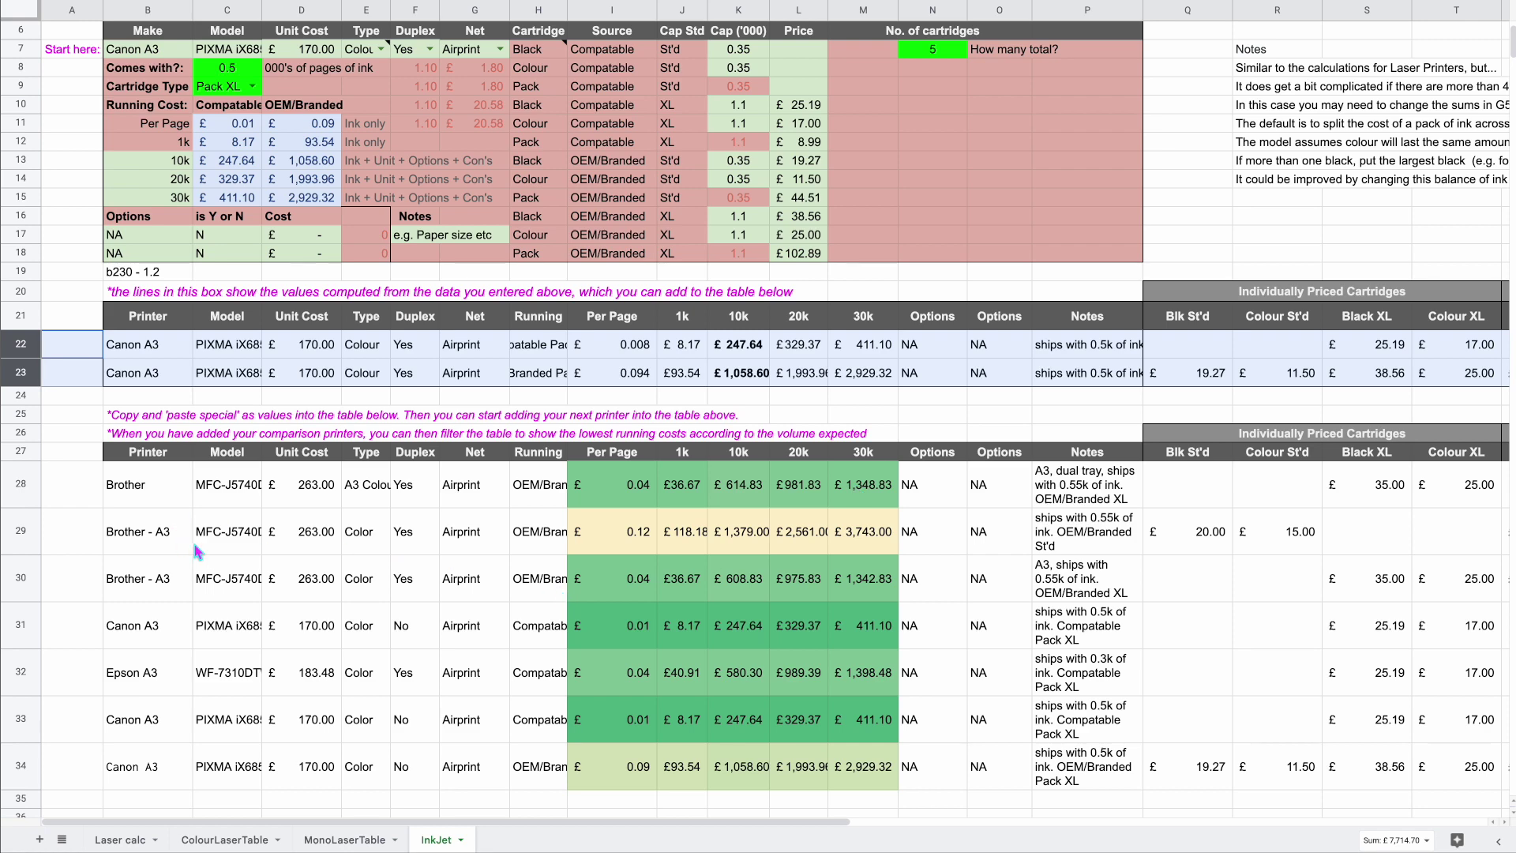
scroll(192, 538, down, 2)
click(155, 706)
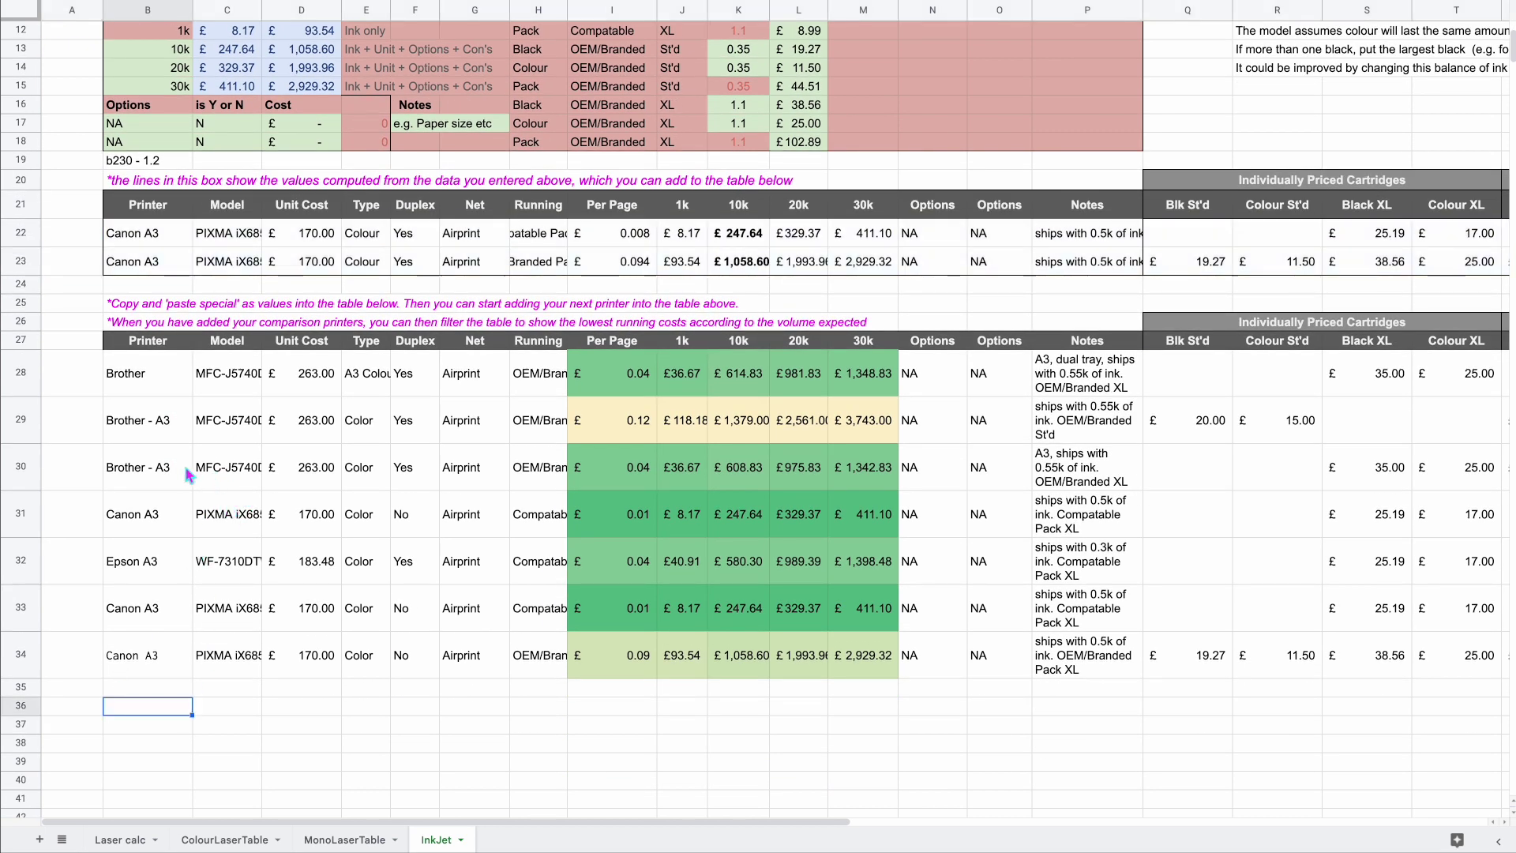
Step: Examine the inkjet comparison entries in rows 28 to 34 from Printer through the 30k cost, and check the calculator above
scroll(190, 475, up, 4)
scroll(308, 577, down, 3)
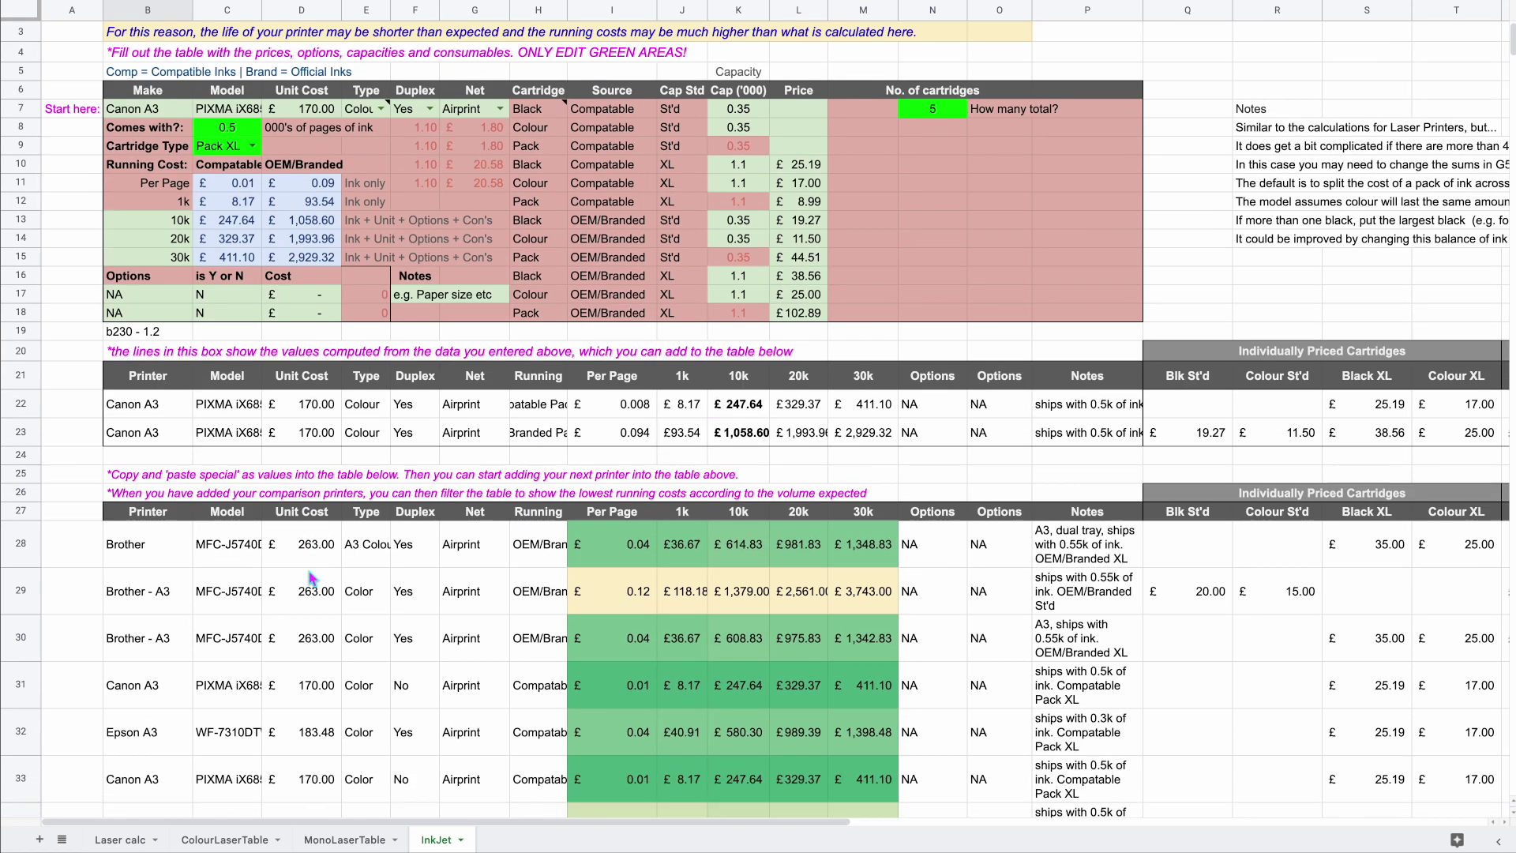
drag(139, 452, 876, 738)
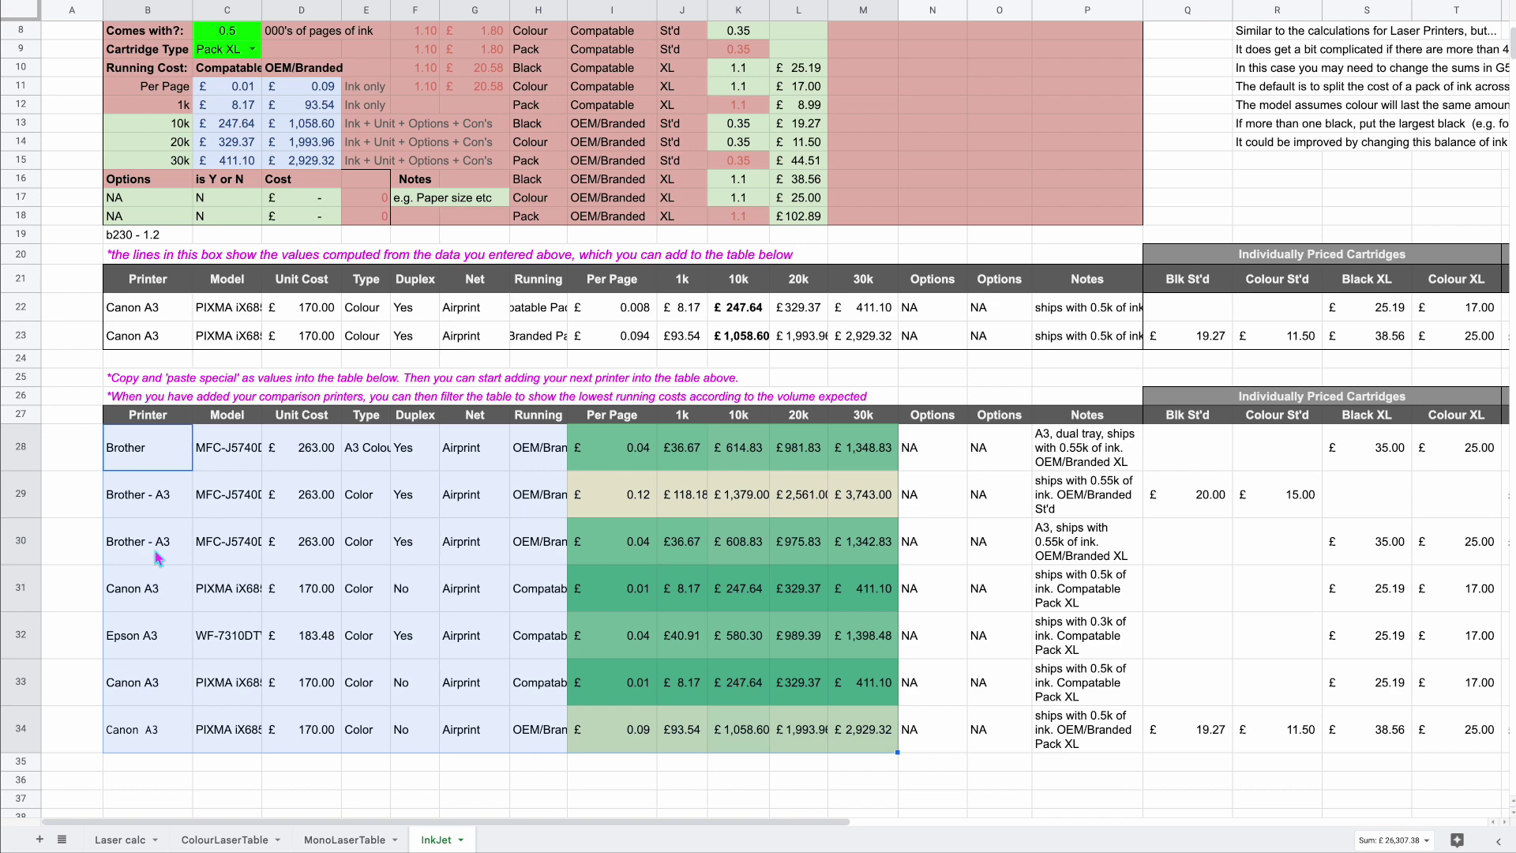
scroll(157, 557, up, 3)
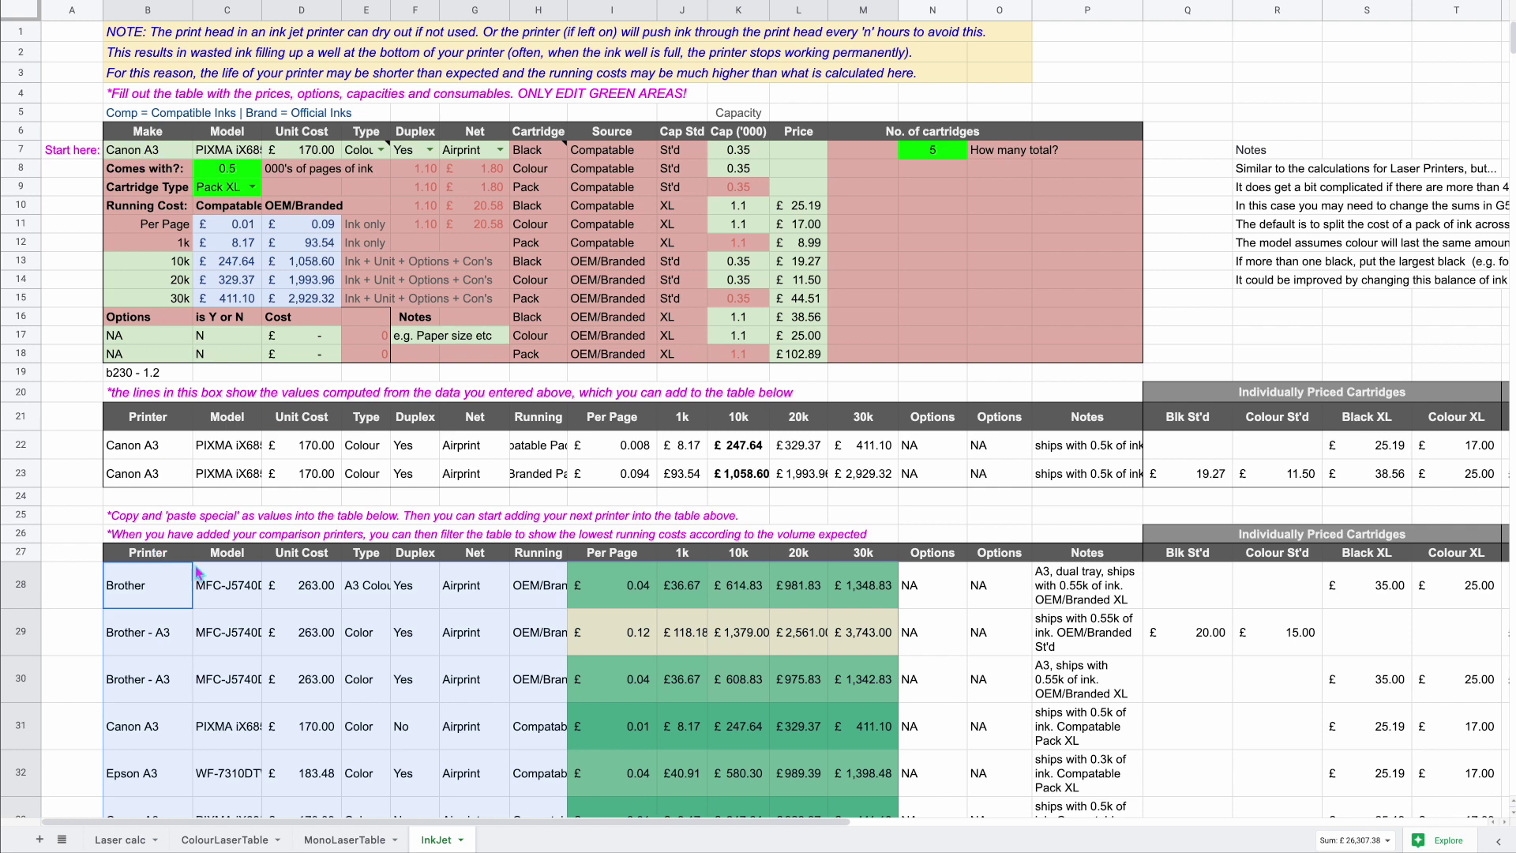
scroll(171, 323, down, 1)
scroll(171, 323, right, 1)
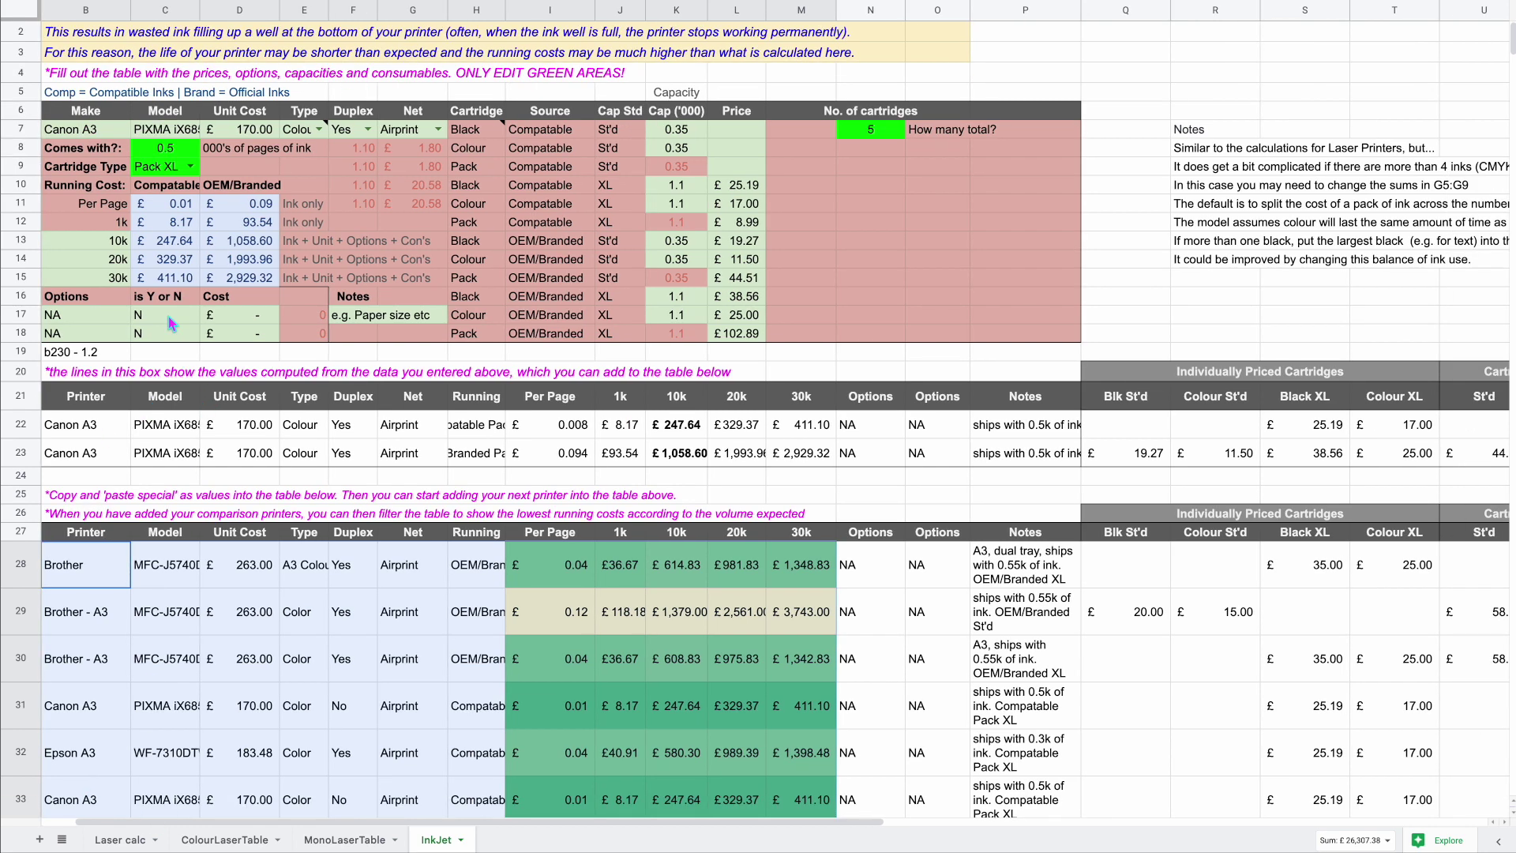
Step: Inspect the editable 10k, 20k and 30k page volume cells in the InkJet running cost section
click(111, 259)
click(109, 283)
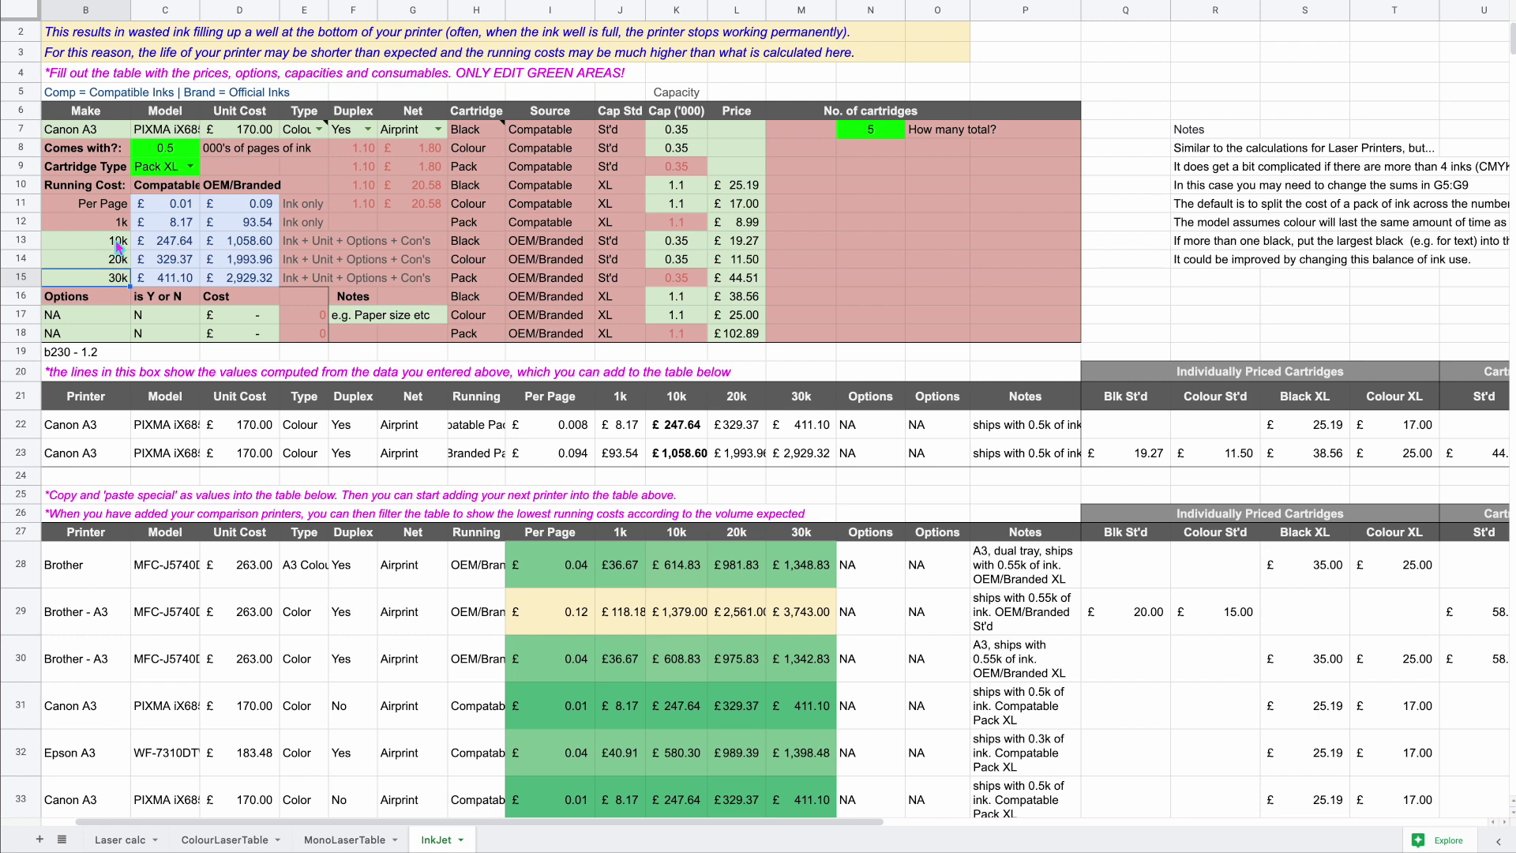
click(112, 262)
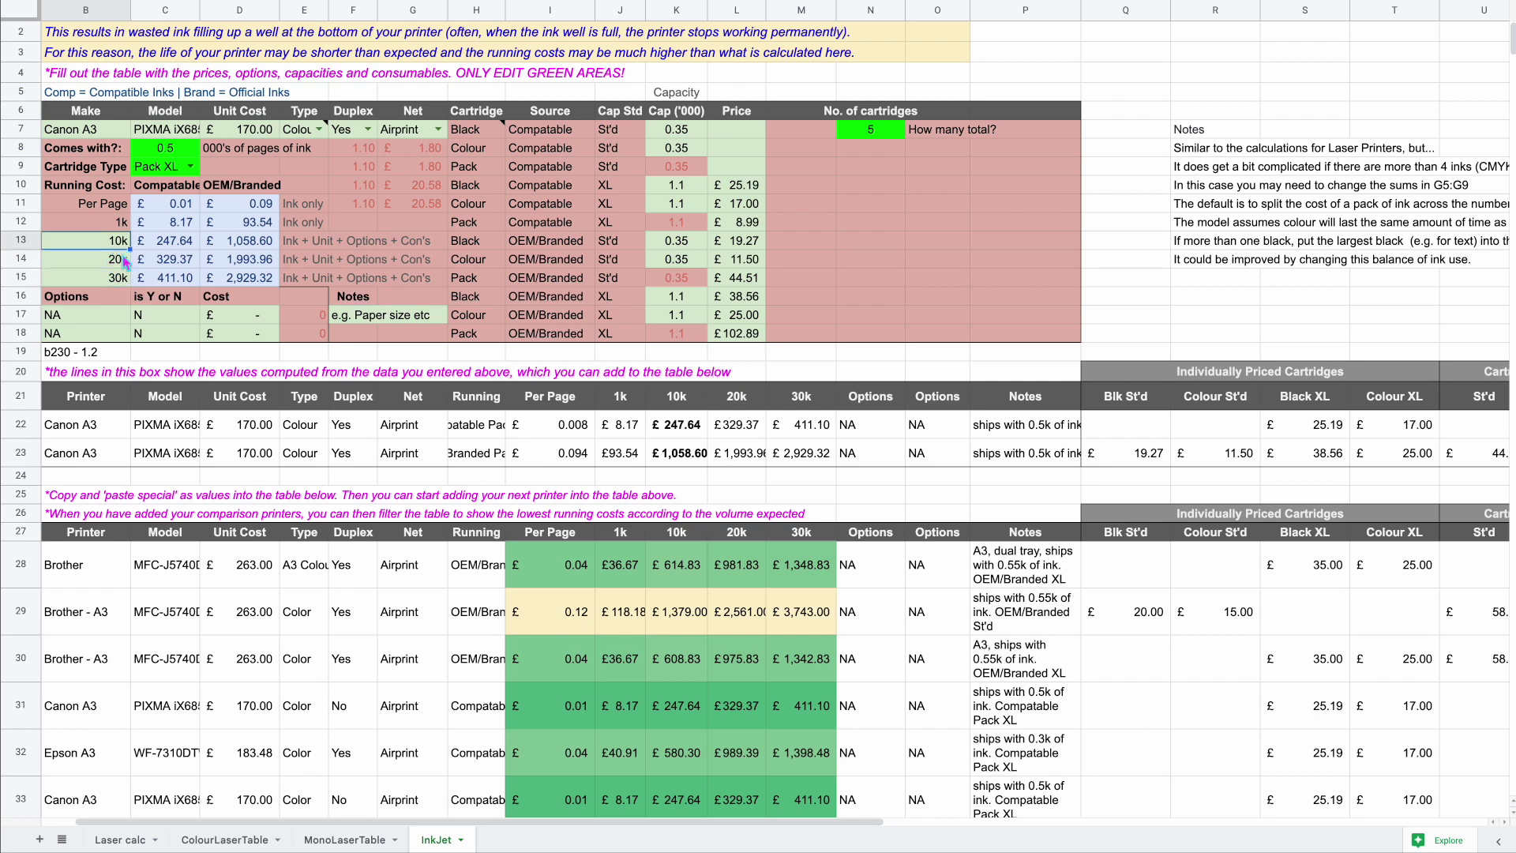
click(122, 284)
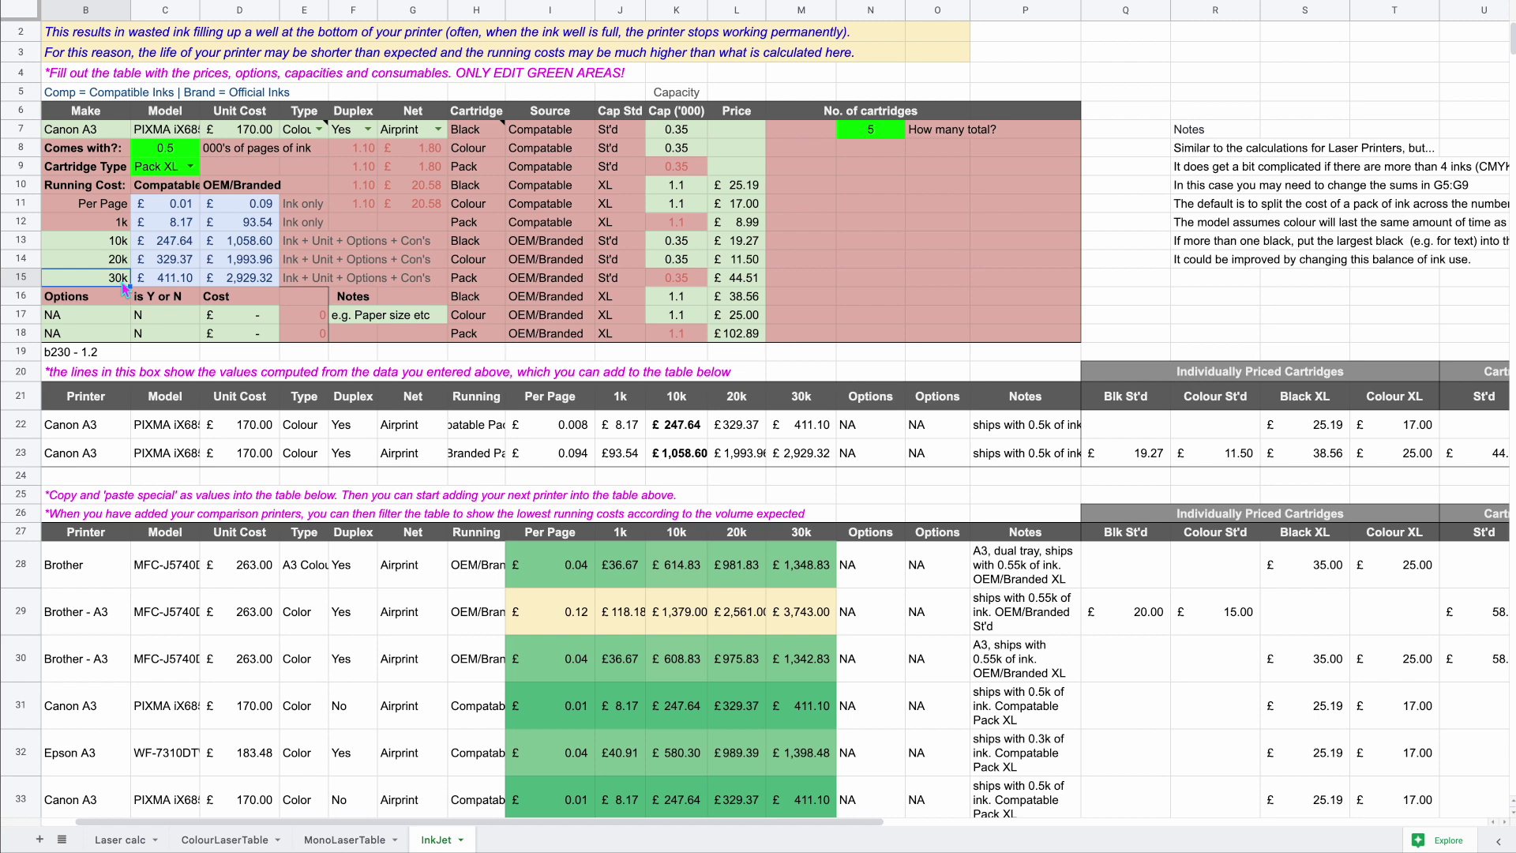
scroll(124, 286, down, 1)
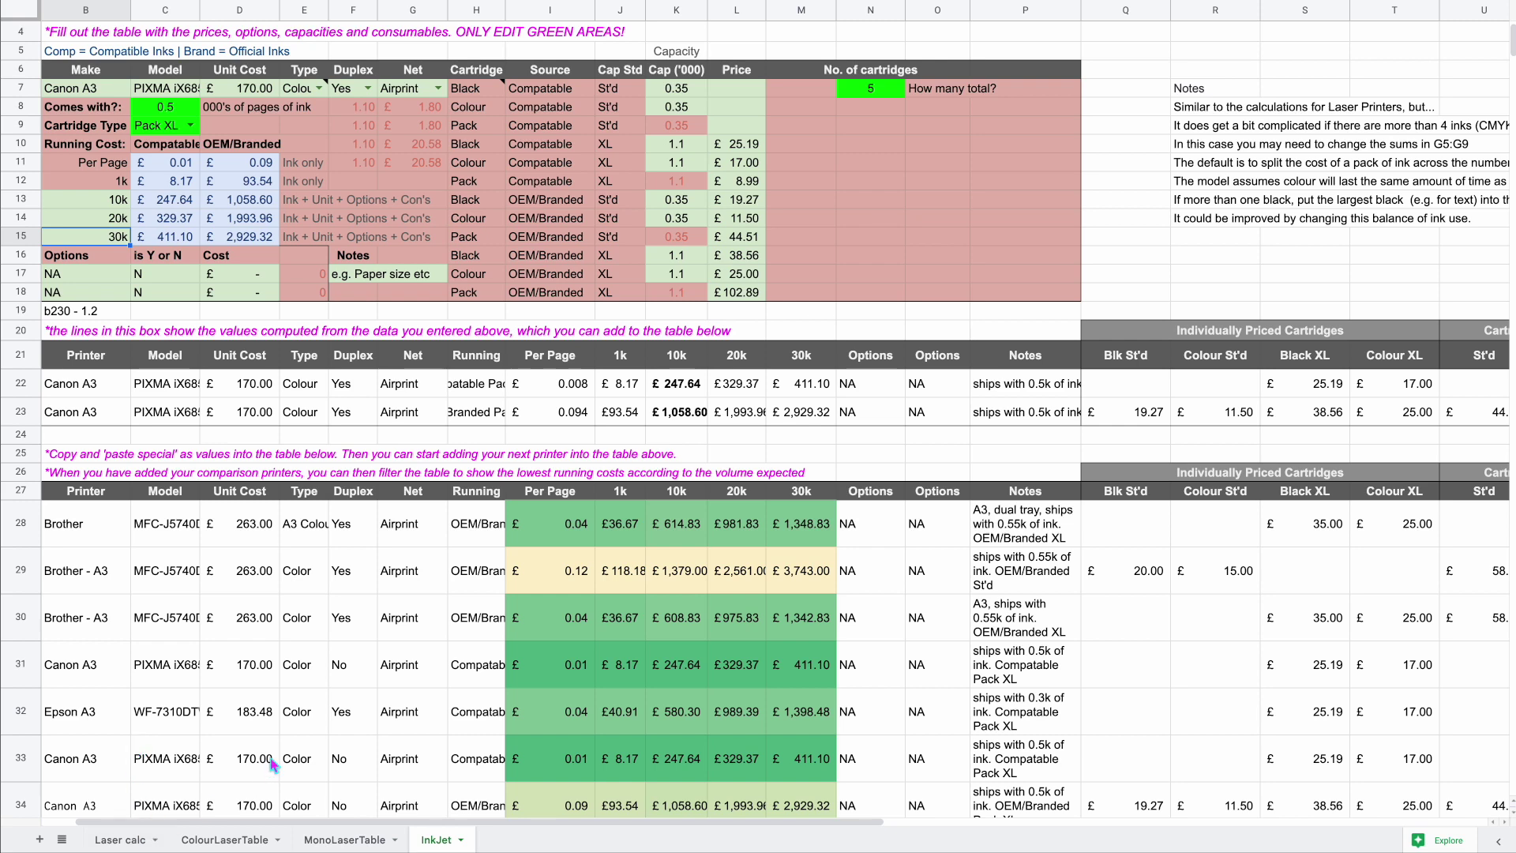
scroll(276, 770, left, 2)
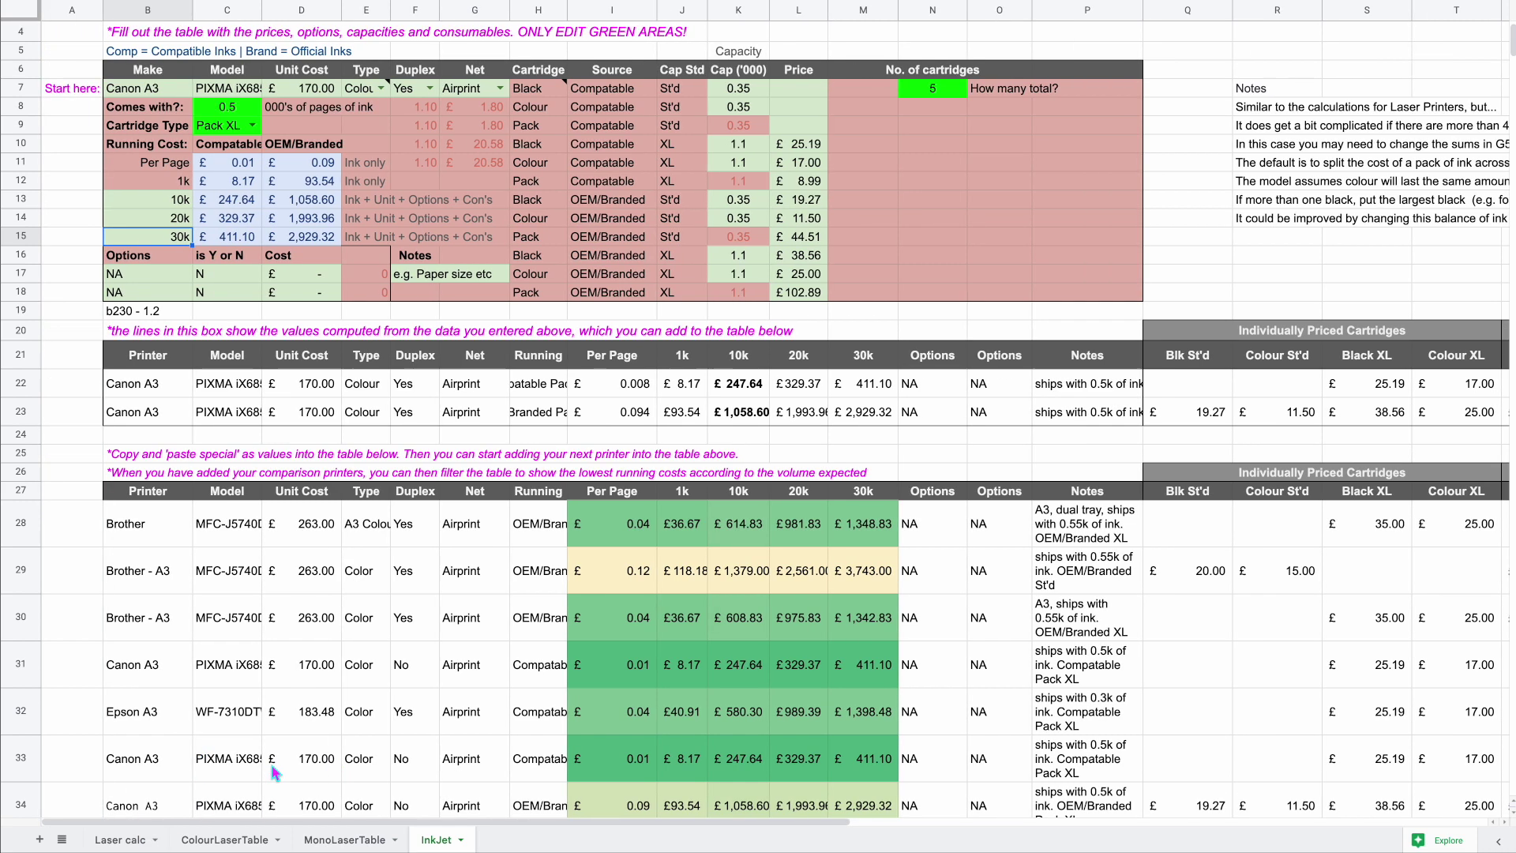
Step: Highlight the 10k, 20k and 30k column headings in ColourLaserTable
click(229, 841)
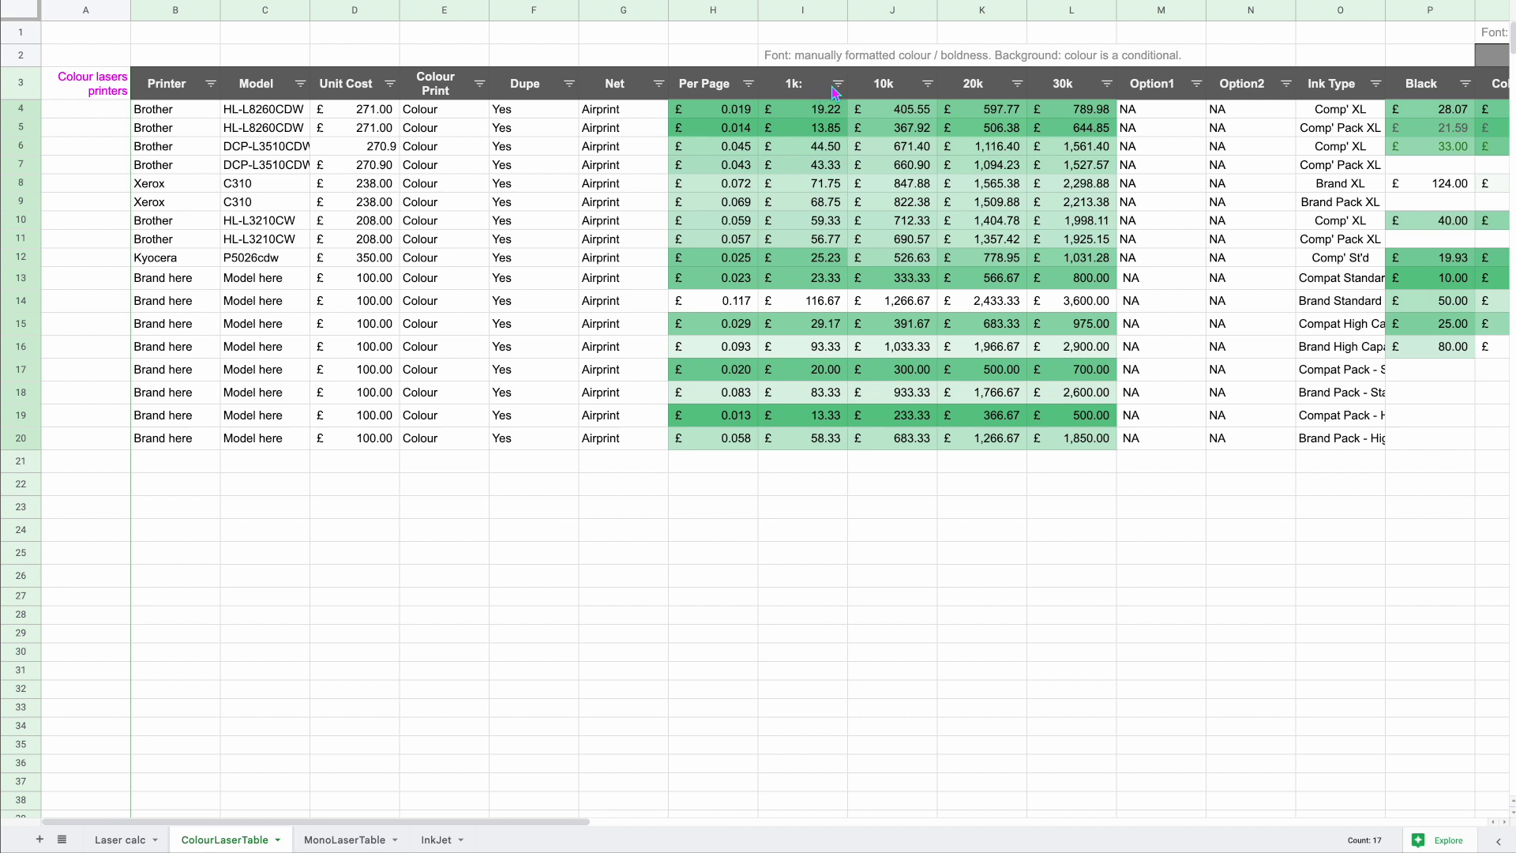
click(888, 93)
drag(887, 94, 1070, 89)
click(1070, 88)
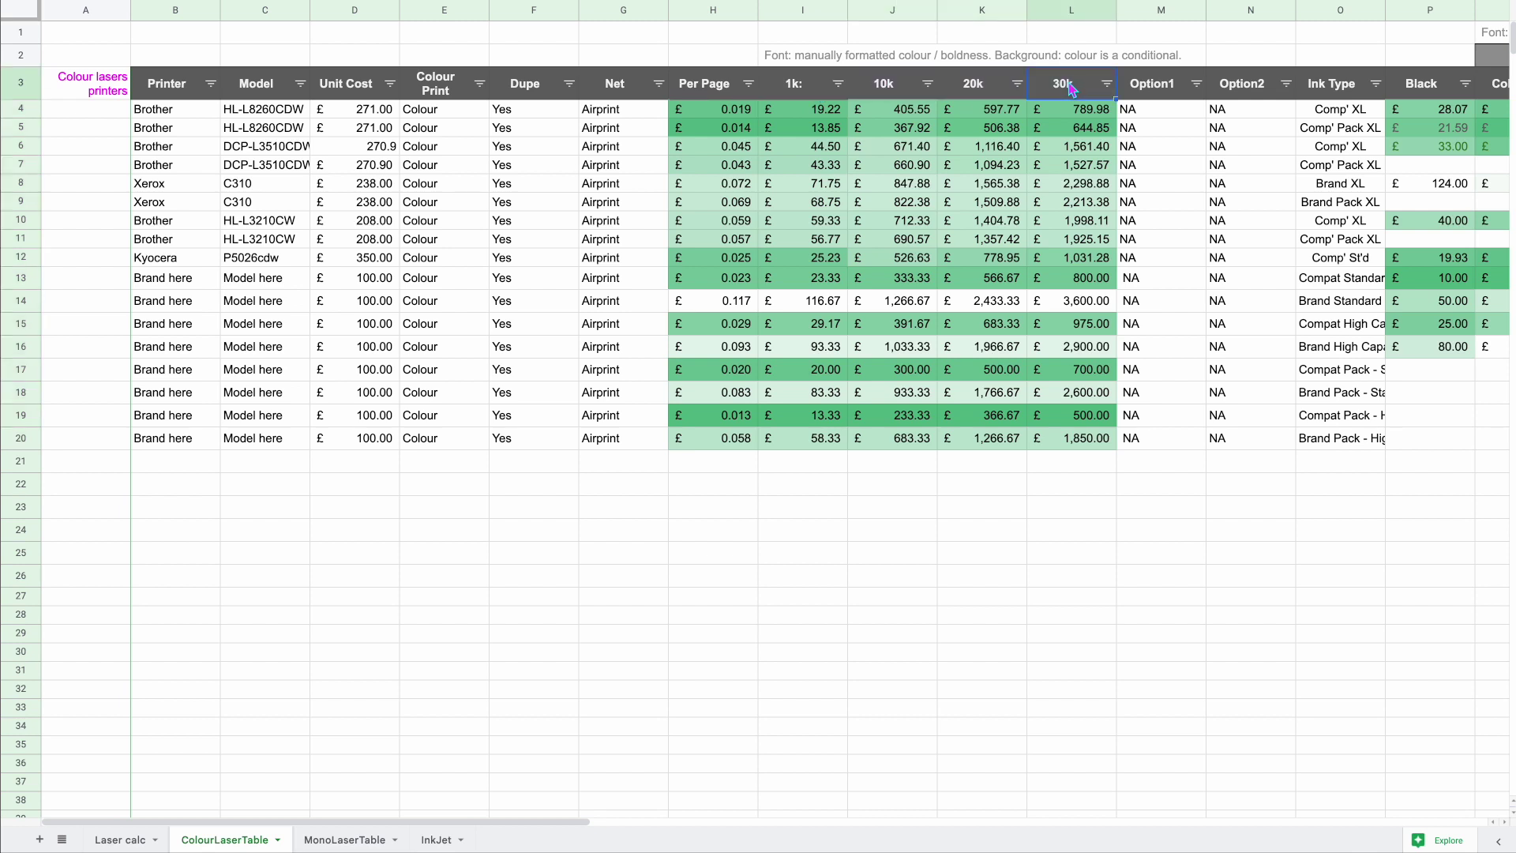
click(903, 91)
shift+click(1062, 93)
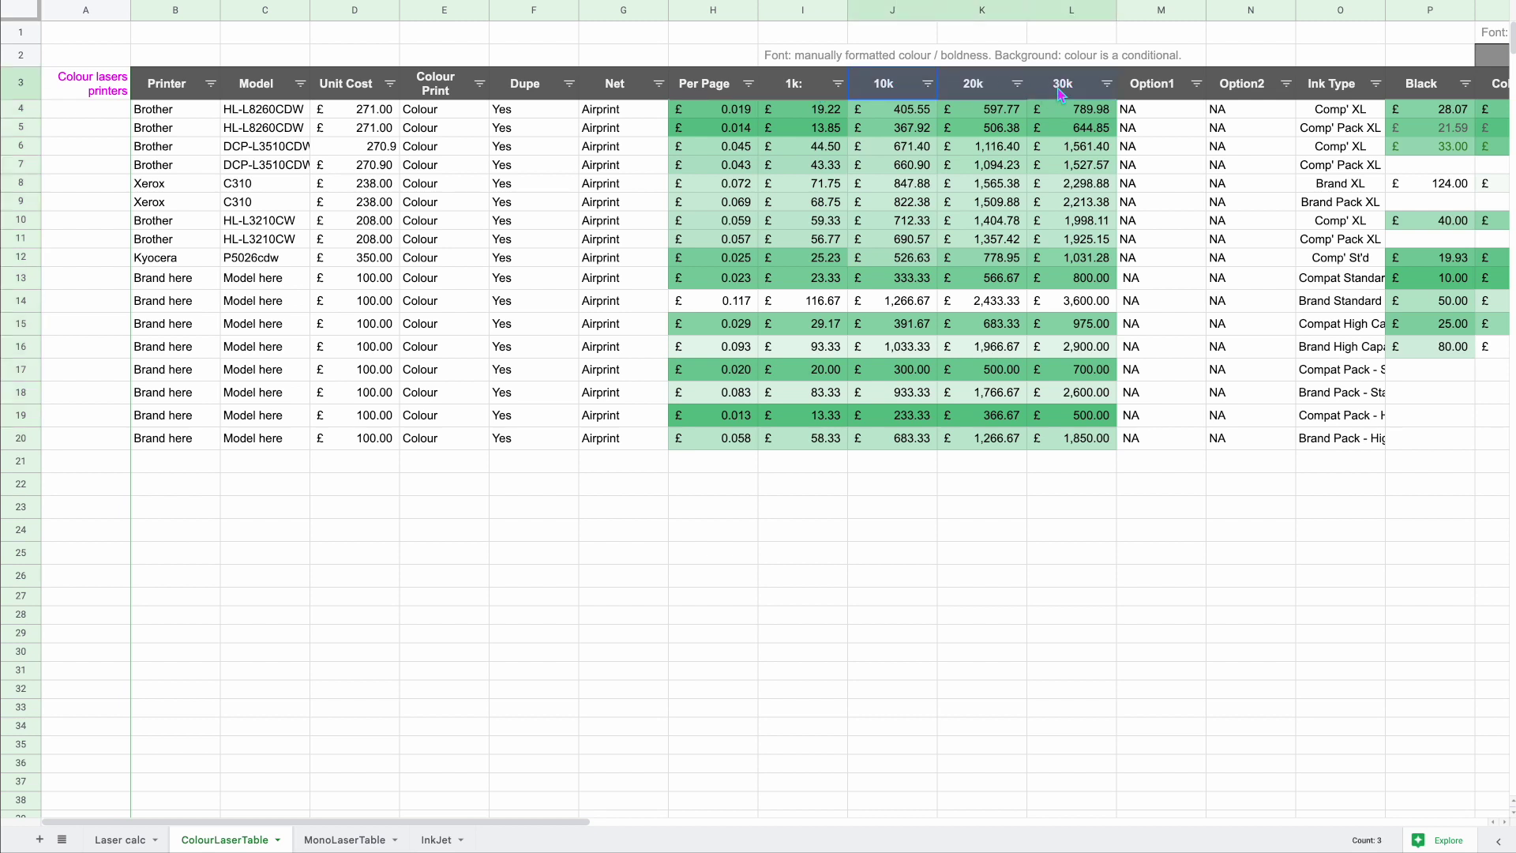
Step: Check the note on the Laser calc page volume cells D37:D39 and compare them with the ColourLaserTable headings
click(120, 840)
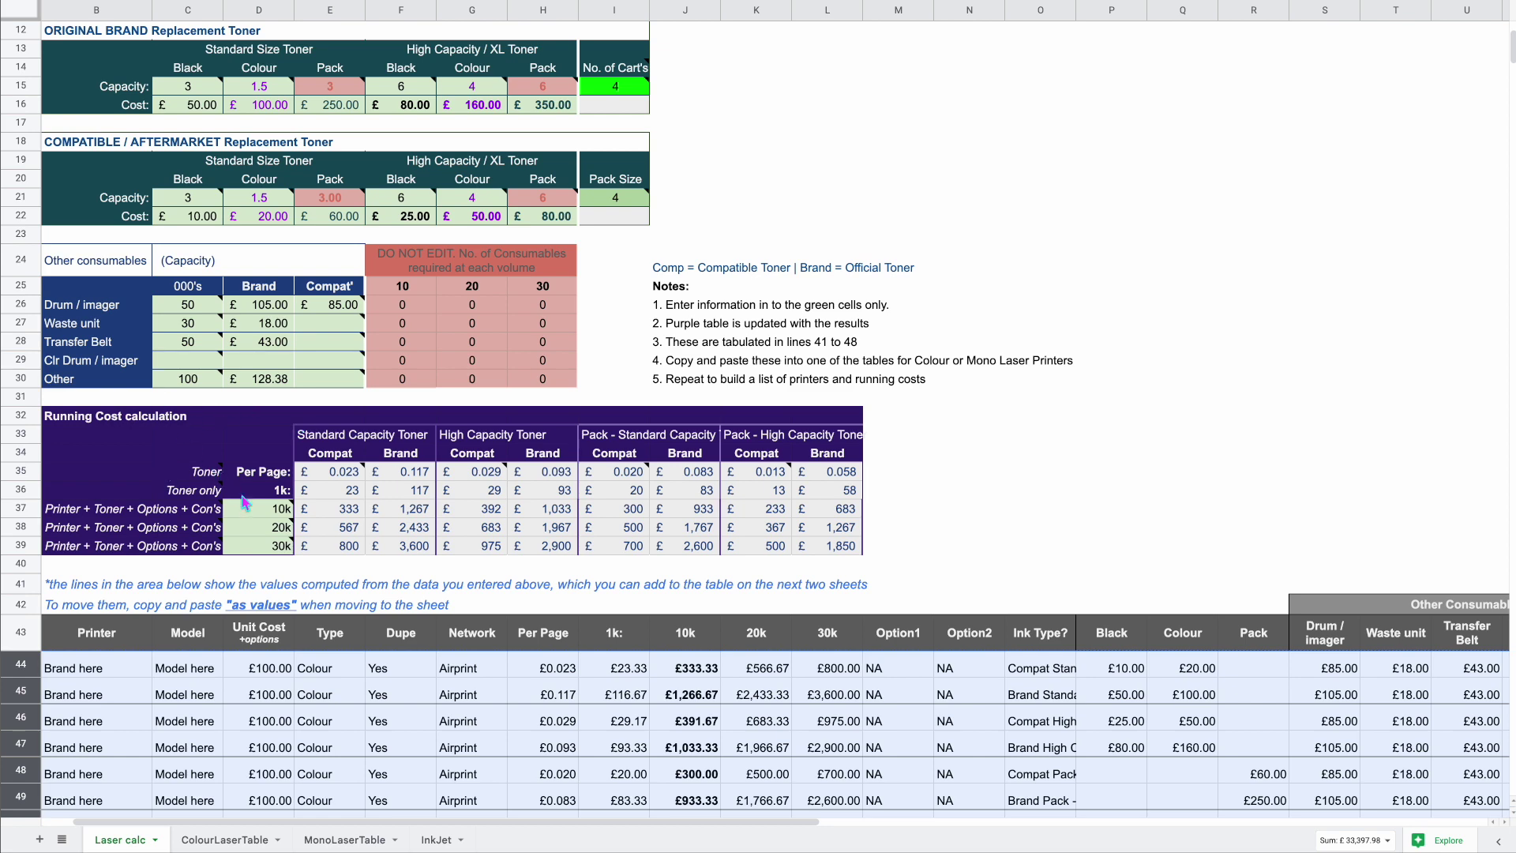
shift+click(261, 552)
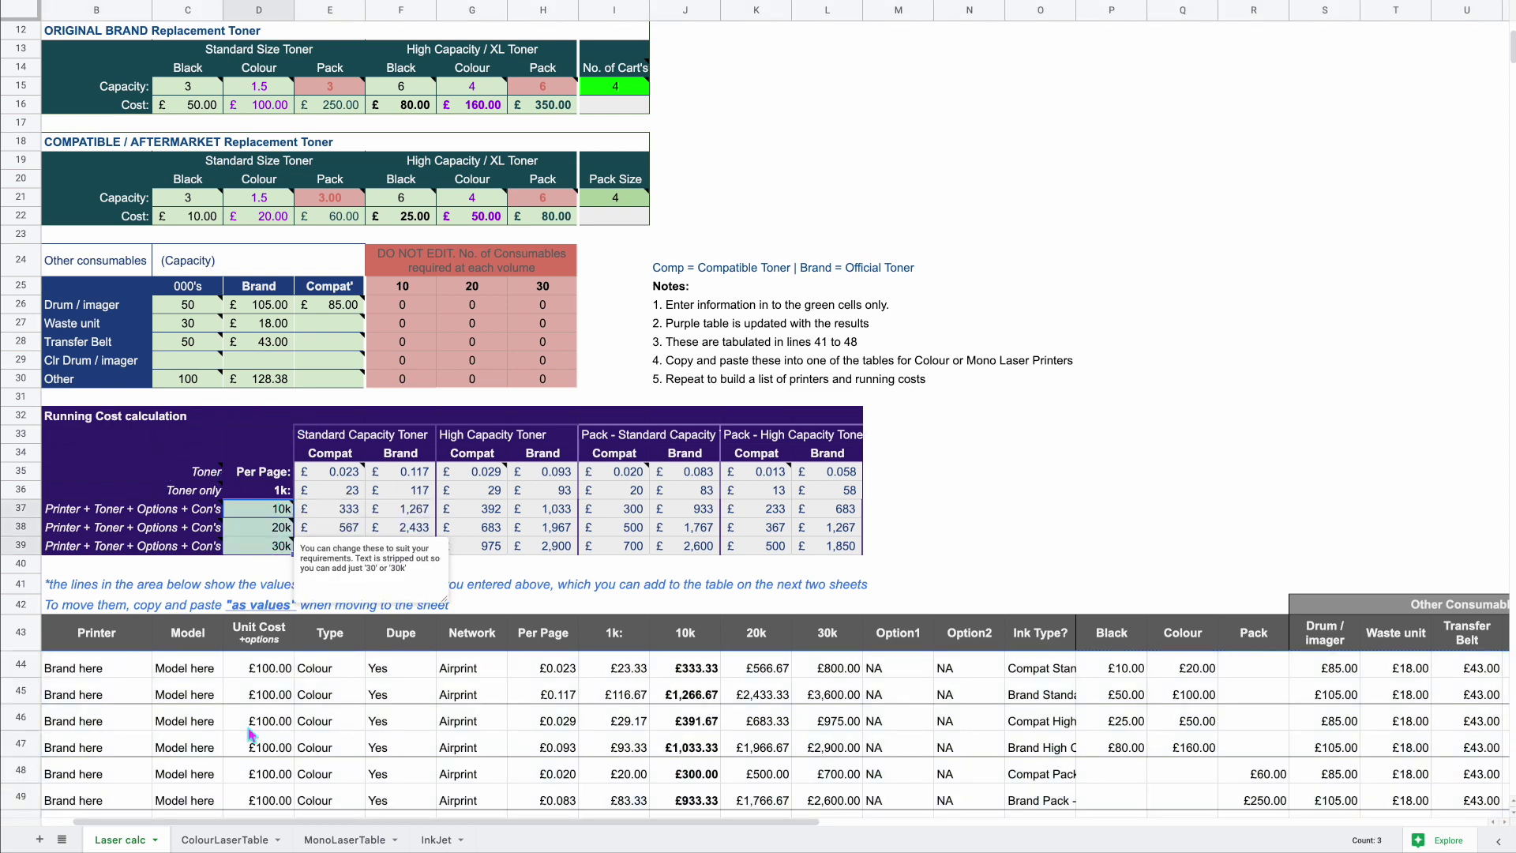
click(250, 844)
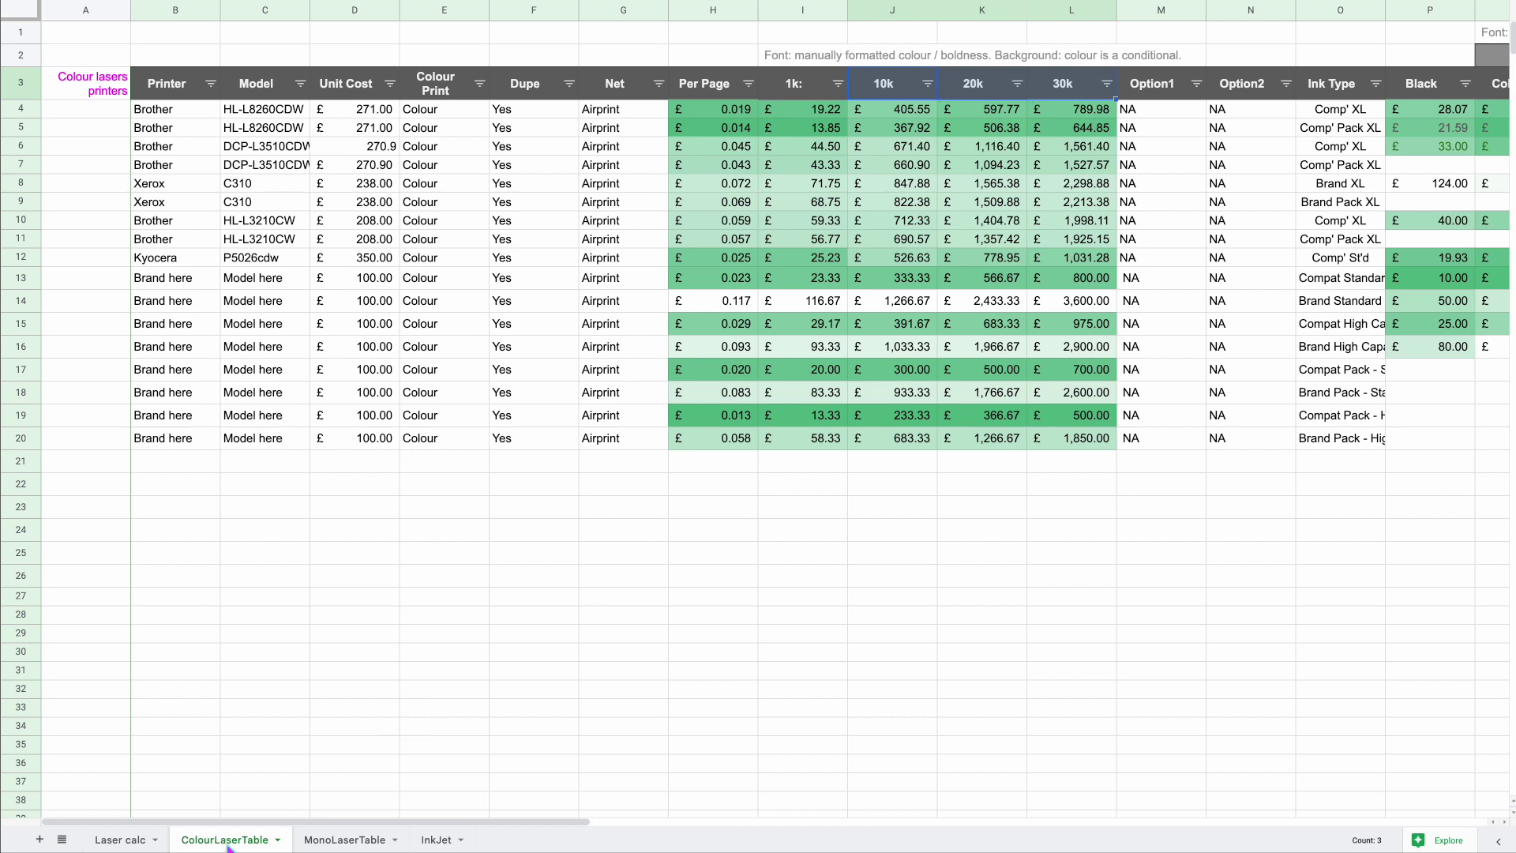
Step: Review the running cost calculation and the computed printer lines in rows 44 to 51 of Laser calc
click(122, 843)
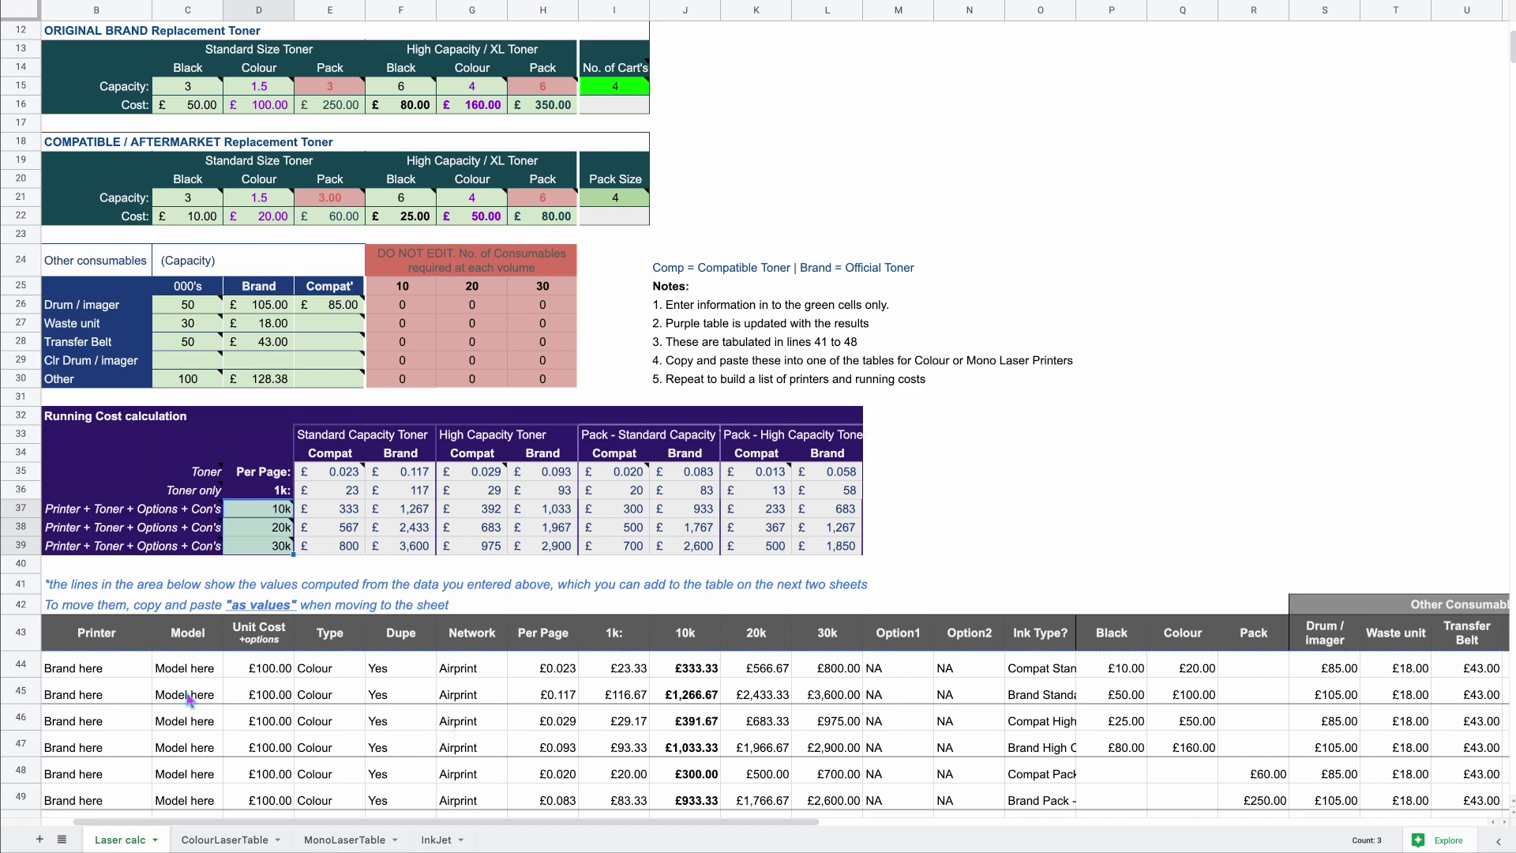
scroll(190, 697, down, 3)
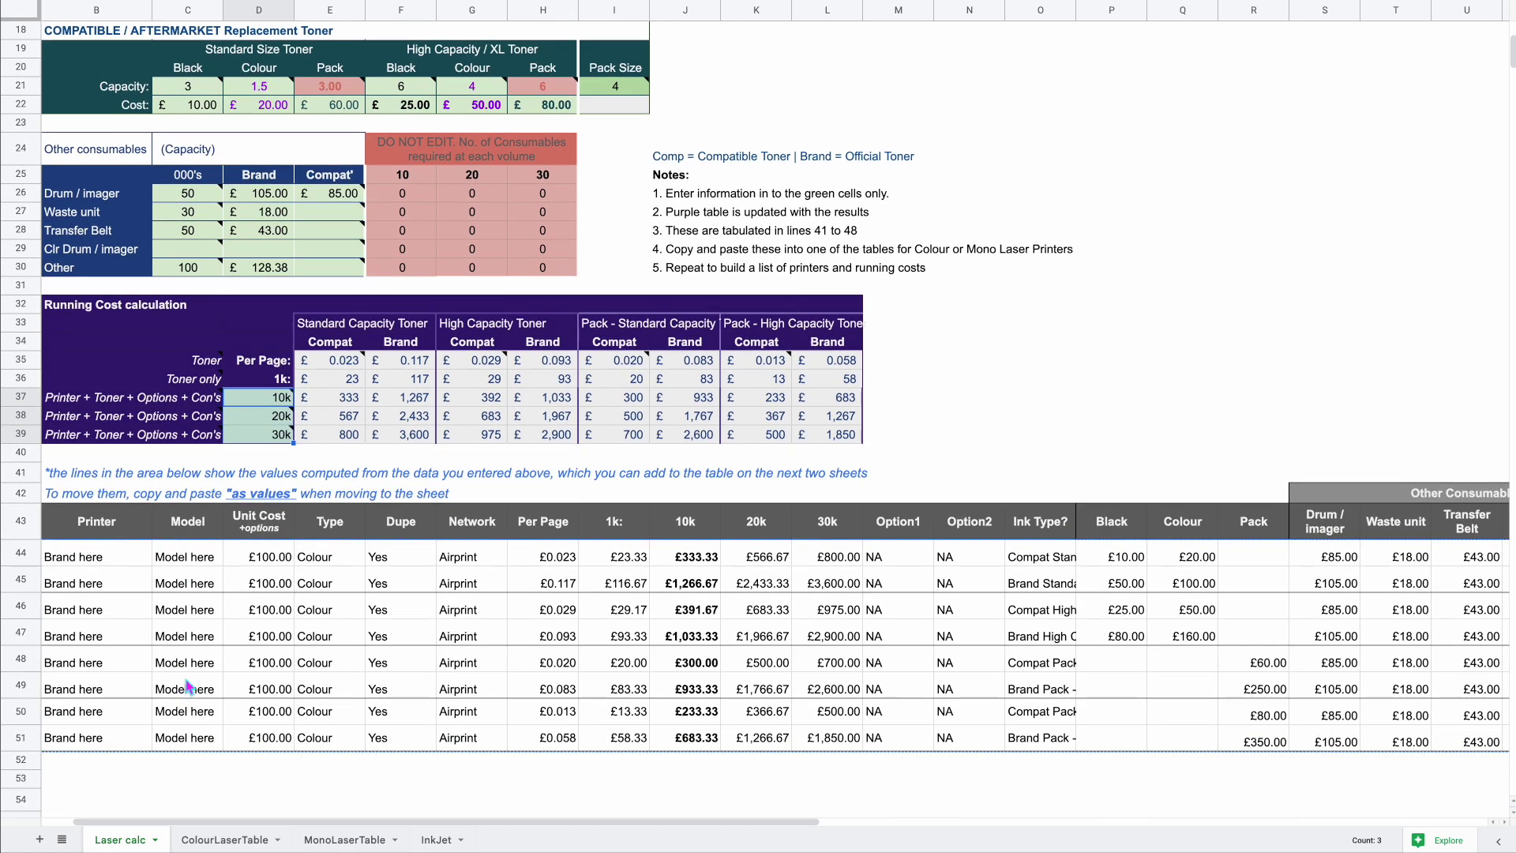
scroll(188, 686, up, 2)
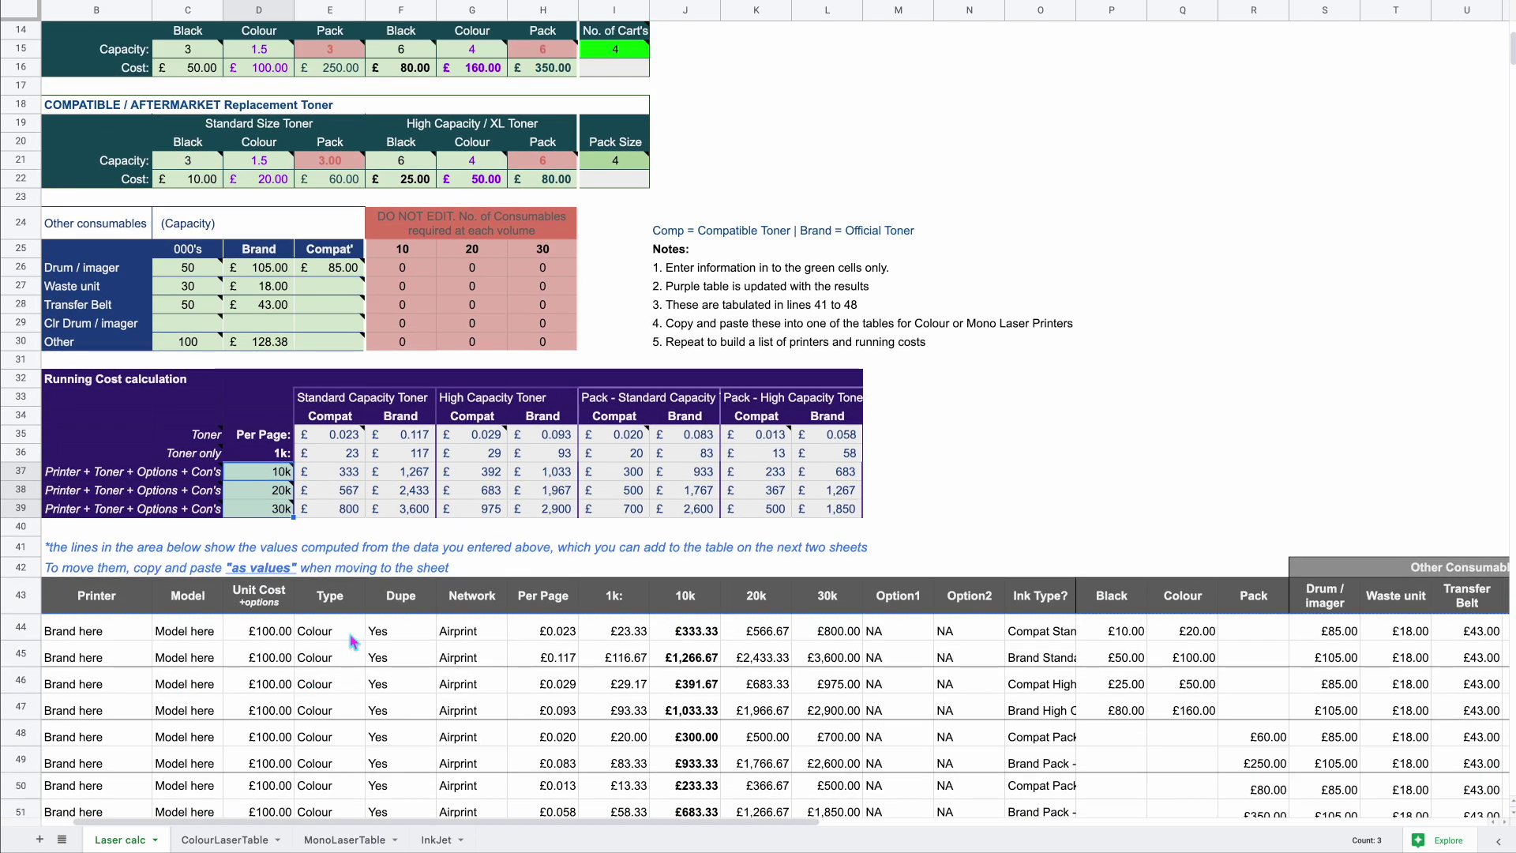
click(478, 636)
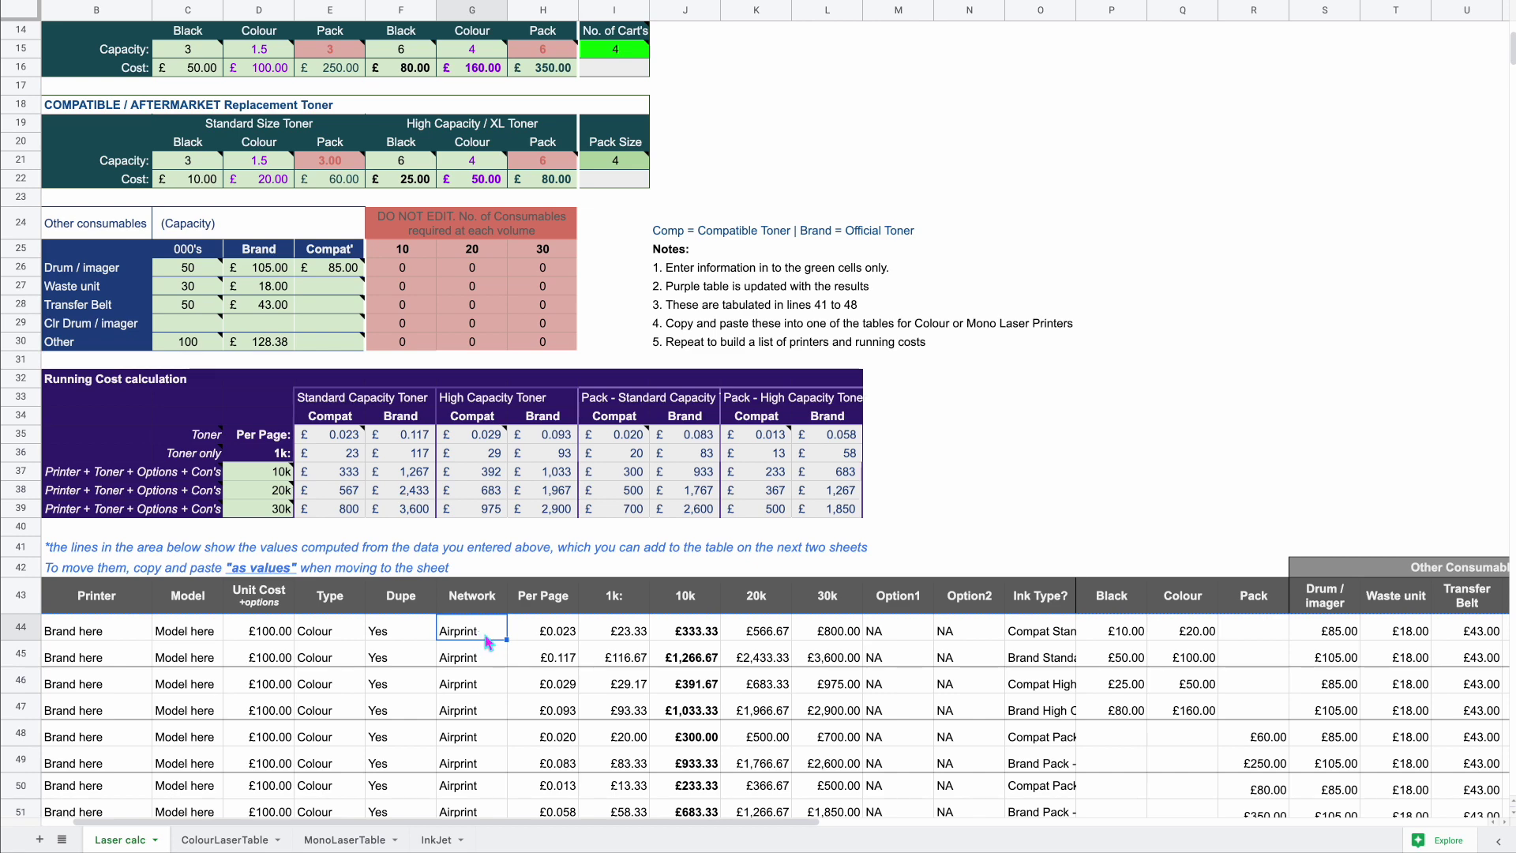
Step: Highlight the per page, 1k and 10k running costs in rows 4 to 12 of ColourLaserTable
scroll(488, 642, down, 1)
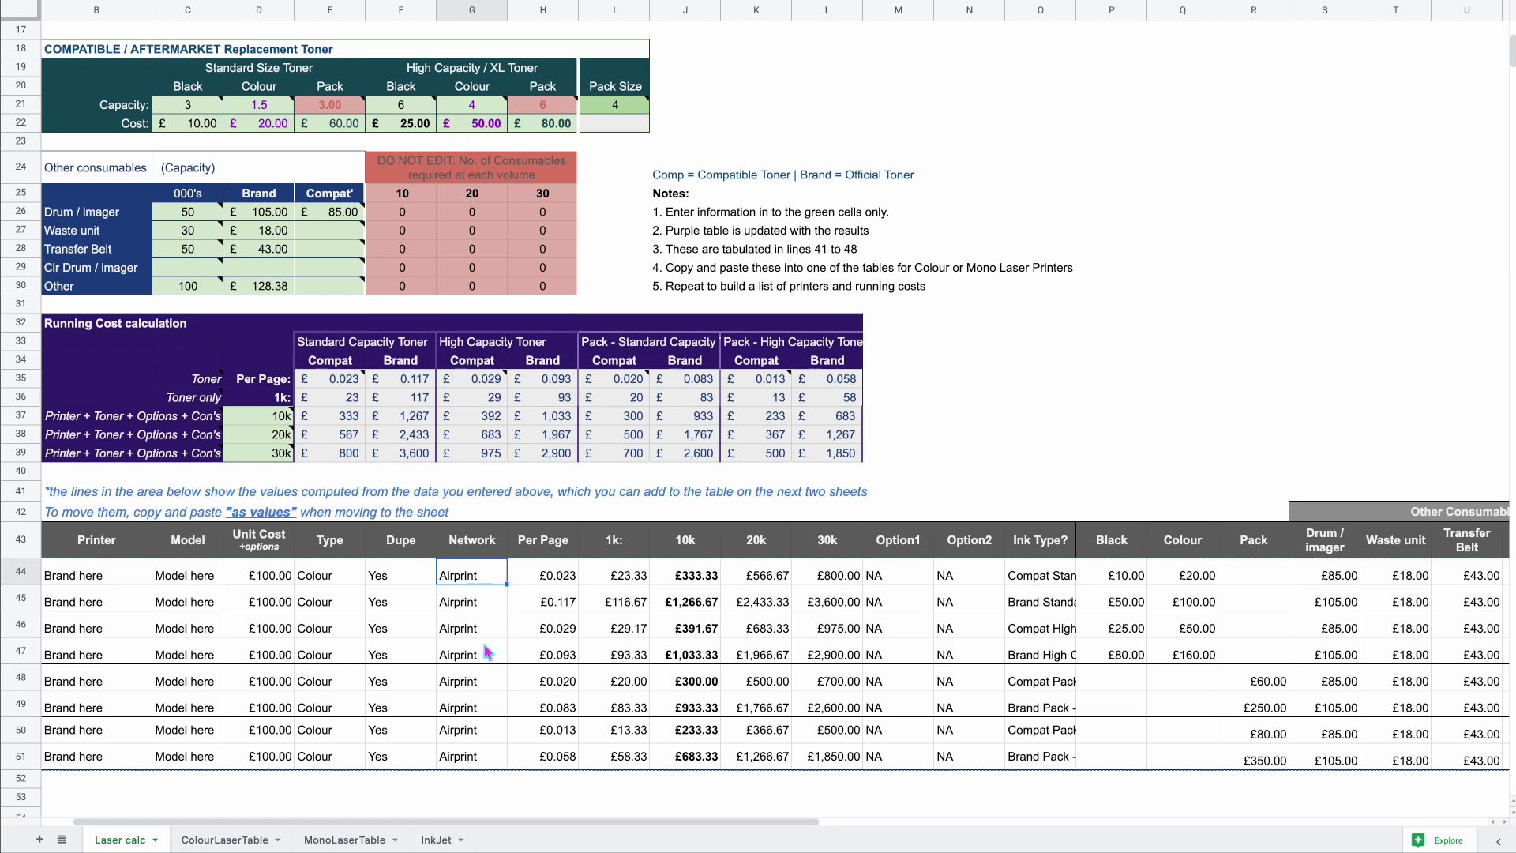
scroll(487, 653, left, 1)
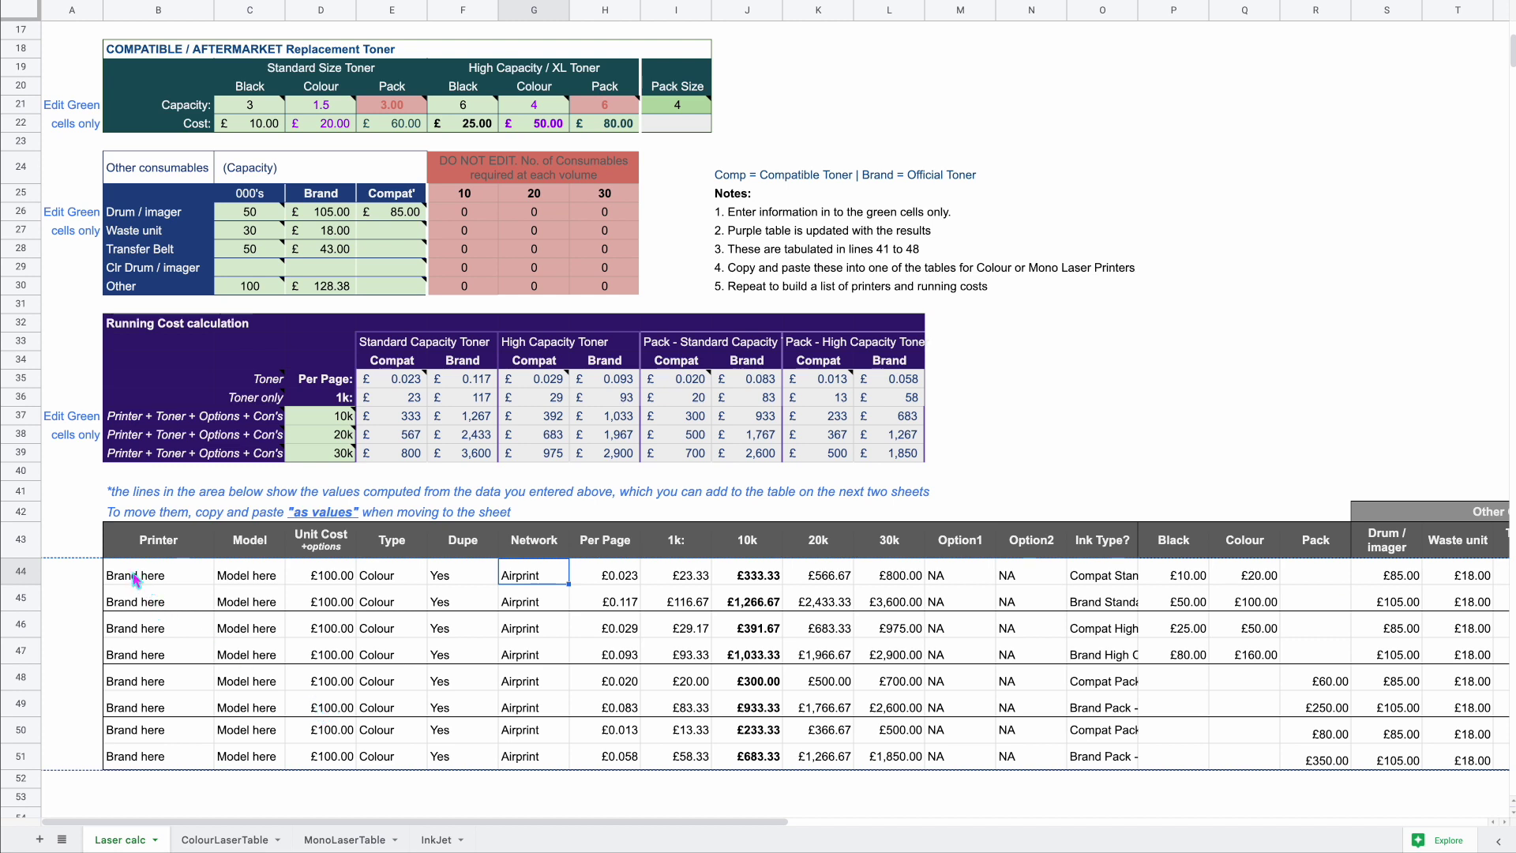
click(208, 843)
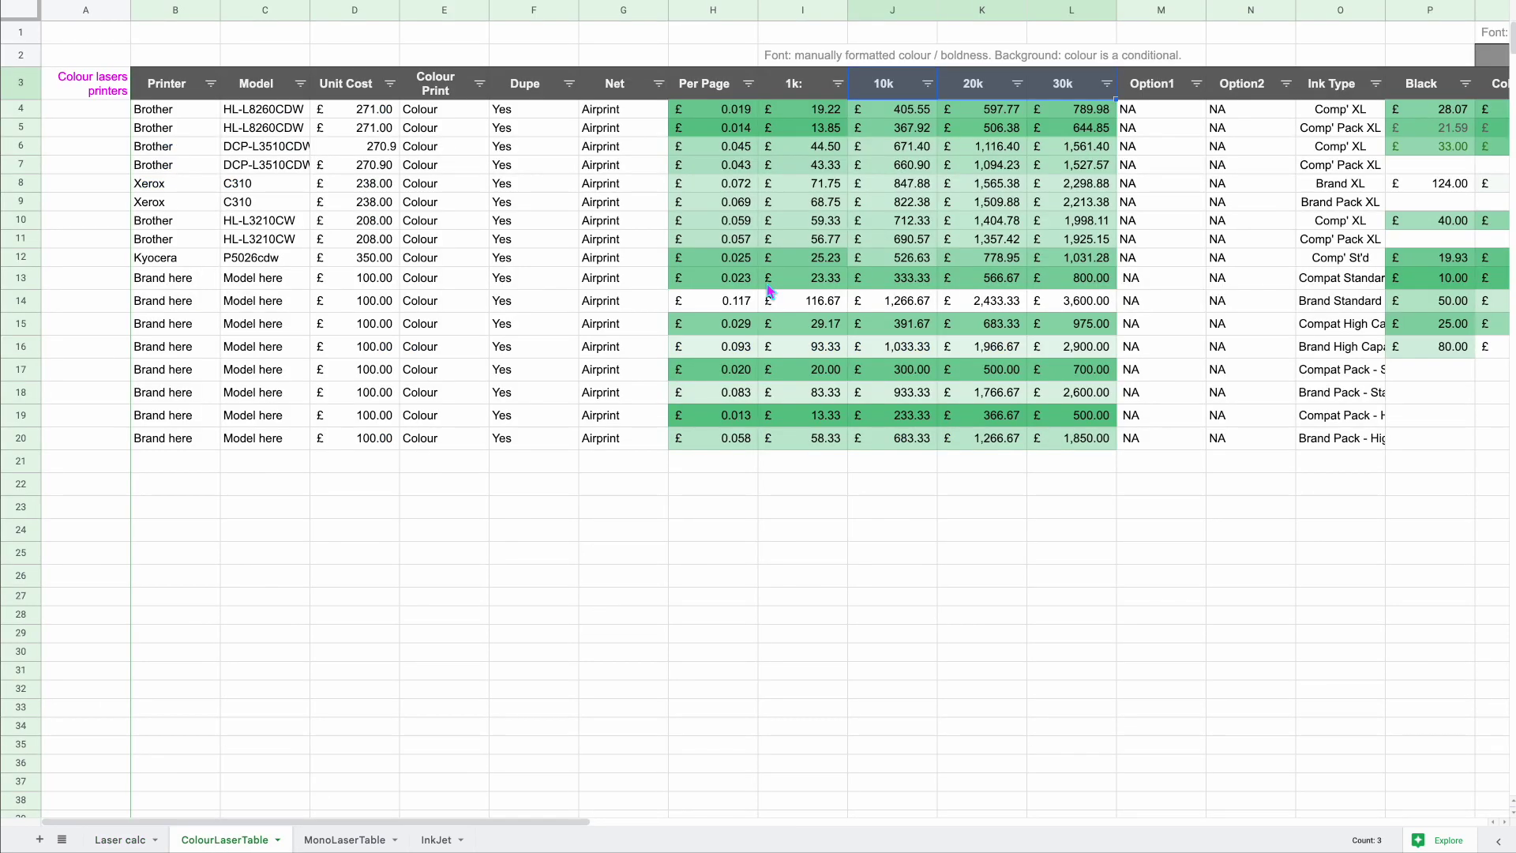
drag(913, 112, 727, 265)
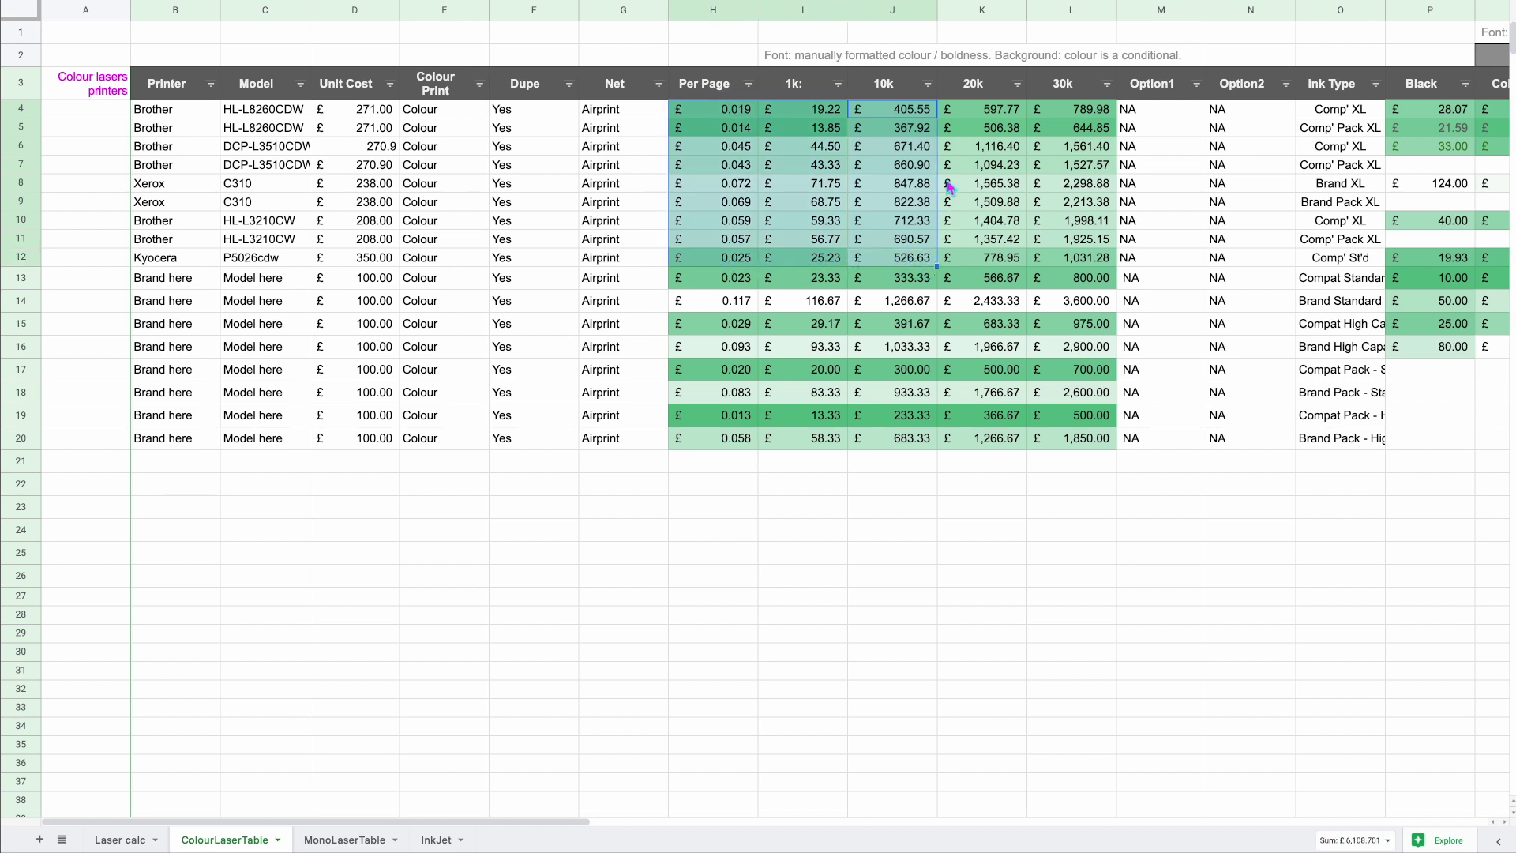
Step: Compare unit cost with 10k running cost for the Brother HL-L3210CW, Xerox C310 and Brother HL-L8260CDW in rows 10, 9 and 5
click(377, 224)
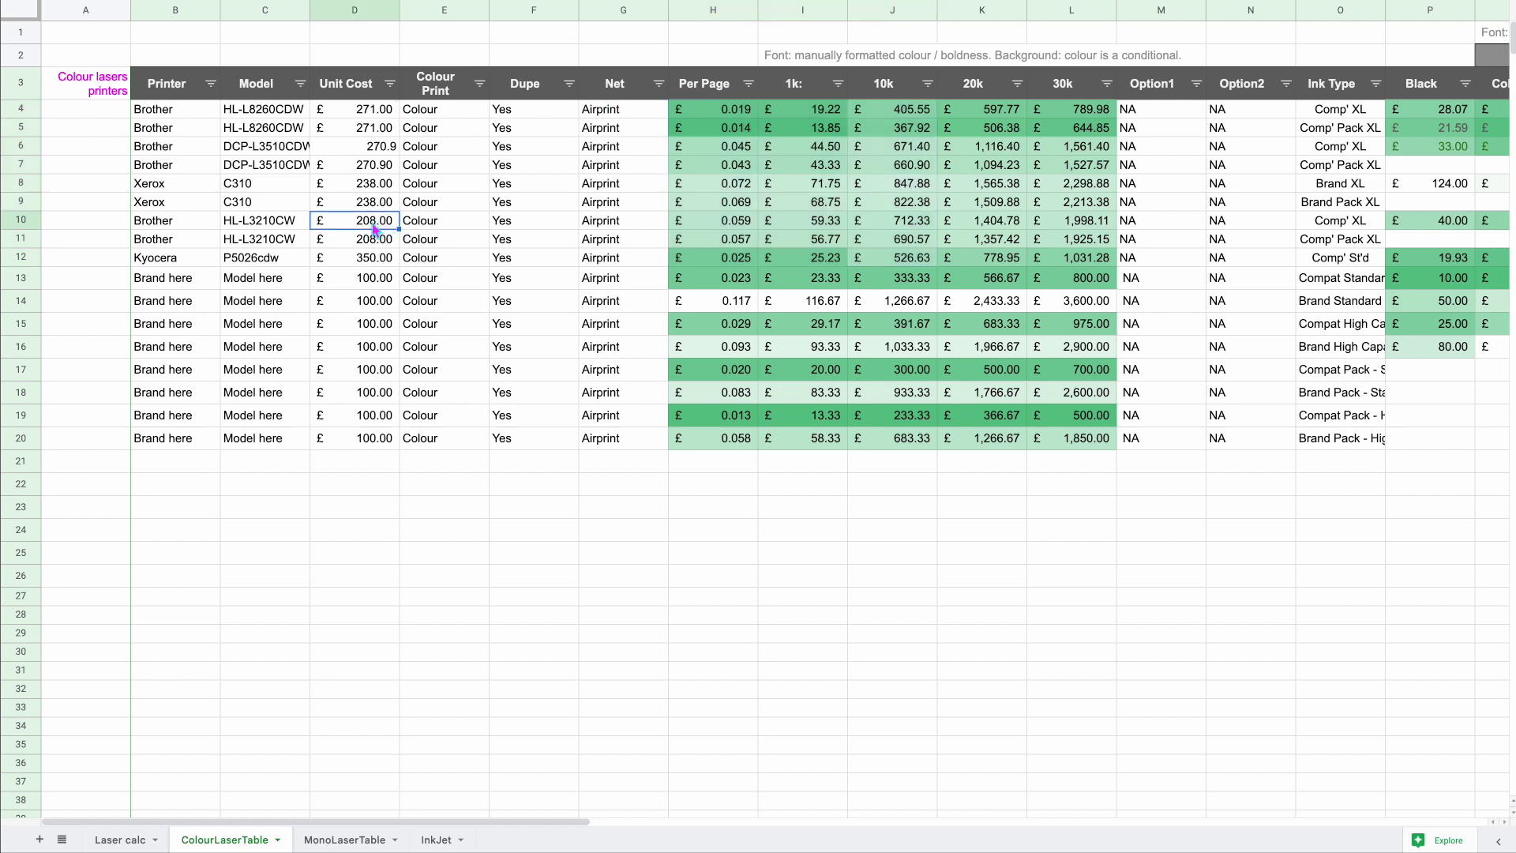
click(916, 225)
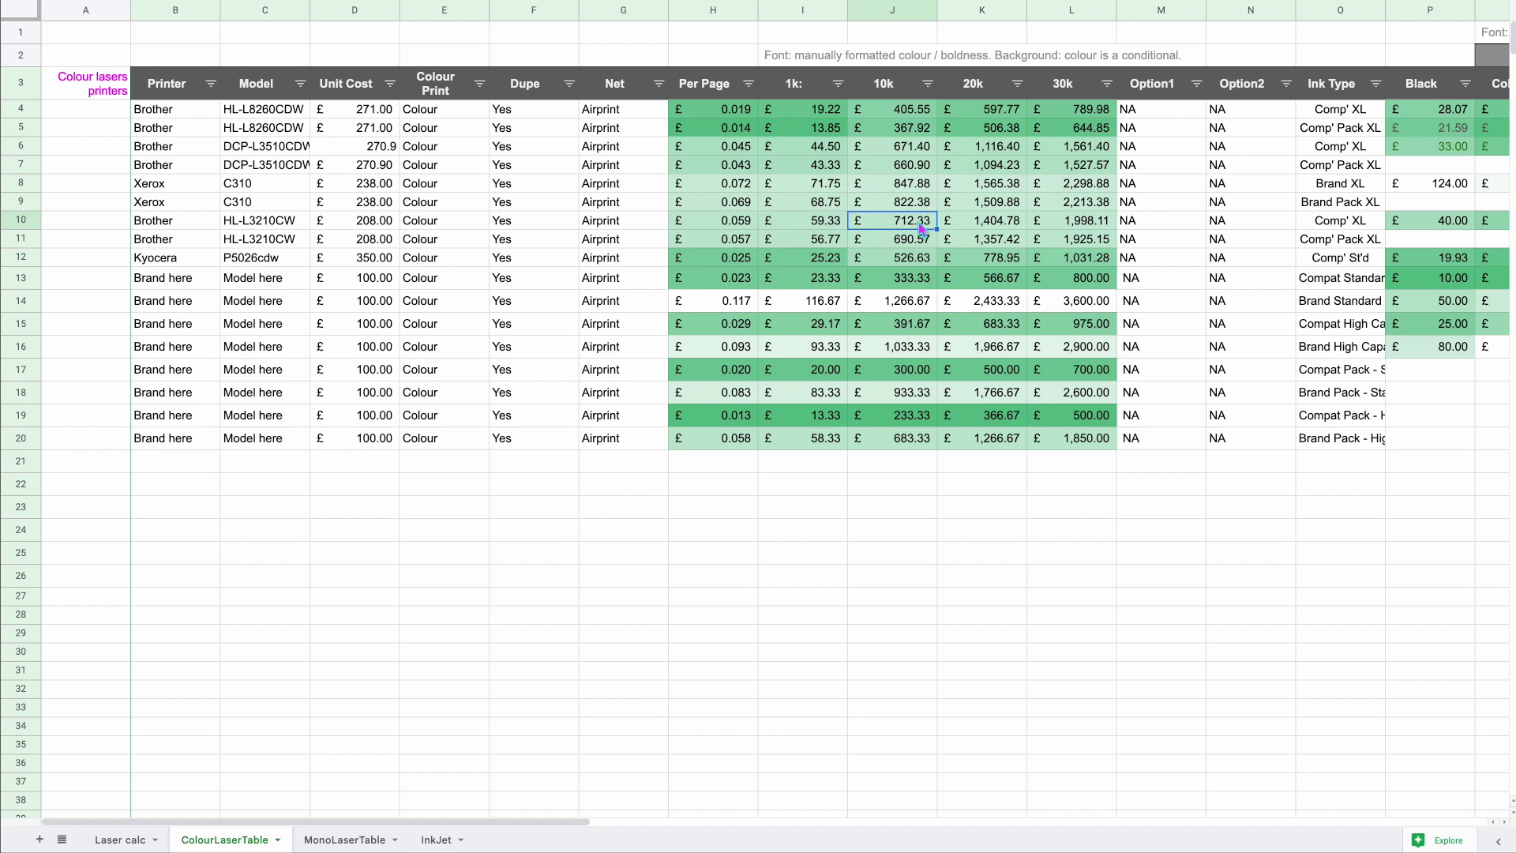
click(369, 207)
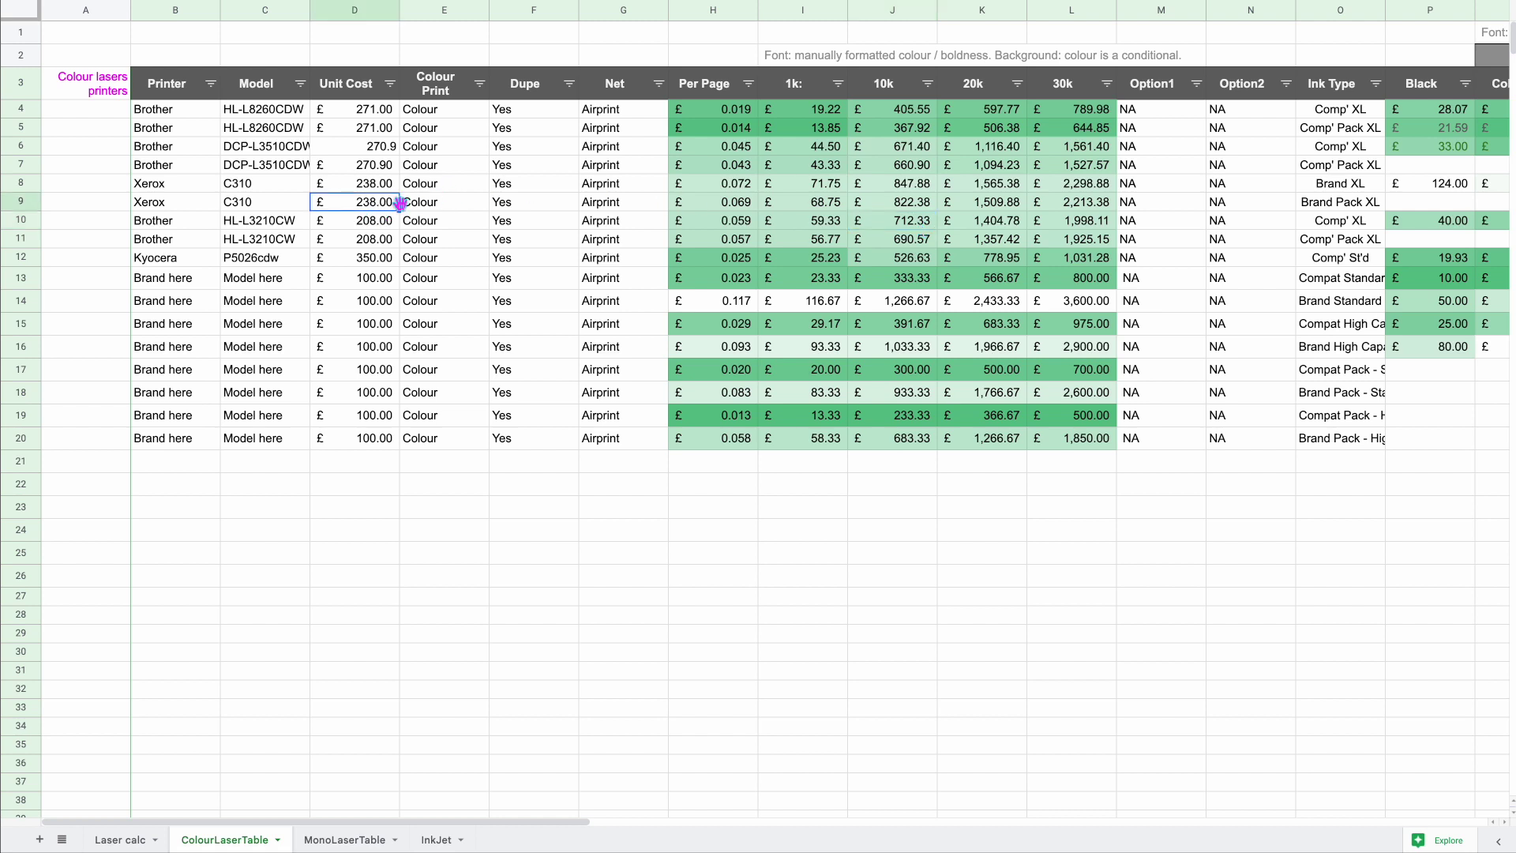
click(920, 204)
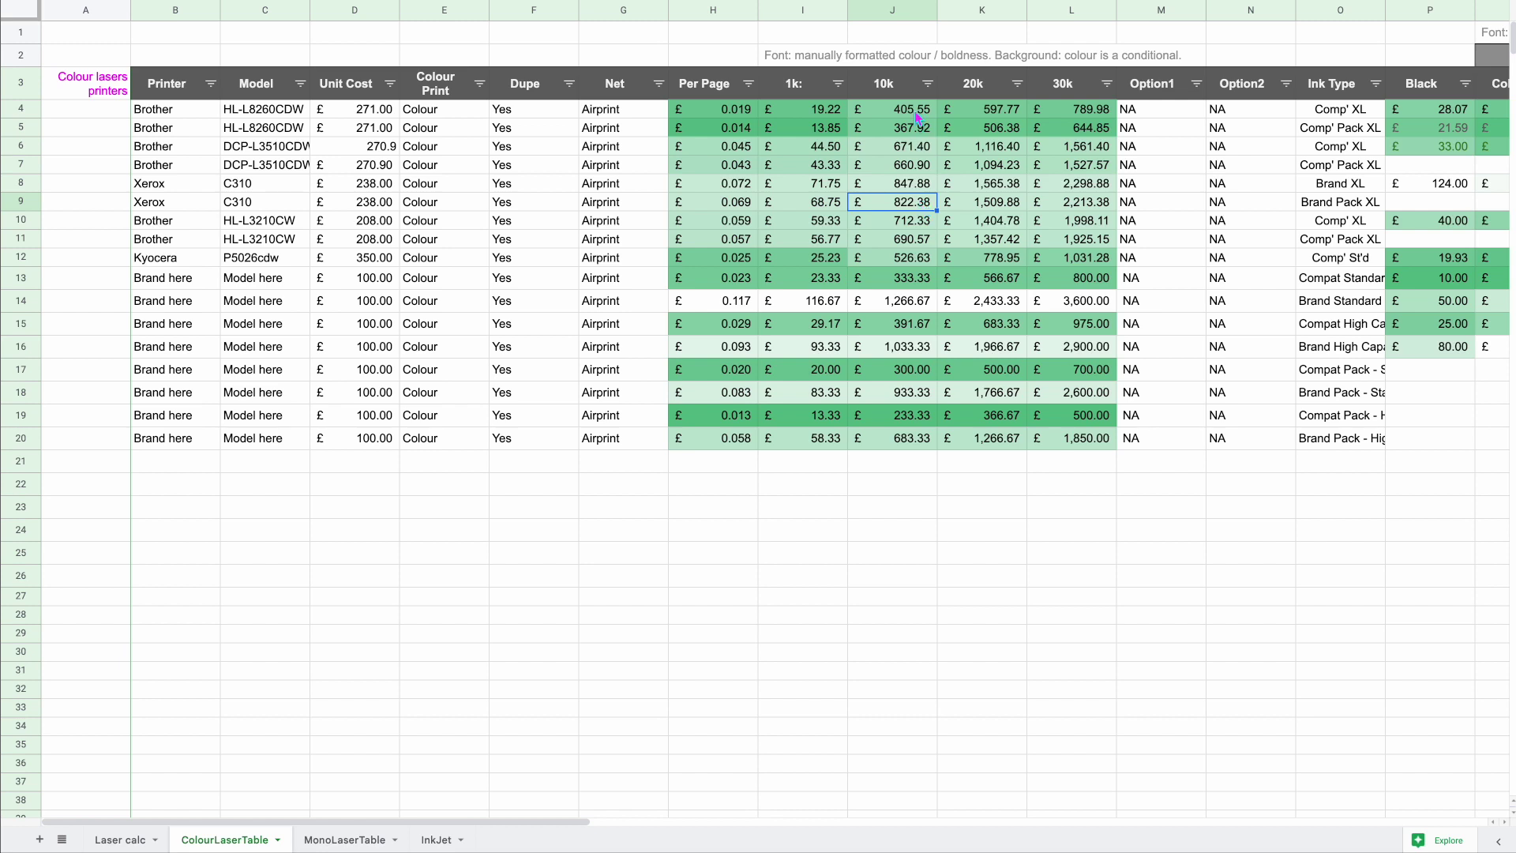
click(348, 134)
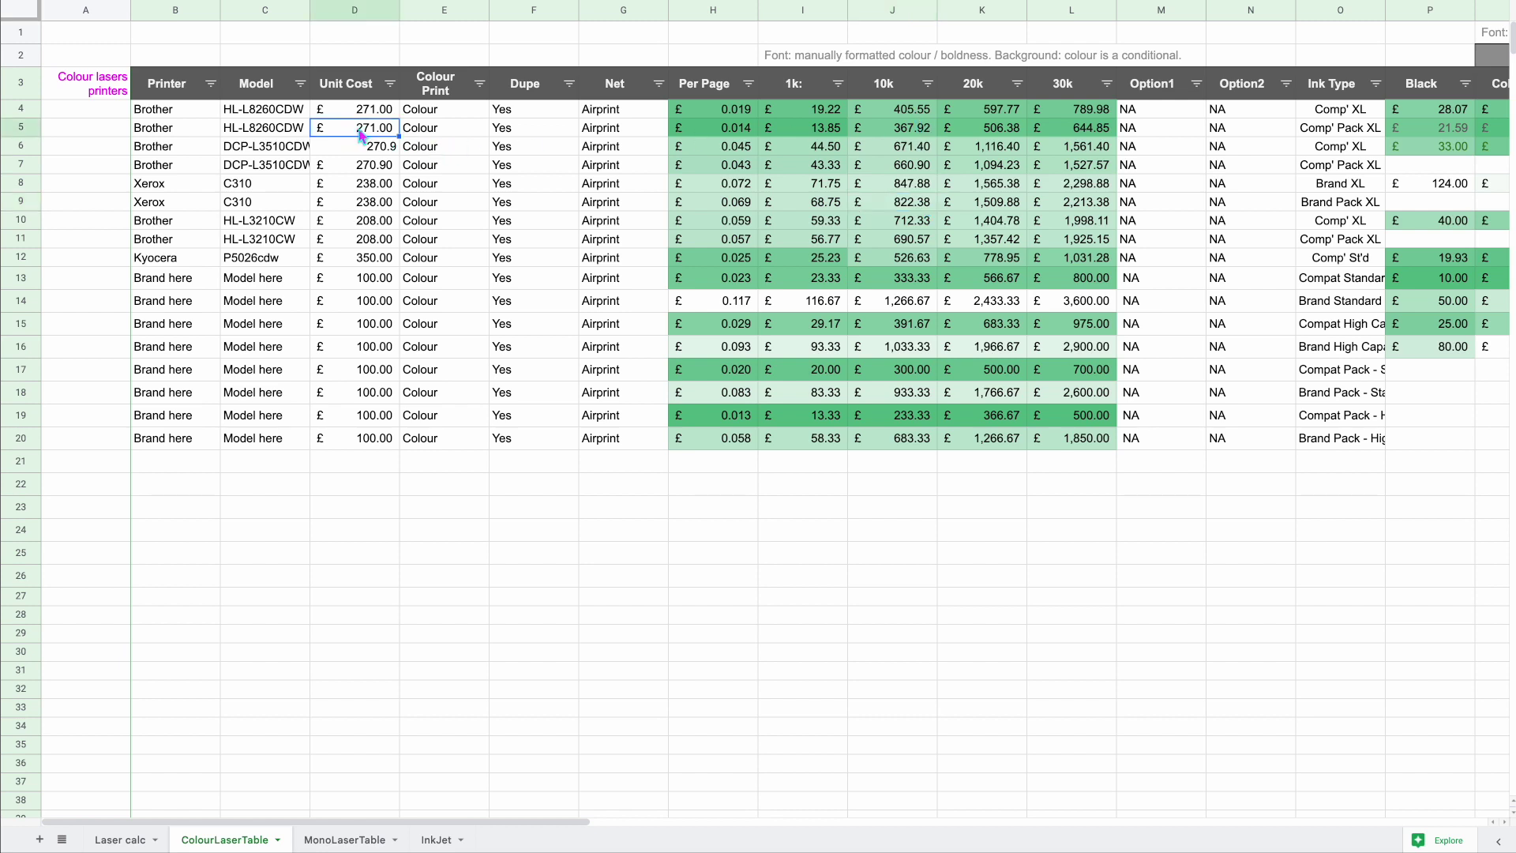
click(915, 133)
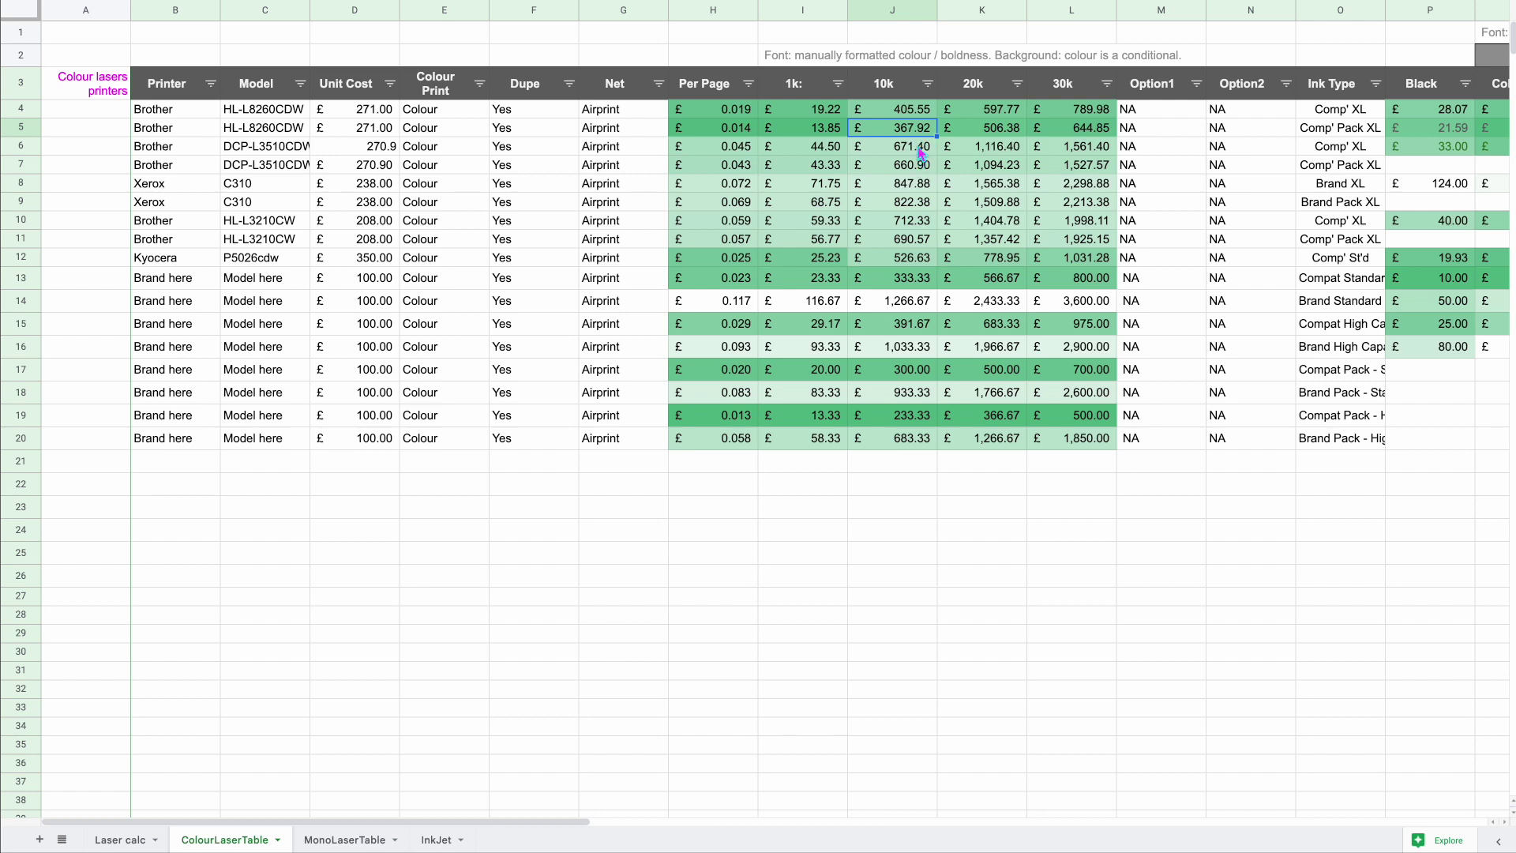
Step: Compare the 10k running costs of the Brother DCP-L3510CDW in row 6 and the HL-L3210CW in rows 11 and 10
click(921, 152)
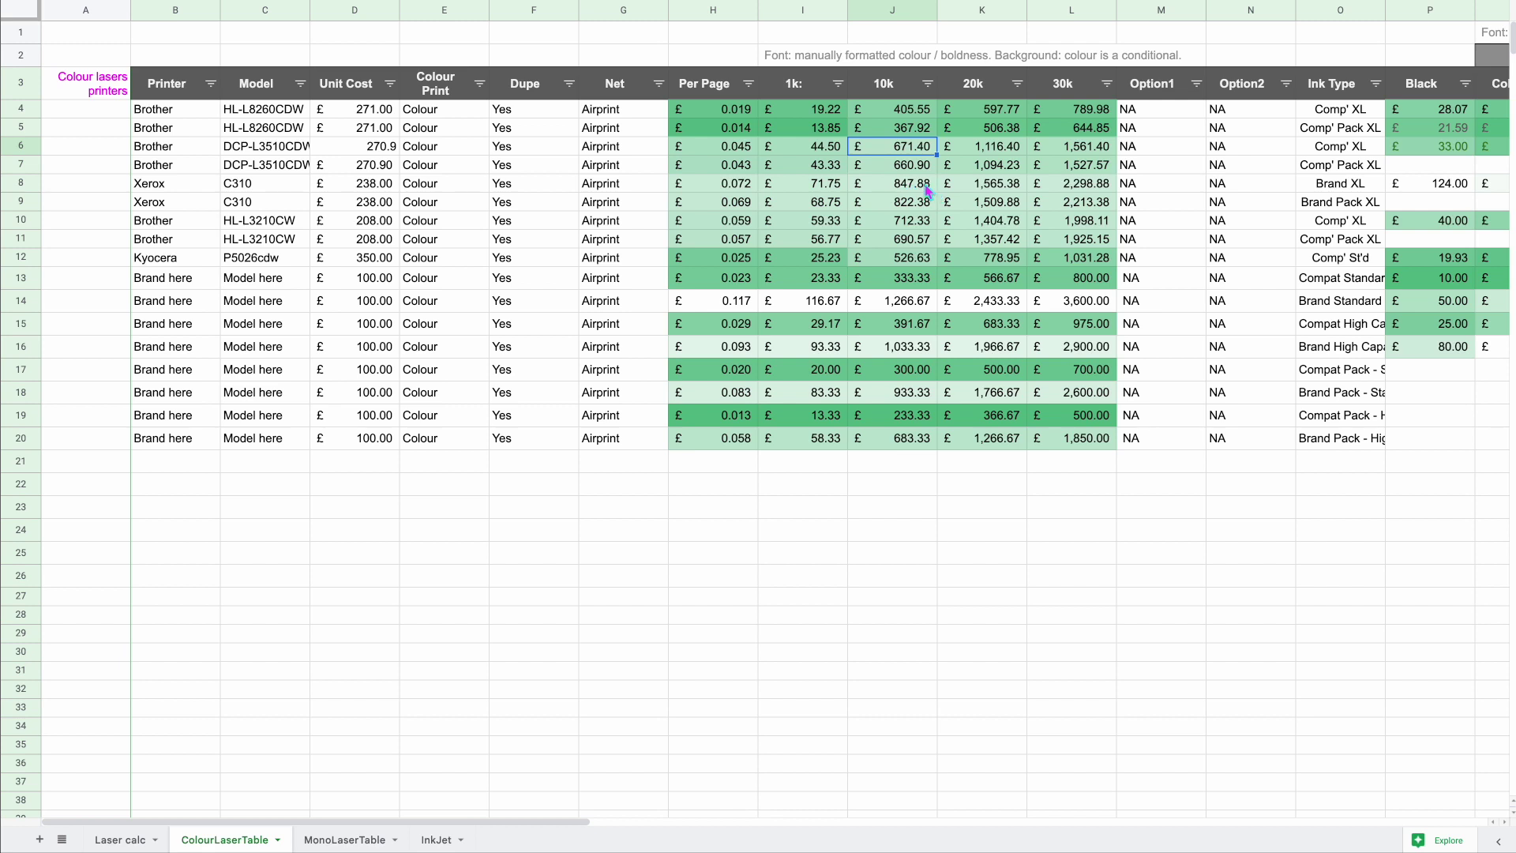
click(920, 238)
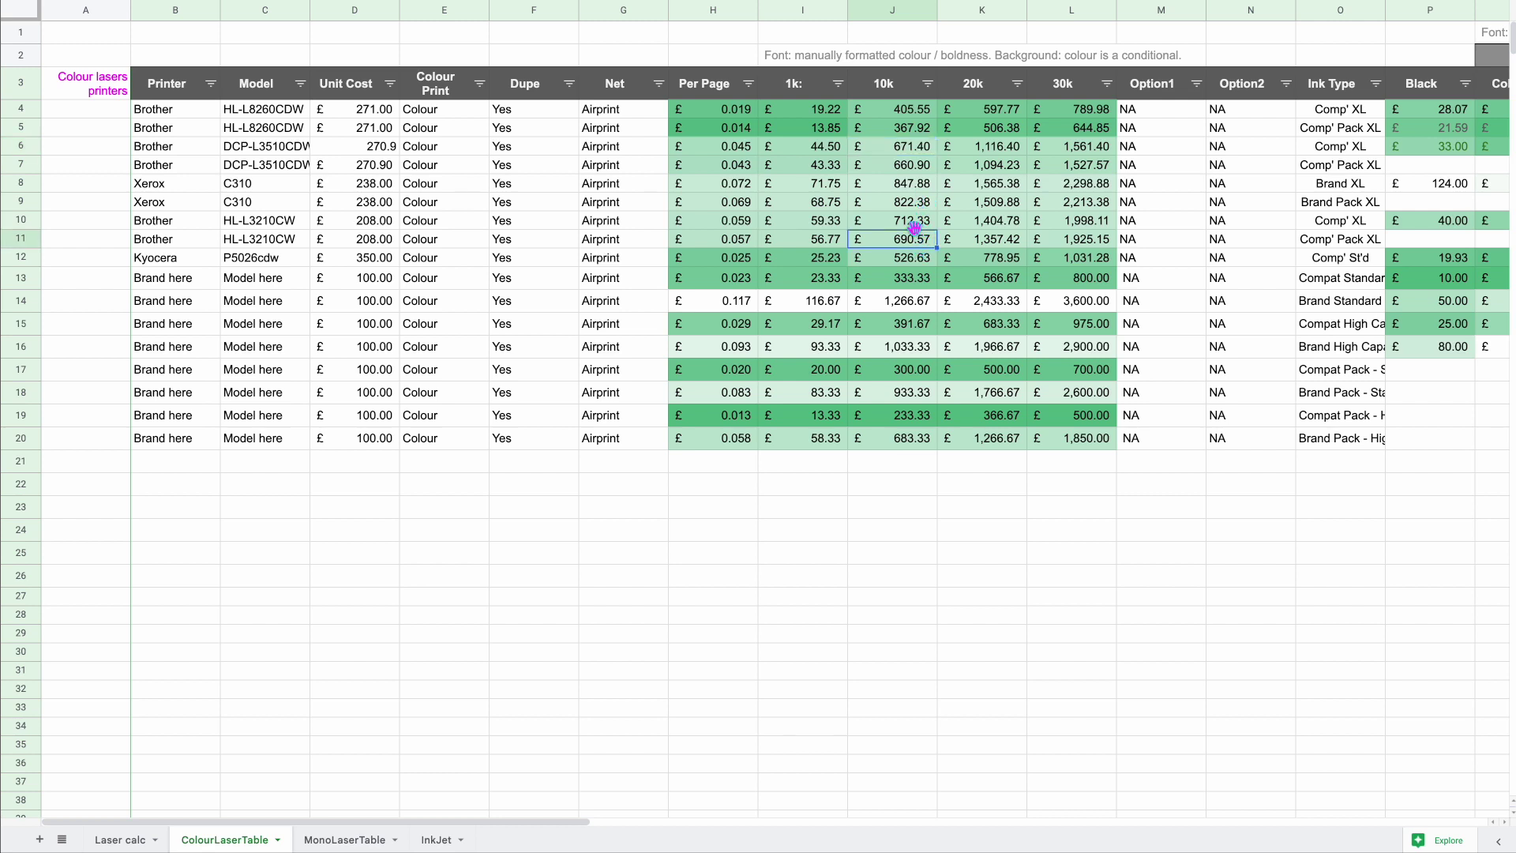
click(913, 225)
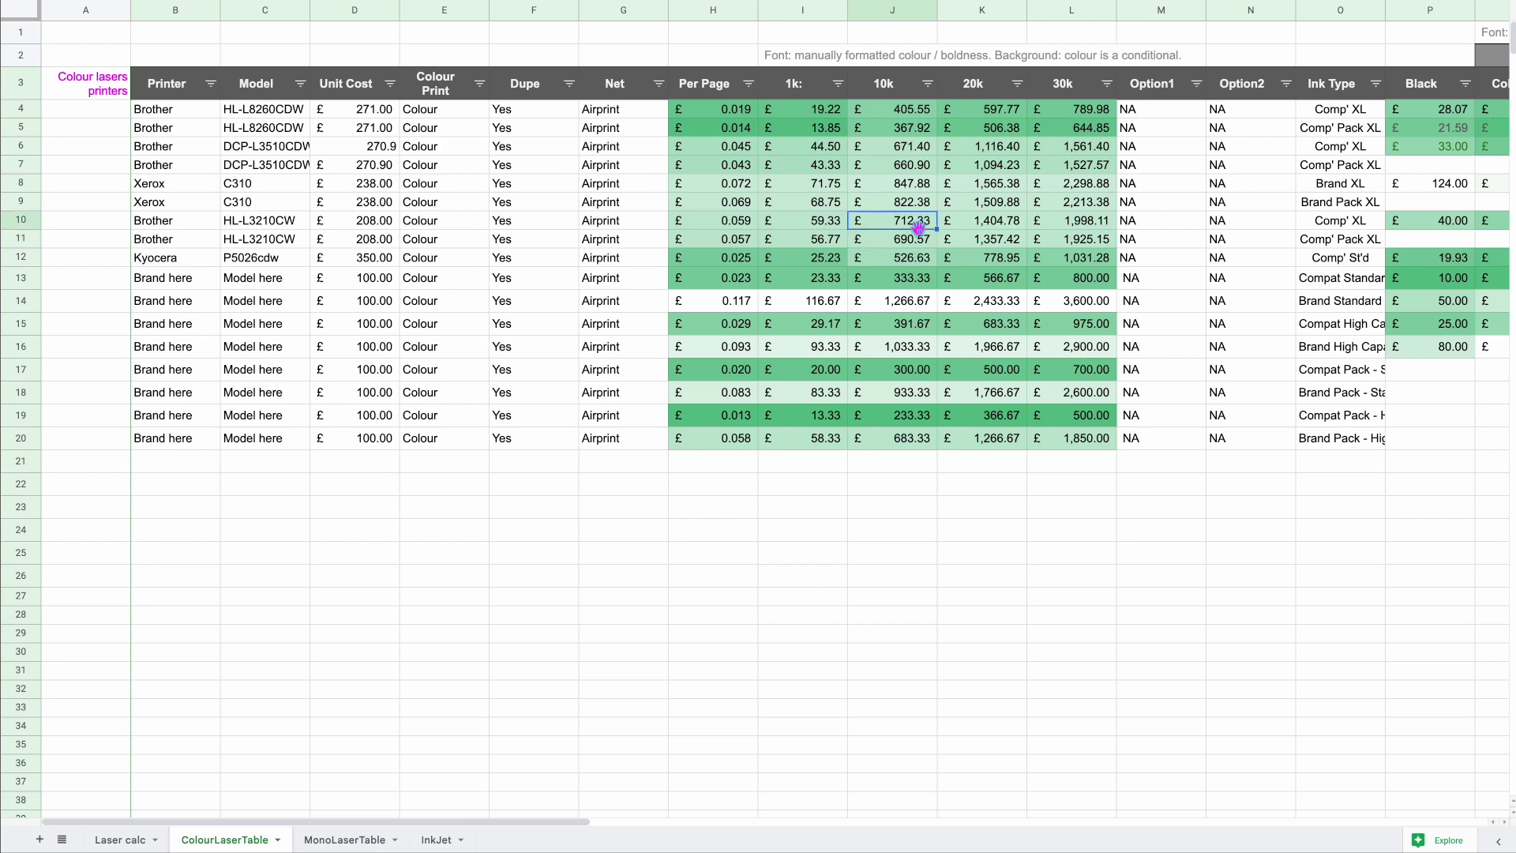
Step: Check the Xerox C310's brand XL black, colour and pack toner prices in rows 8 and 9
scroll(928, 235, right, 8)
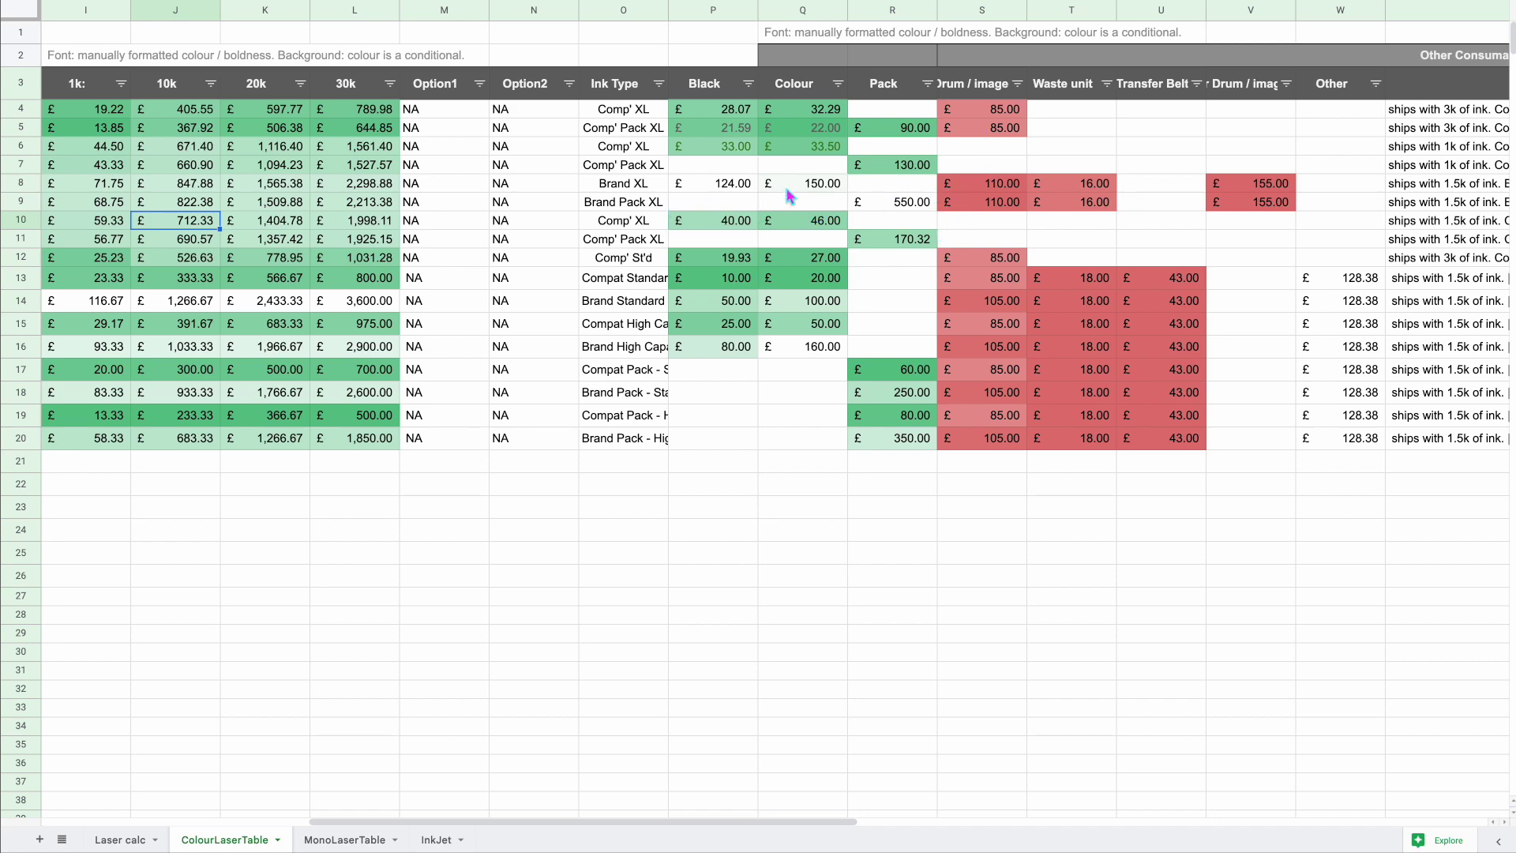
scroll(201, 186, left, 7)
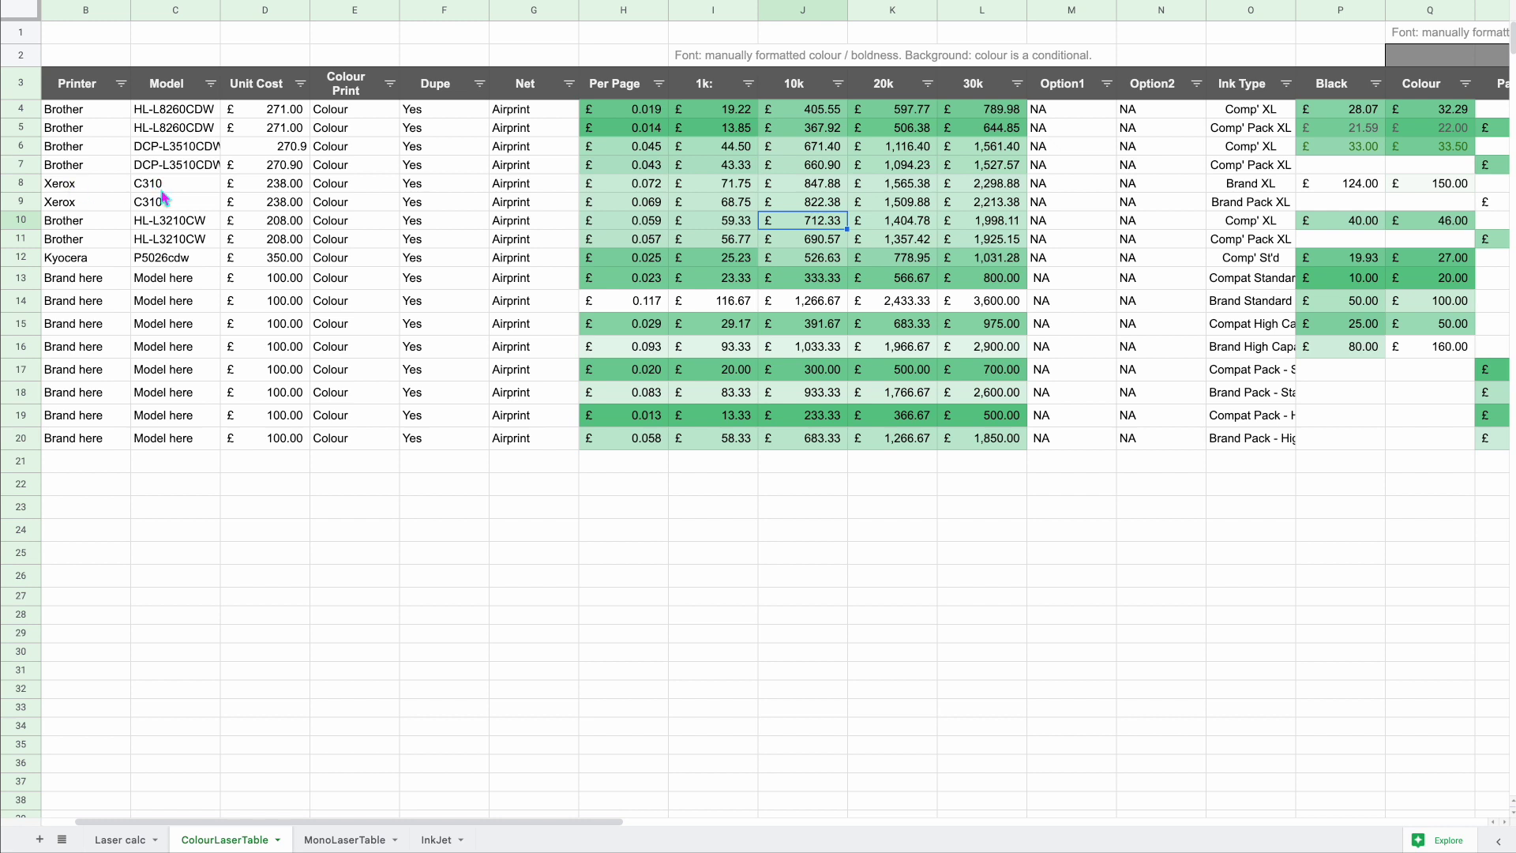
scroll(829, 205, right, 2)
click(1184, 188)
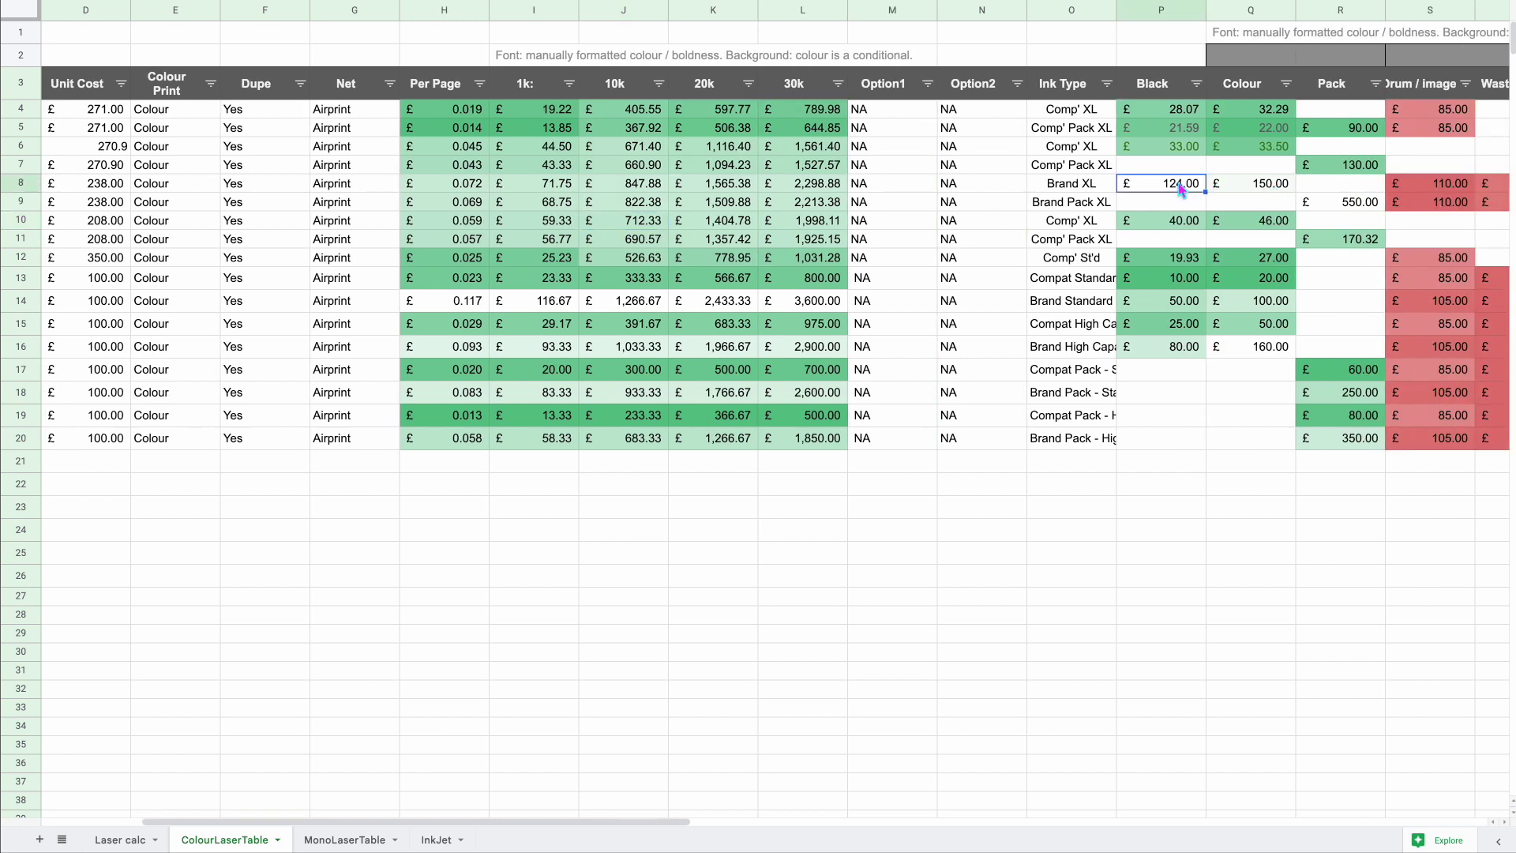
click(1265, 192)
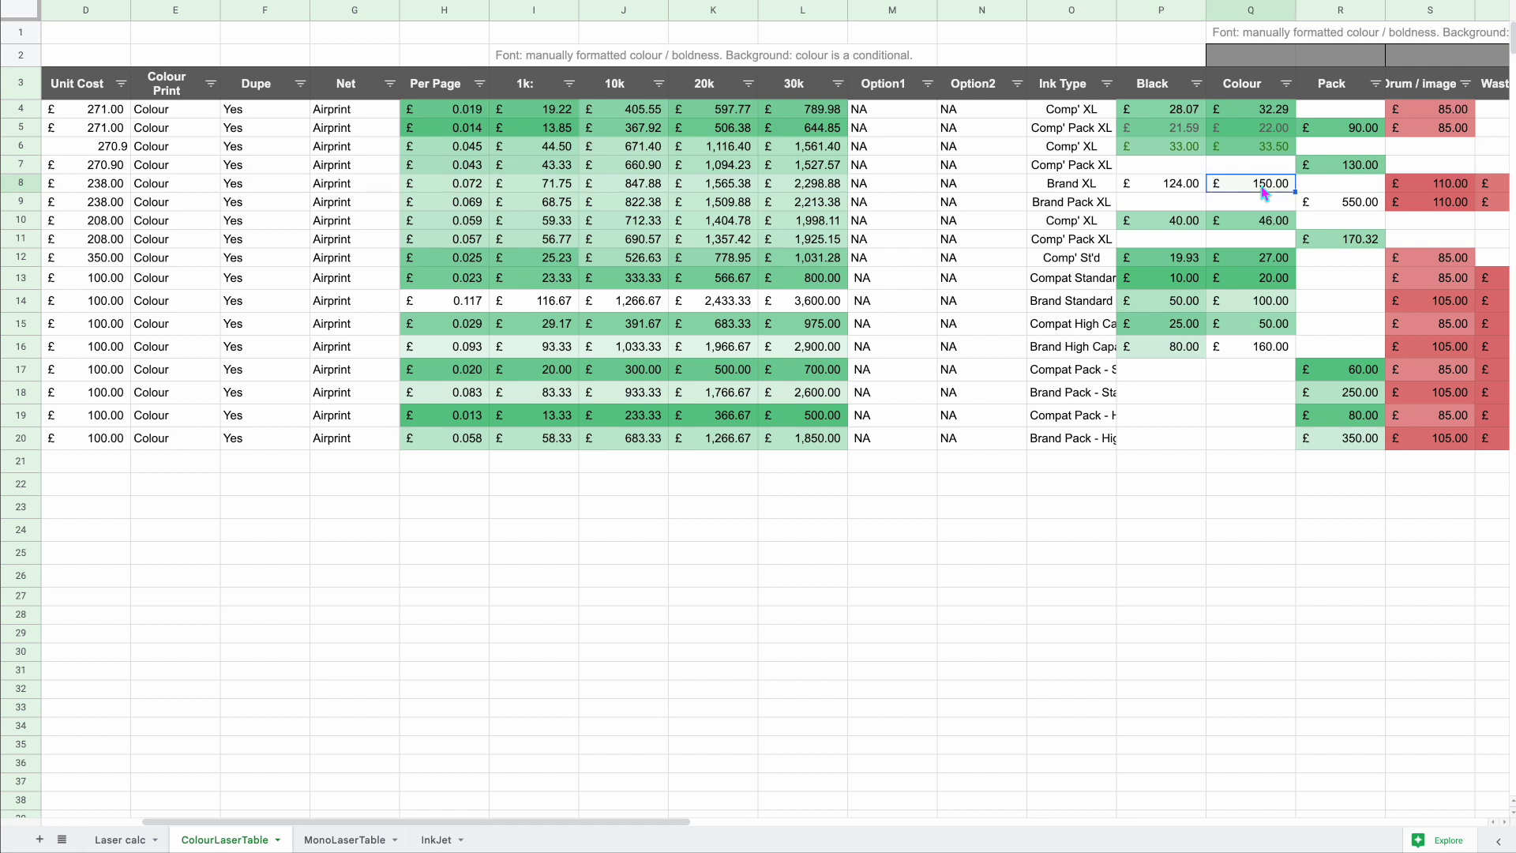
click(1170, 186)
click(1356, 213)
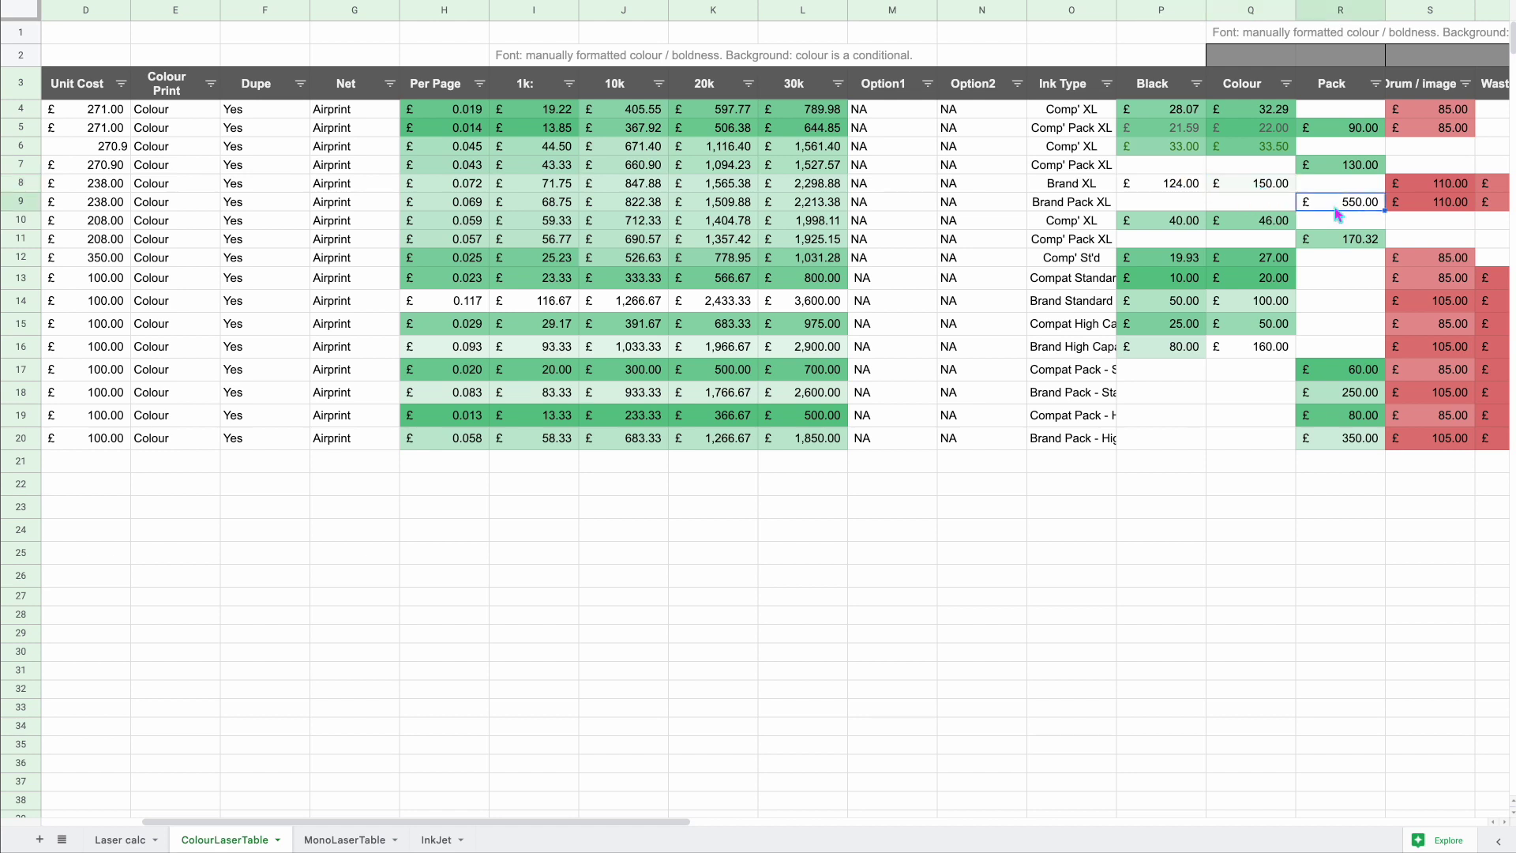
Step: Highlight the Xerox C310's separate black and colour toner prices together in row 8
scroll(1336, 211, left, 3)
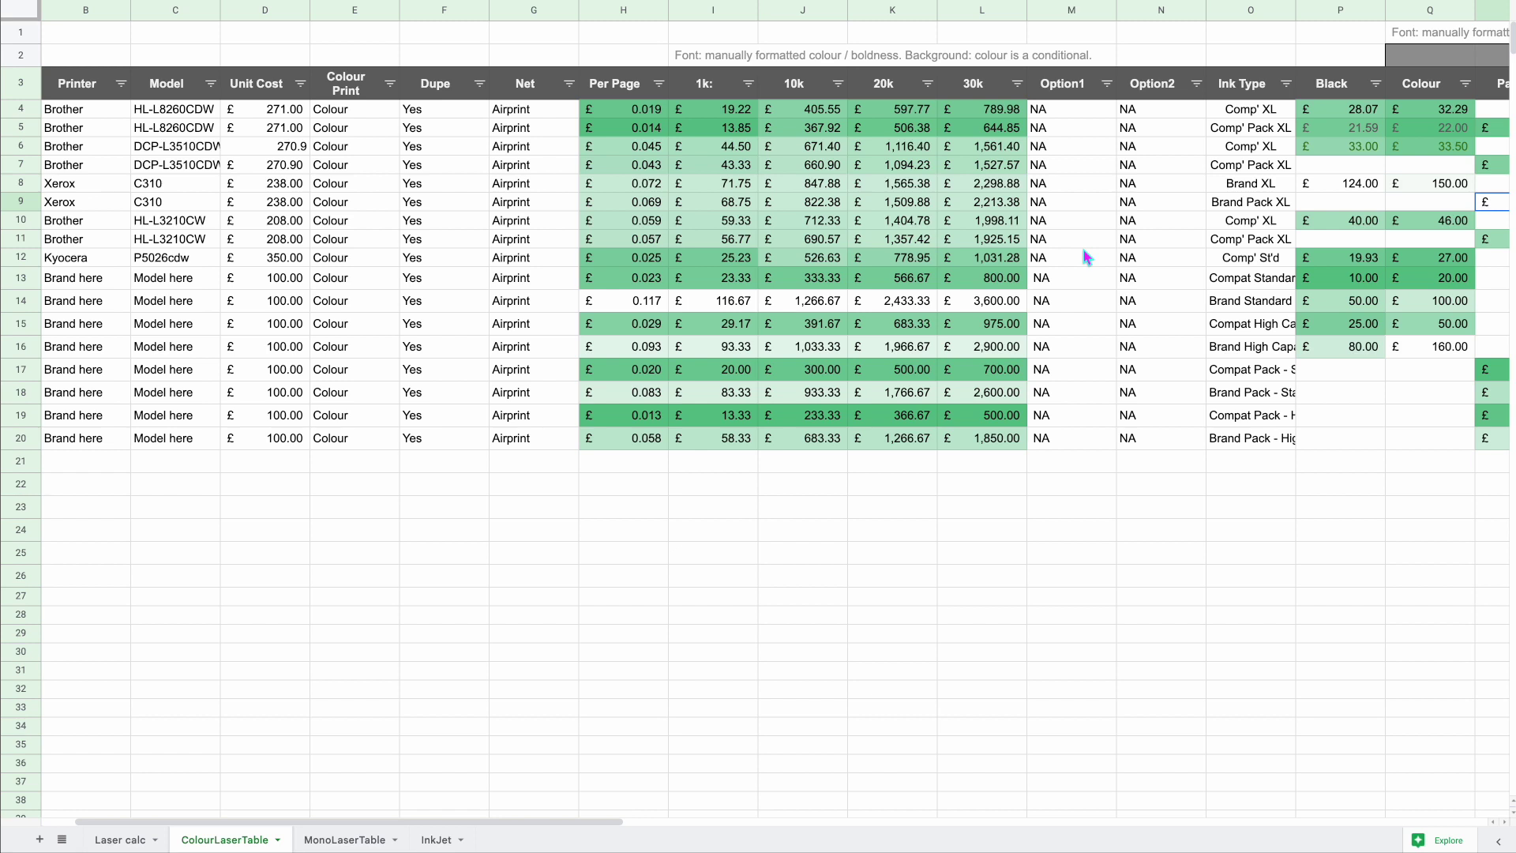
drag(1413, 192, 1346, 190)
scroll(1346, 189, right, 4)
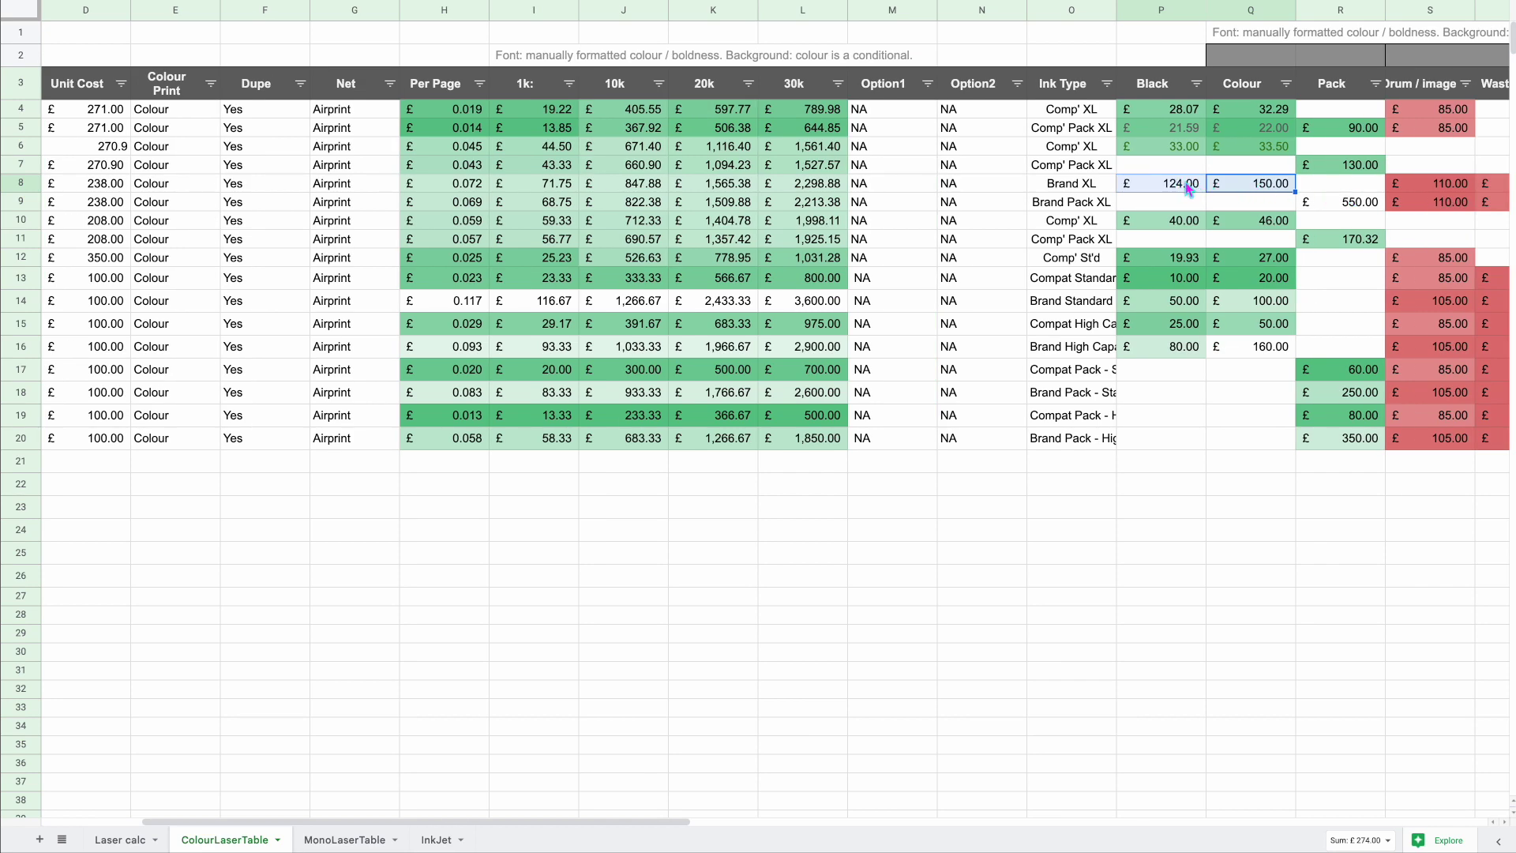
Step: Review the Xerox C310's other consumable costs, including drum and waste unit, alongside its running costs
scroll(1189, 188, left, 6)
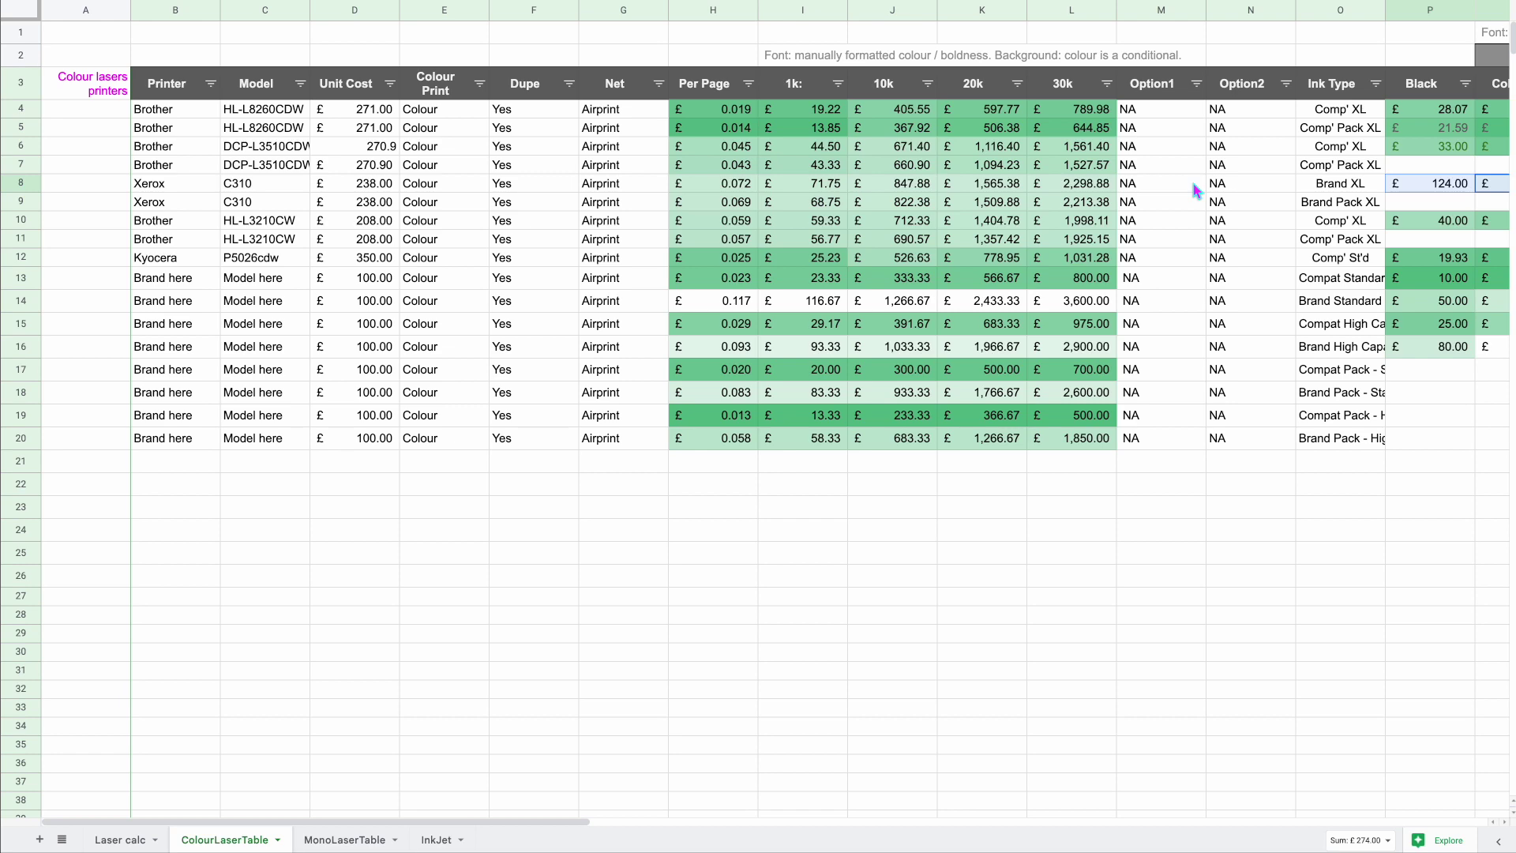
scroll(1209, 194, right, 5)
scroll(1220, 194, right, 3)
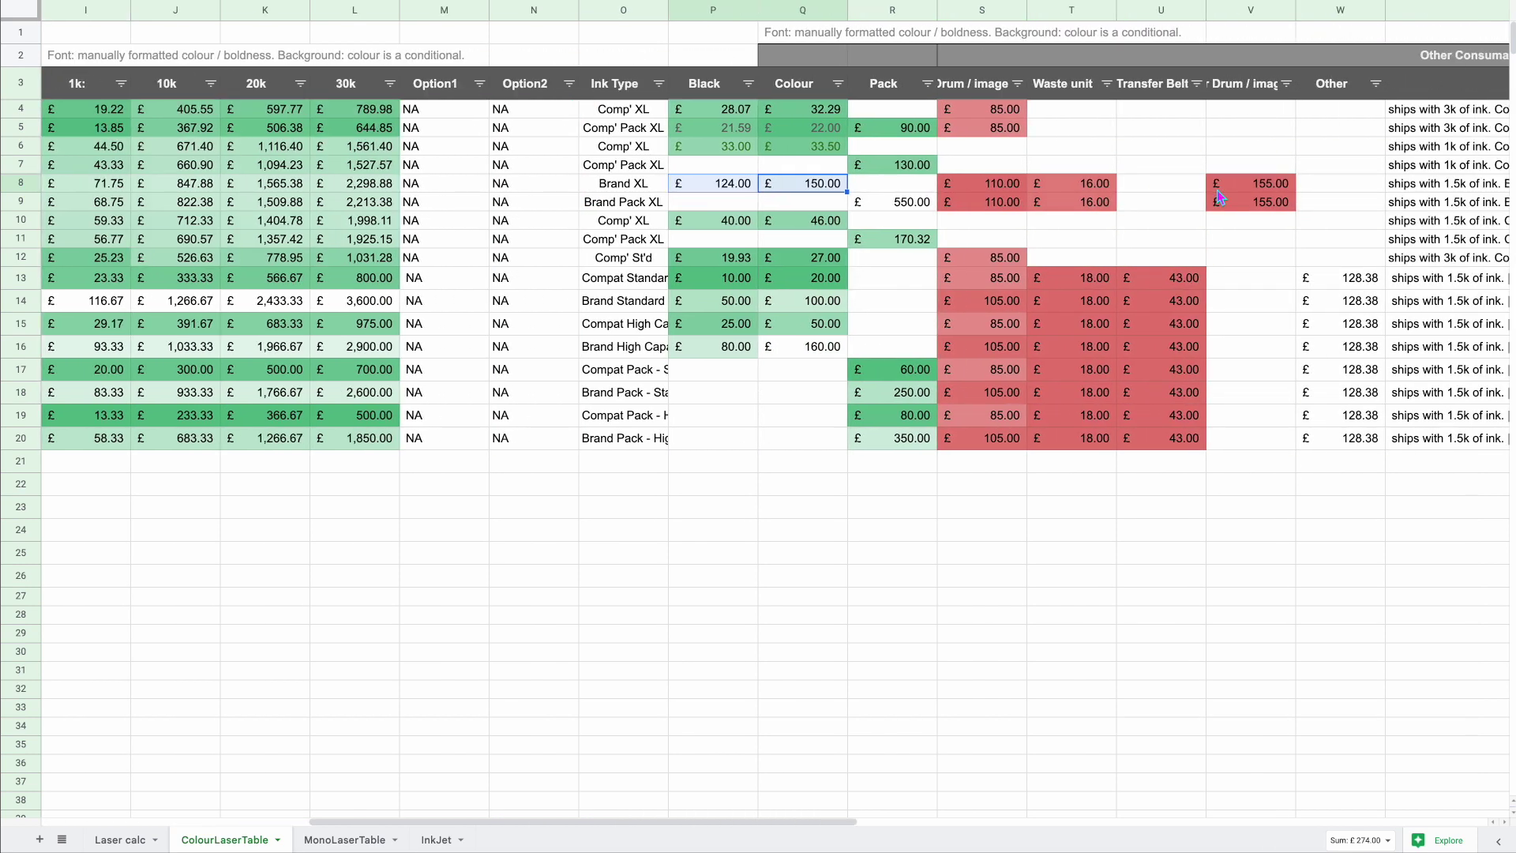
scroll(1217, 193, right, 2)
scroll(1216, 189, left, 10)
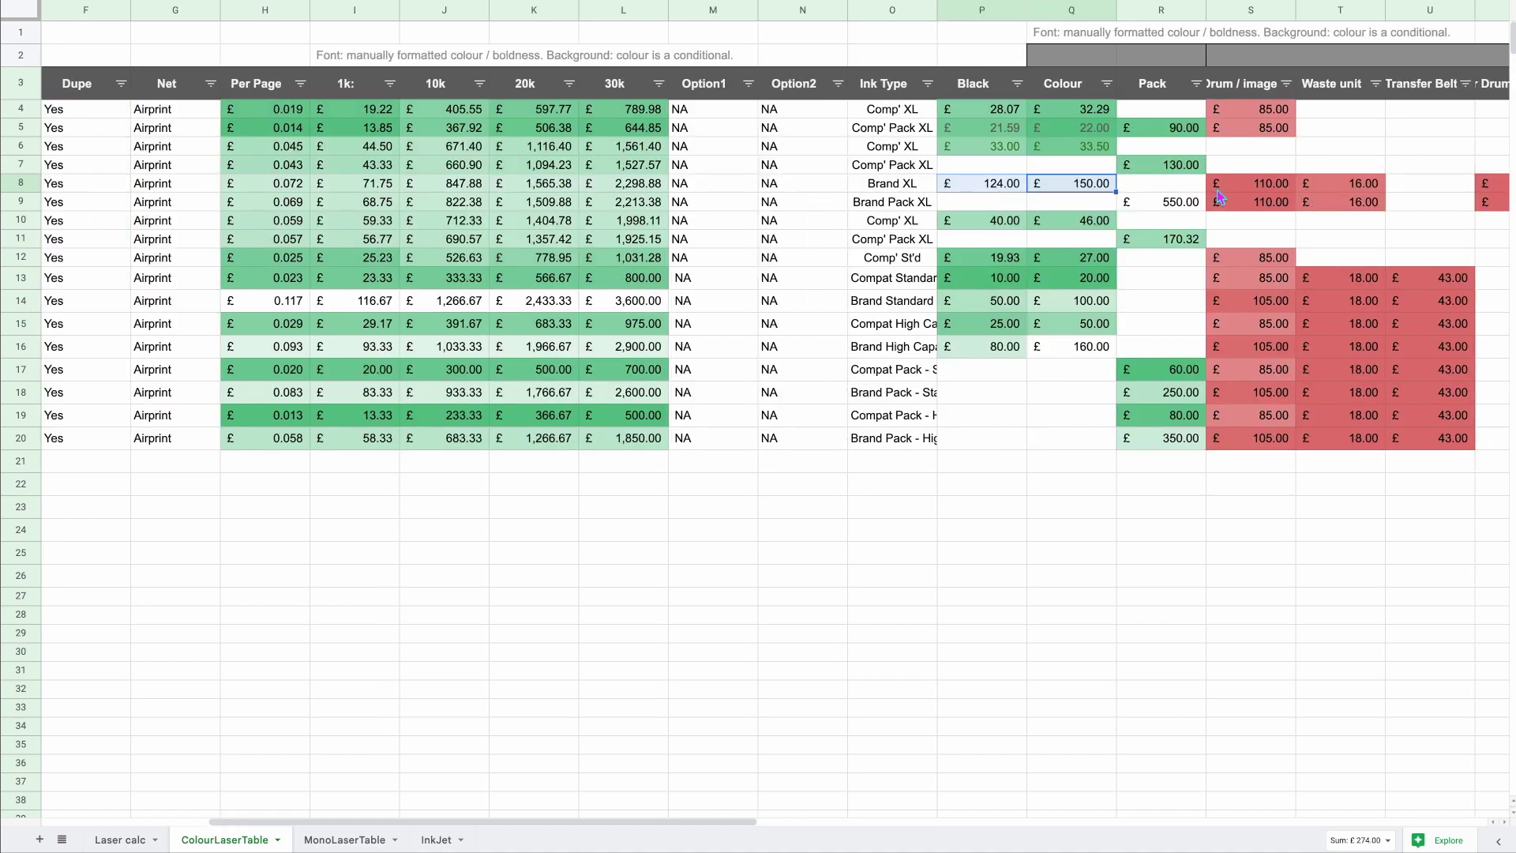
Step: Return to the top of the Laser calc sheet and point out the author credit and website in row 1
click(120, 840)
mouse_move(243, 268)
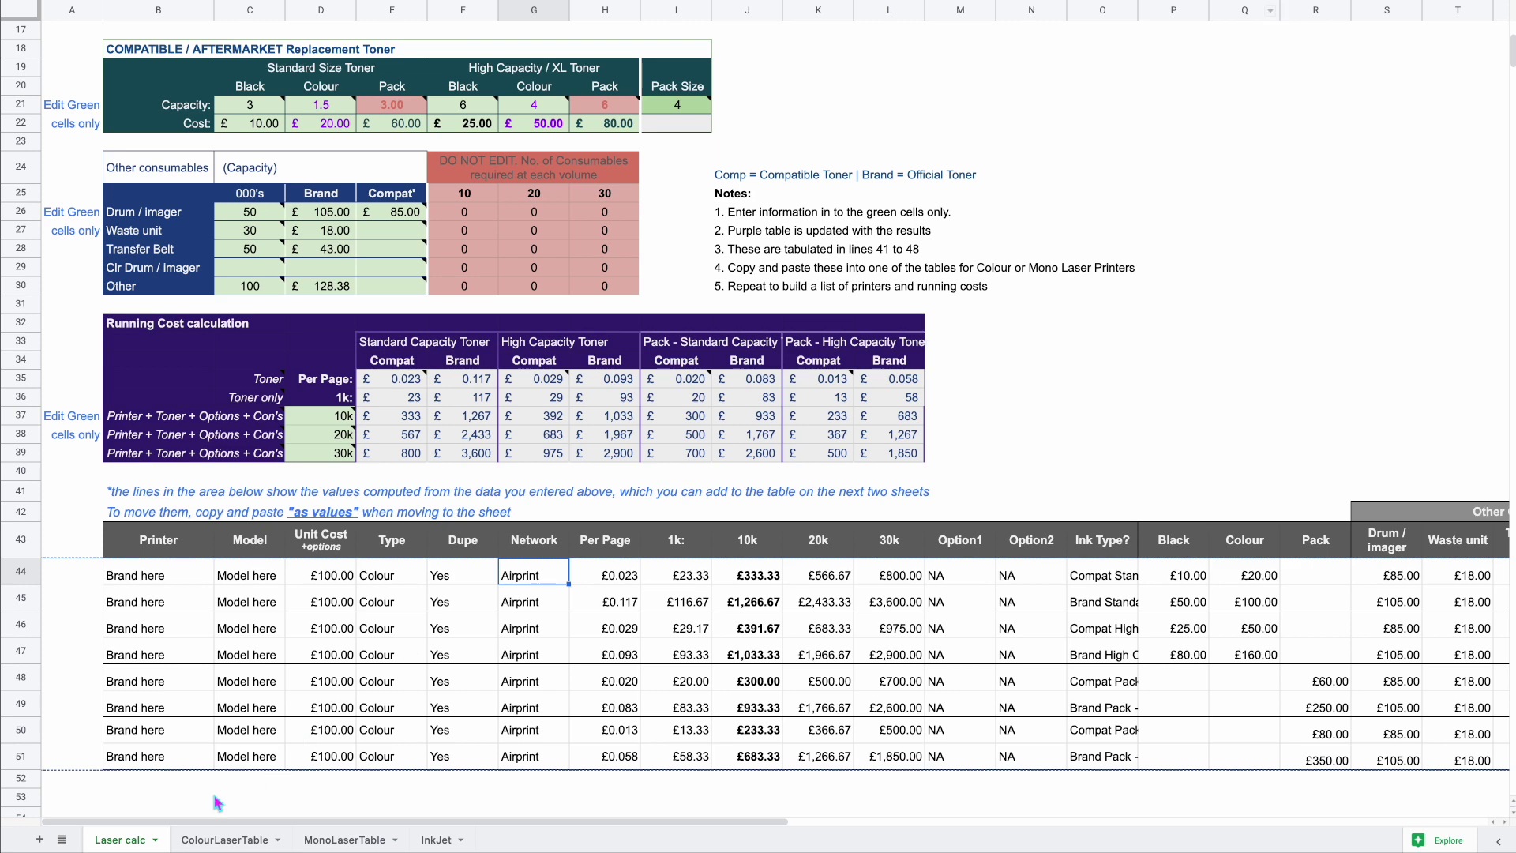
scroll(79, 422, up, 5)
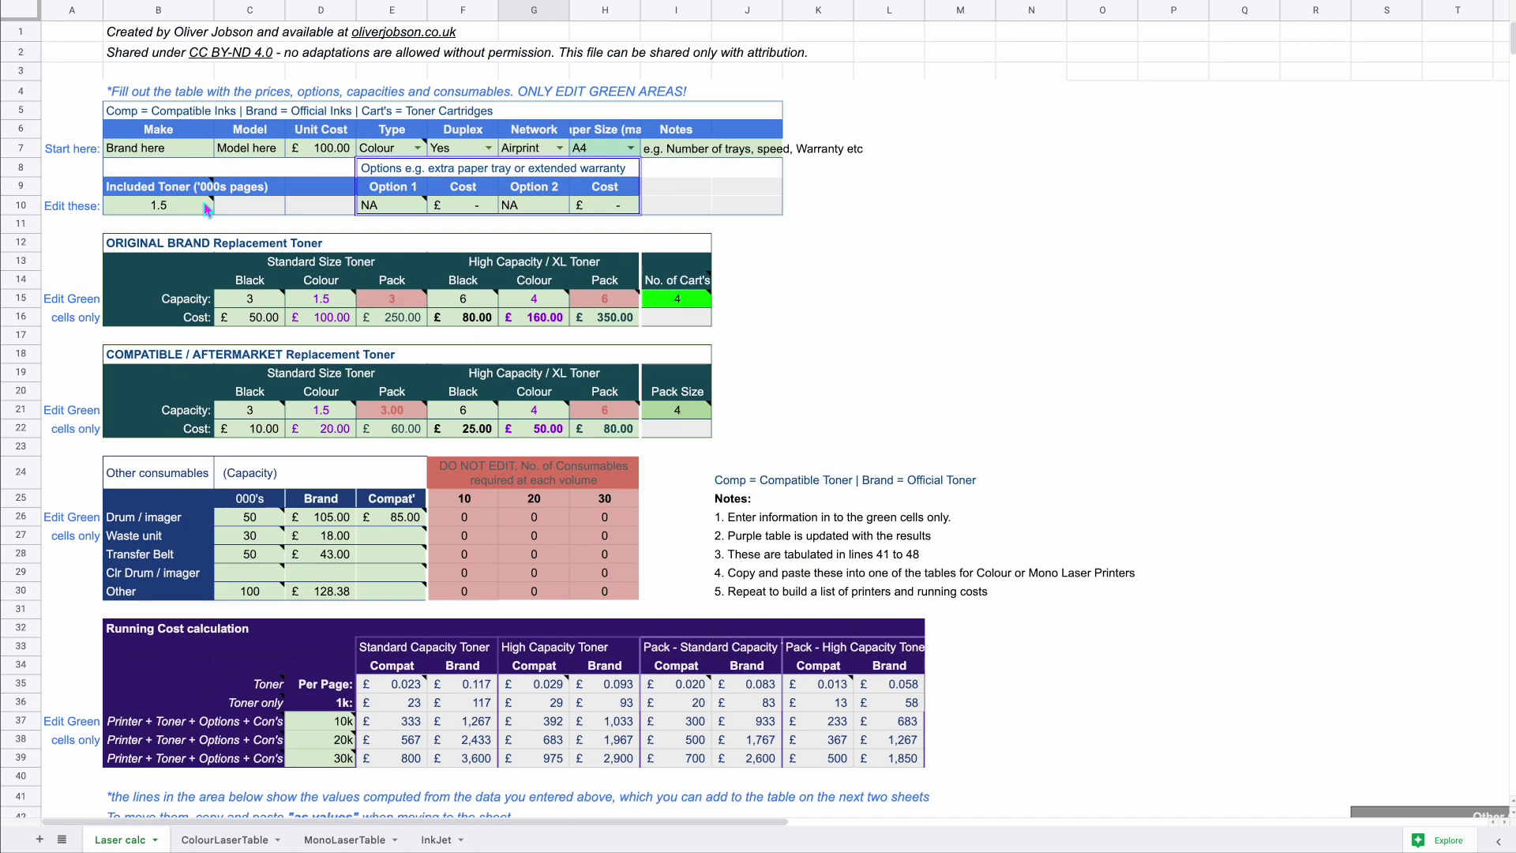
click(150, 35)
click(430, 34)
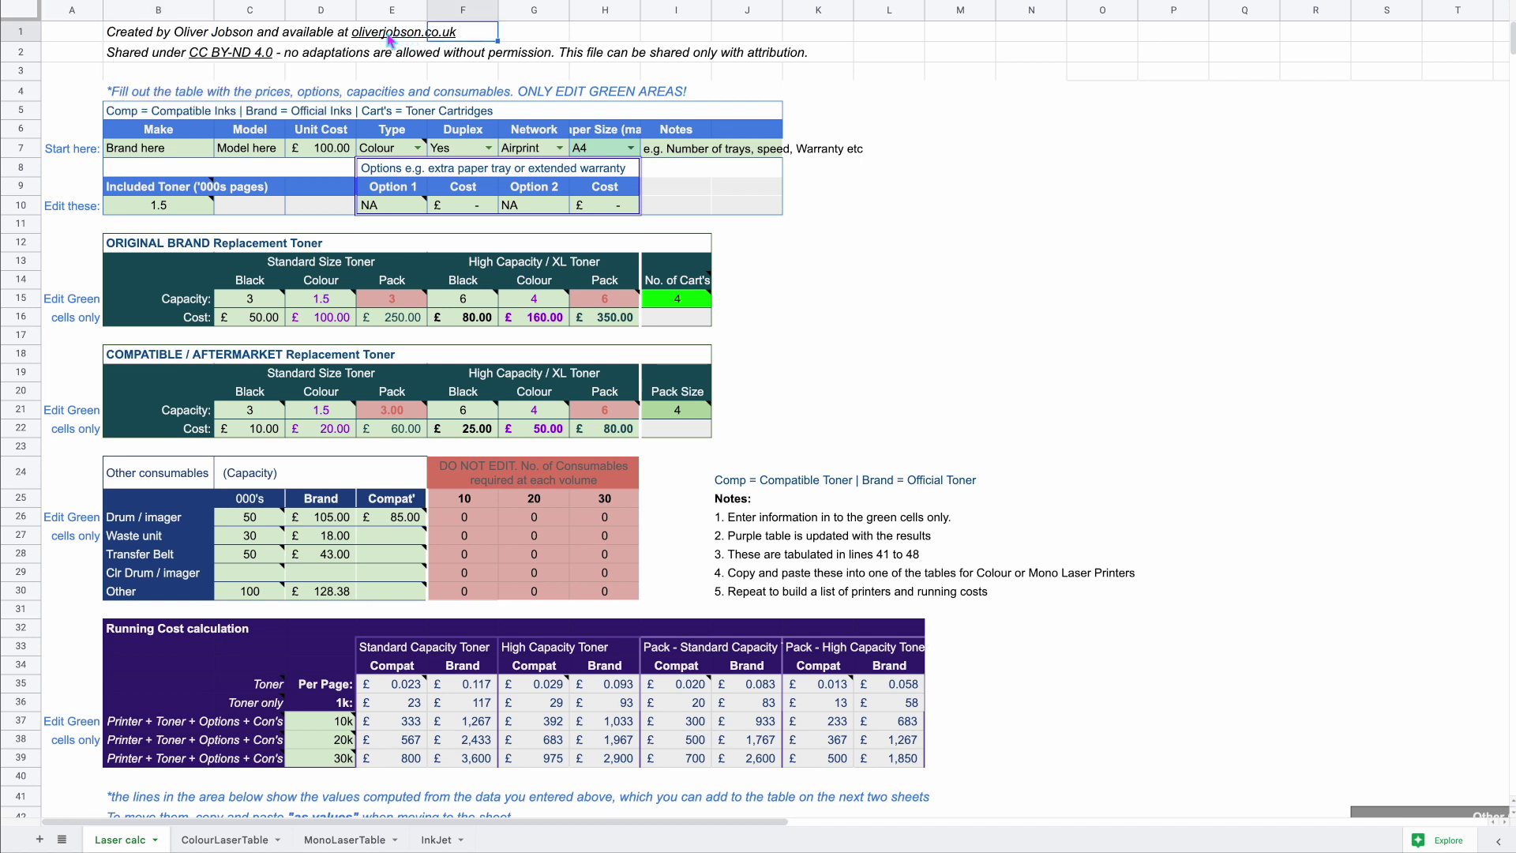